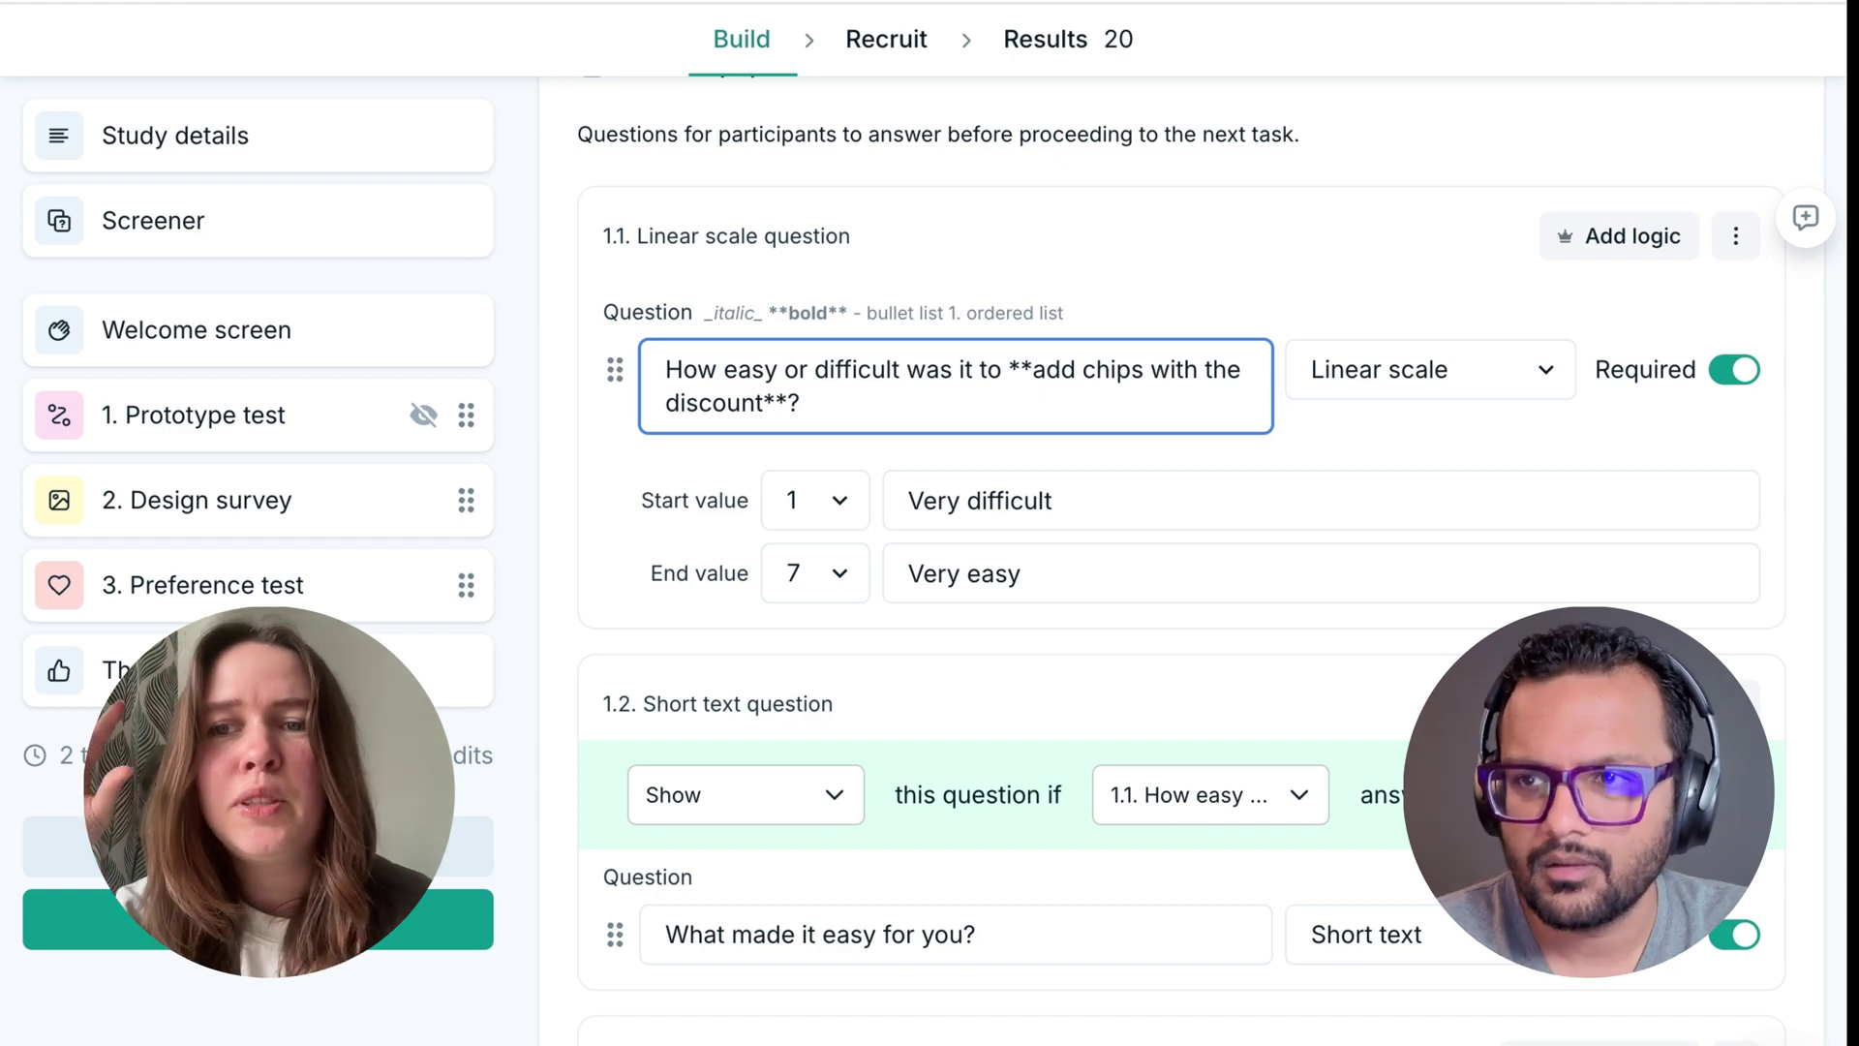
- Highlight "easy or difficult" in the linear scale question to examine its balanced wording
click(903, 371)
key(ctrl+shift+Left)
key(ctrl+shift+Left)
key(ctrl+shift+Left)
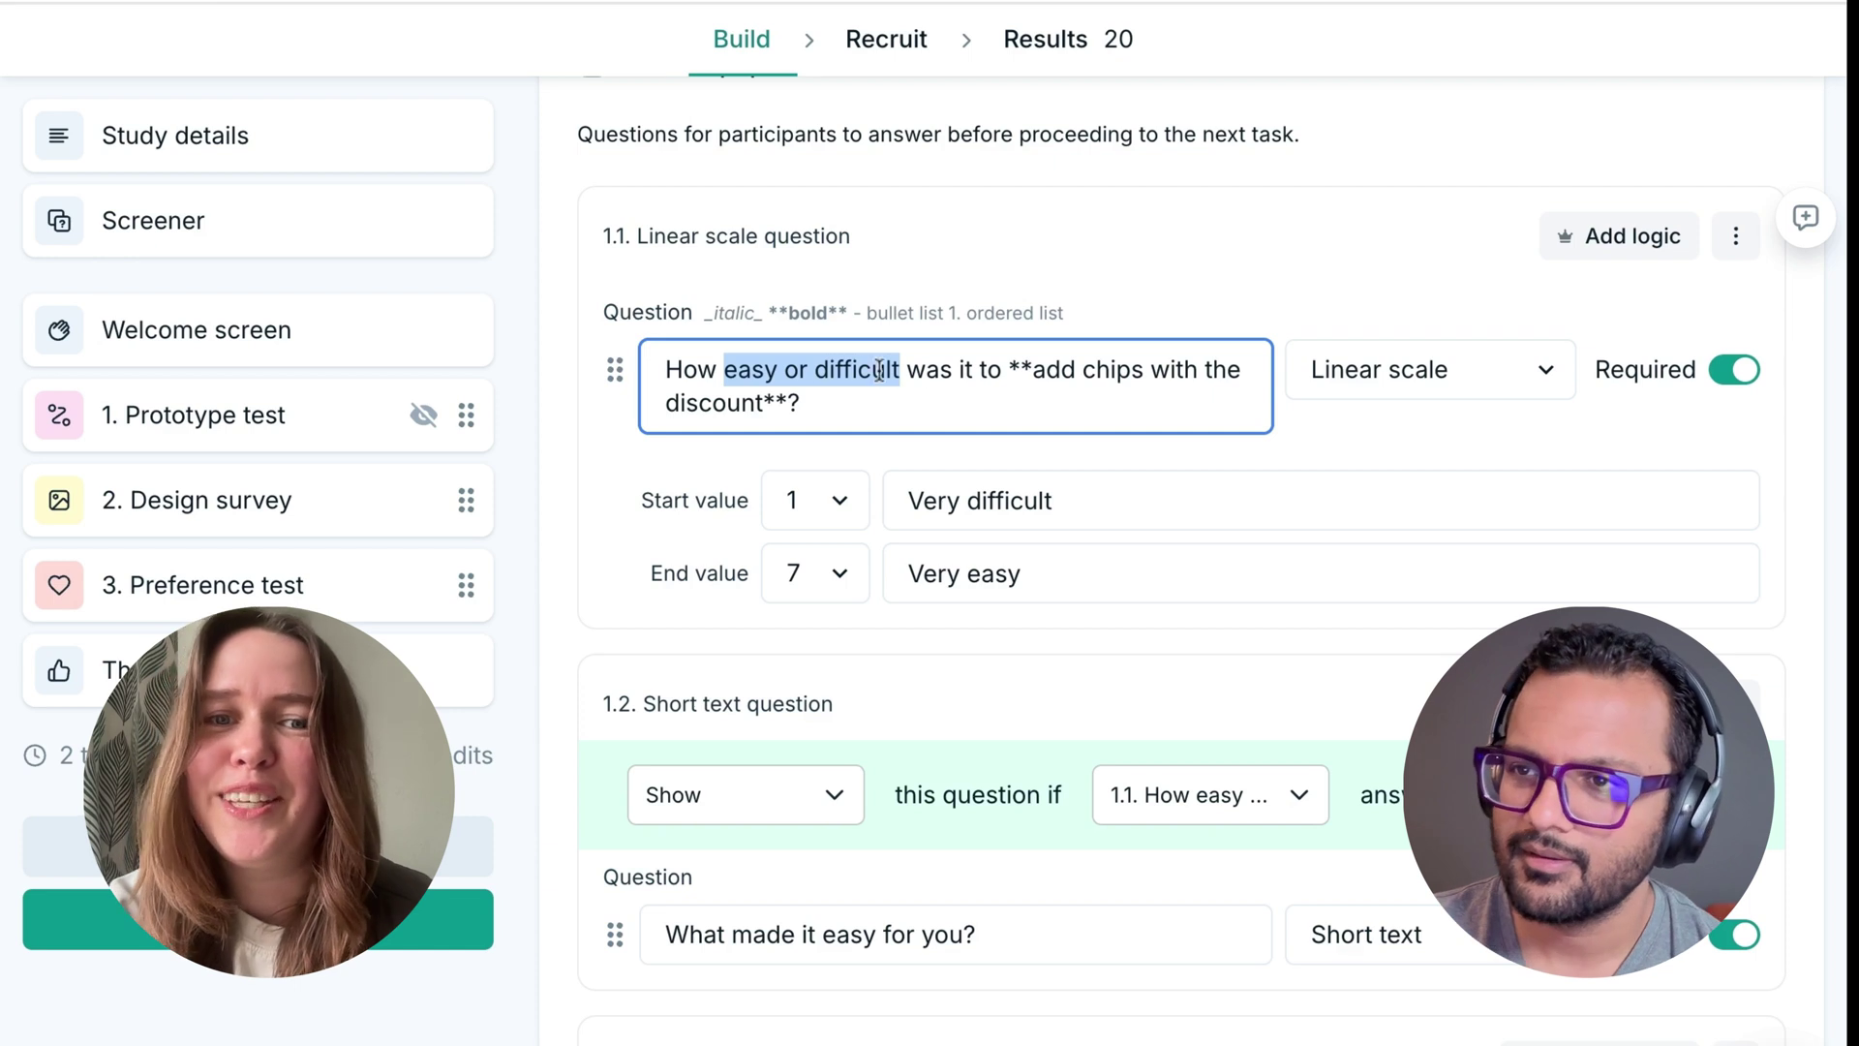
click(950, 372)
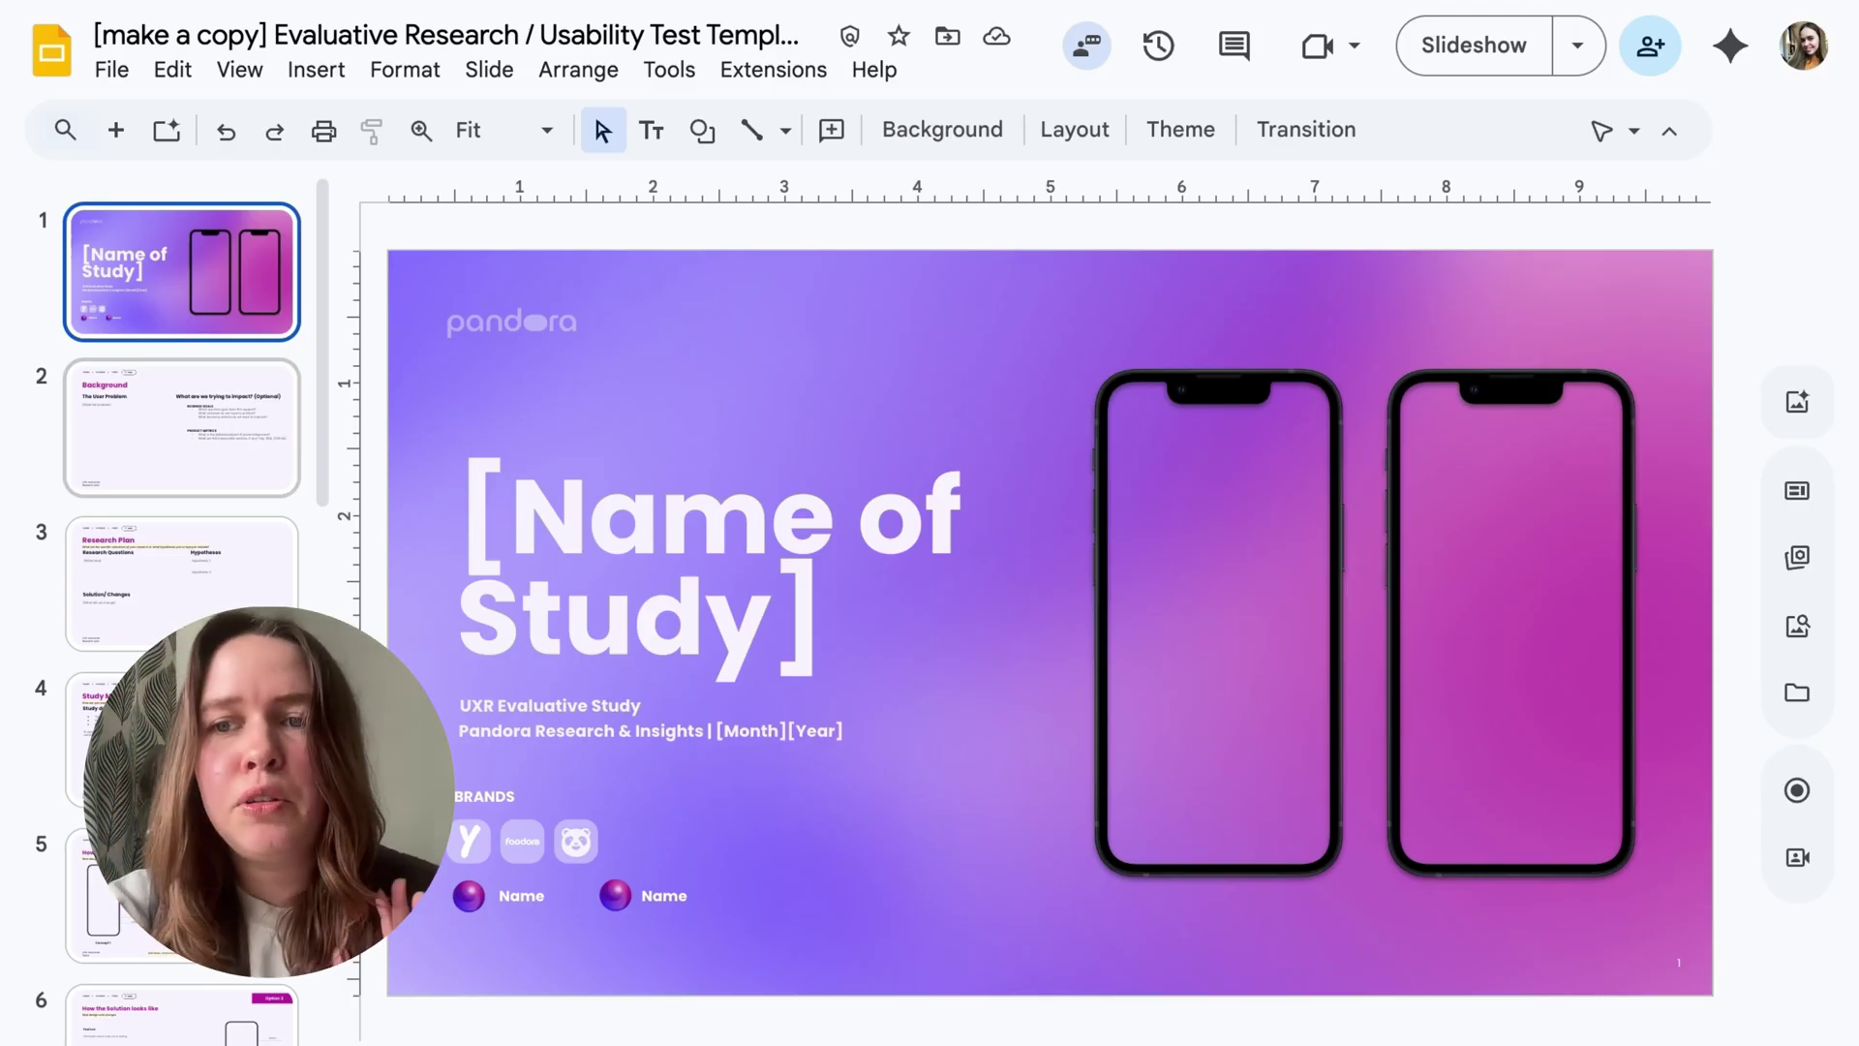
- Review the Background, Research Plan and Study Method slides of the usability test template
click(238, 432)
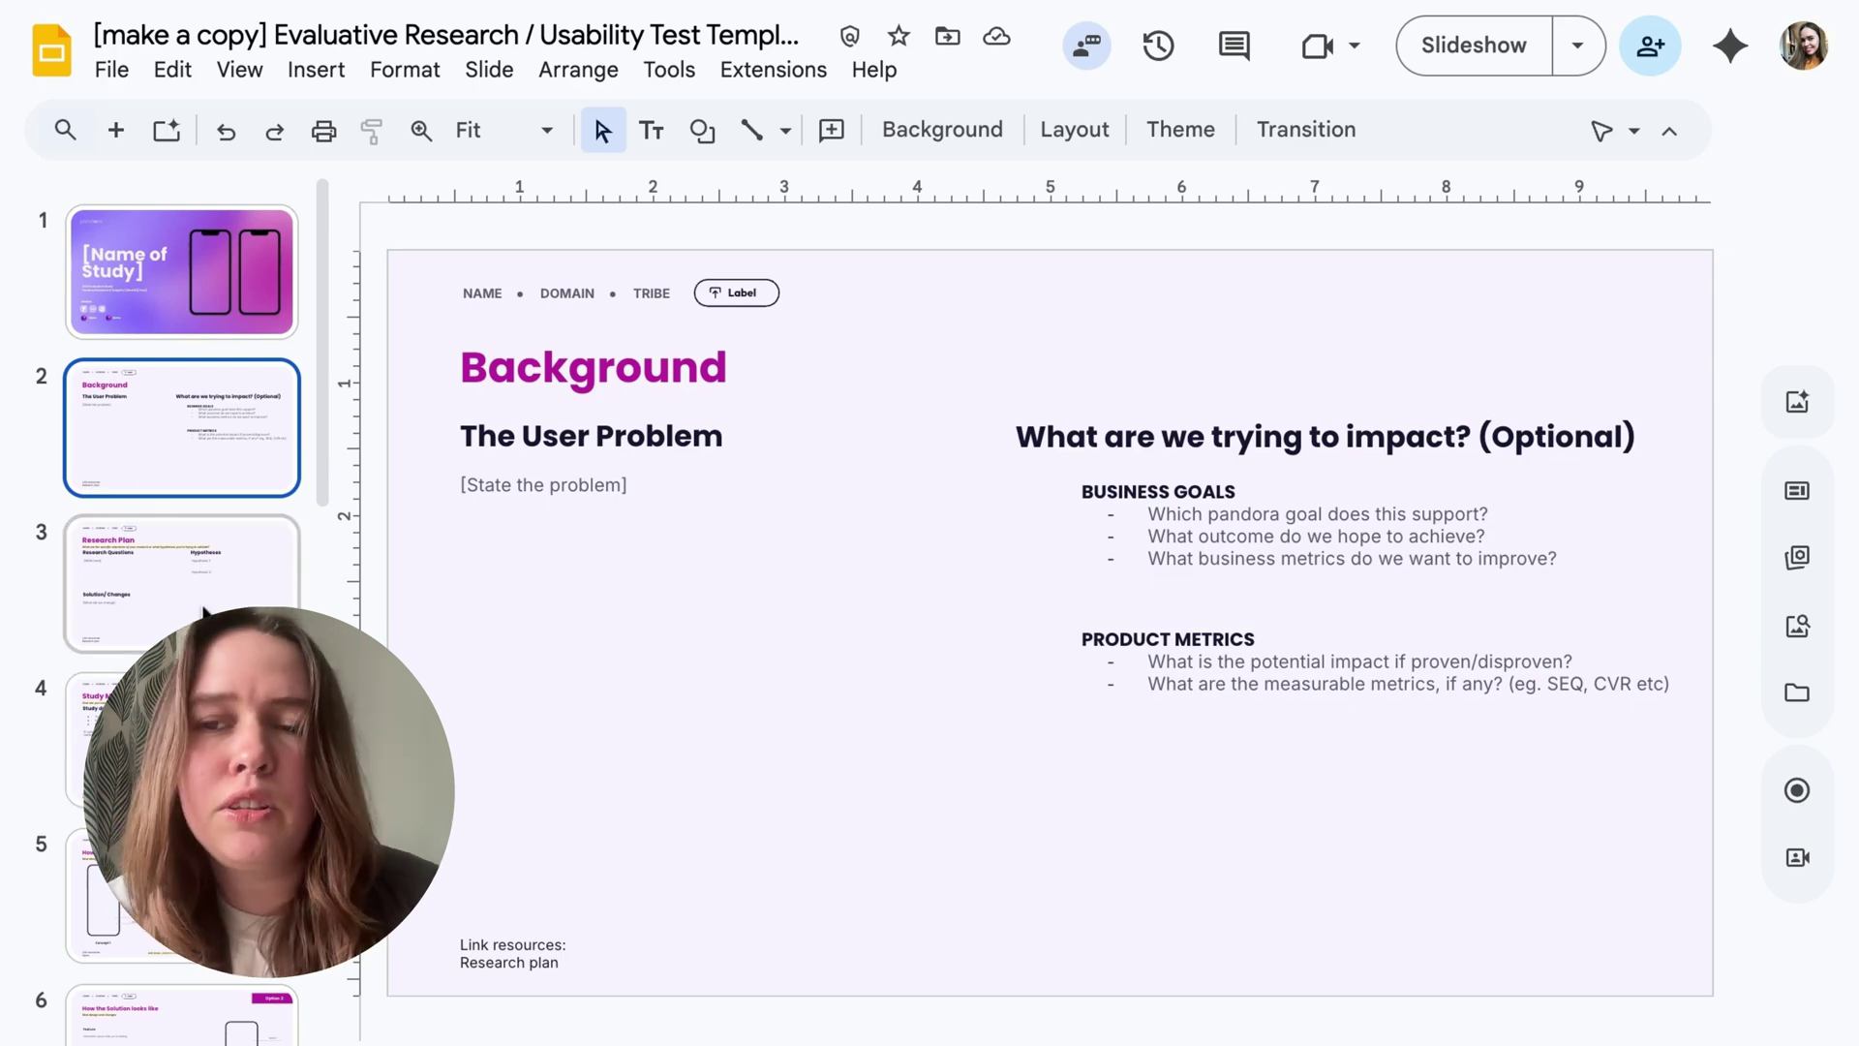
click(181, 608)
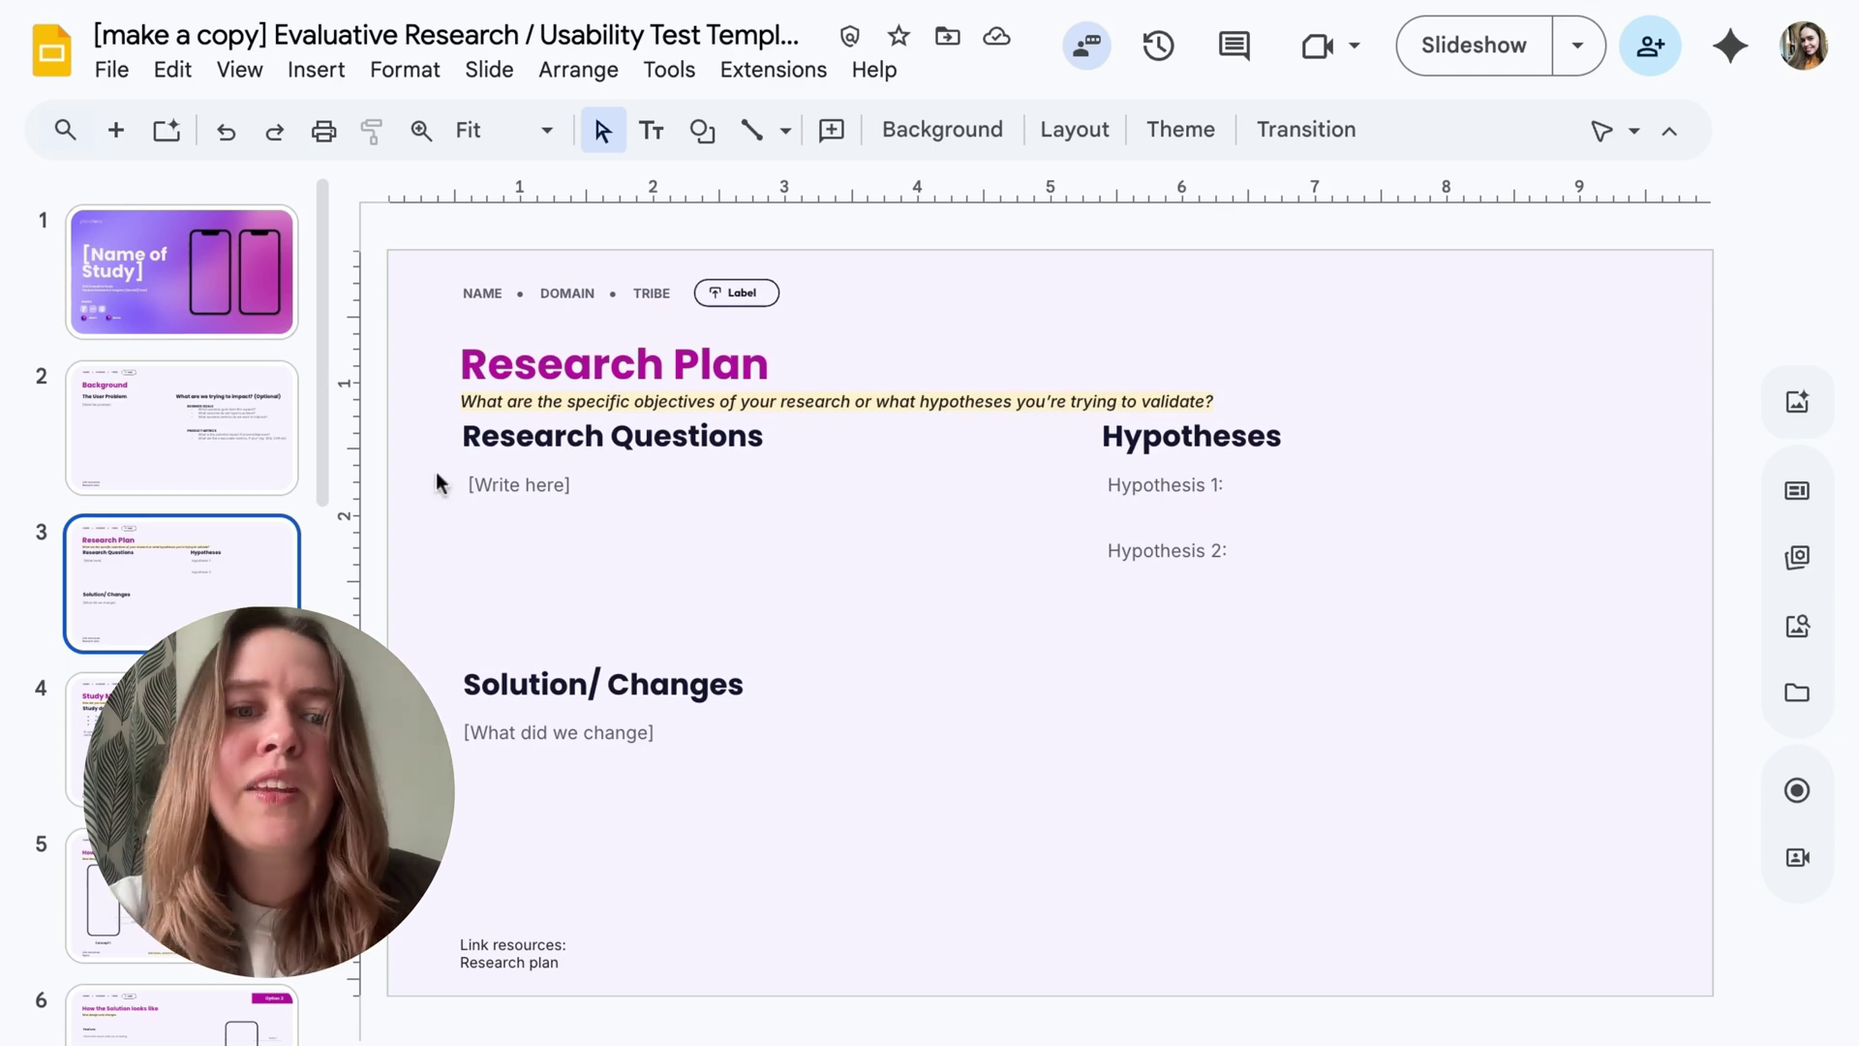
click(145, 736)
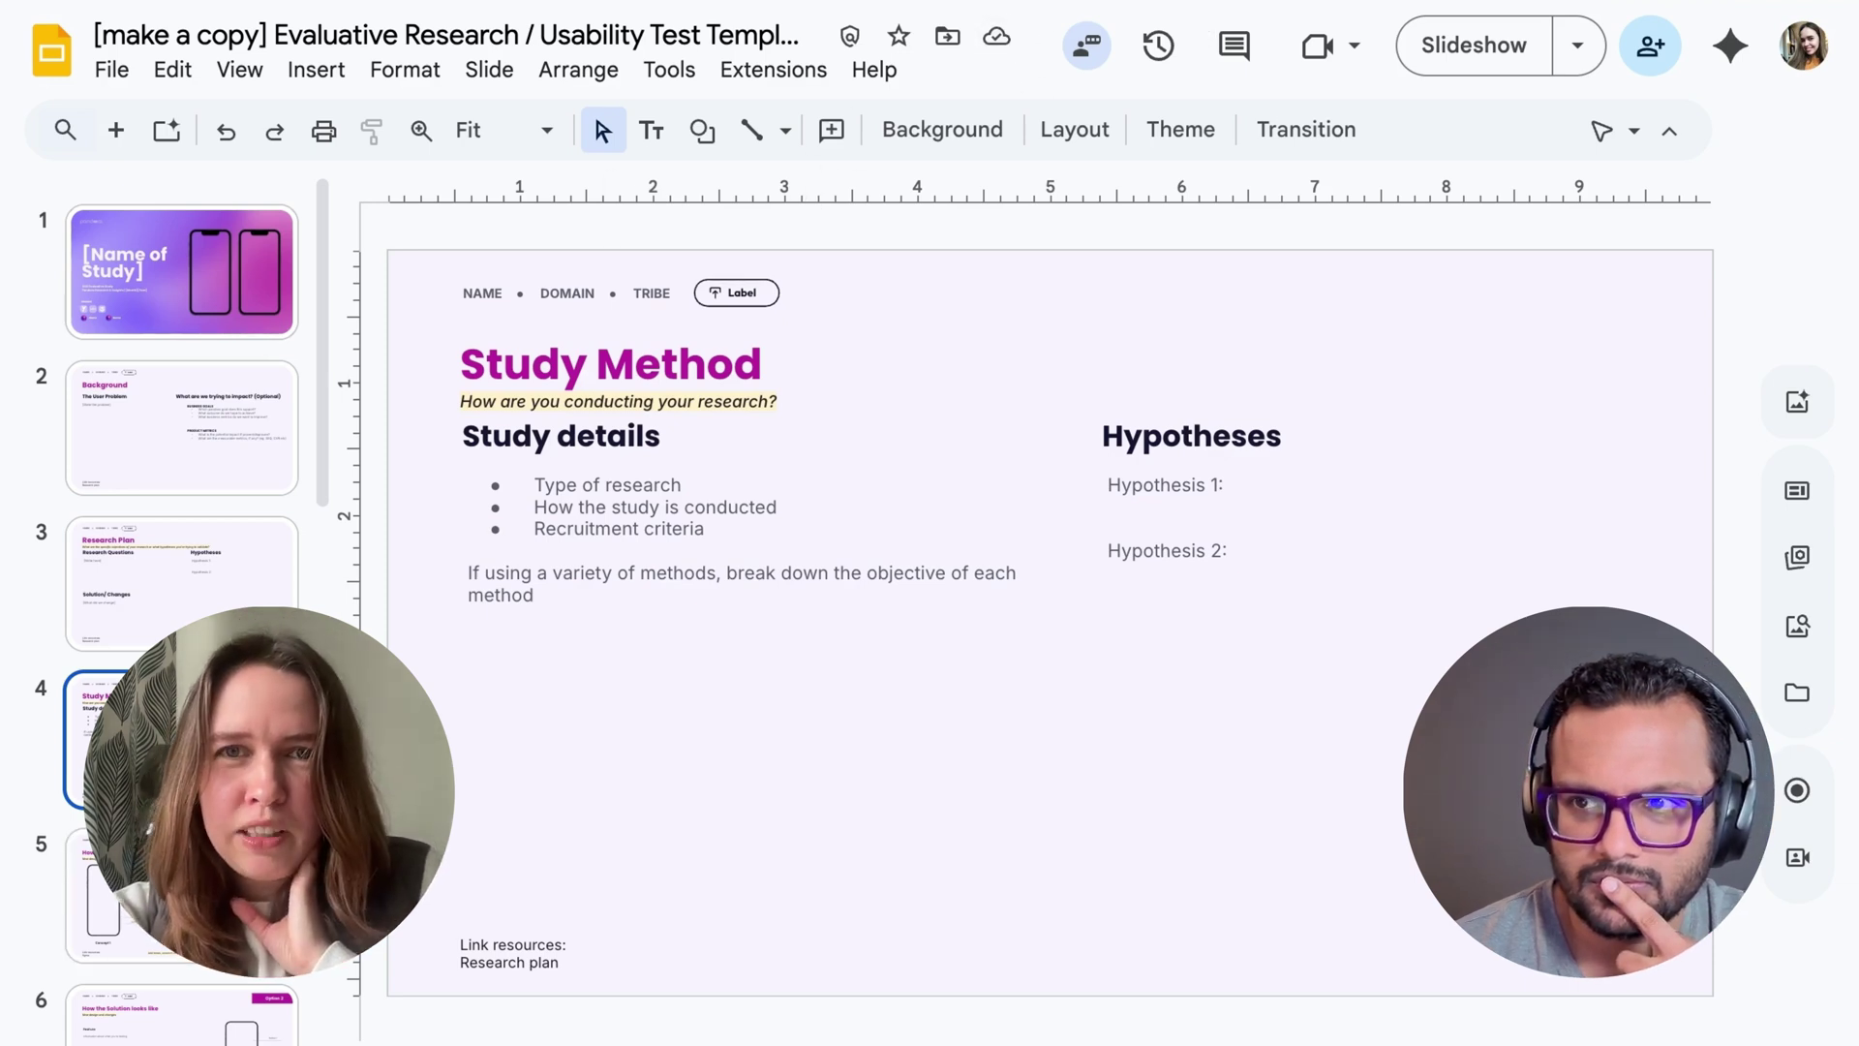
- Switch to the UXR #287 Mix and Match deck and highlight the scrolling behavior hypothesis on its Research Plan slide
key(ctrl+Tab)
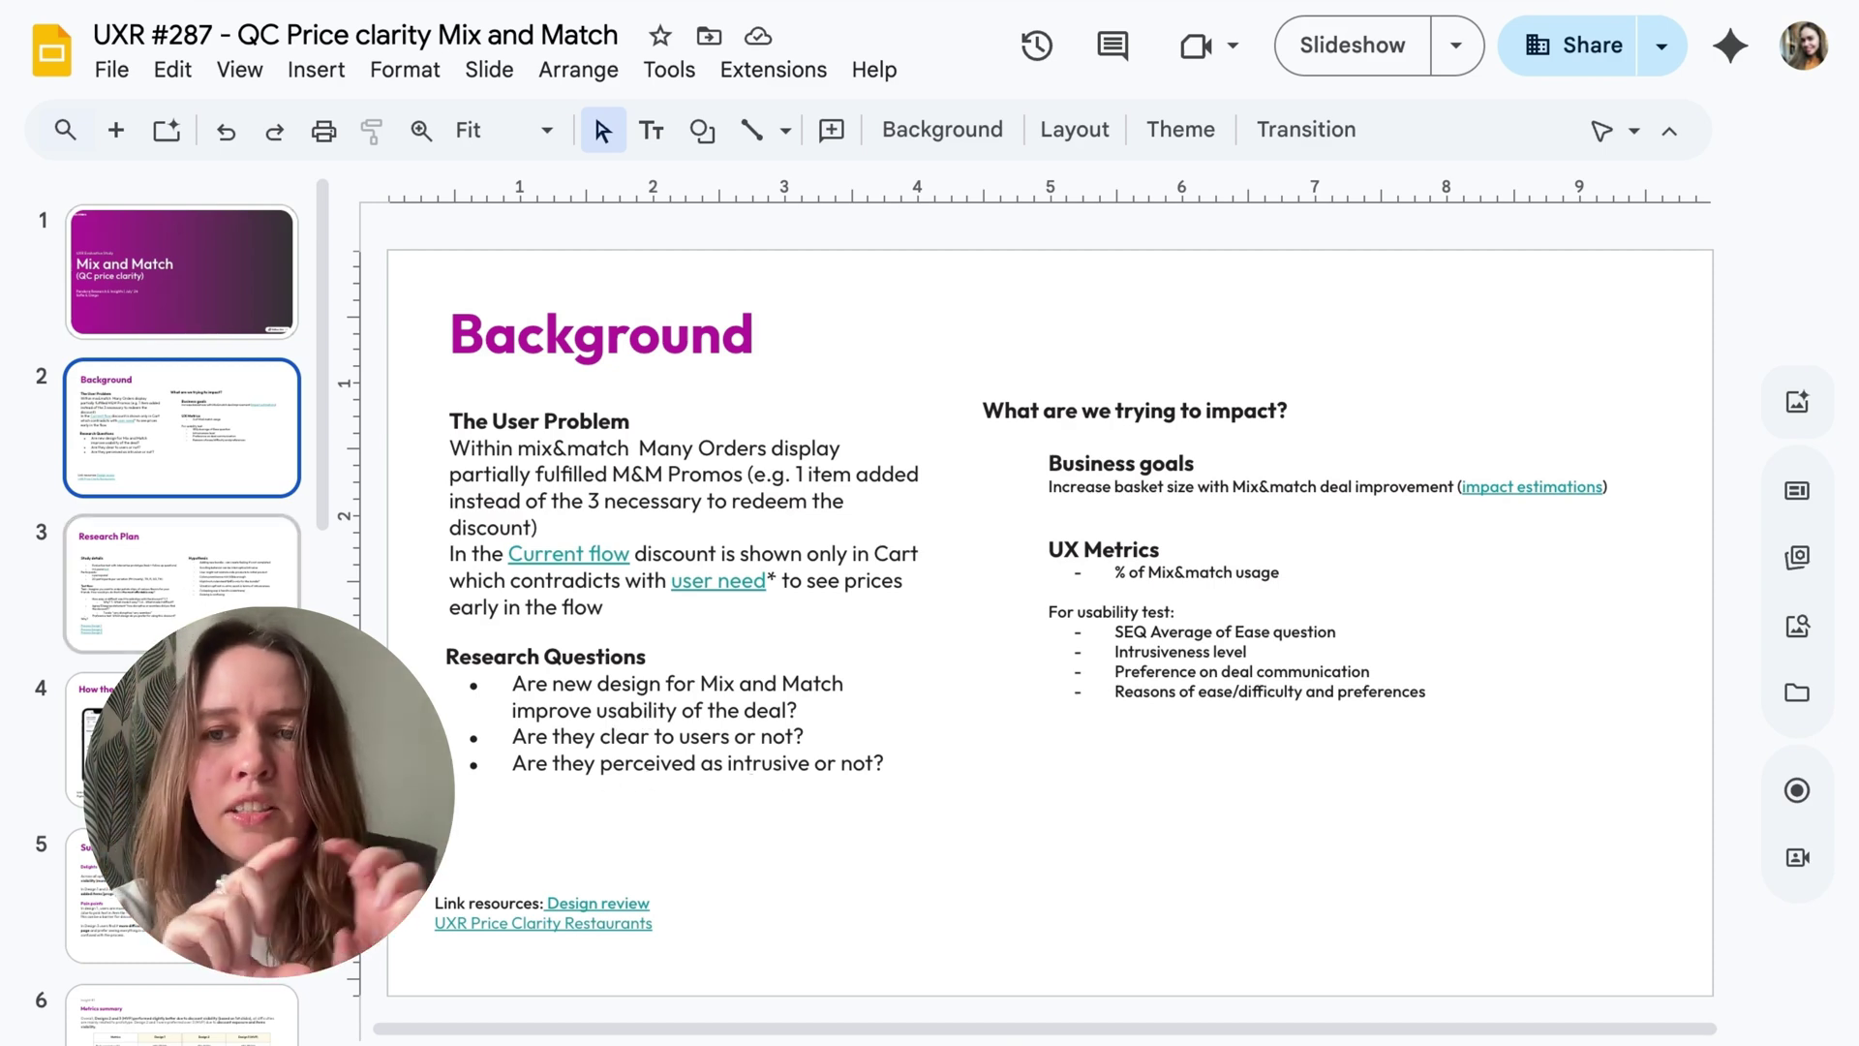
click(184, 600)
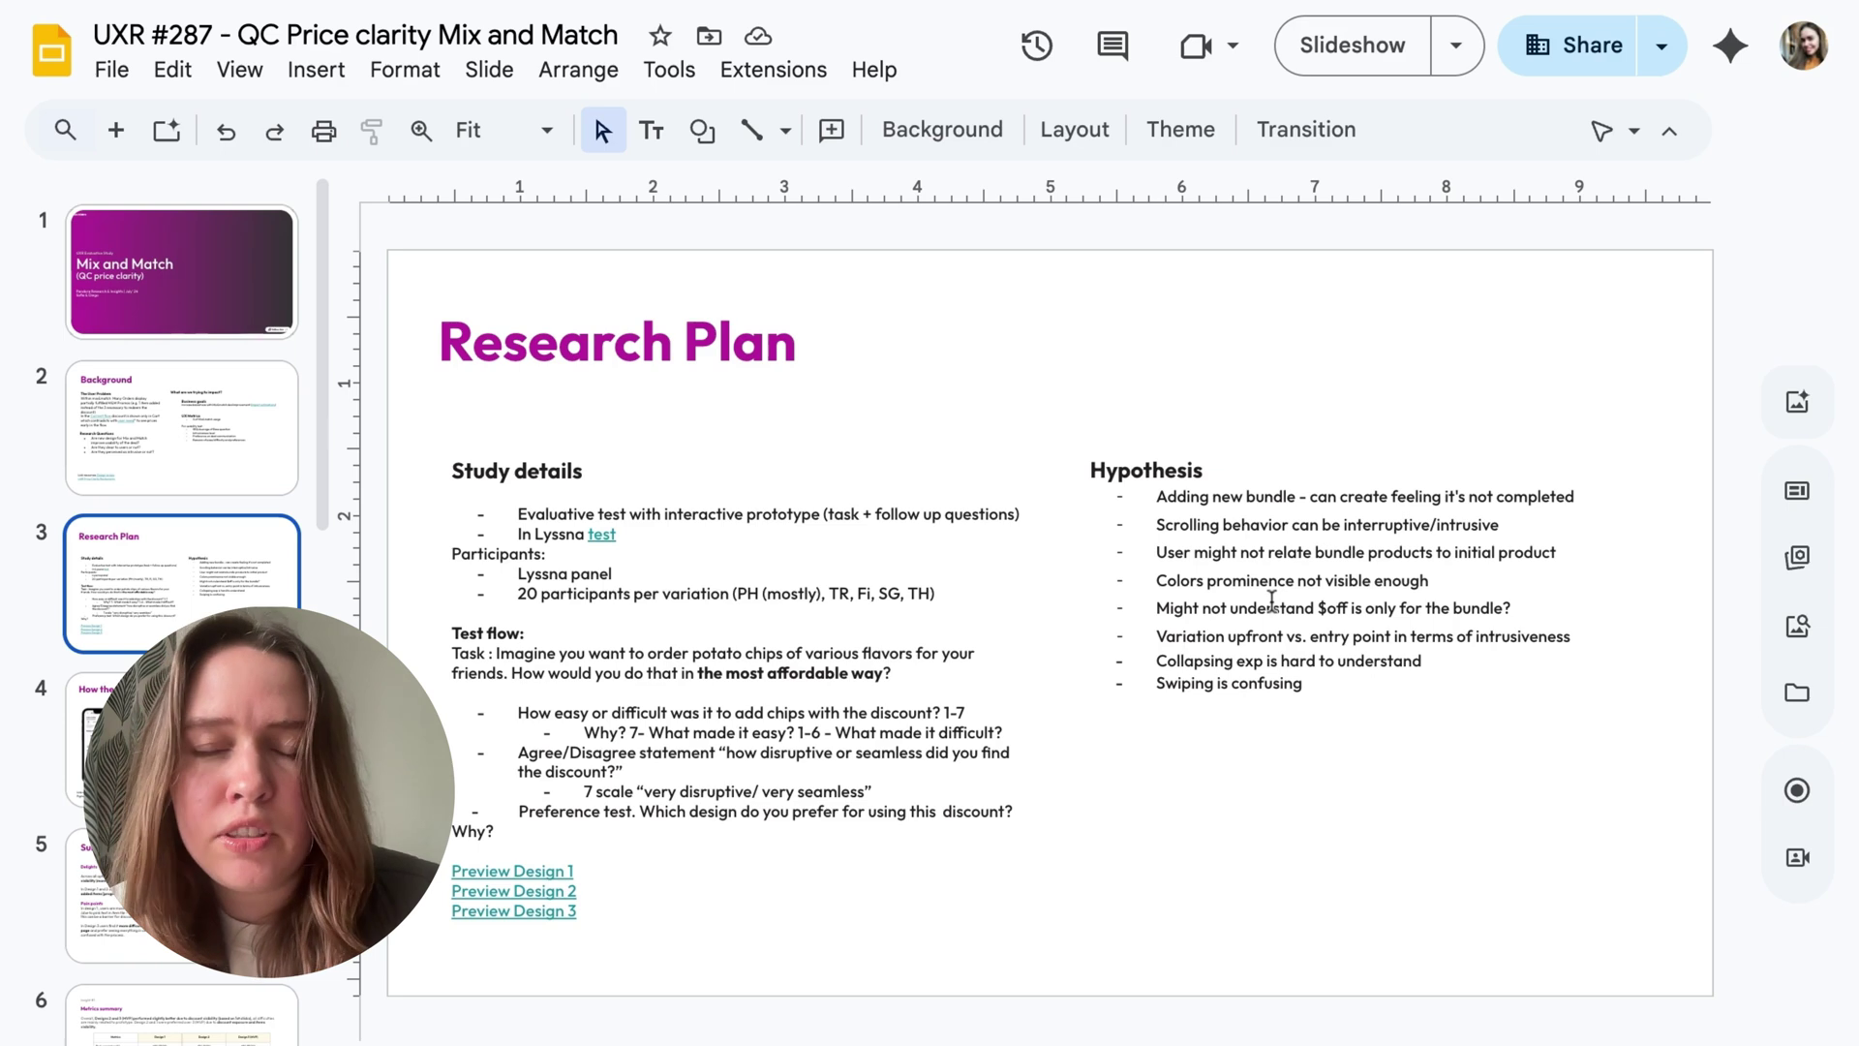
drag(1160, 526, 1374, 532)
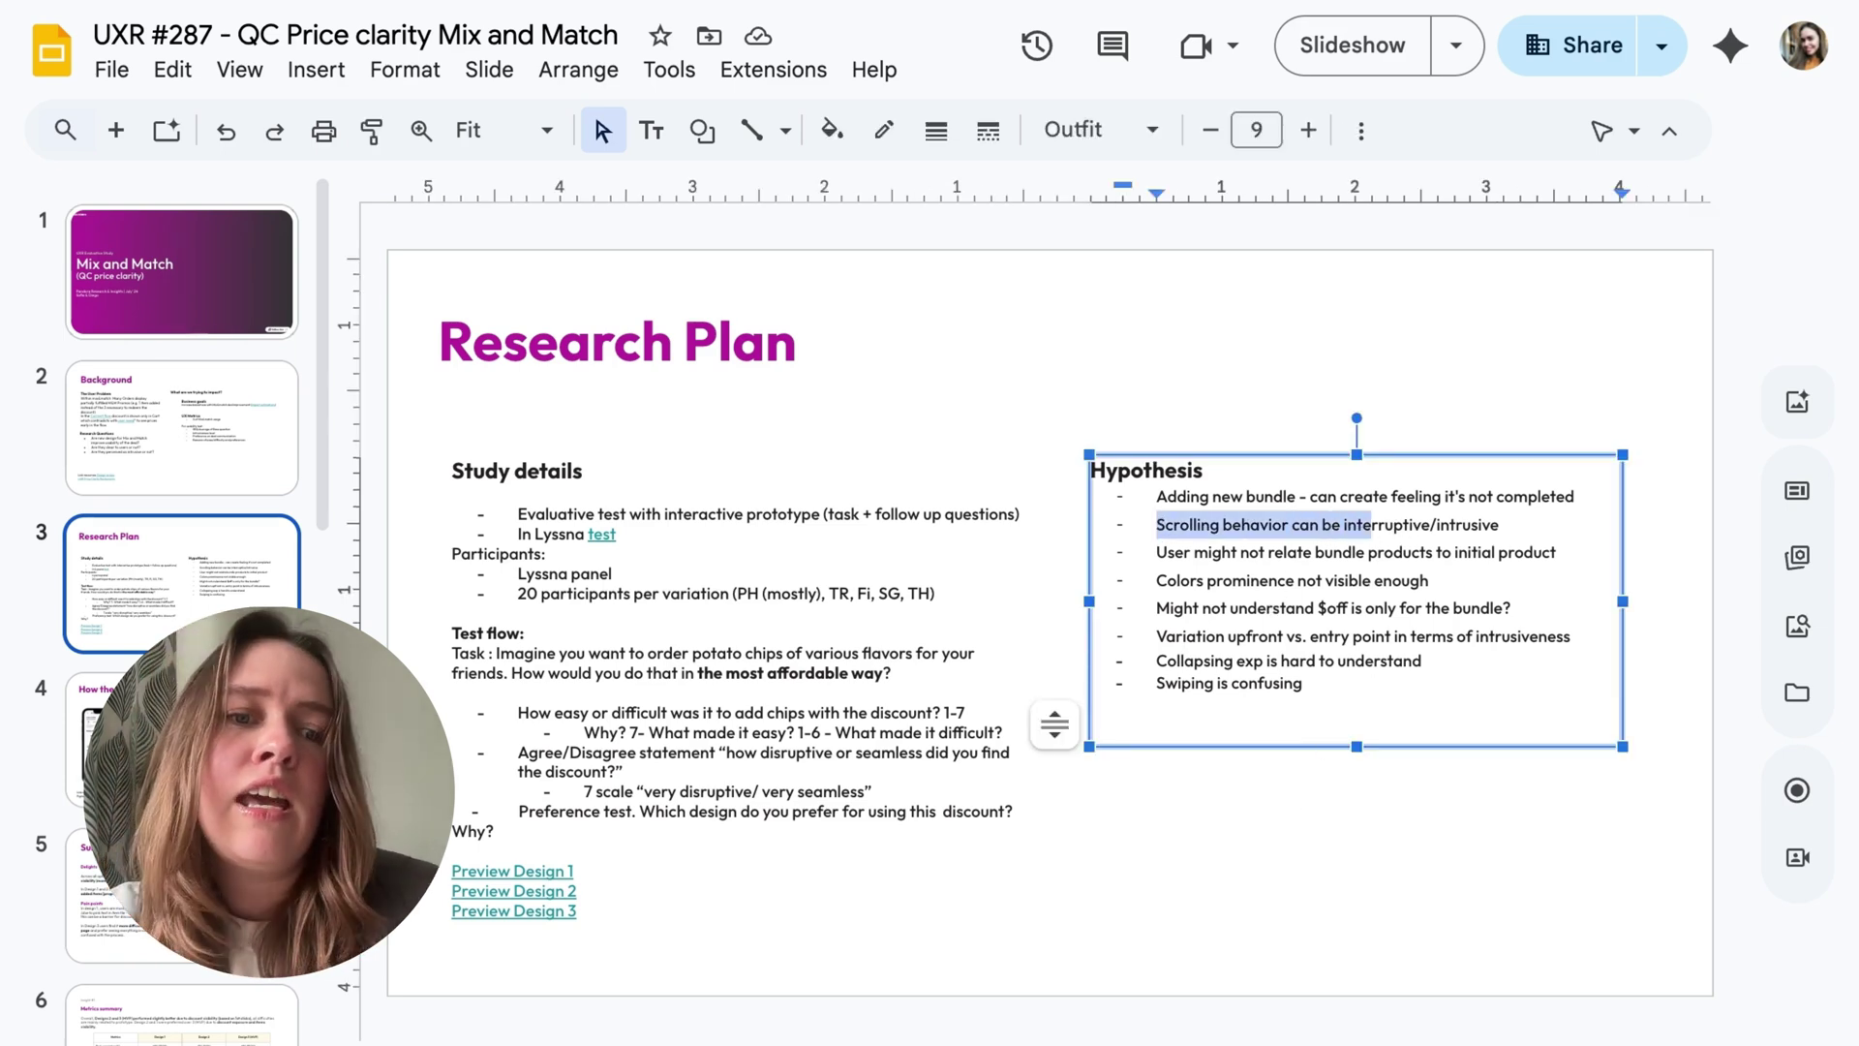
- Highlight the test flow's task and follow-up questions under Study details on the Research Plan slide
click(452, 655)
key(shift+Down)
key(shift+Down)
key(shift+Down)
key(shift+Down)
key(shift+Down)
key(shift+Down)
key(shift+Down)
key(shift+Down)
key(shift+Down)
key(shift+Down)
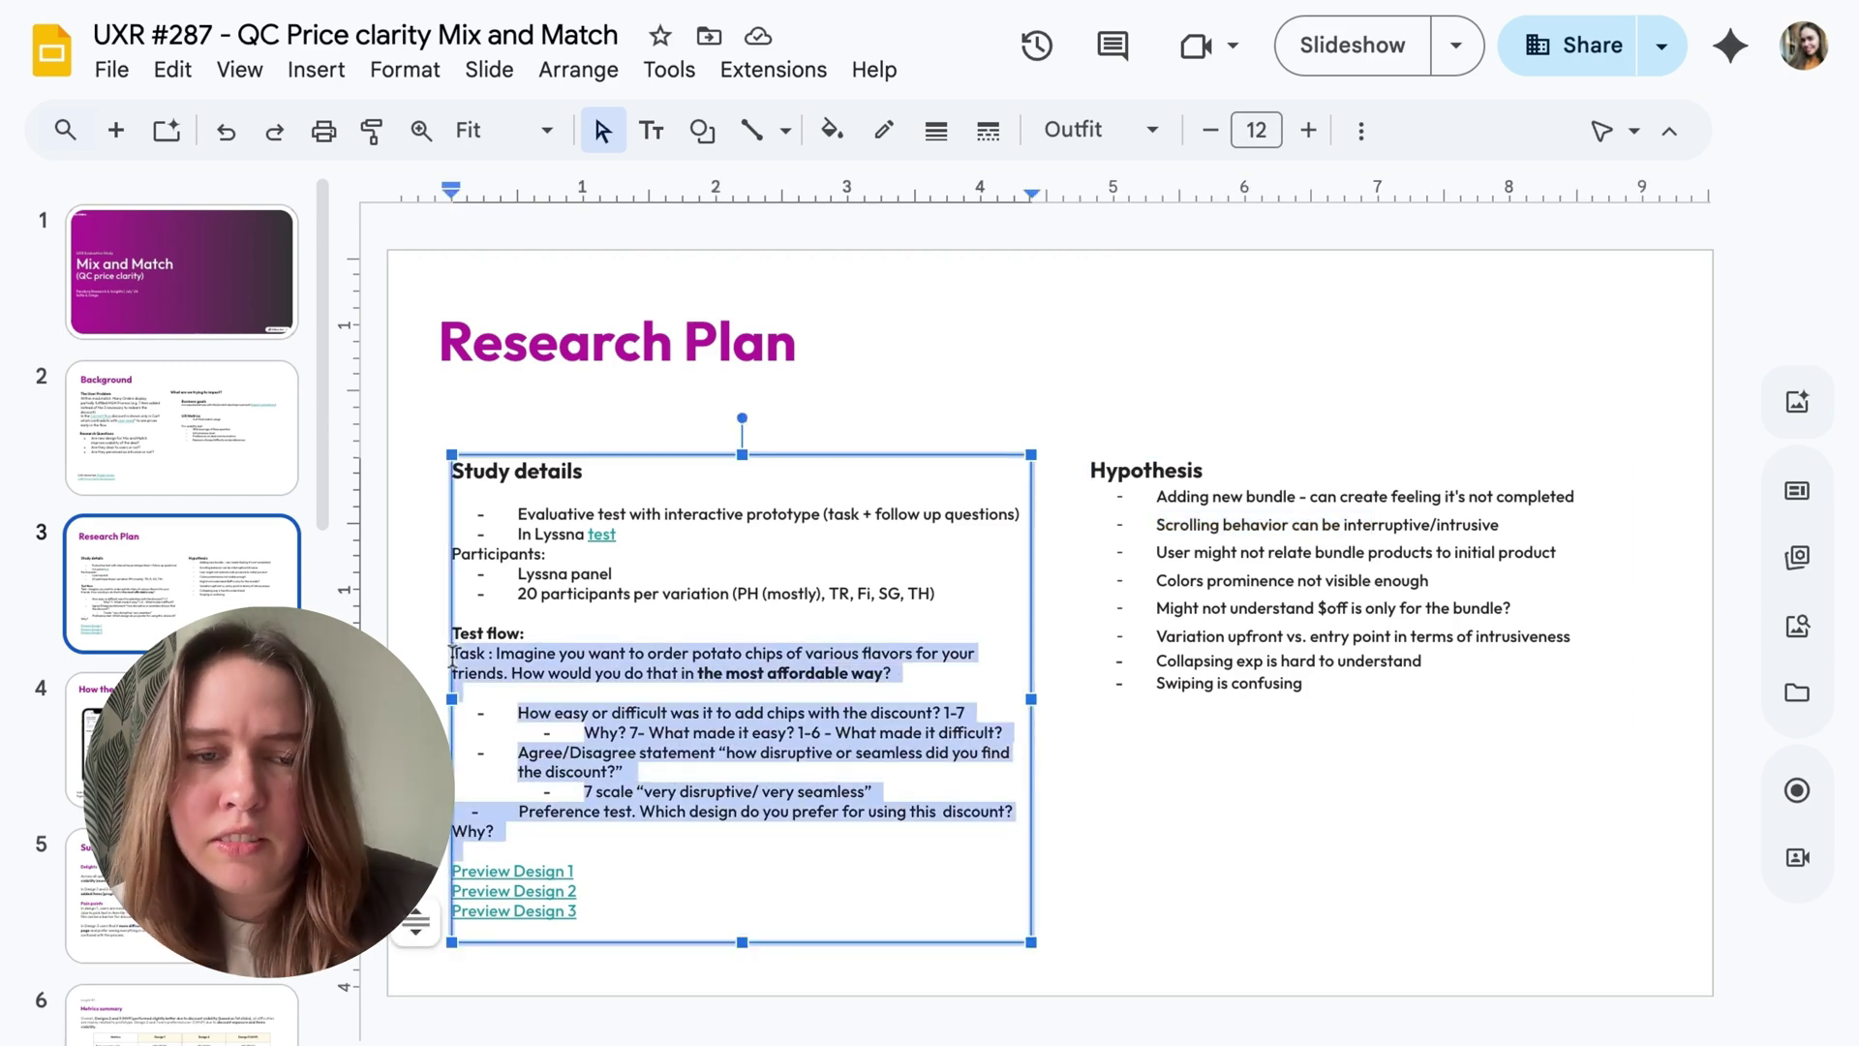
click(490, 654)
key(BackSpace)
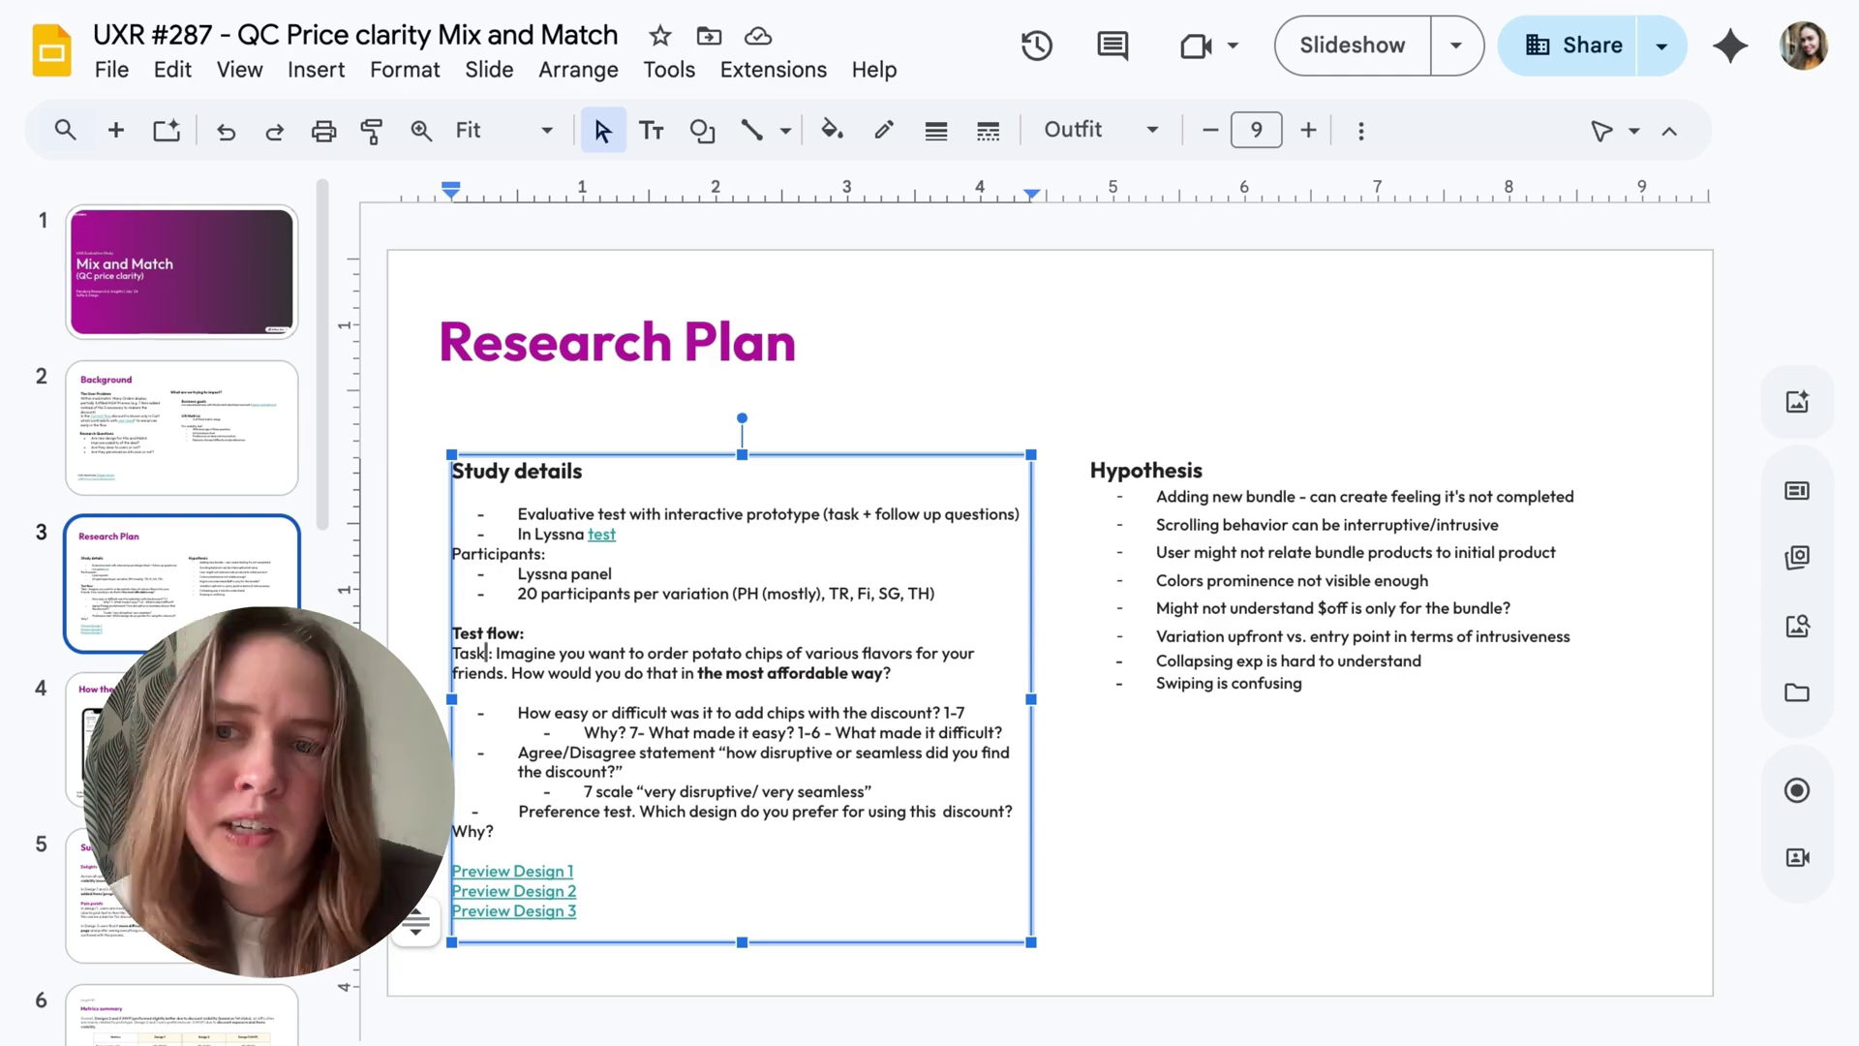
- Highlight the ease-or-difficulty question in the test flow, and check the solution designs slide before returning to the Research Plan
drag(529, 712, 755, 709)
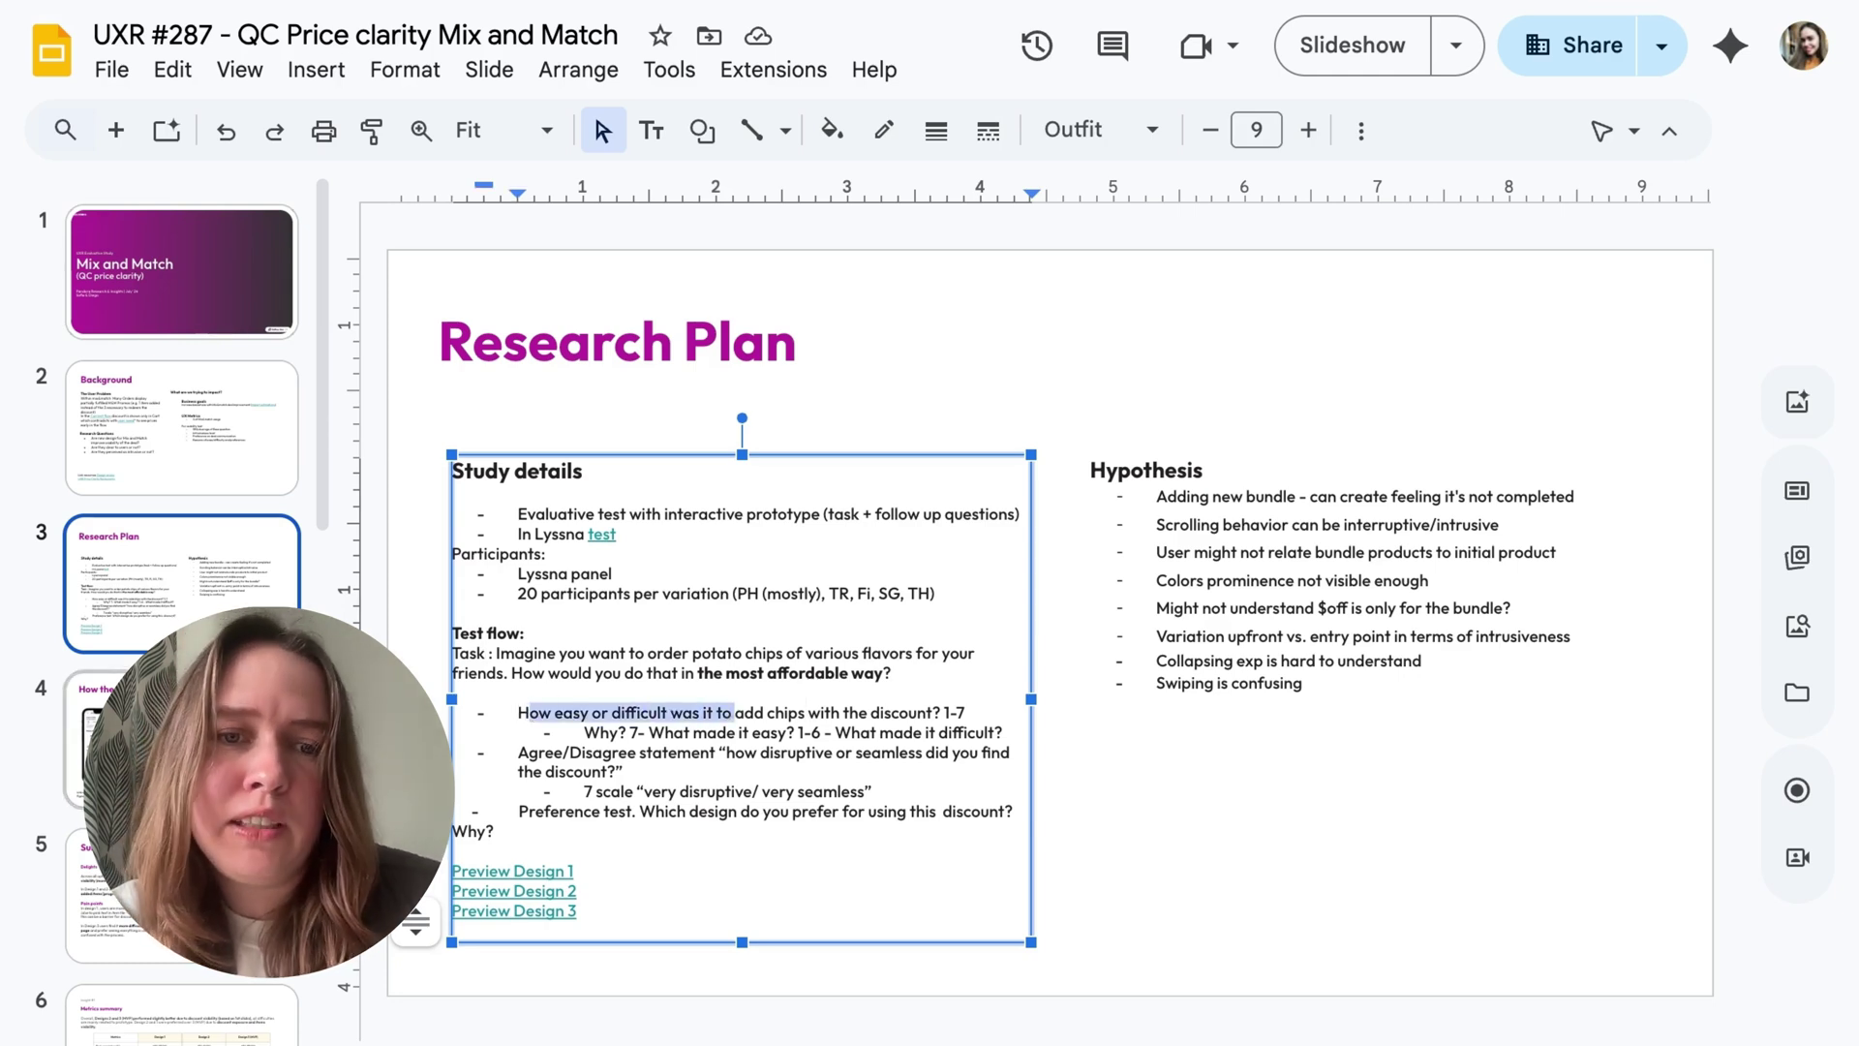
click(193, 739)
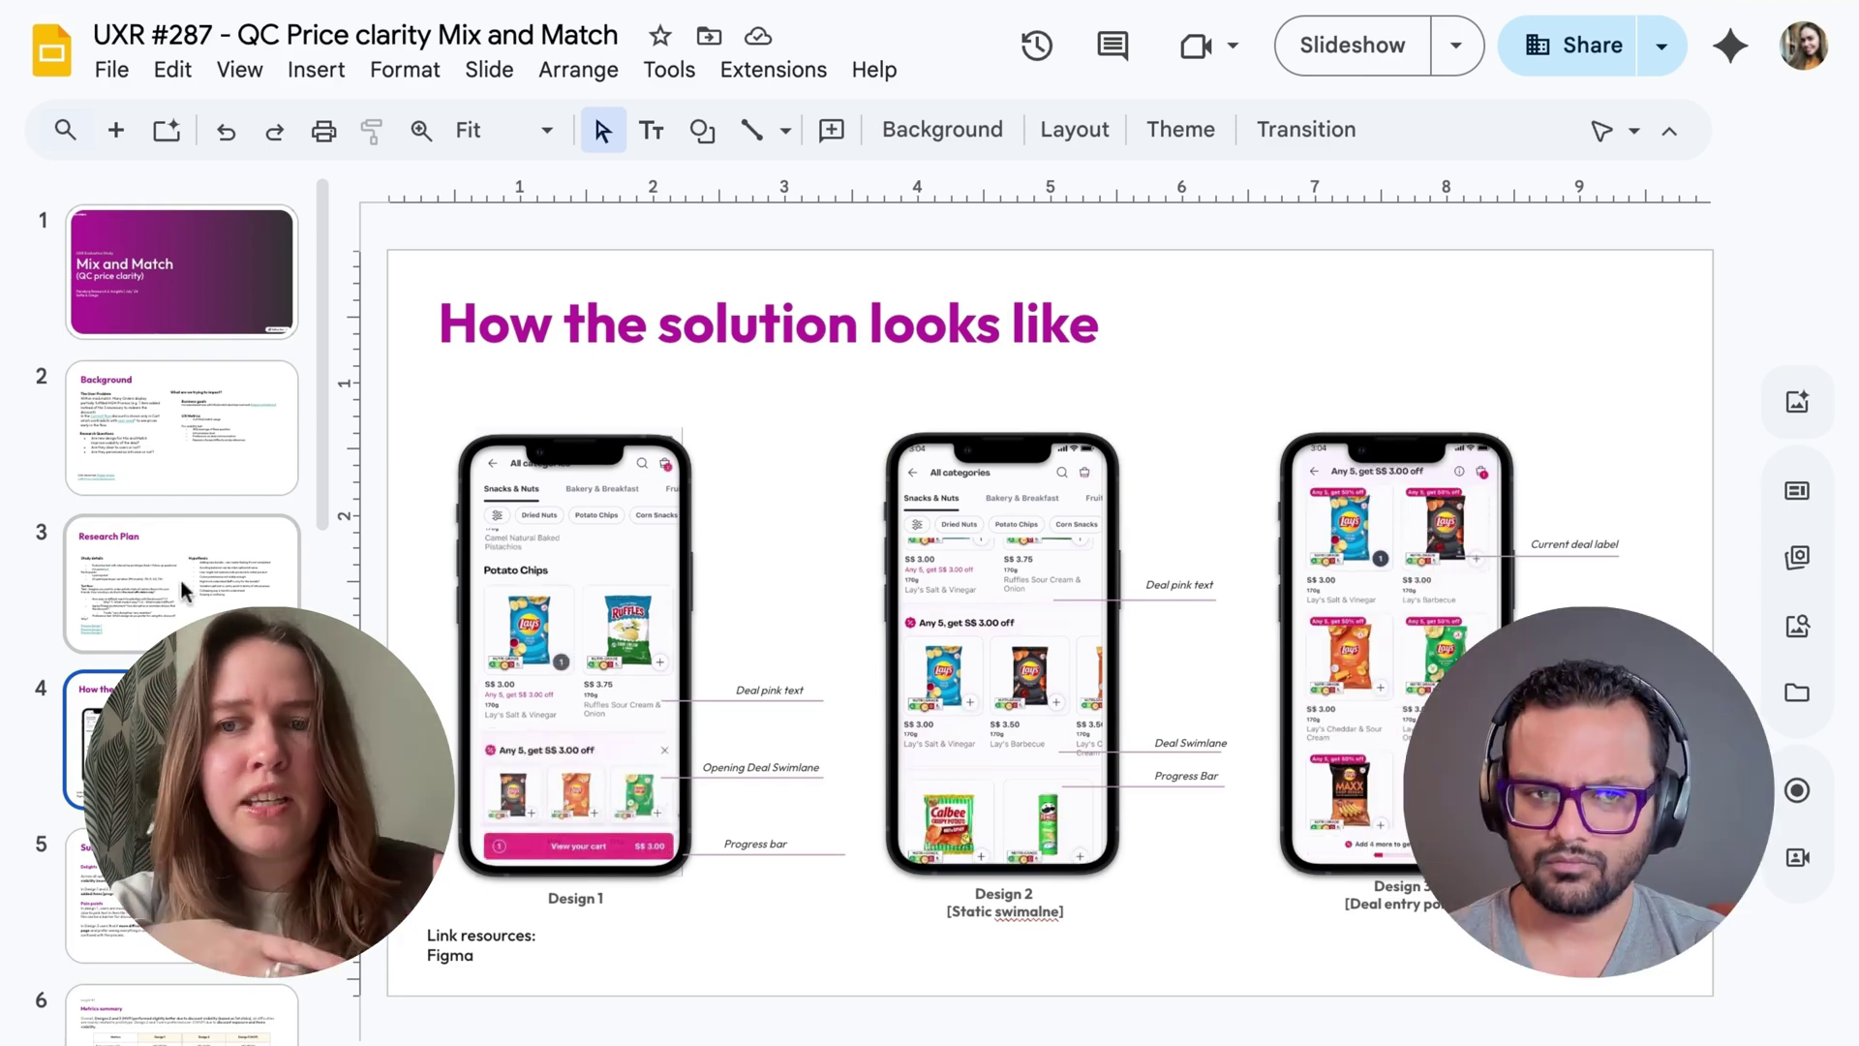
click(250, 568)
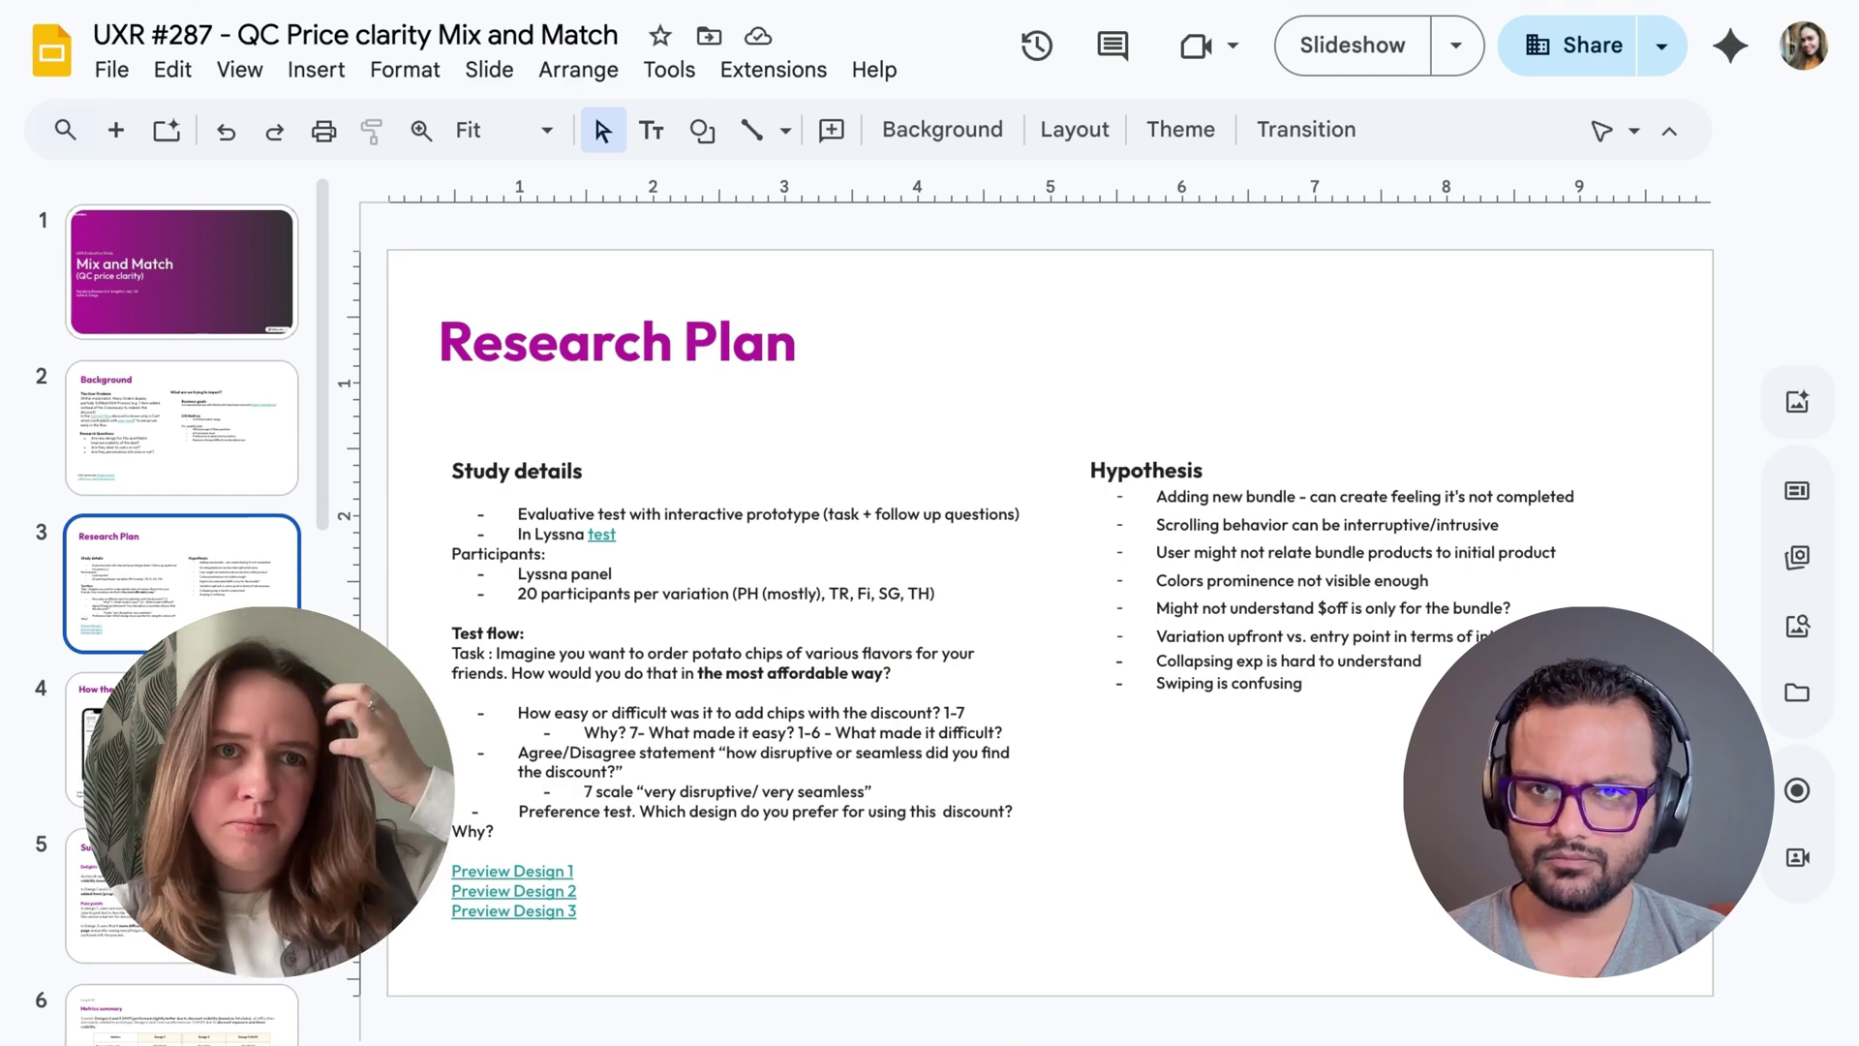
- Switch to Lyssna, open the build view of "Mix & Match usability test Design 1" and unlock the test for editing
key(ctrl+Tab)
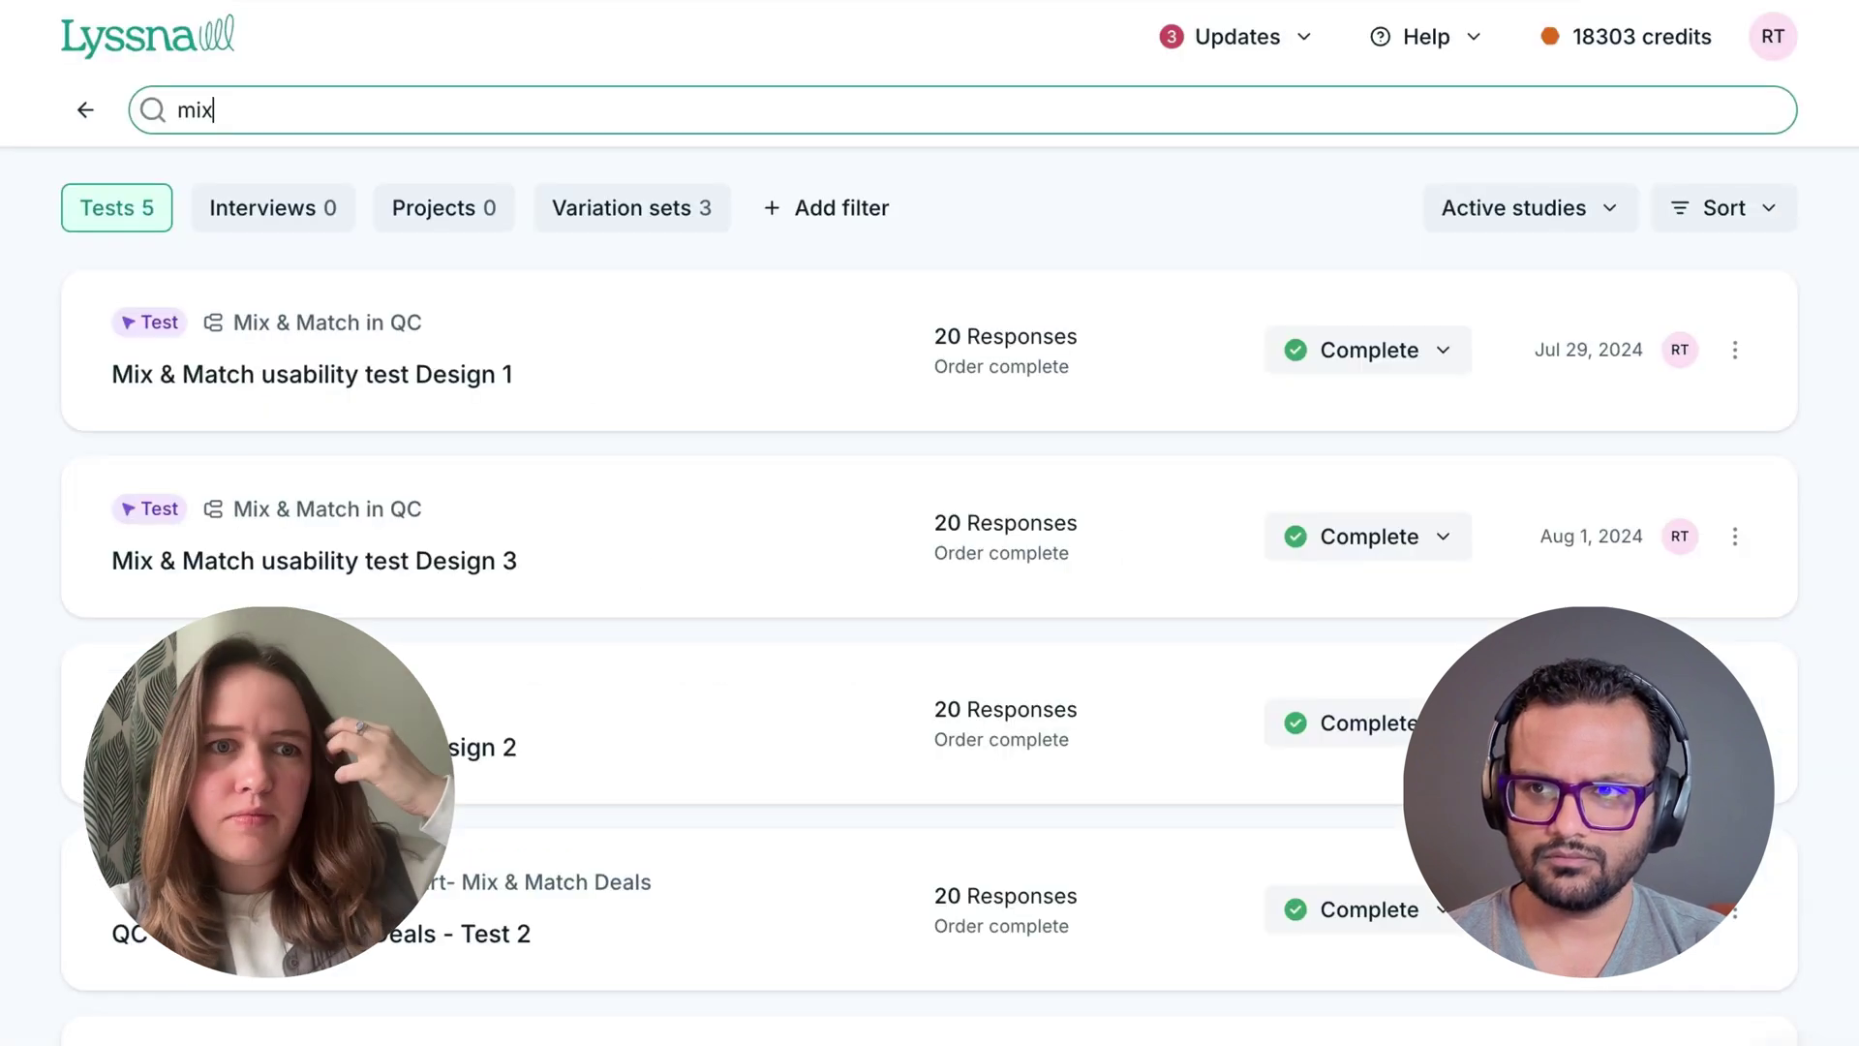
click(625, 385)
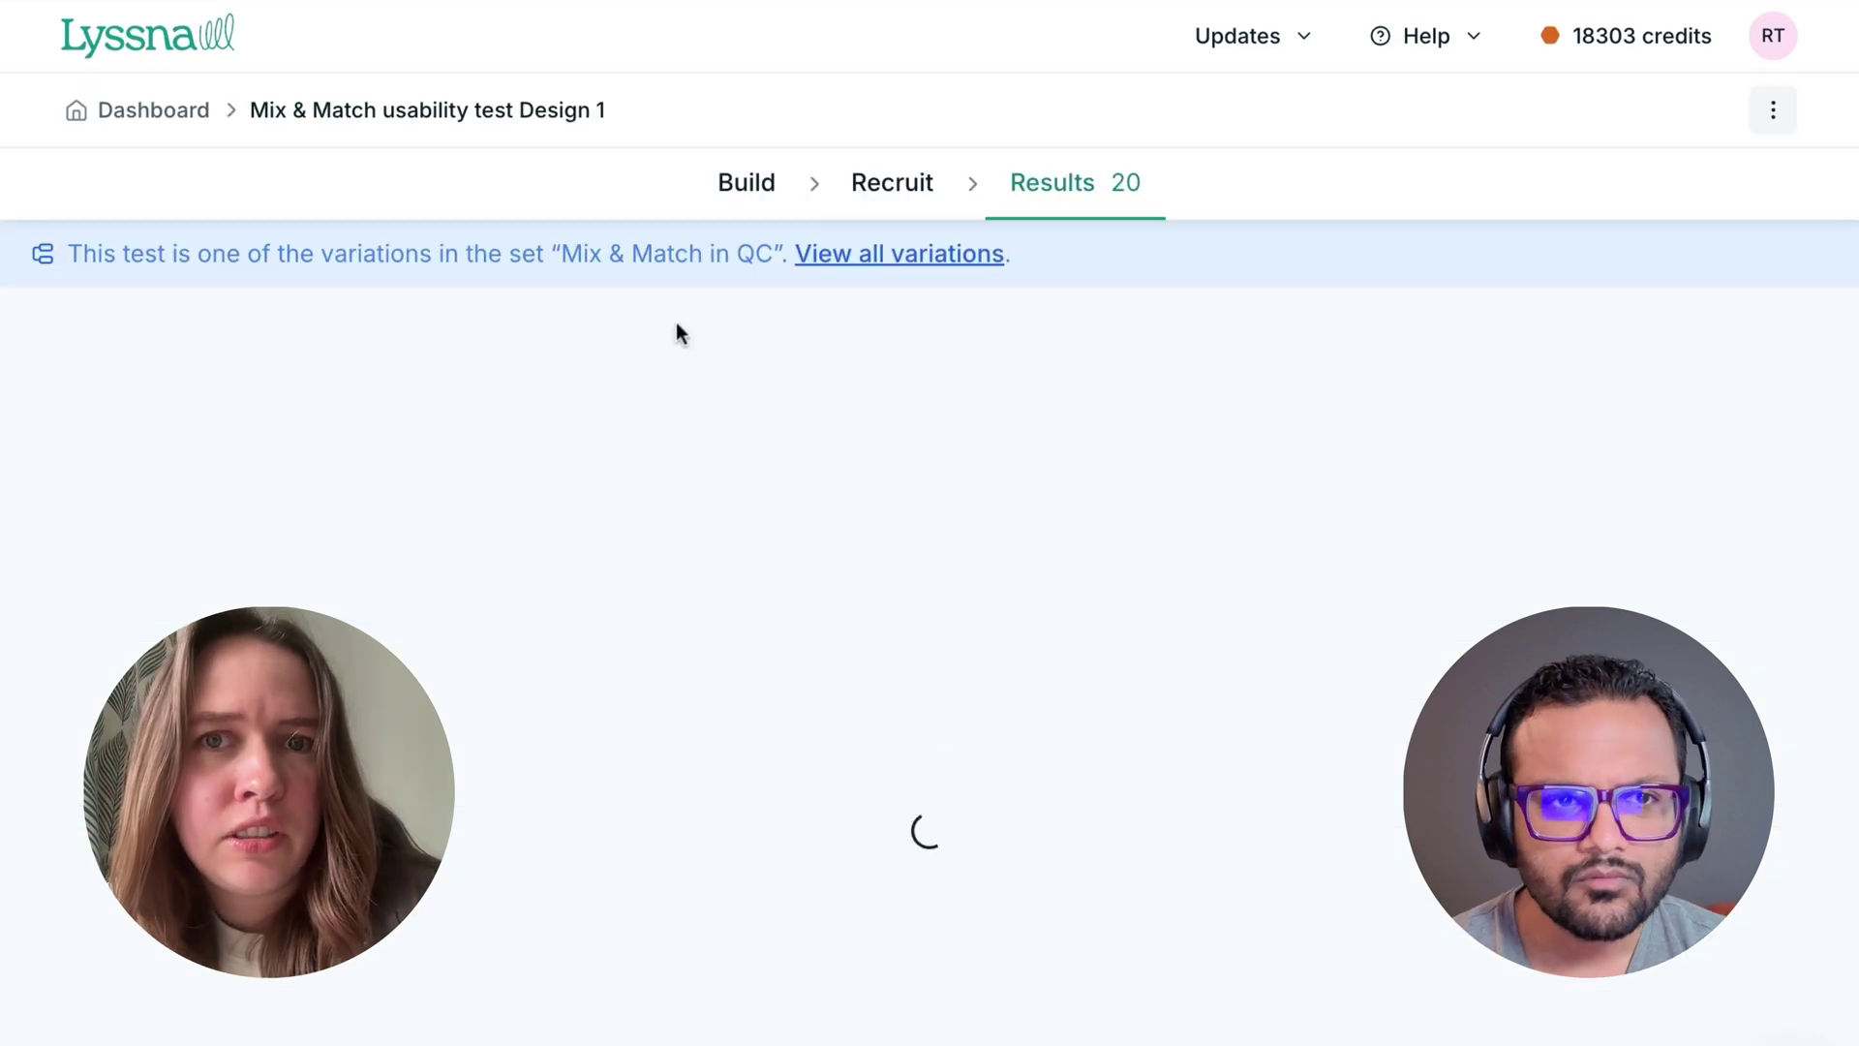
click(747, 184)
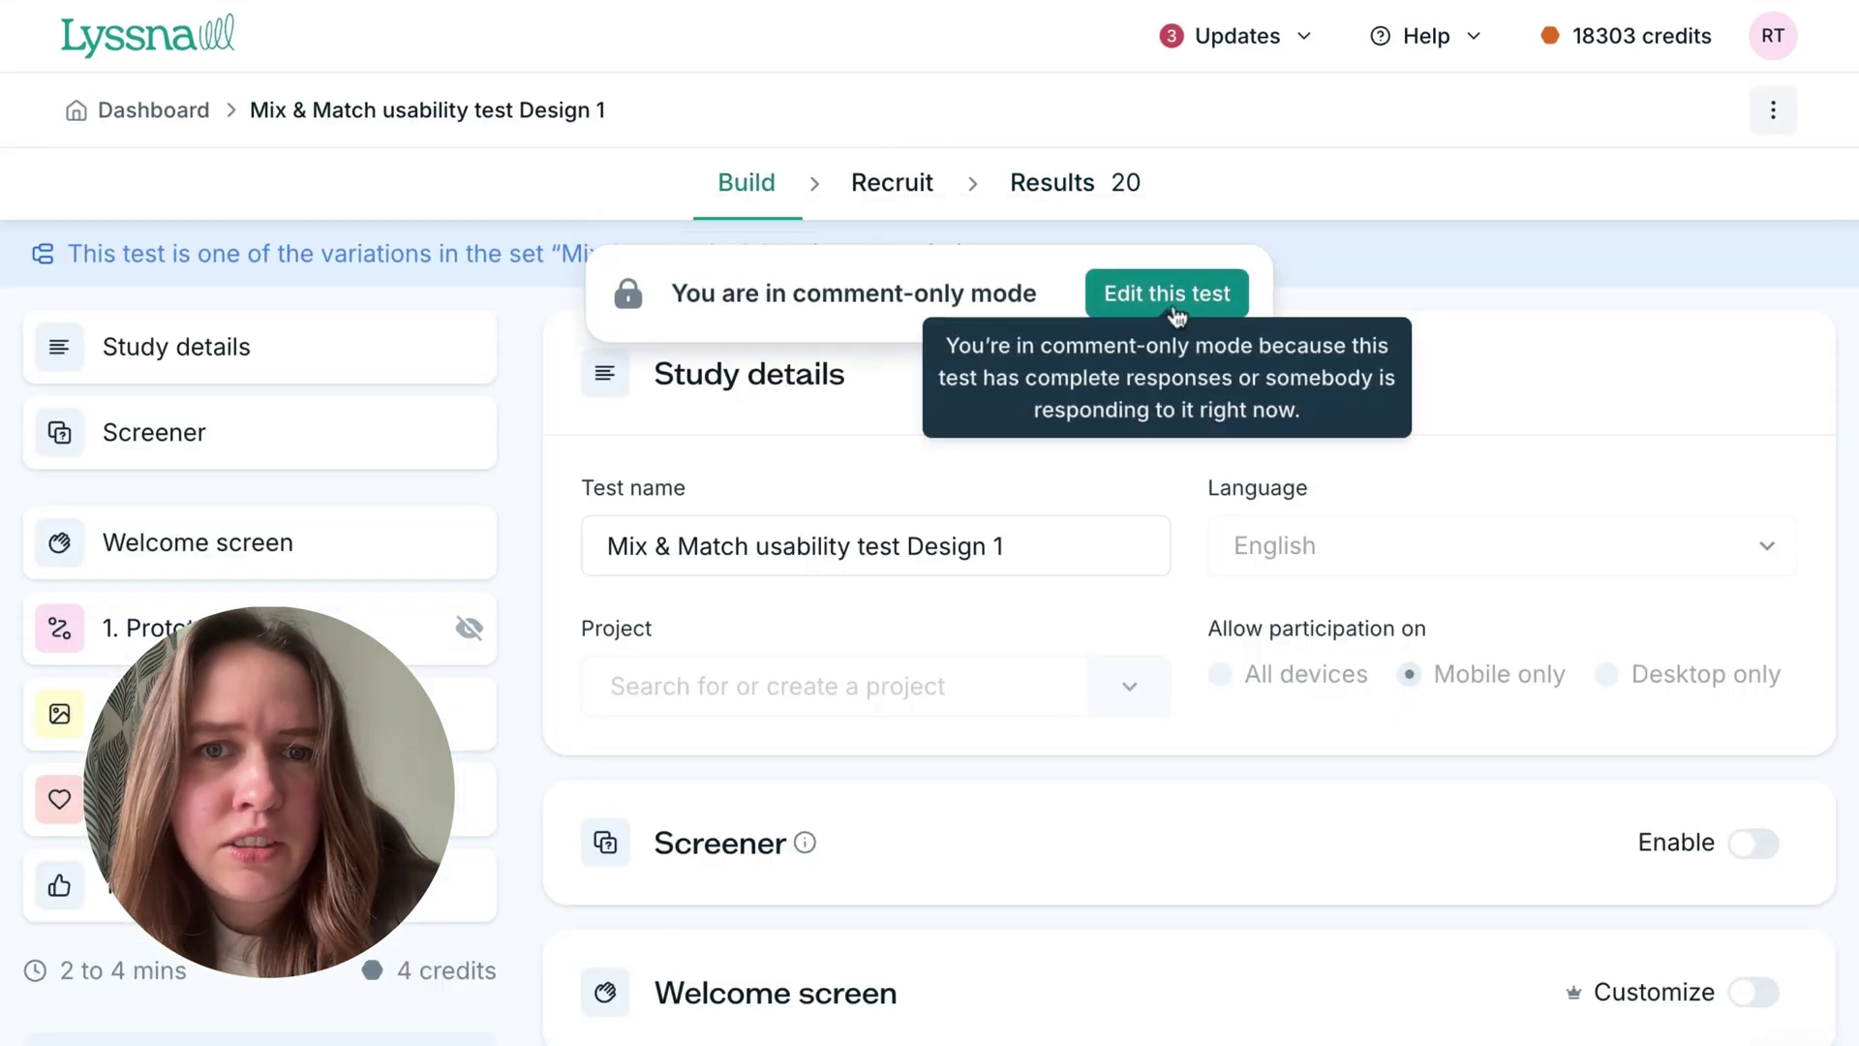
click(1135, 295)
click(1126, 763)
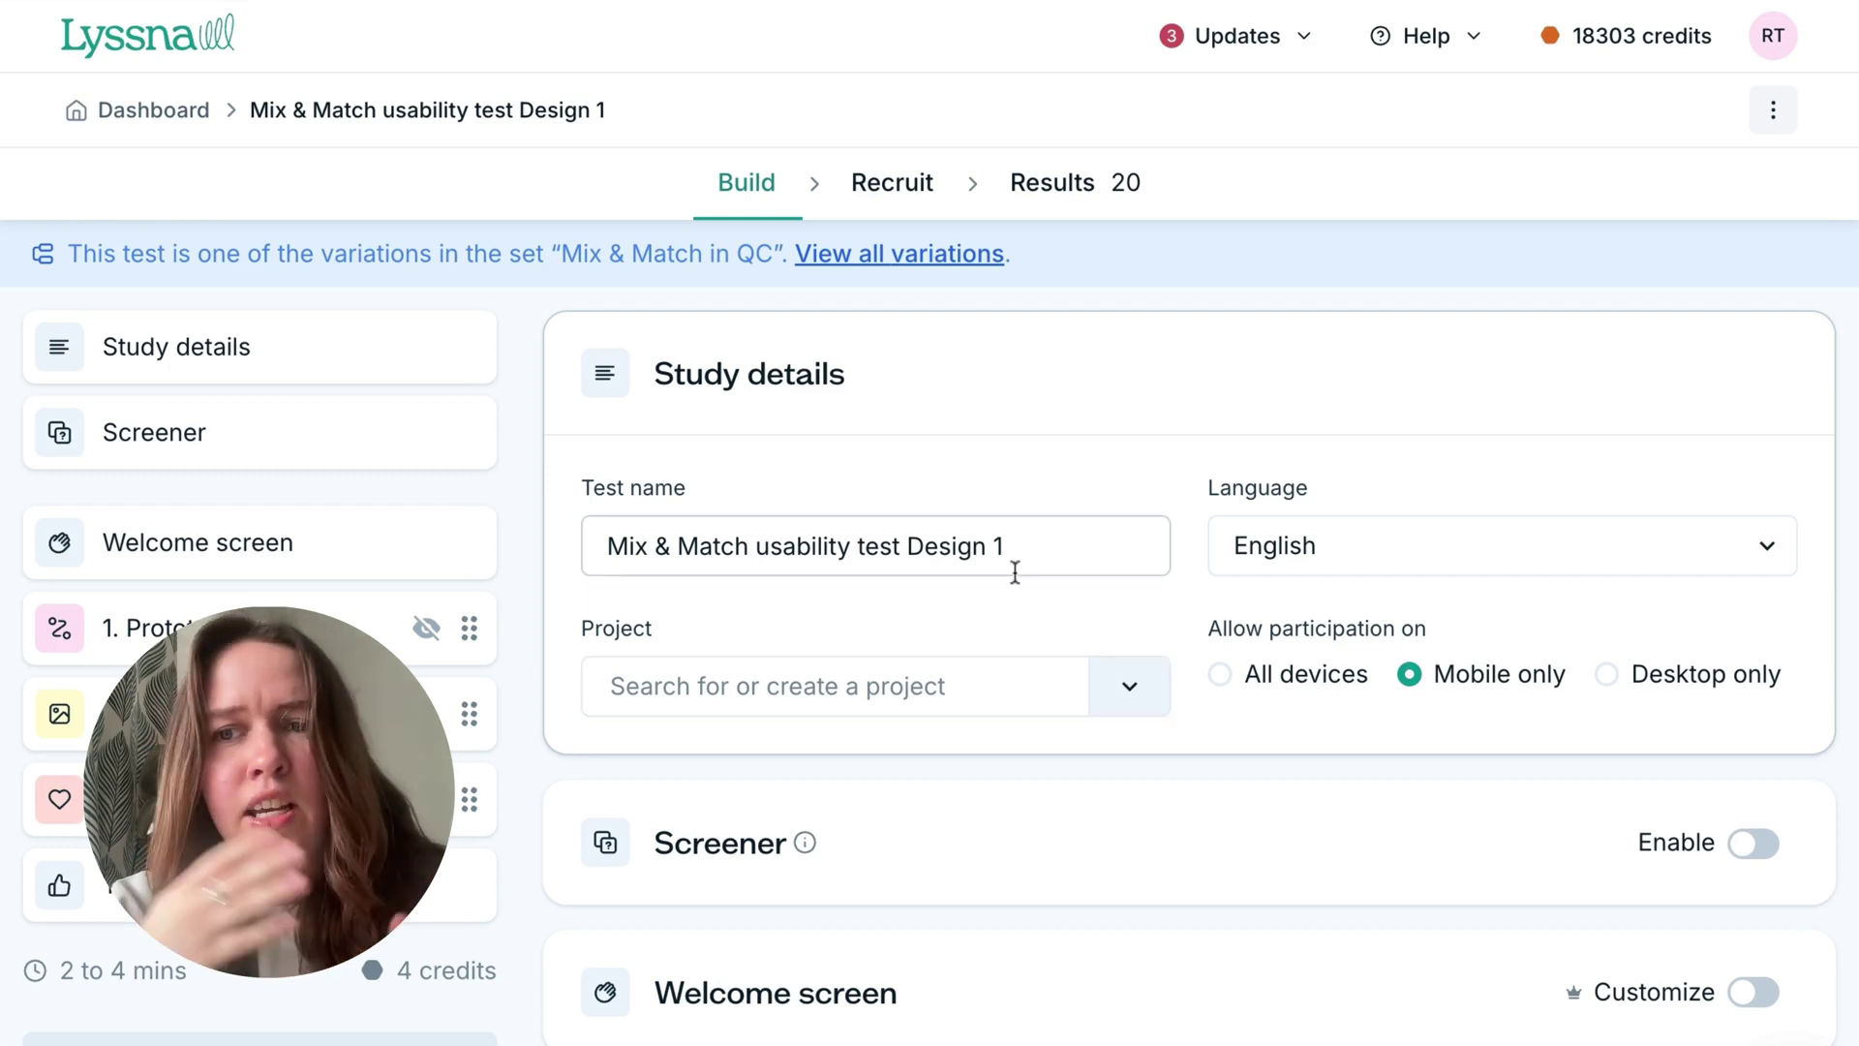
- Examine the test's study details, including the participation device setting, and the Screener and Welcome screen sections
scroll(1030, 677, down, 1)
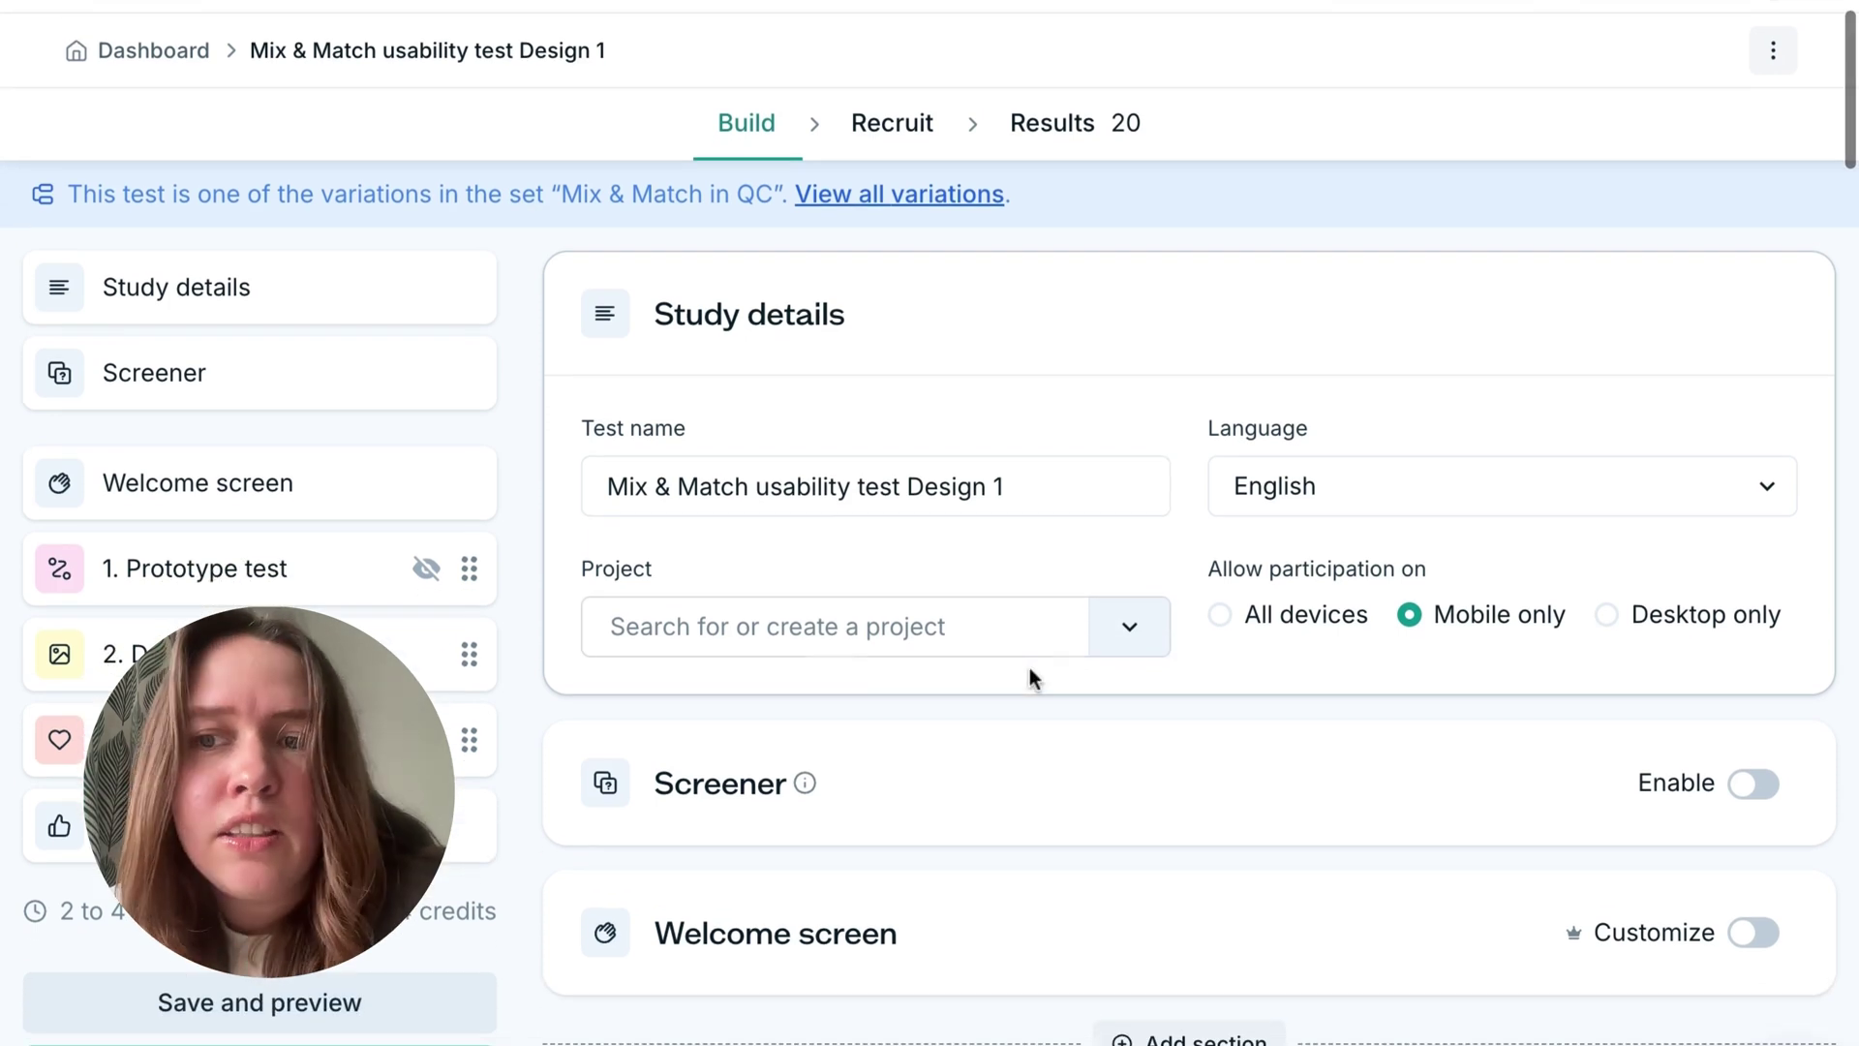
scroll(1003, 548, down, 3)
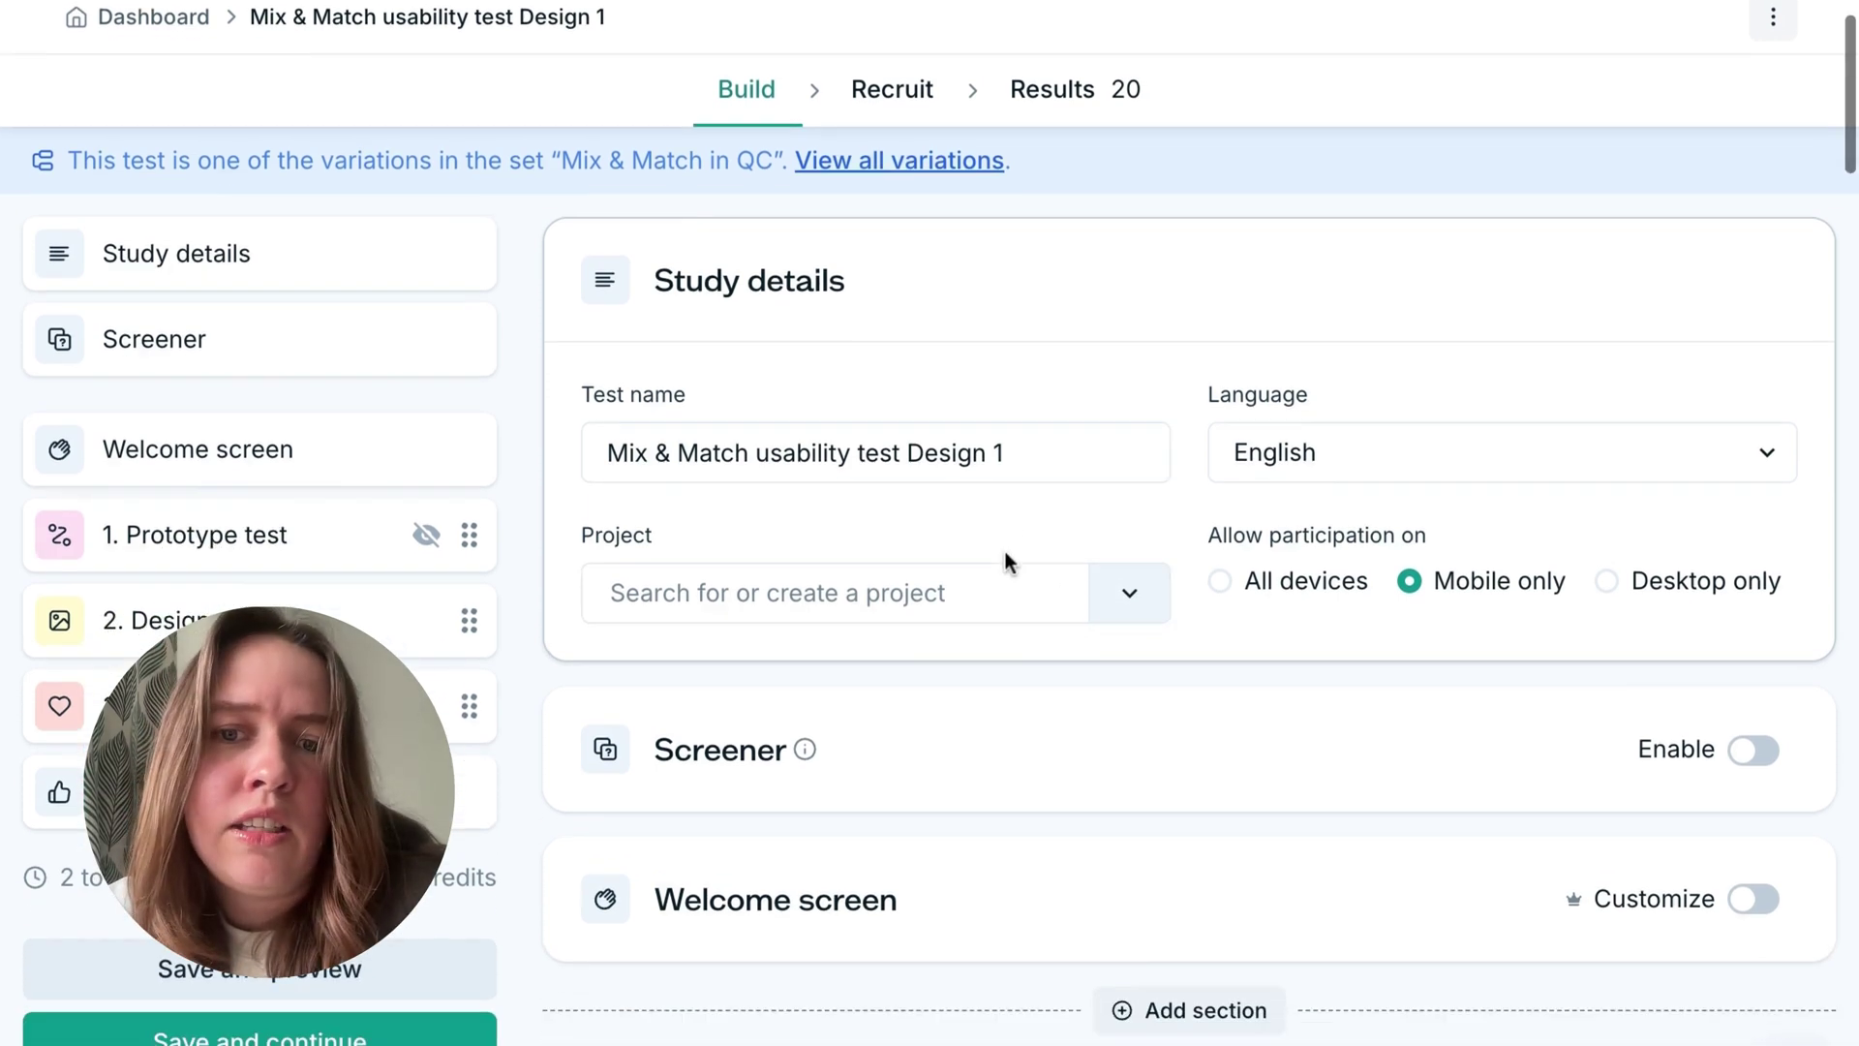
scroll(1113, 510, down, 2)
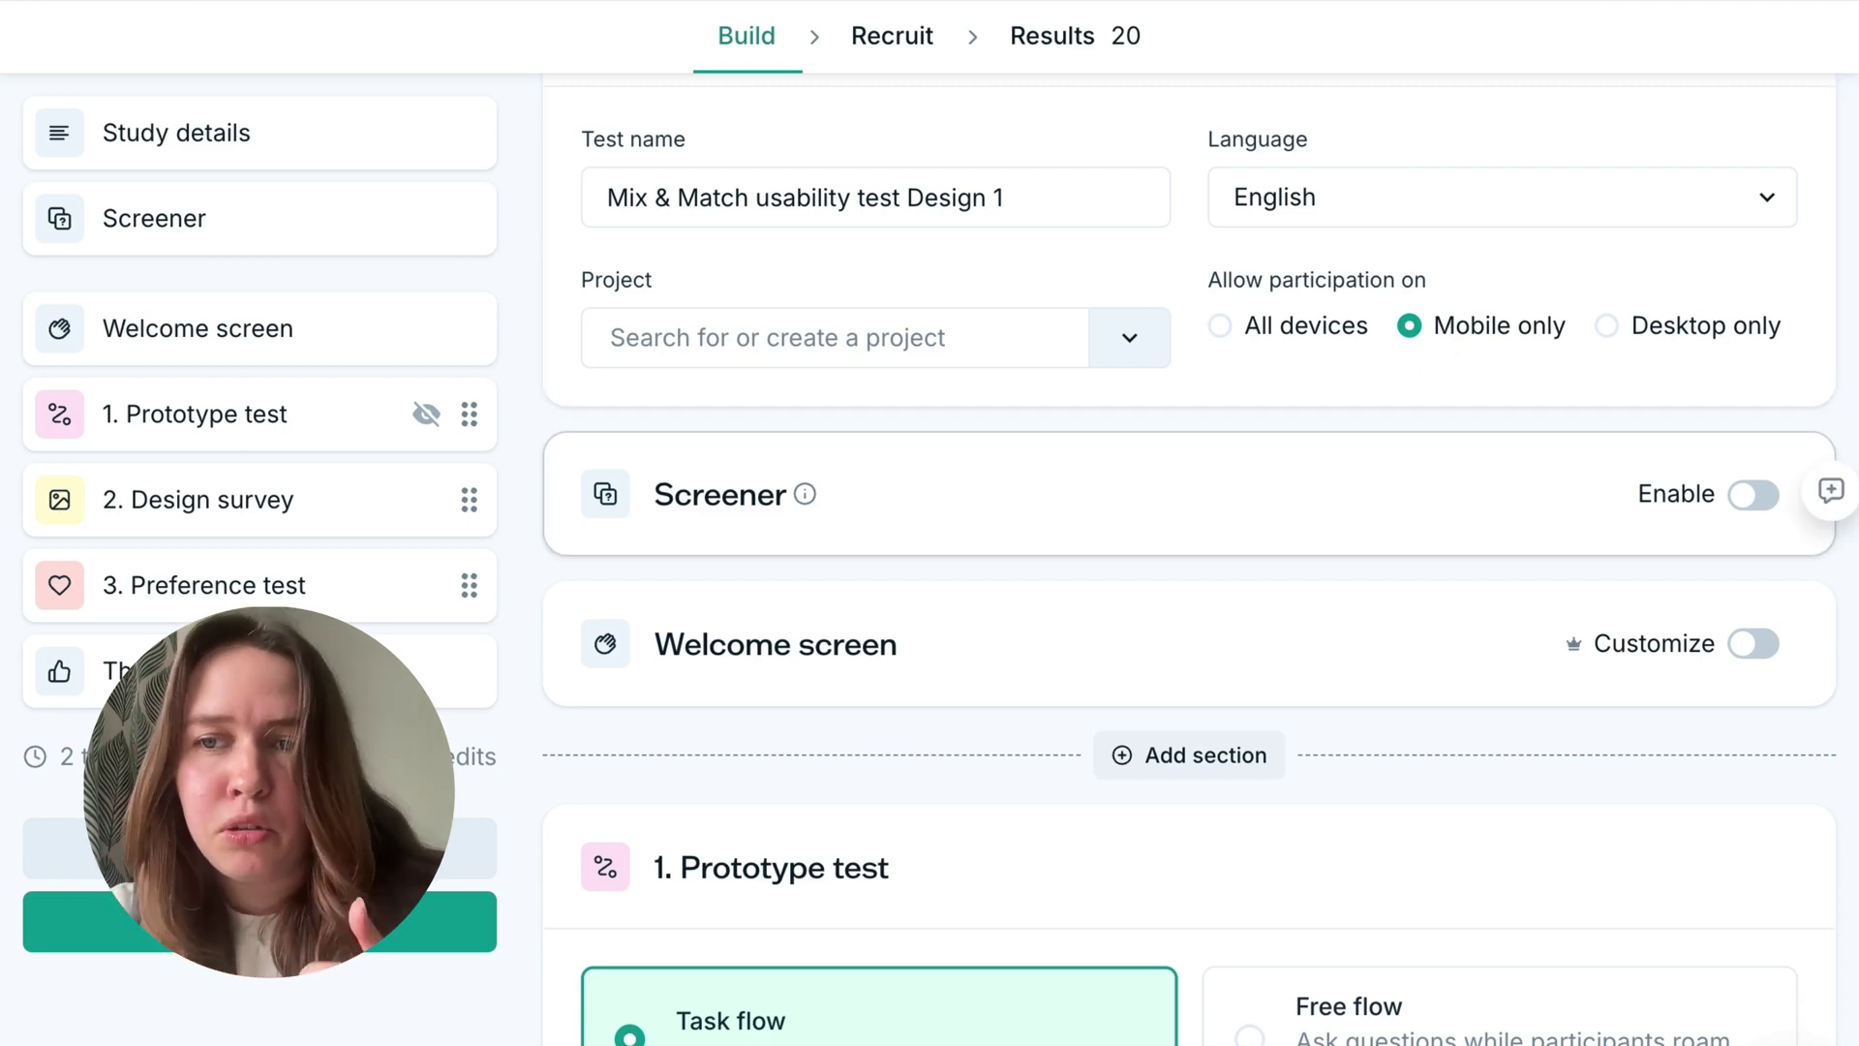
scroll(1117, 593, down, 3)
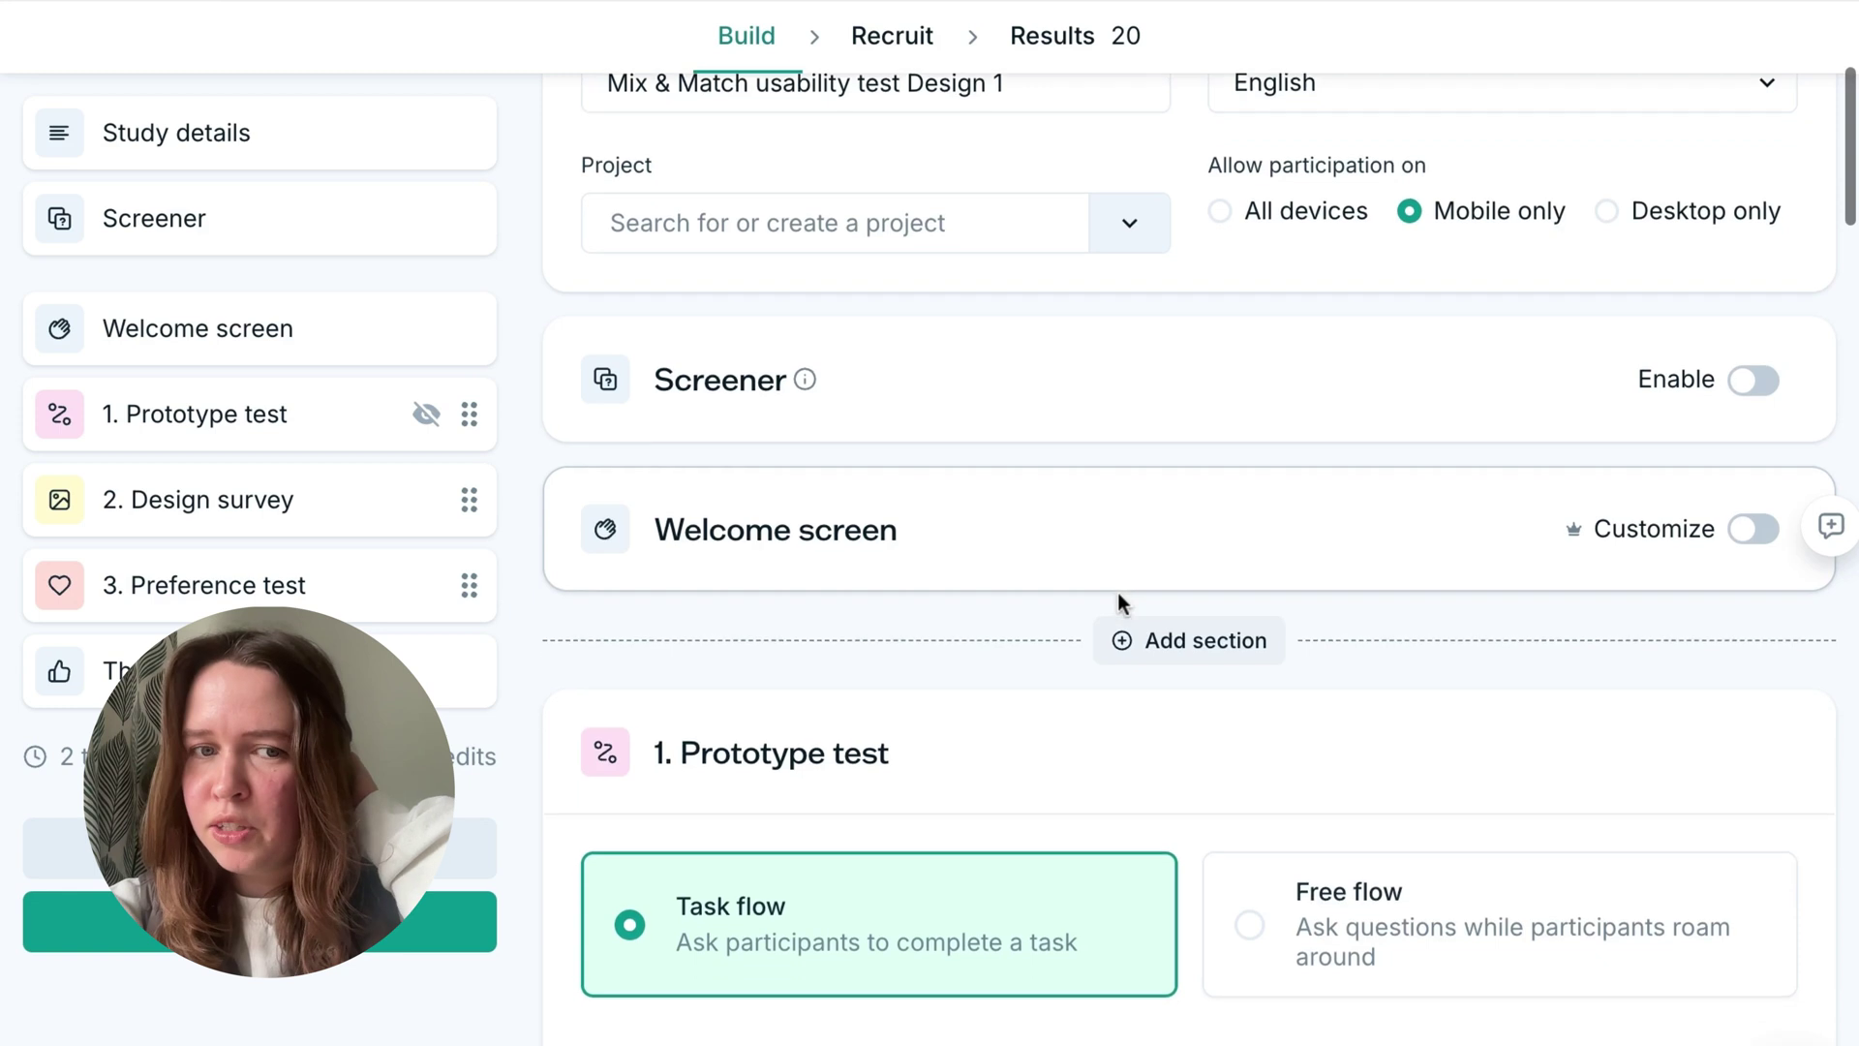
scroll(1118, 593, up, 1)
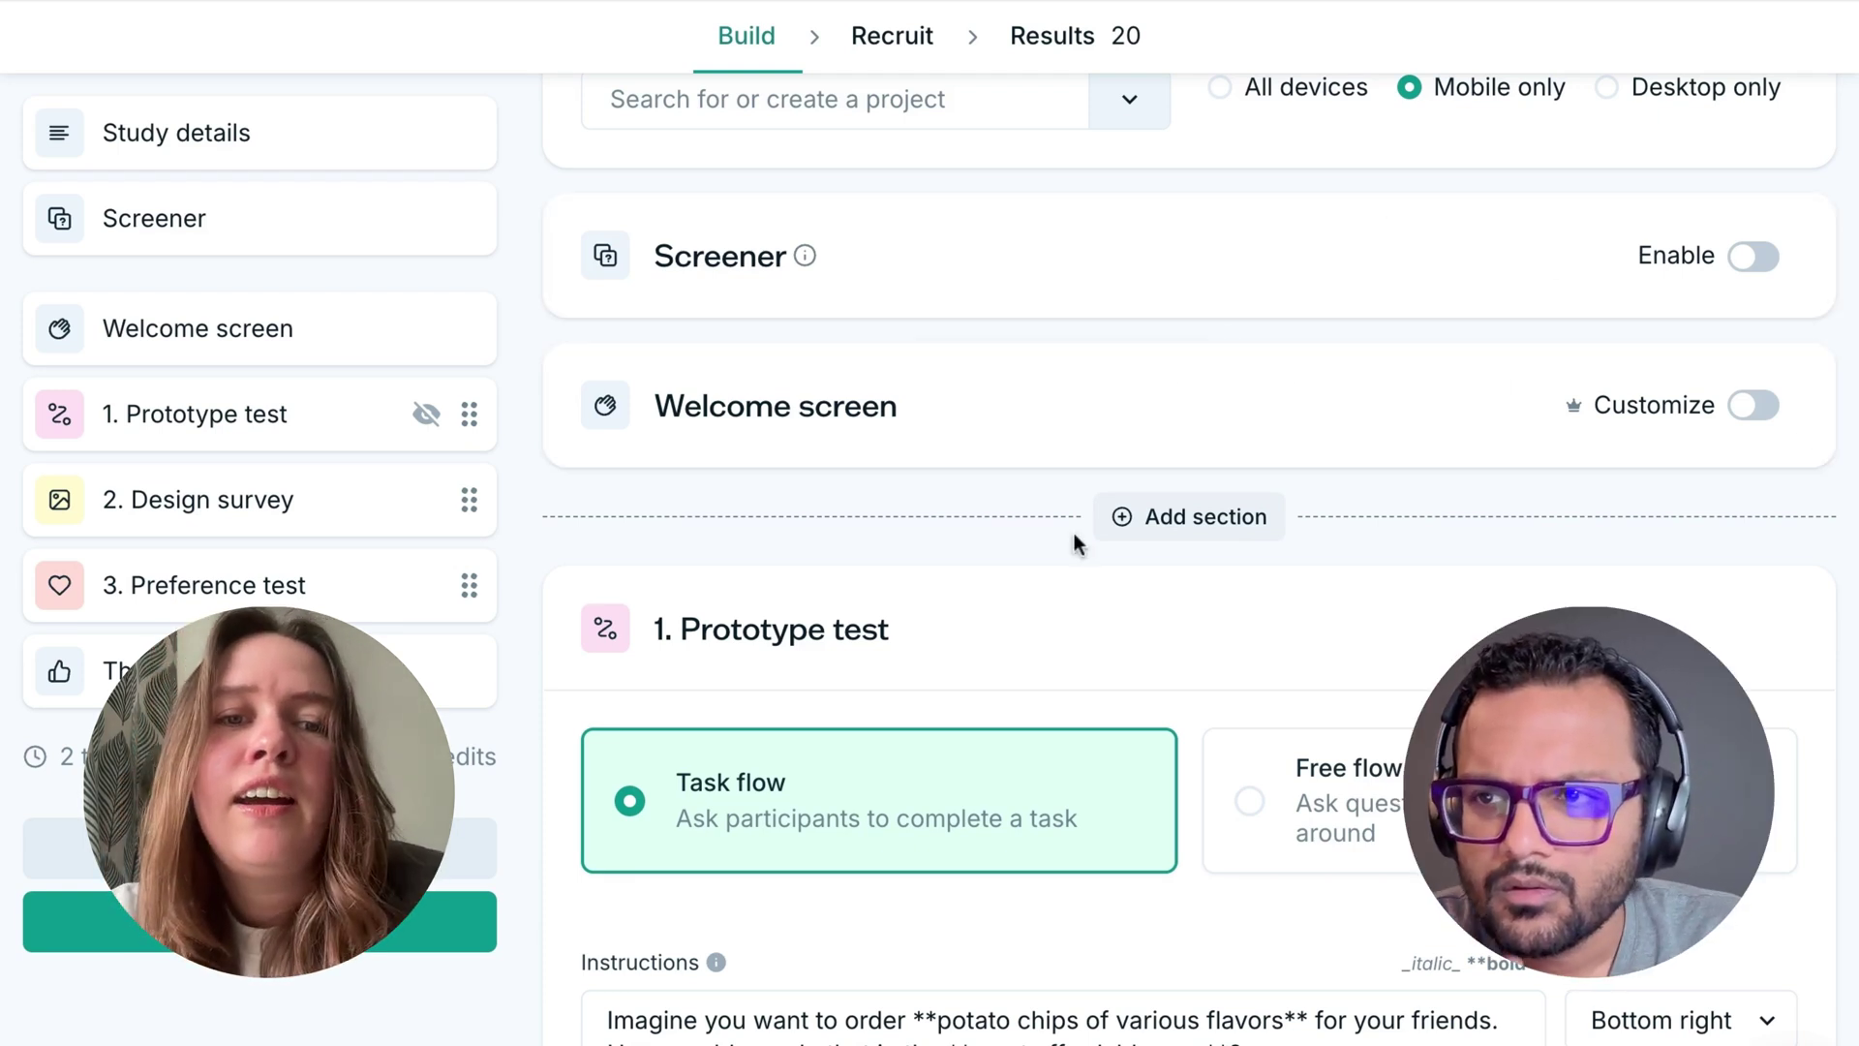
scroll(1074, 542, down, 1)
scroll(1074, 539, up, 2)
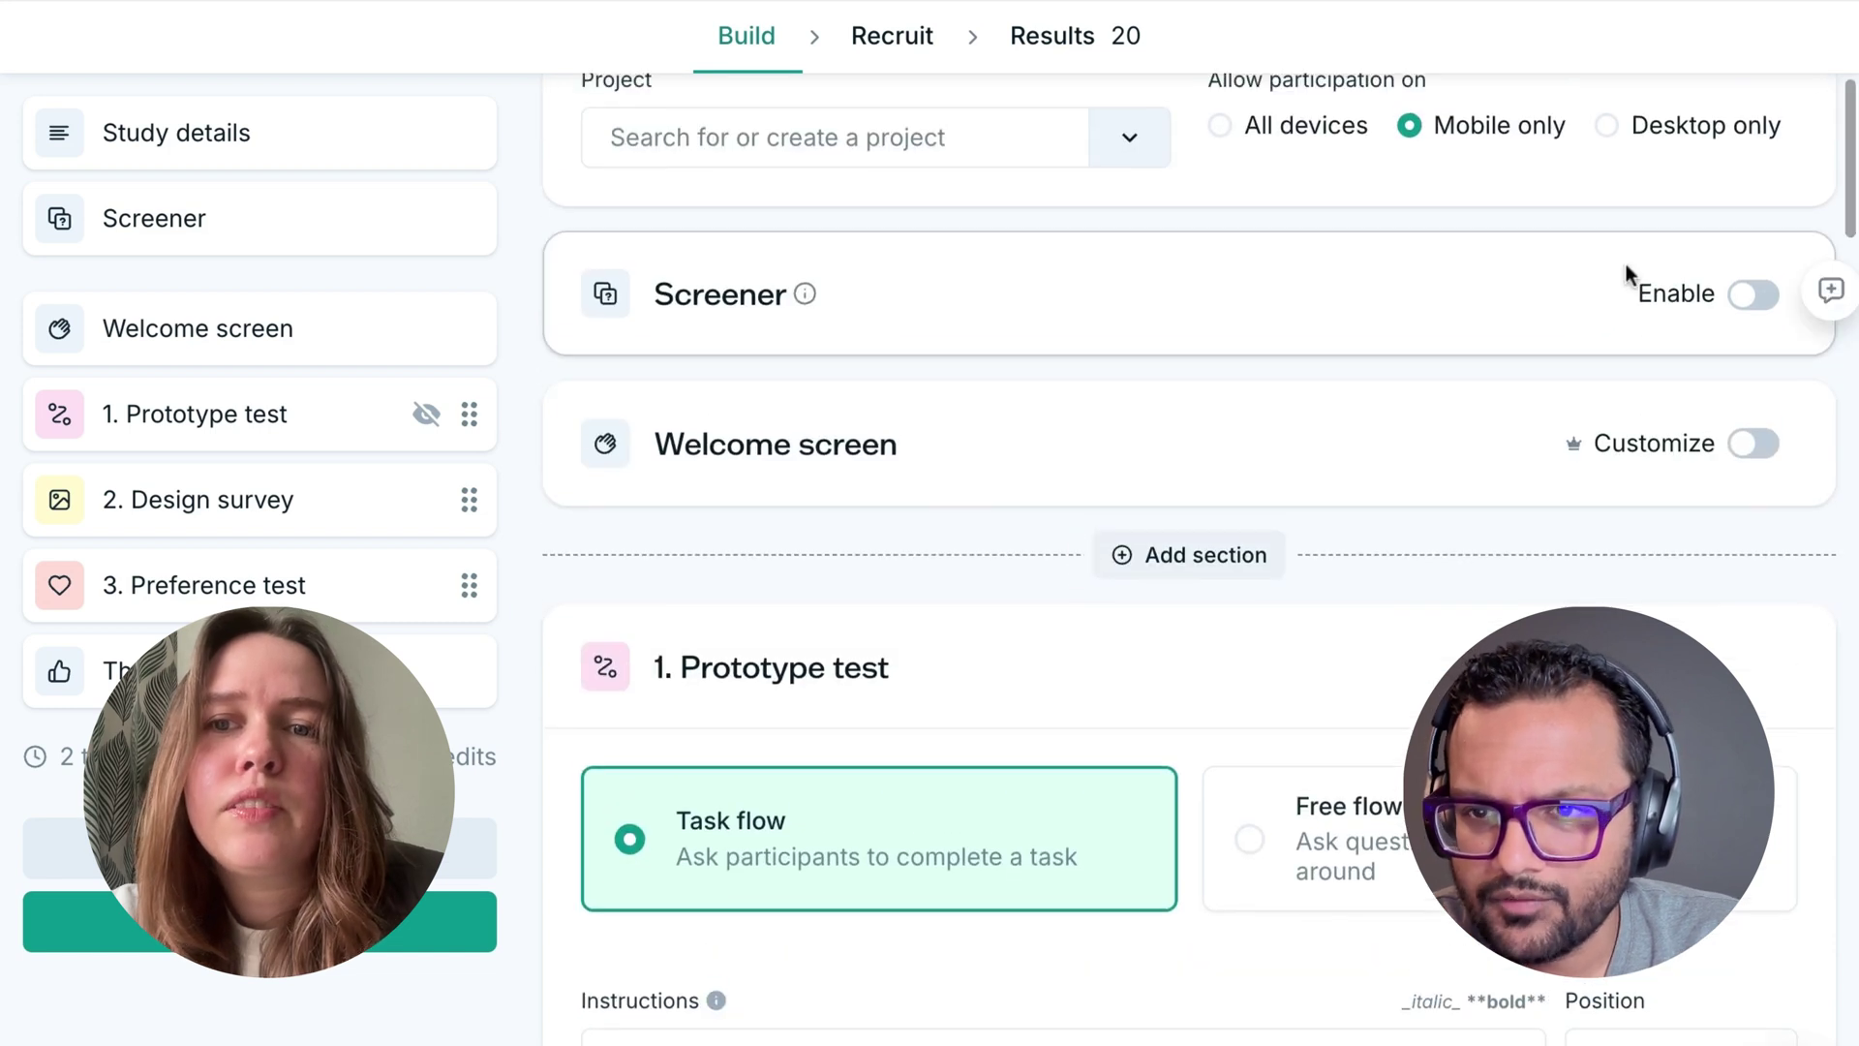
- Enable the screener to view its question and eligibility fields, and disable it again
click(1752, 295)
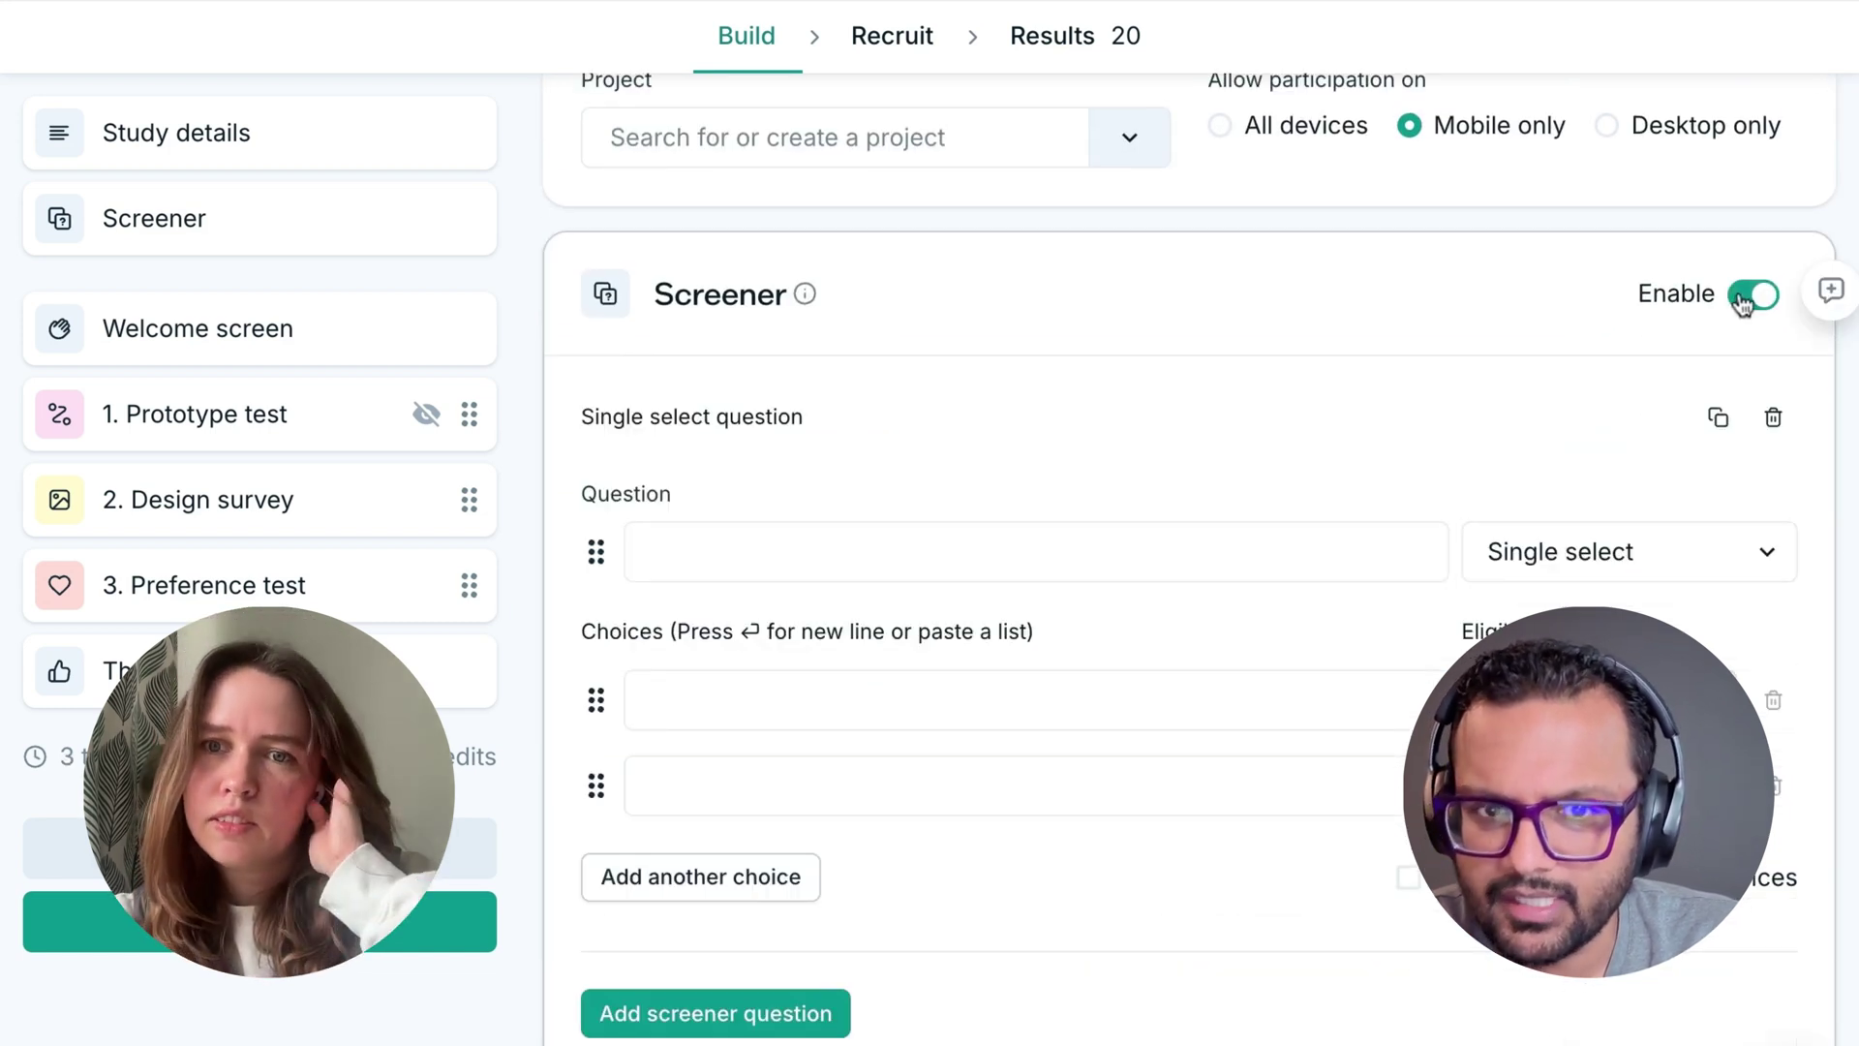
scroll(861, 548, down, 2)
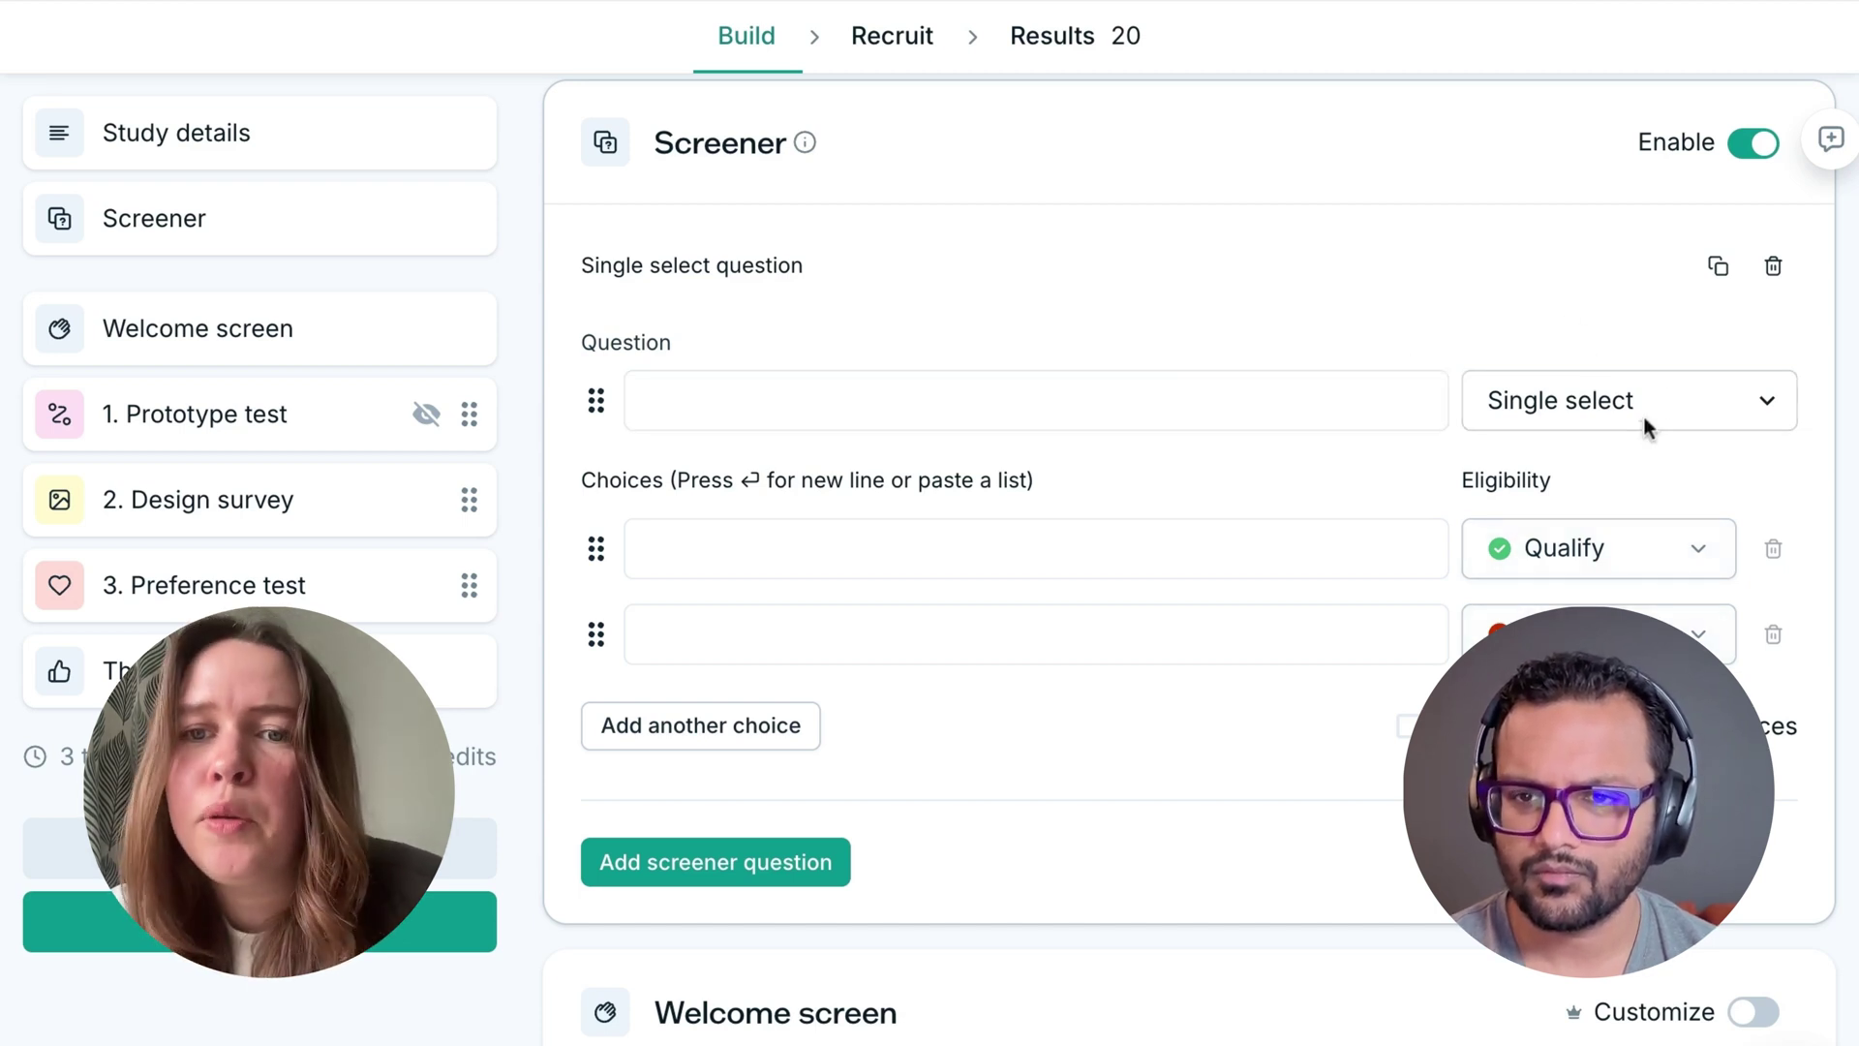
click(1757, 150)
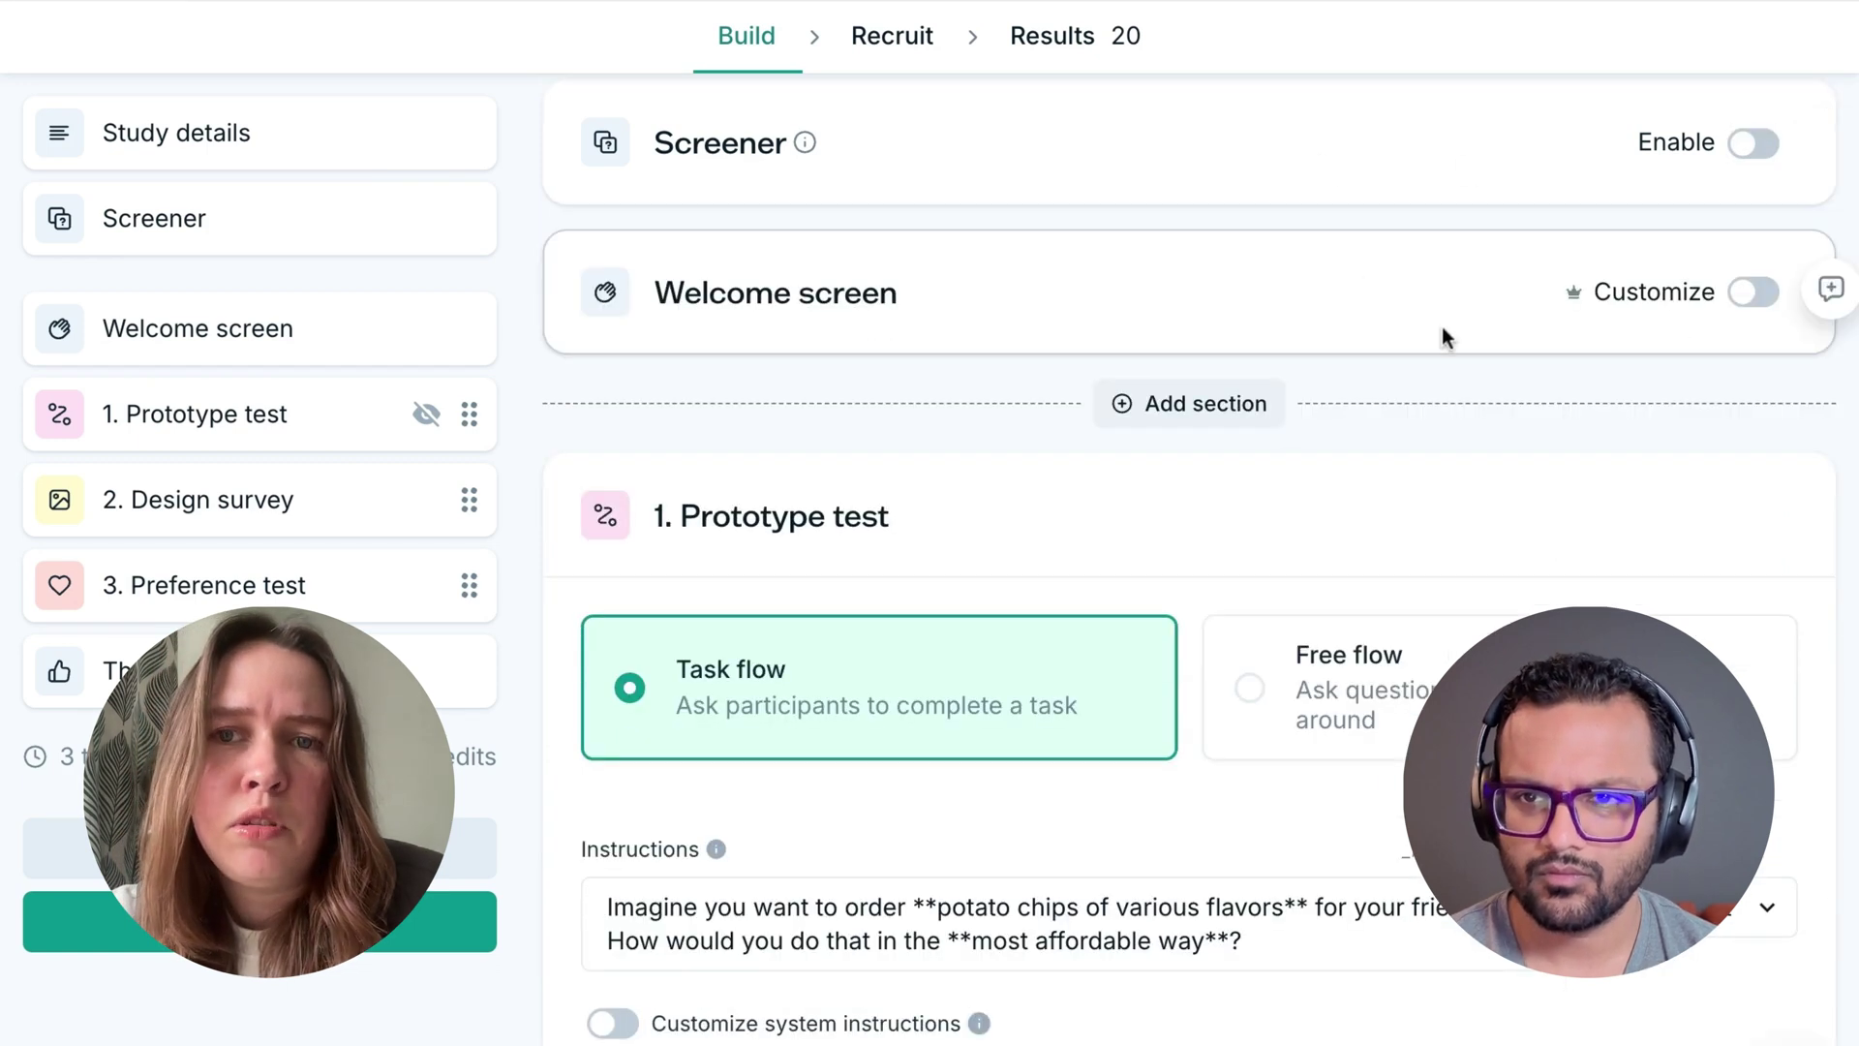
- Examine the Prototype test's task flow setup and highlight the wording of its instructions about ordering potato chips
scroll(1176, 386, down, 5)
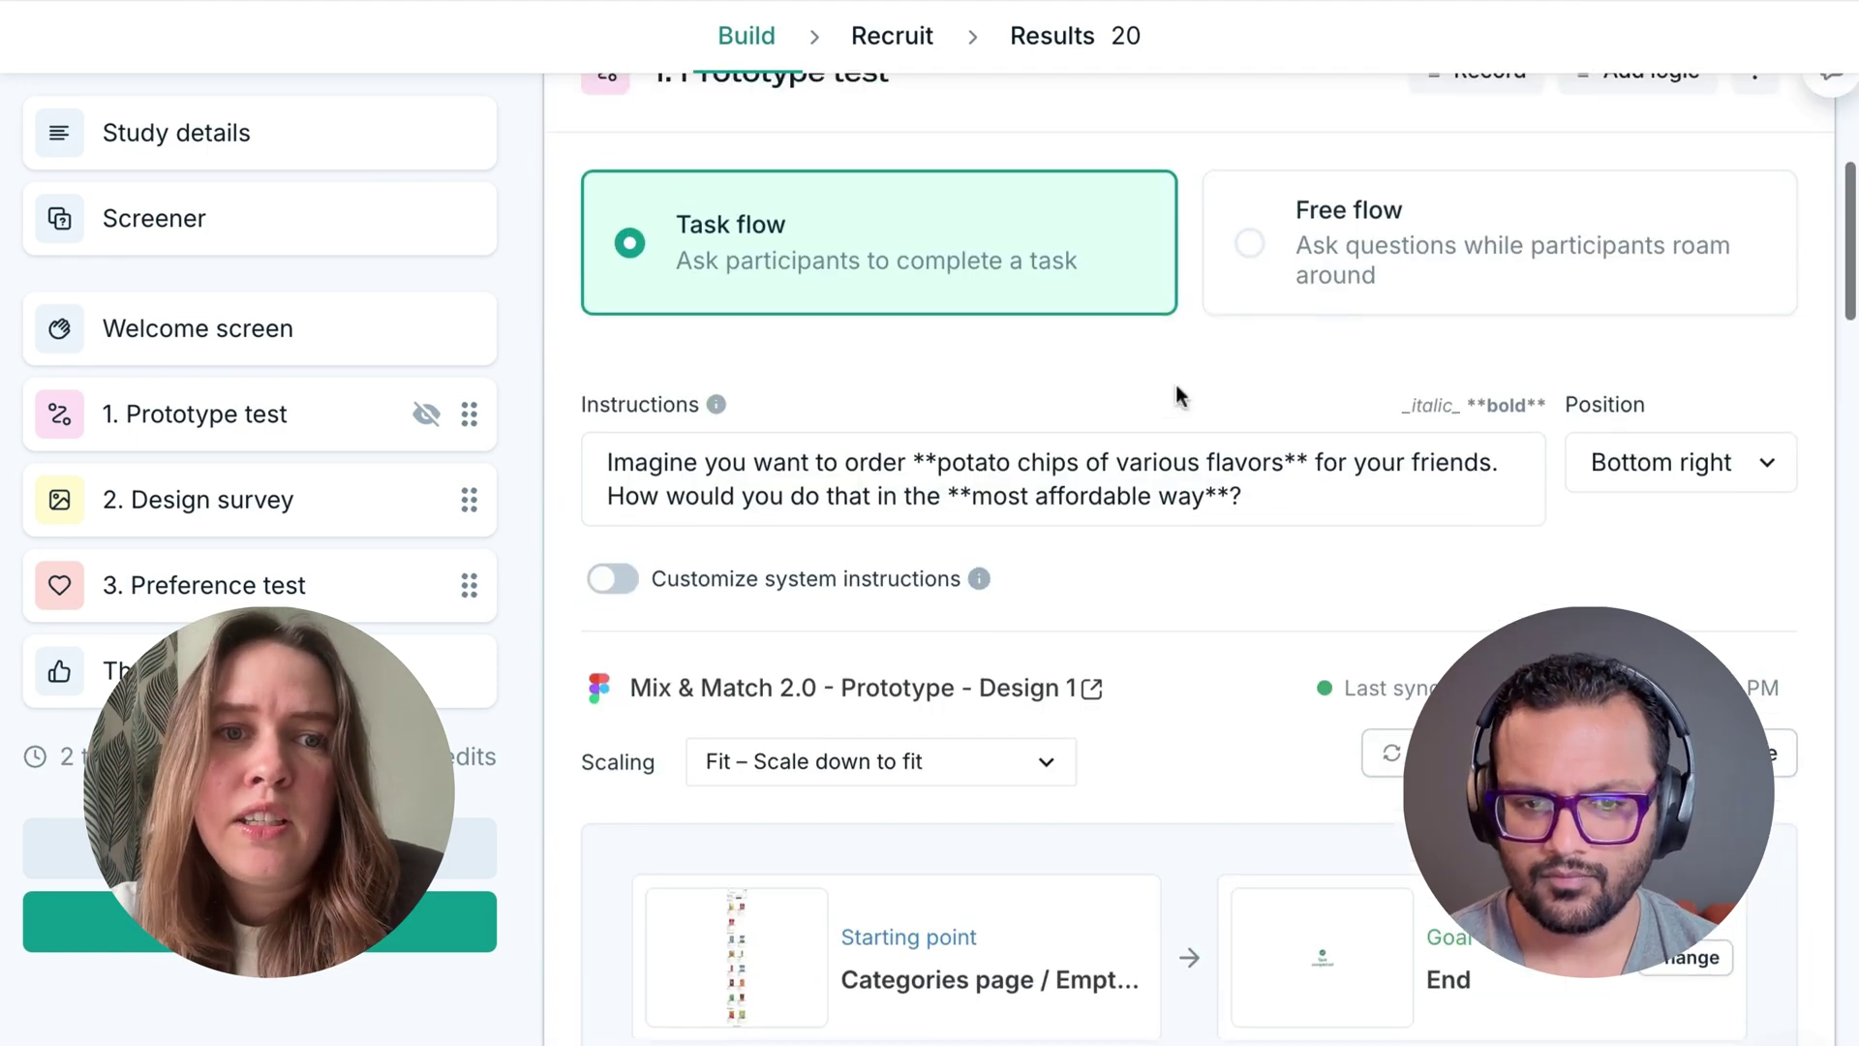
scroll(1175, 397, up, 1)
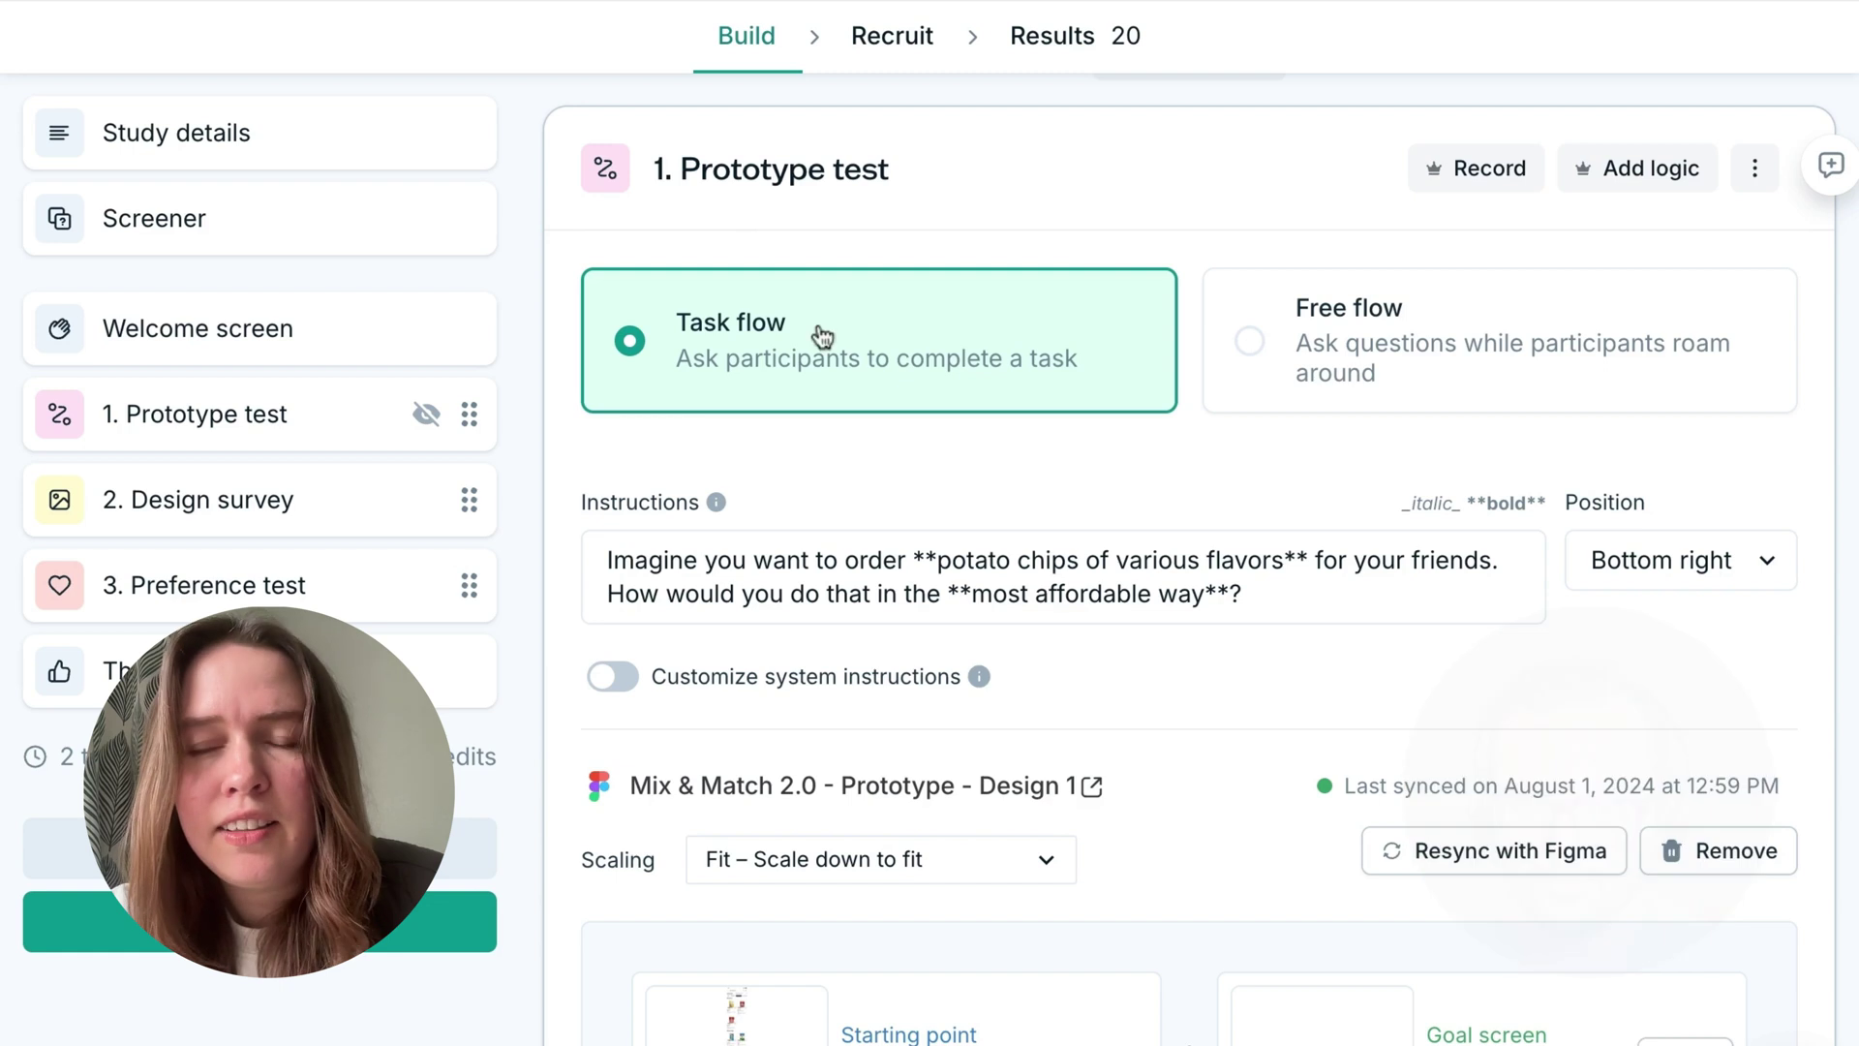
scroll(1002, 571, down, 1)
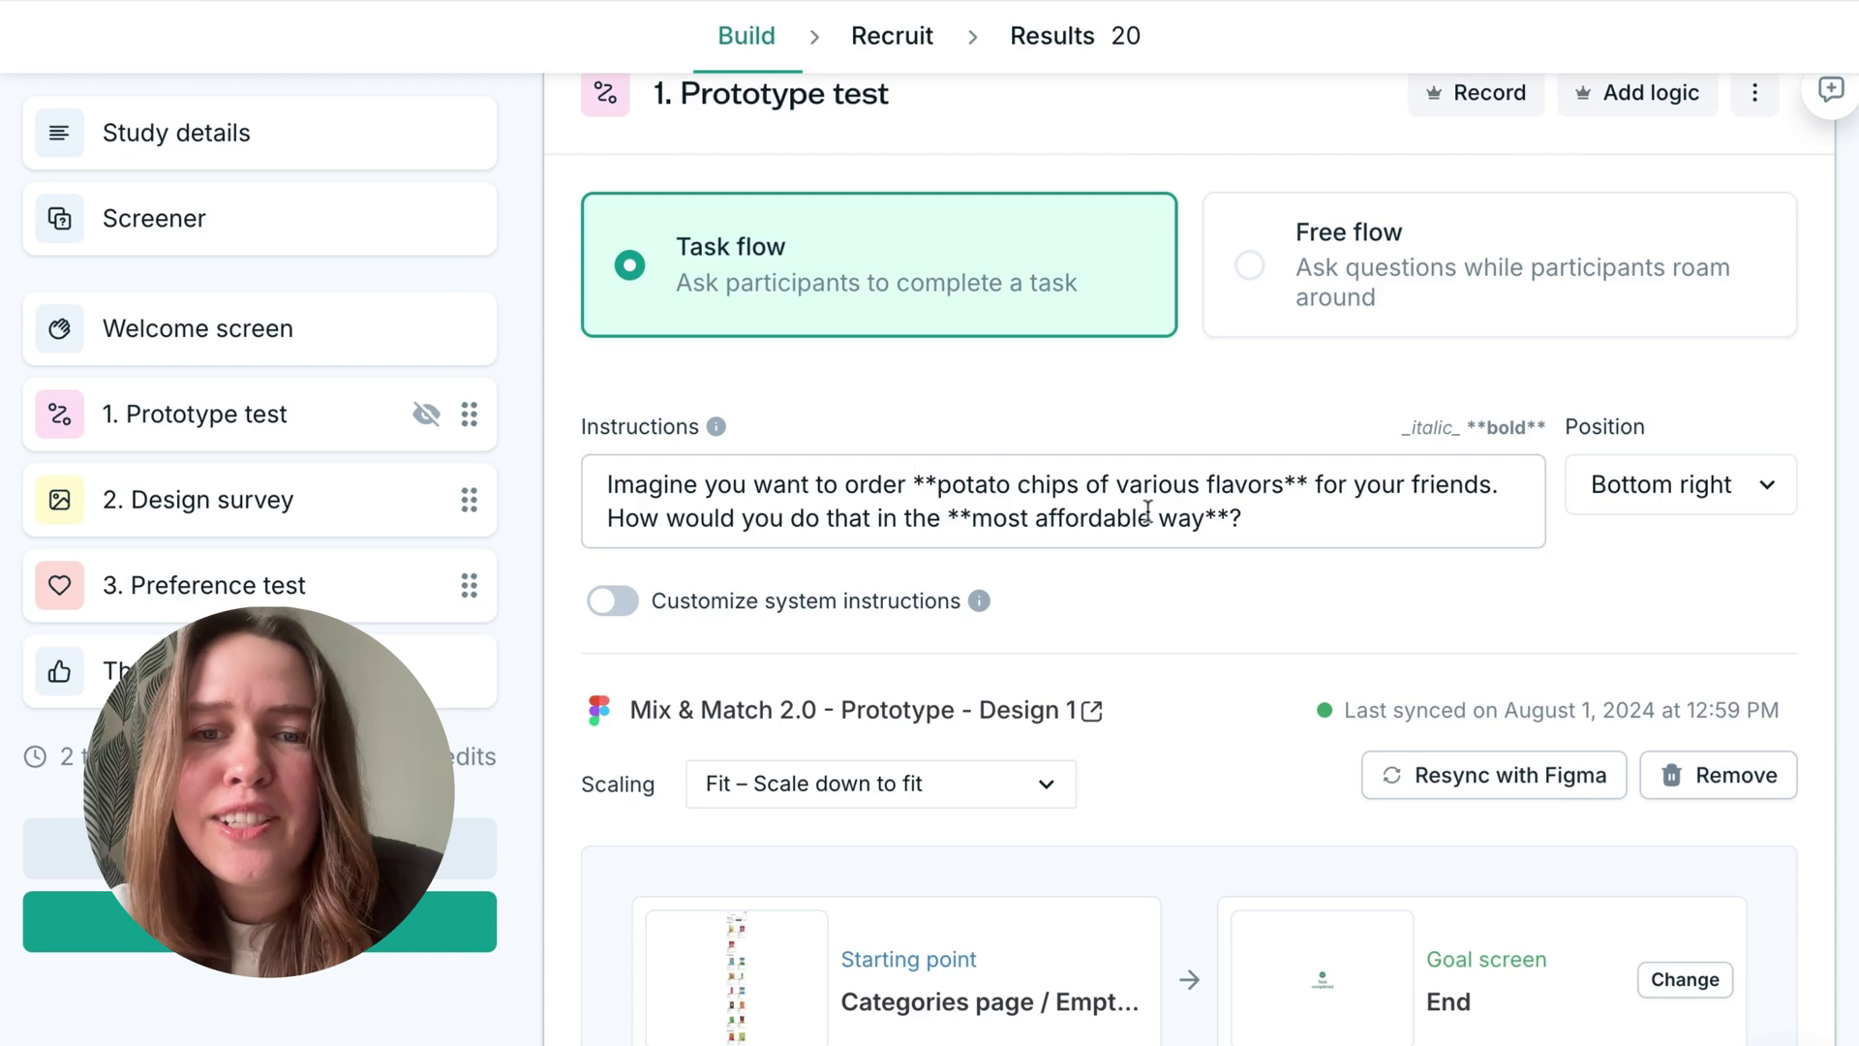
scroll(984, 281, down, 2)
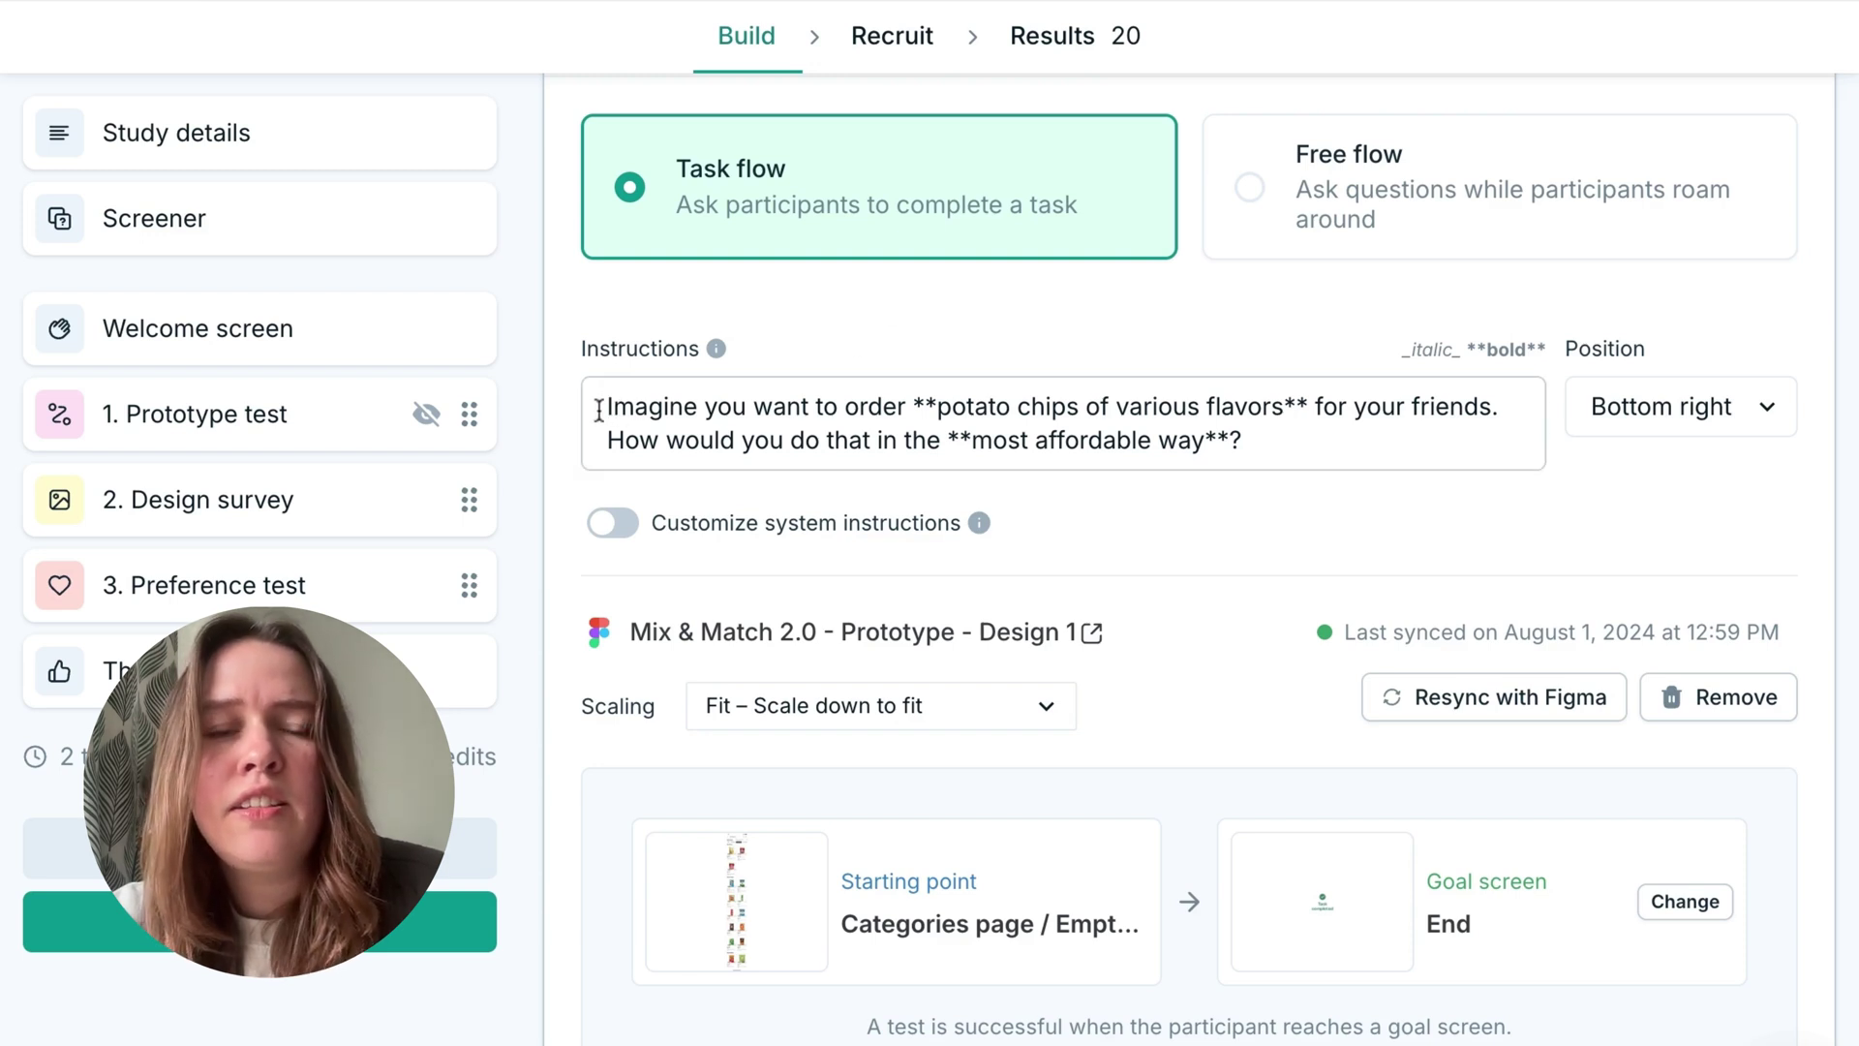
drag(605, 411, 883, 408)
key(shift+Right)
key(shift+Right)
key(shift+Right)
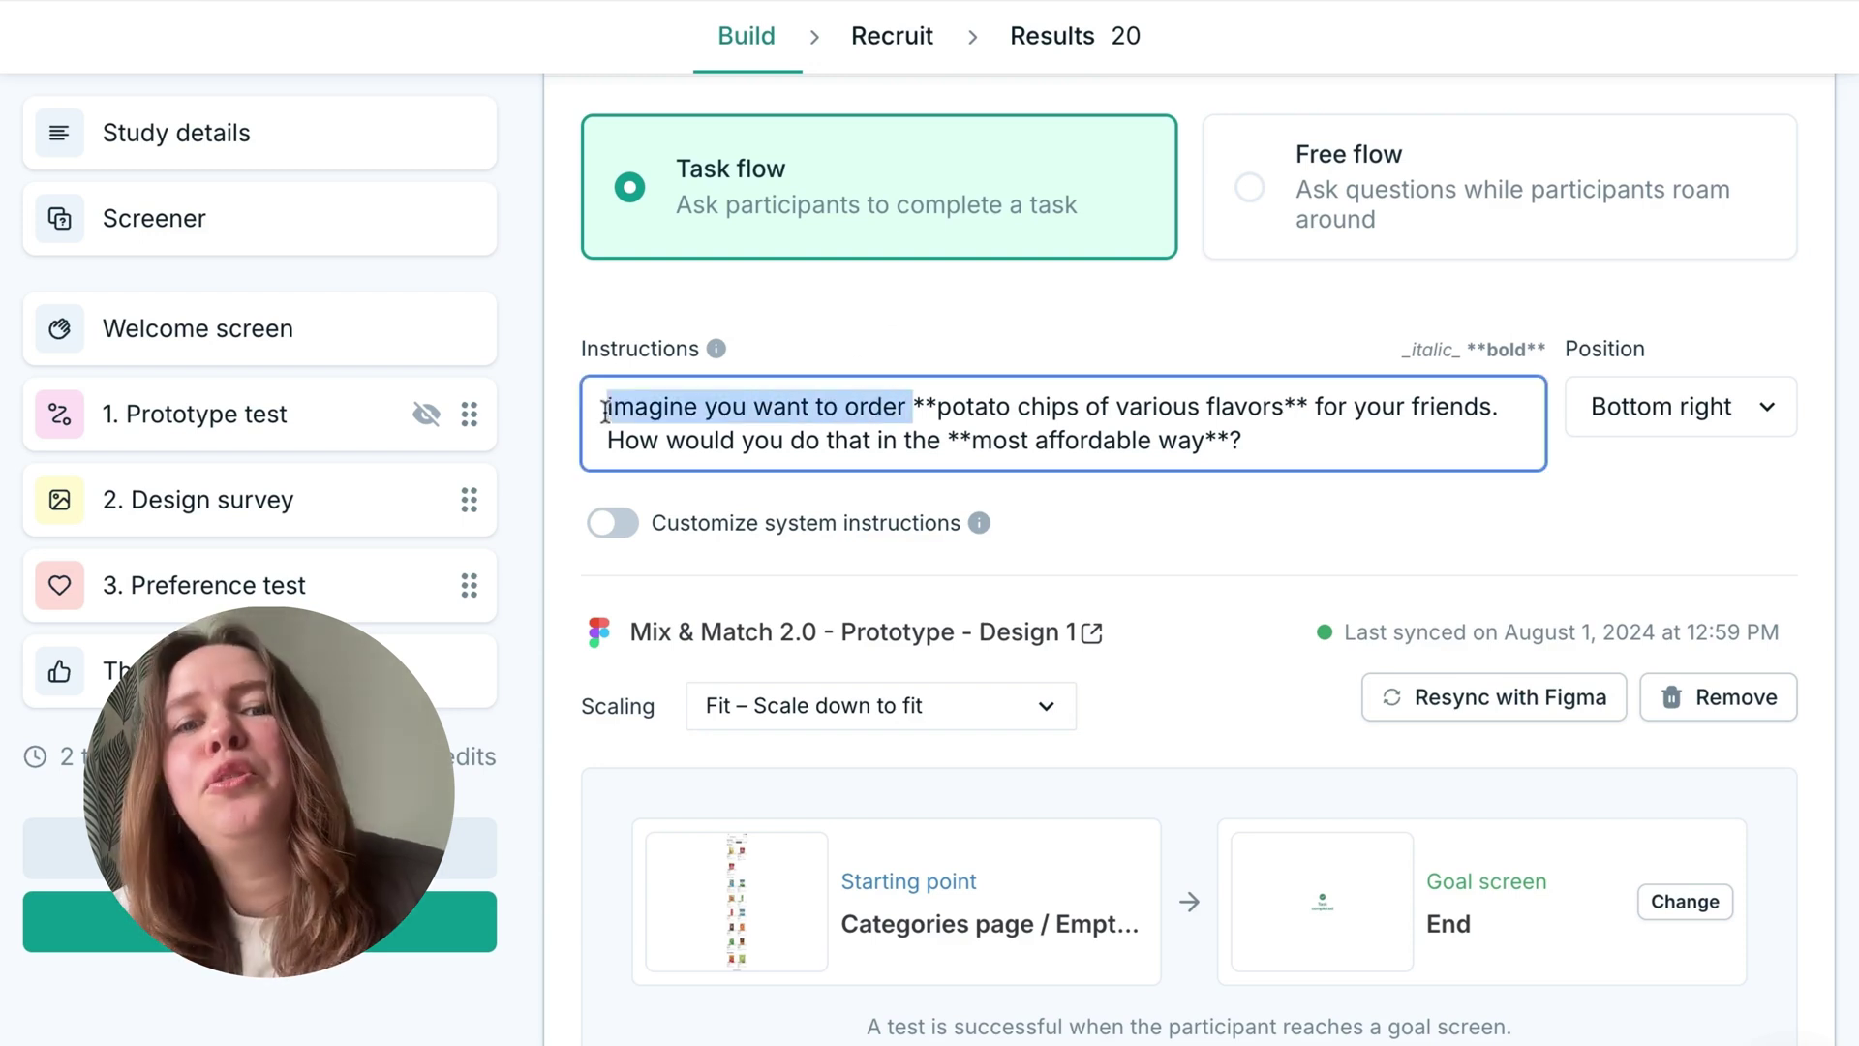
drag(605, 410, 1249, 407)
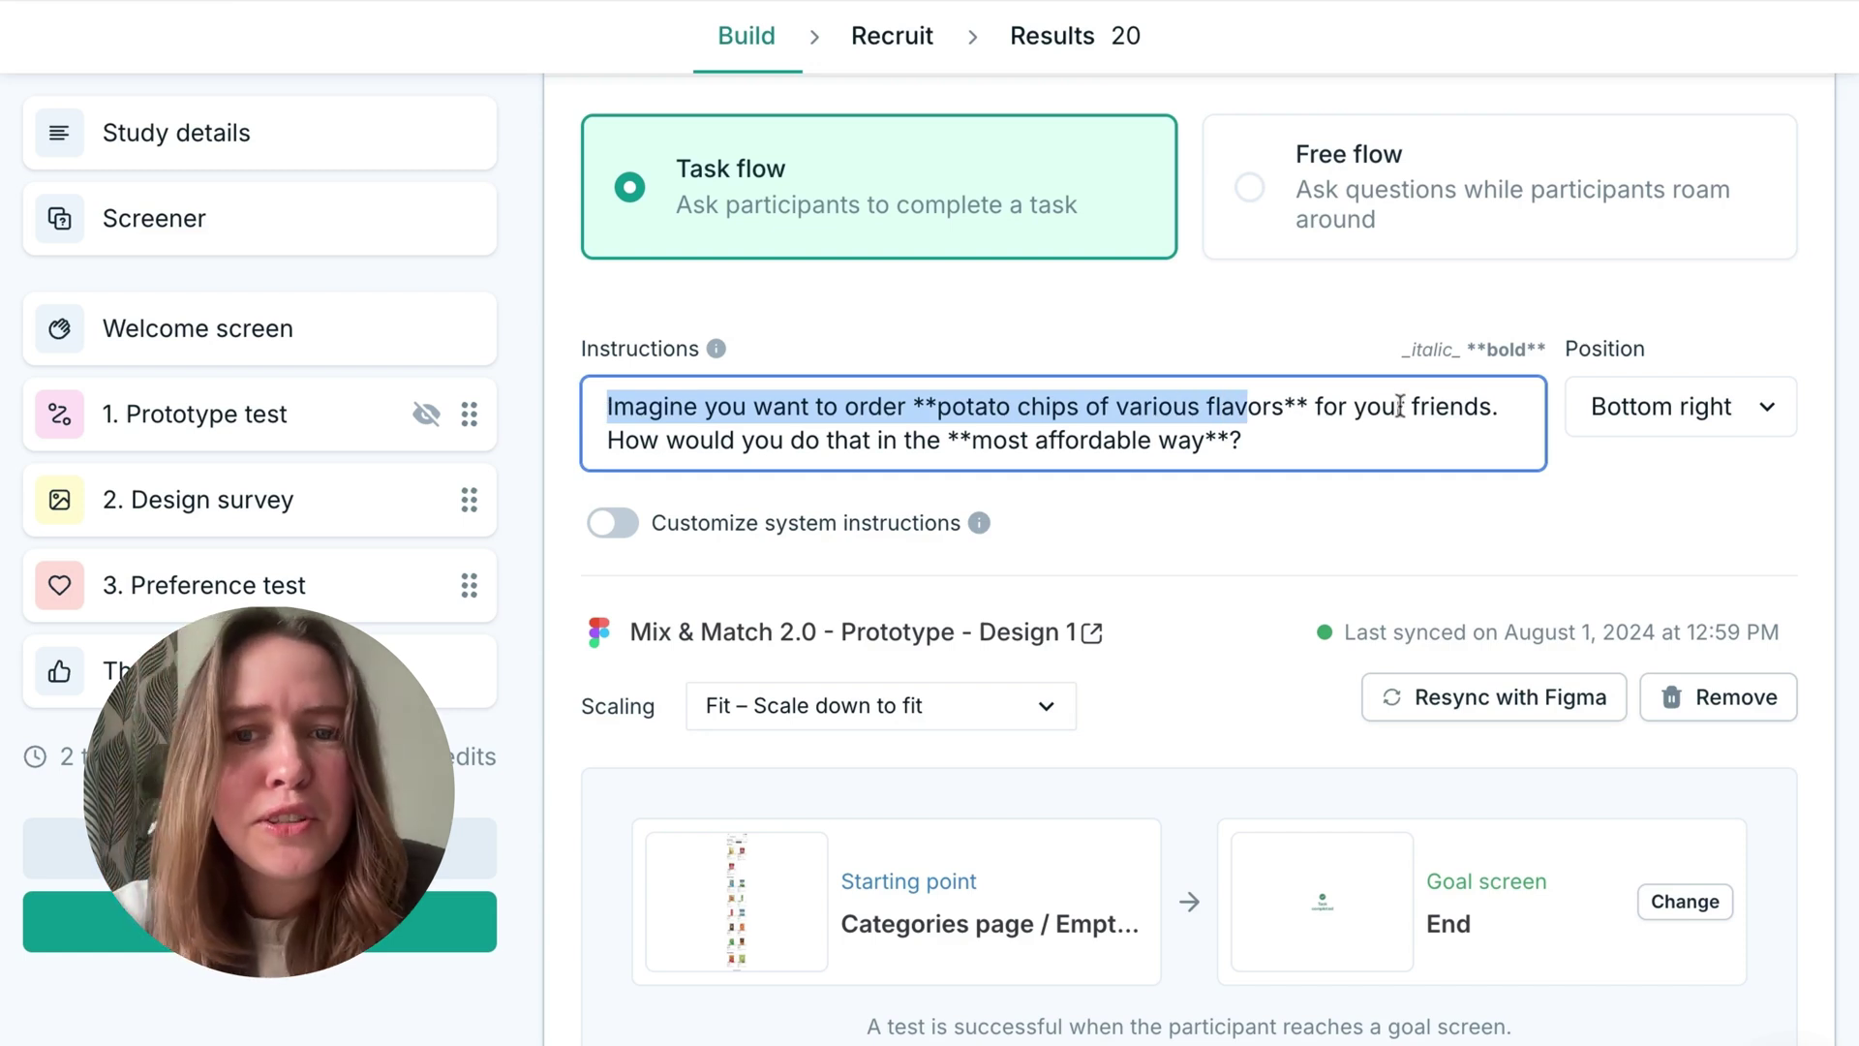
drag(1228, 436, 746, 447)
click(1270, 441)
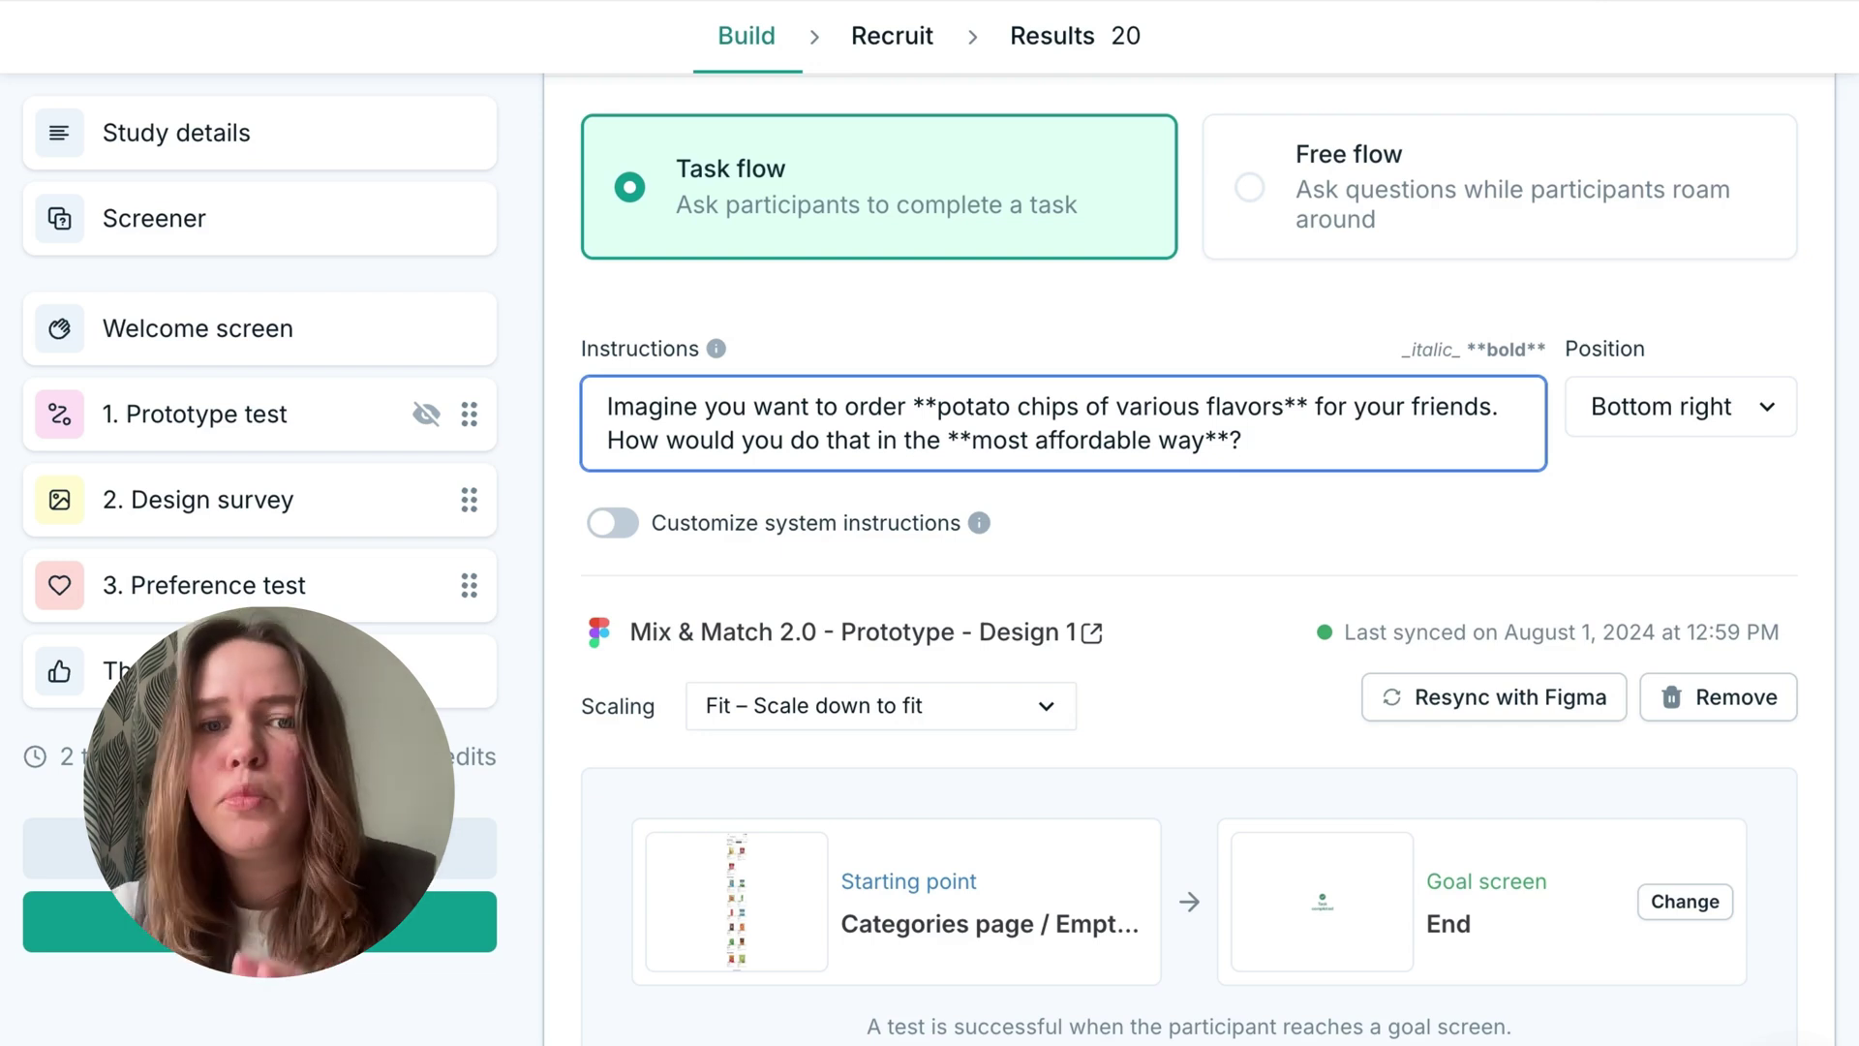
scroll(1069, 273, up, 5)
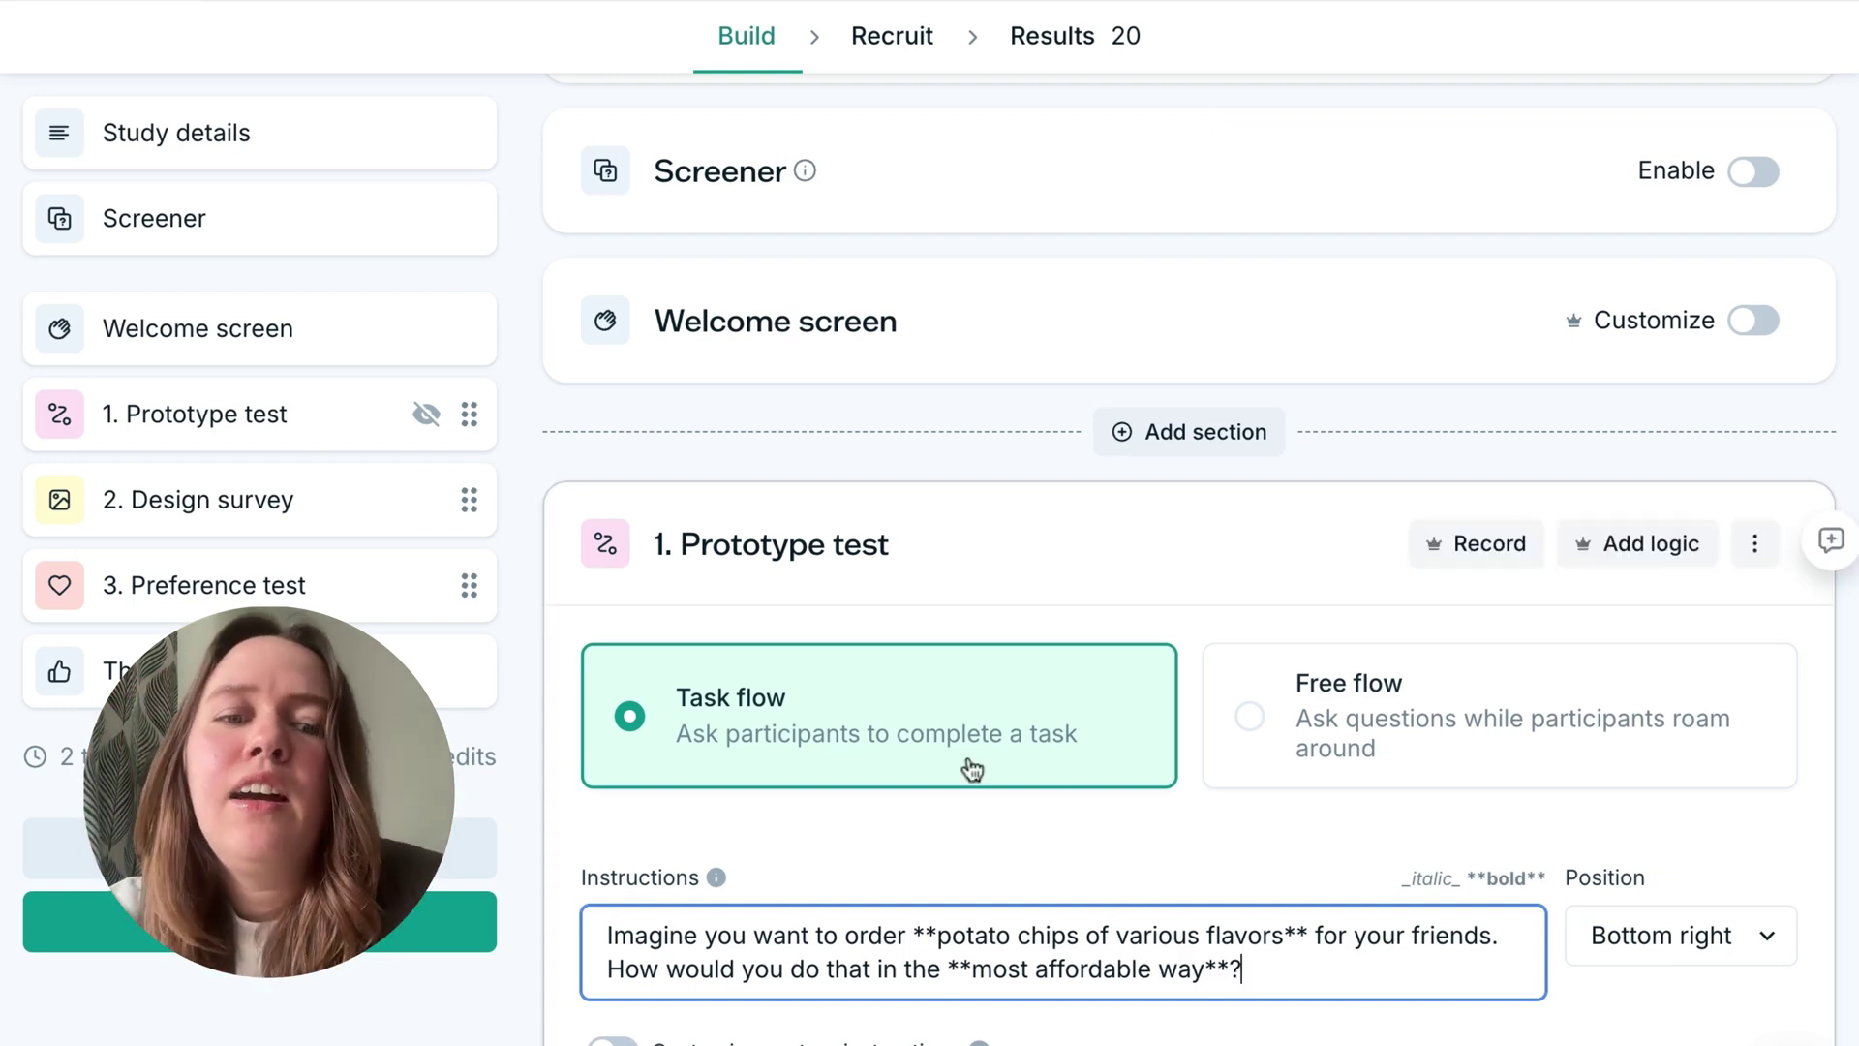
scroll(972, 770, down, 3)
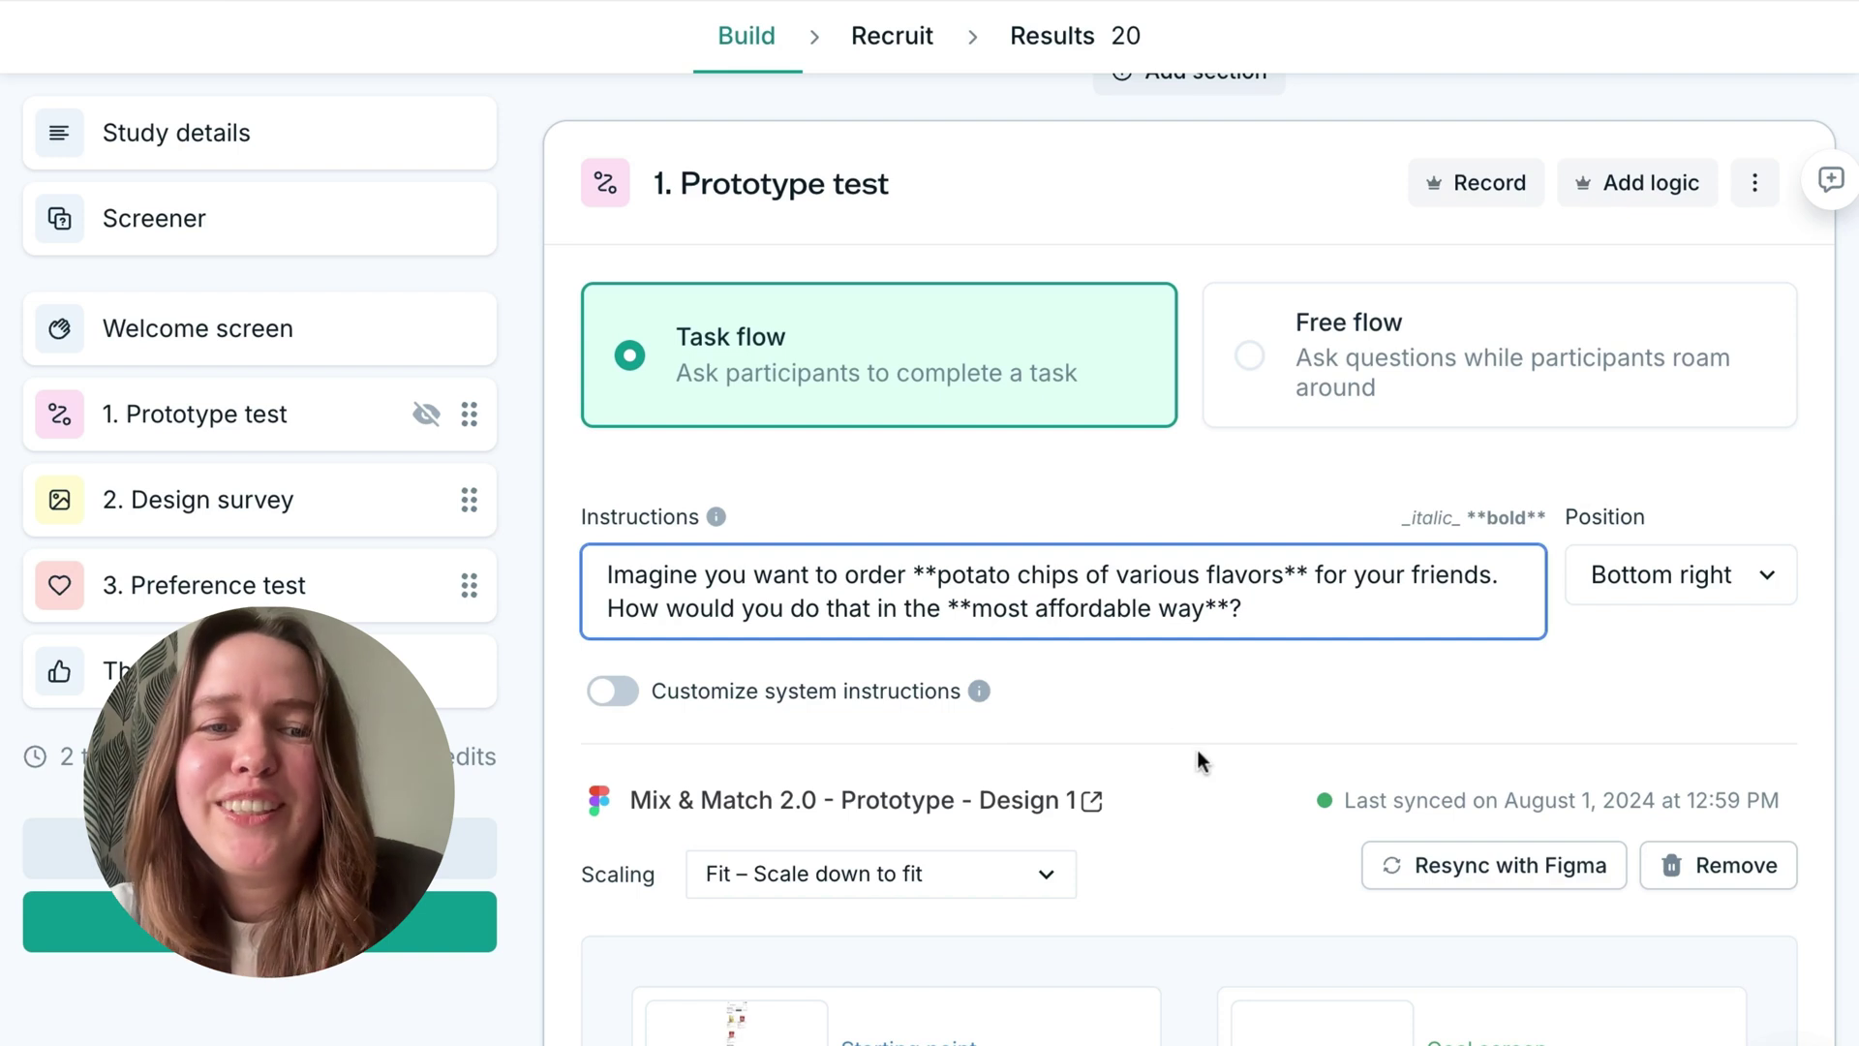
- Examine the linked Figma prototype's scaling, starting point and goal screen in the Prototype test section
scroll(1276, 774, down, 3)
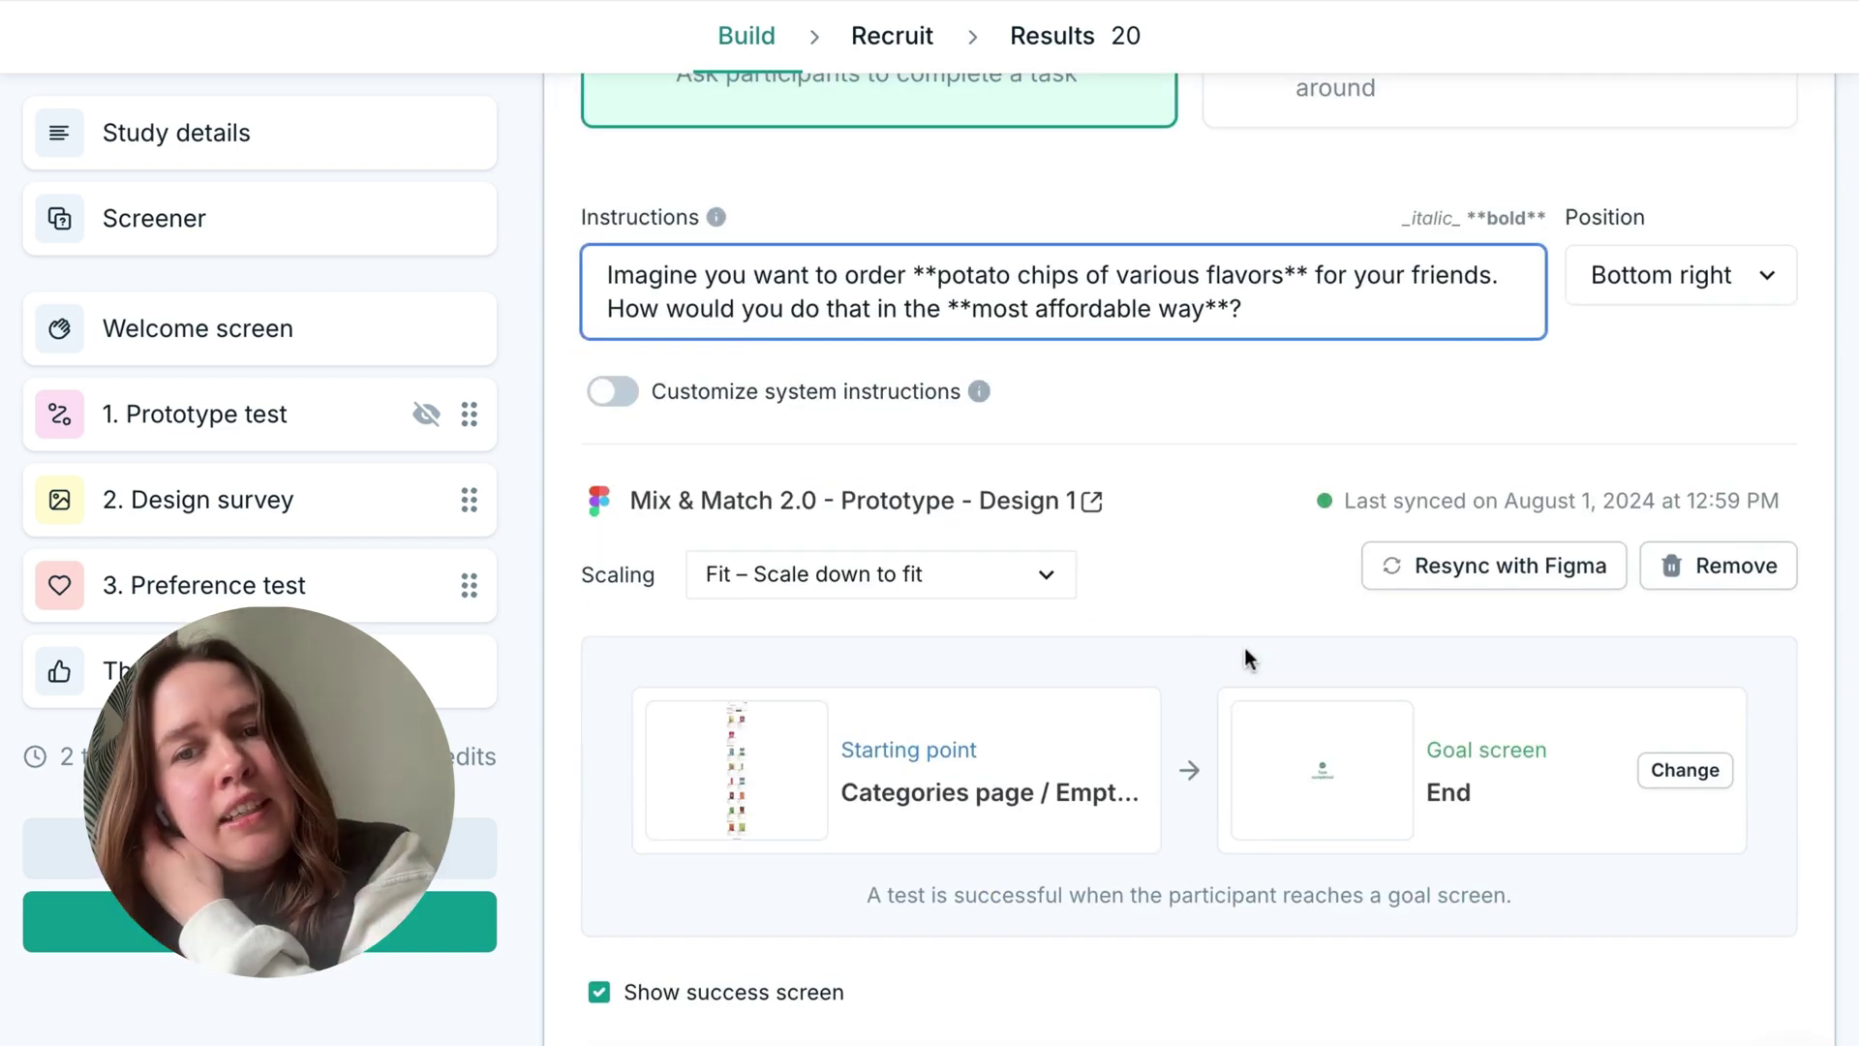
scroll(1199, 653, down, 2)
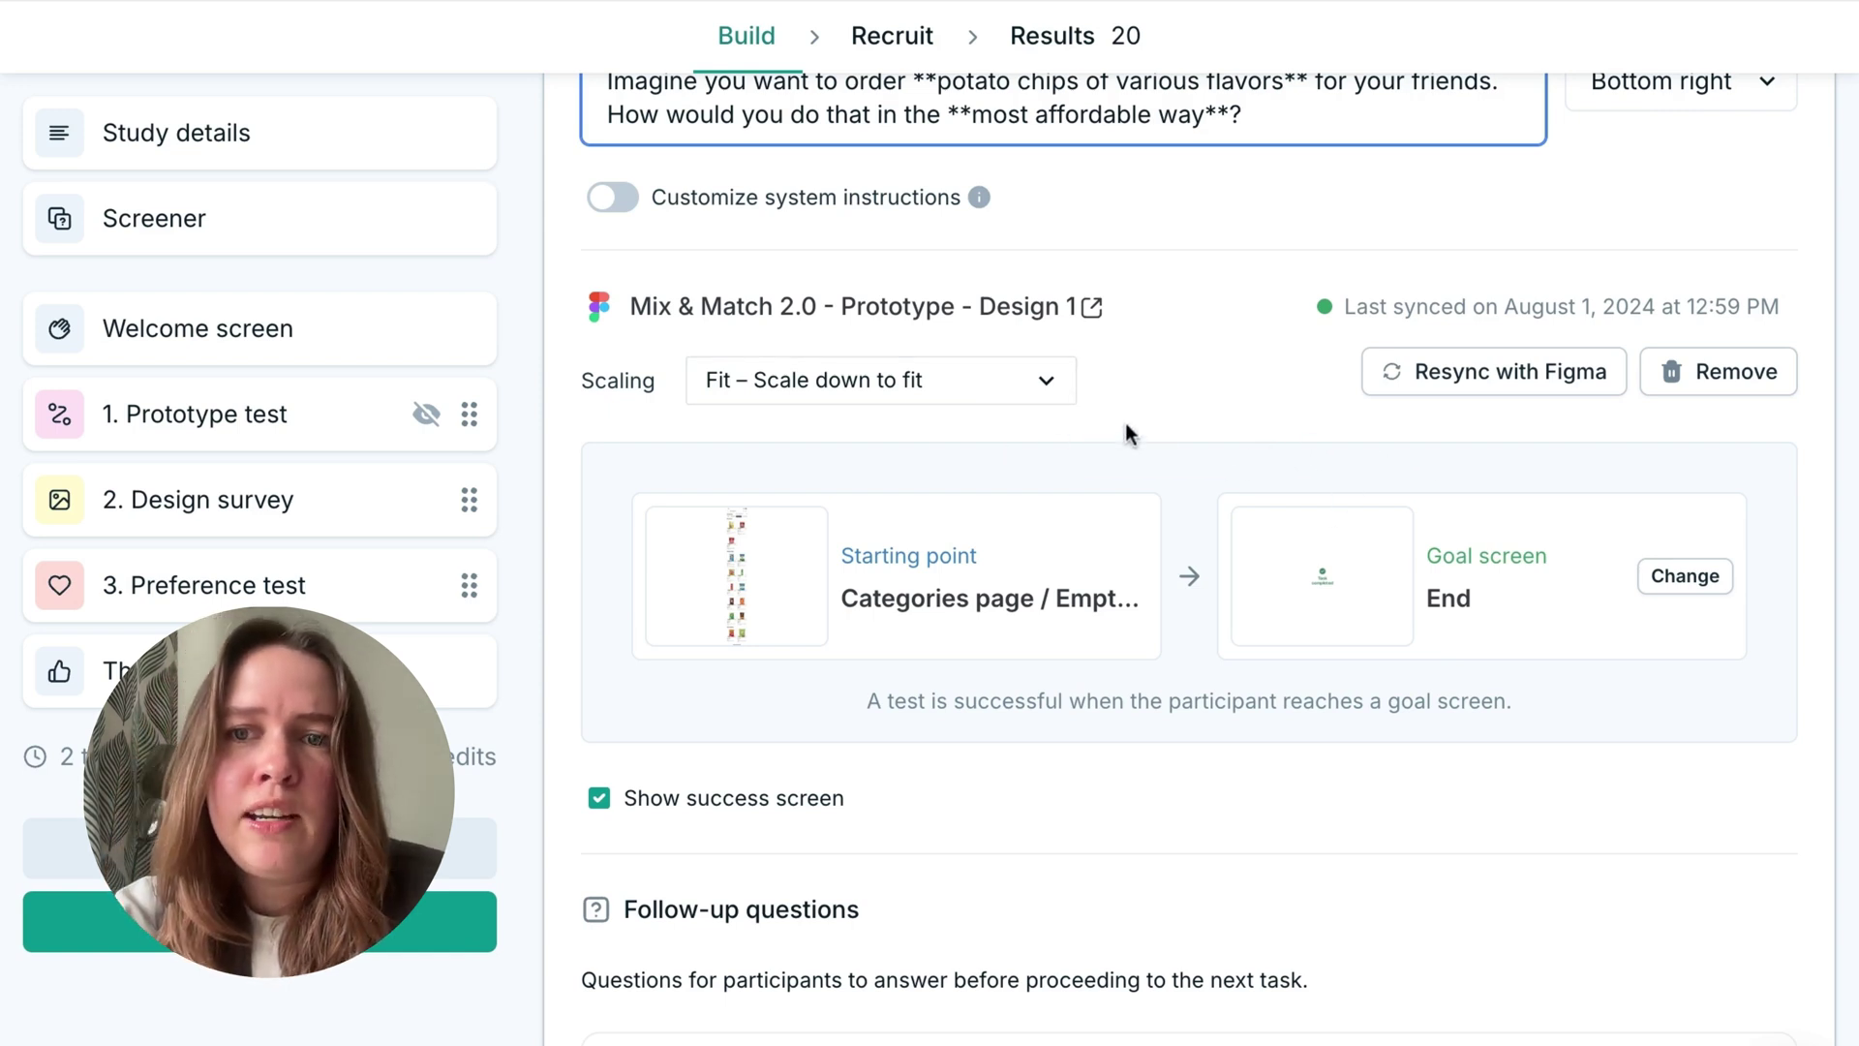
scroll(1162, 484, up, 1)
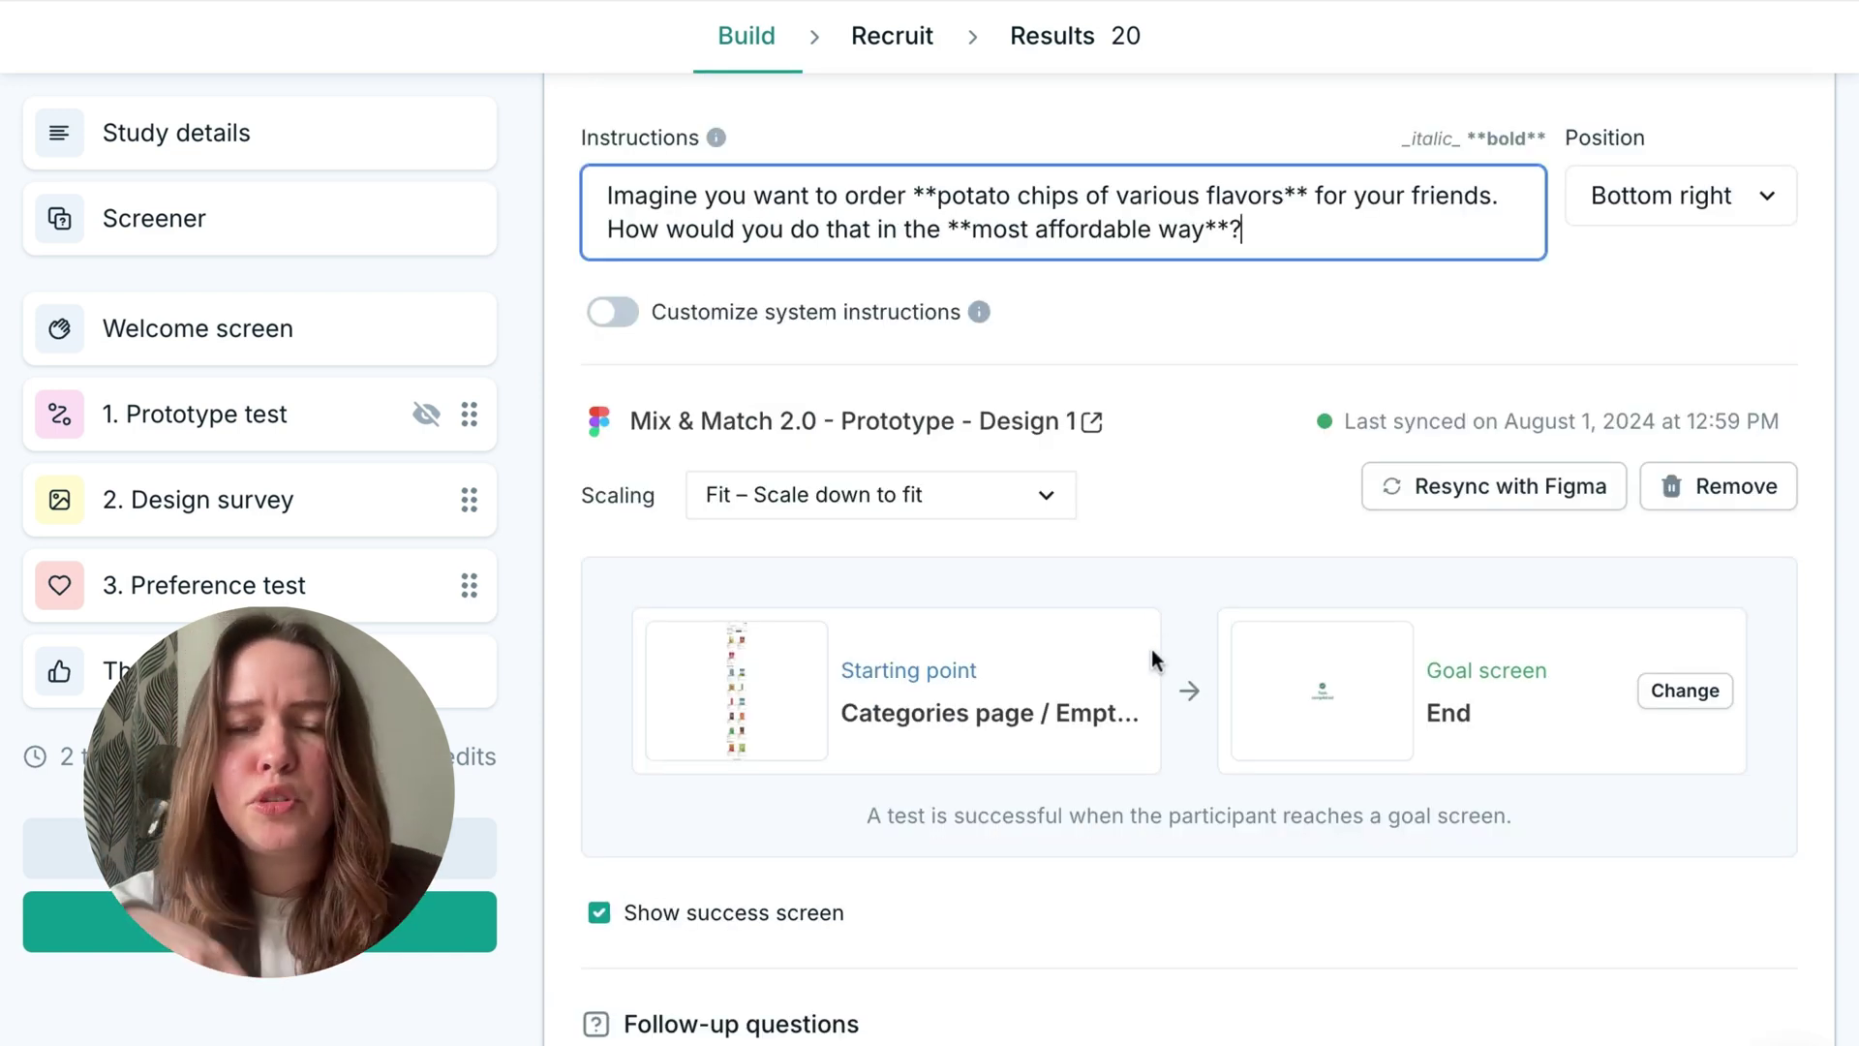
scroll(1175, 685, down, 1)
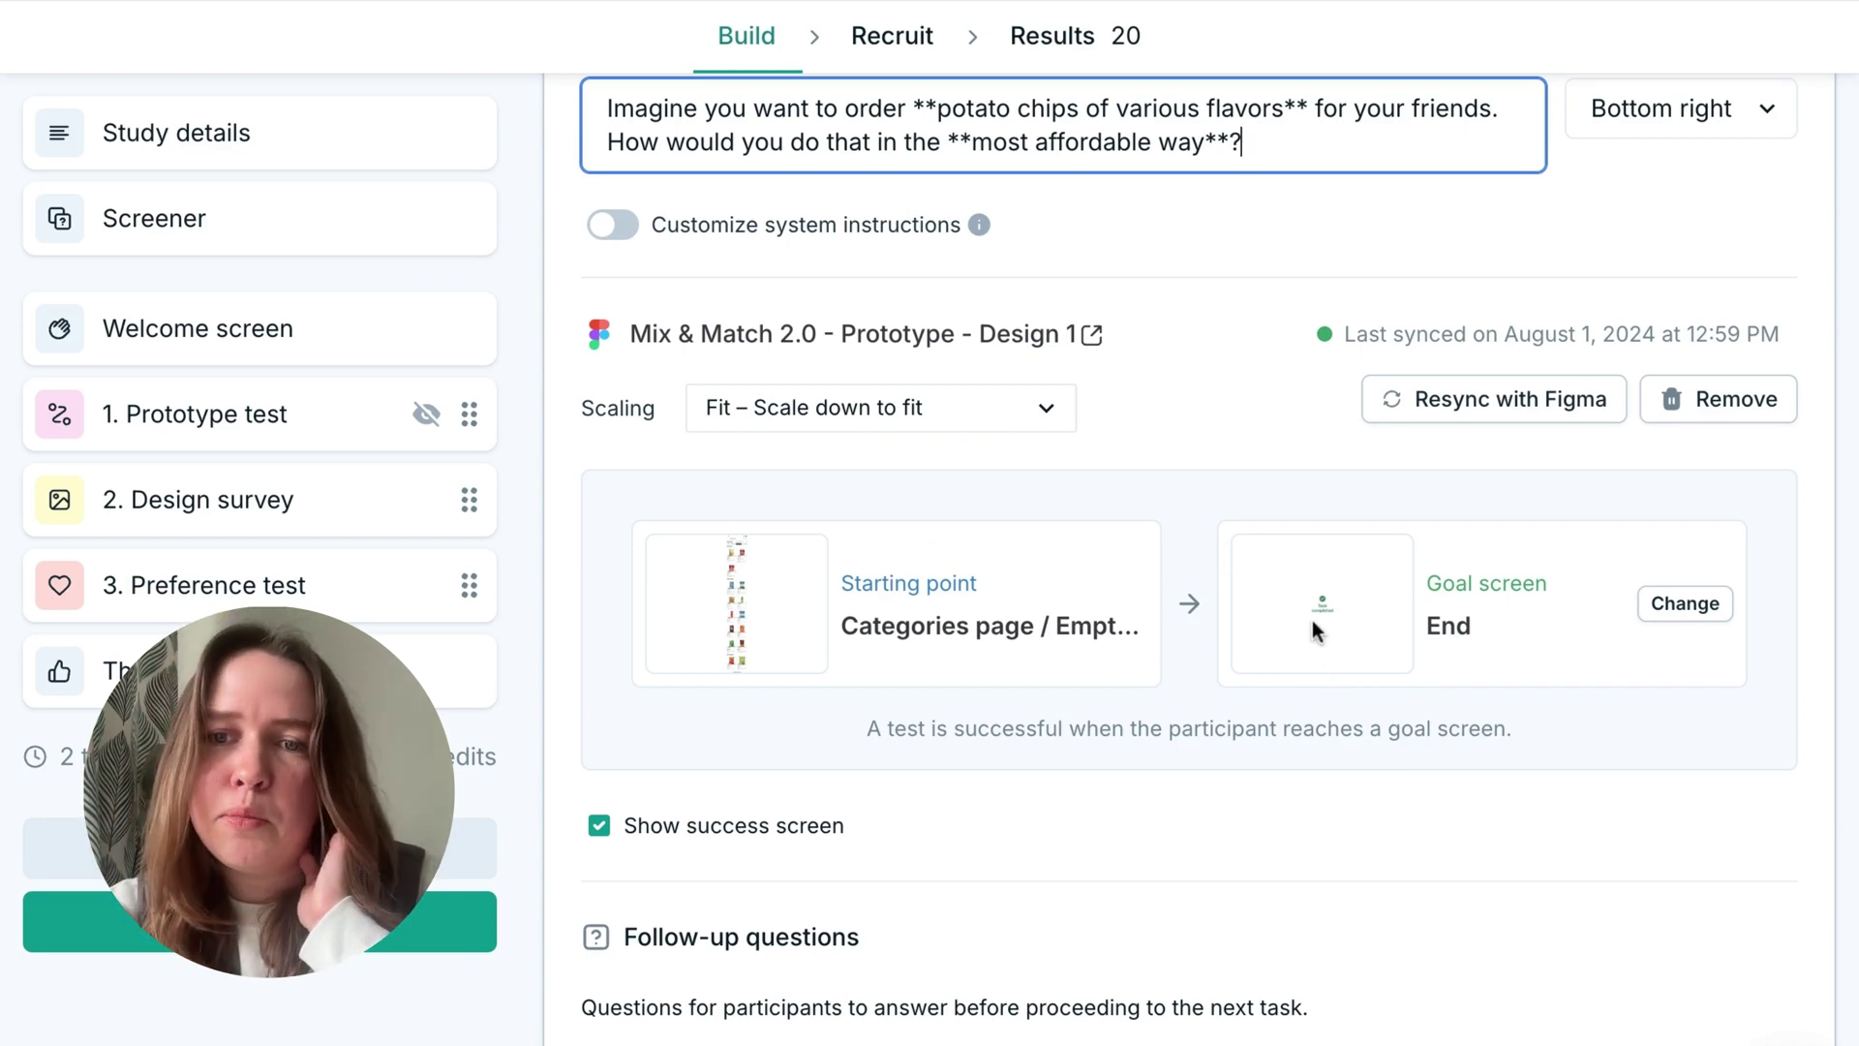
scroll(1175, 593, down, 1)
scroll(1049, 255, up, 2)
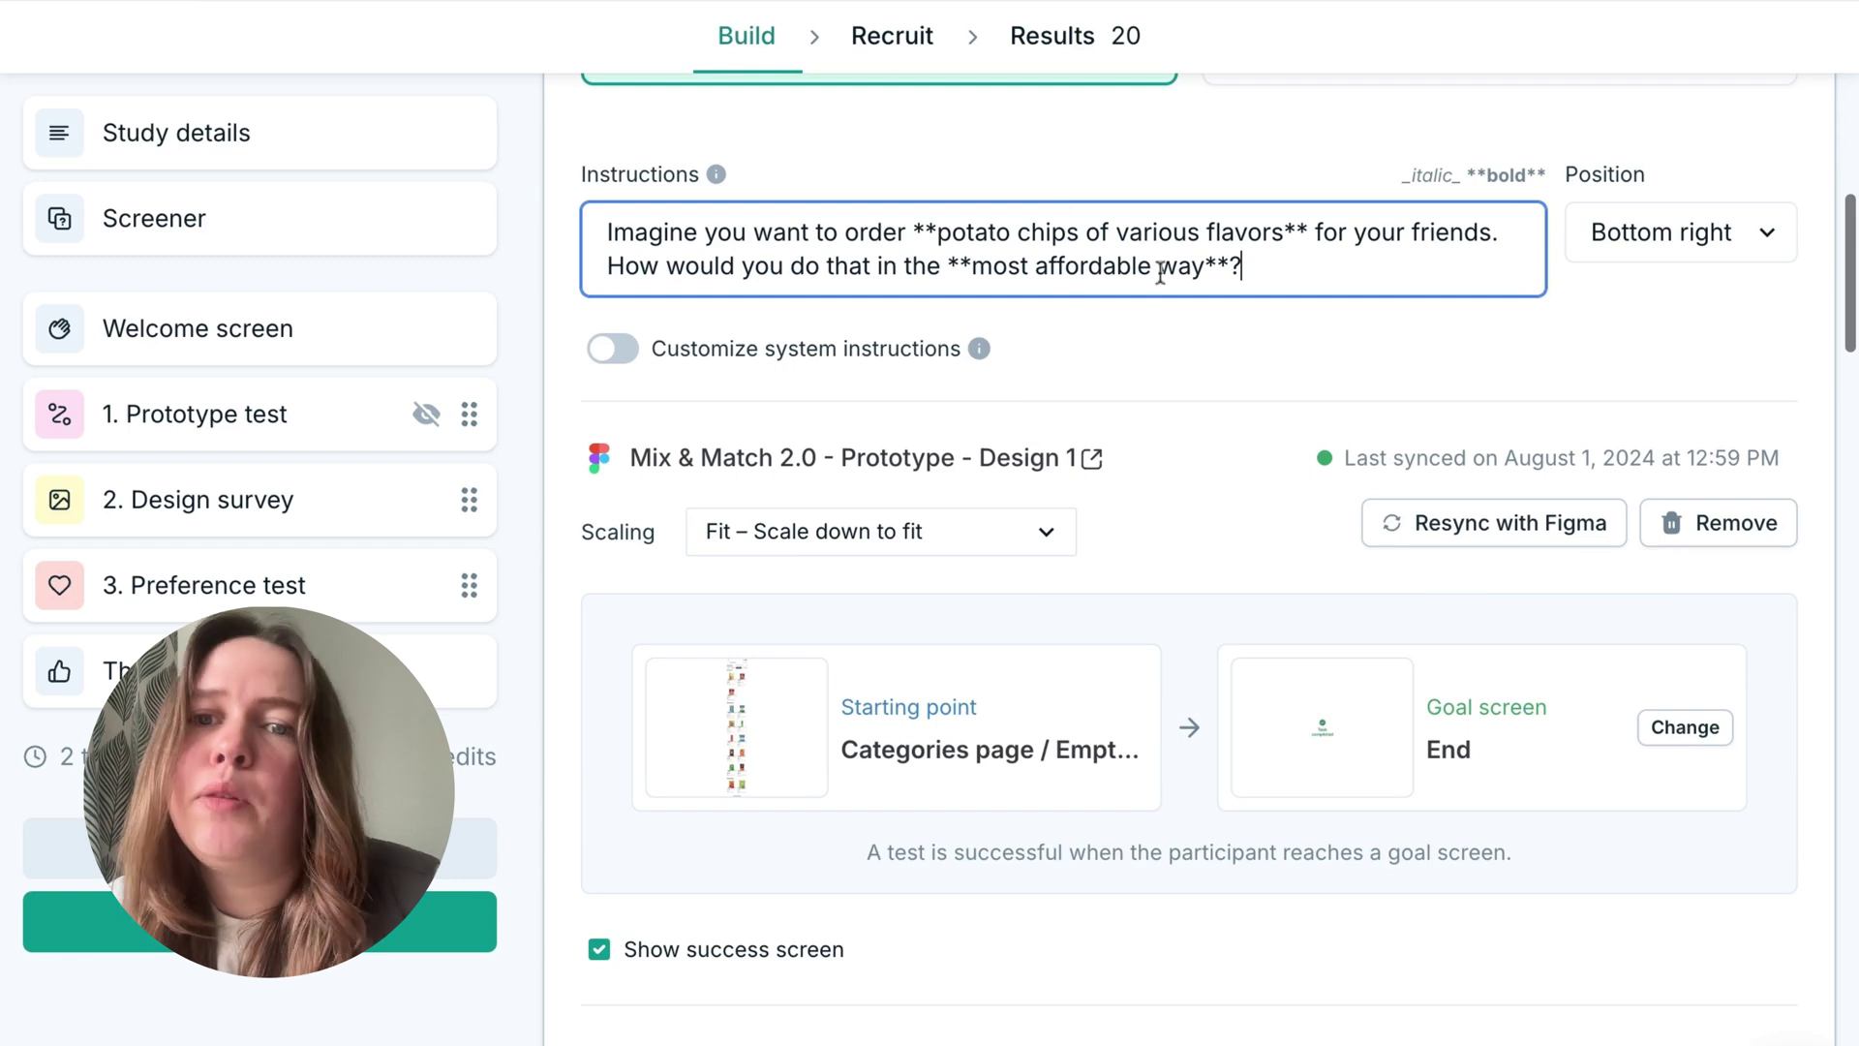
- Highlight the Prototype test's instruction text and review it against the starting point and goal screen of the flow
triple_click(1089, 235)
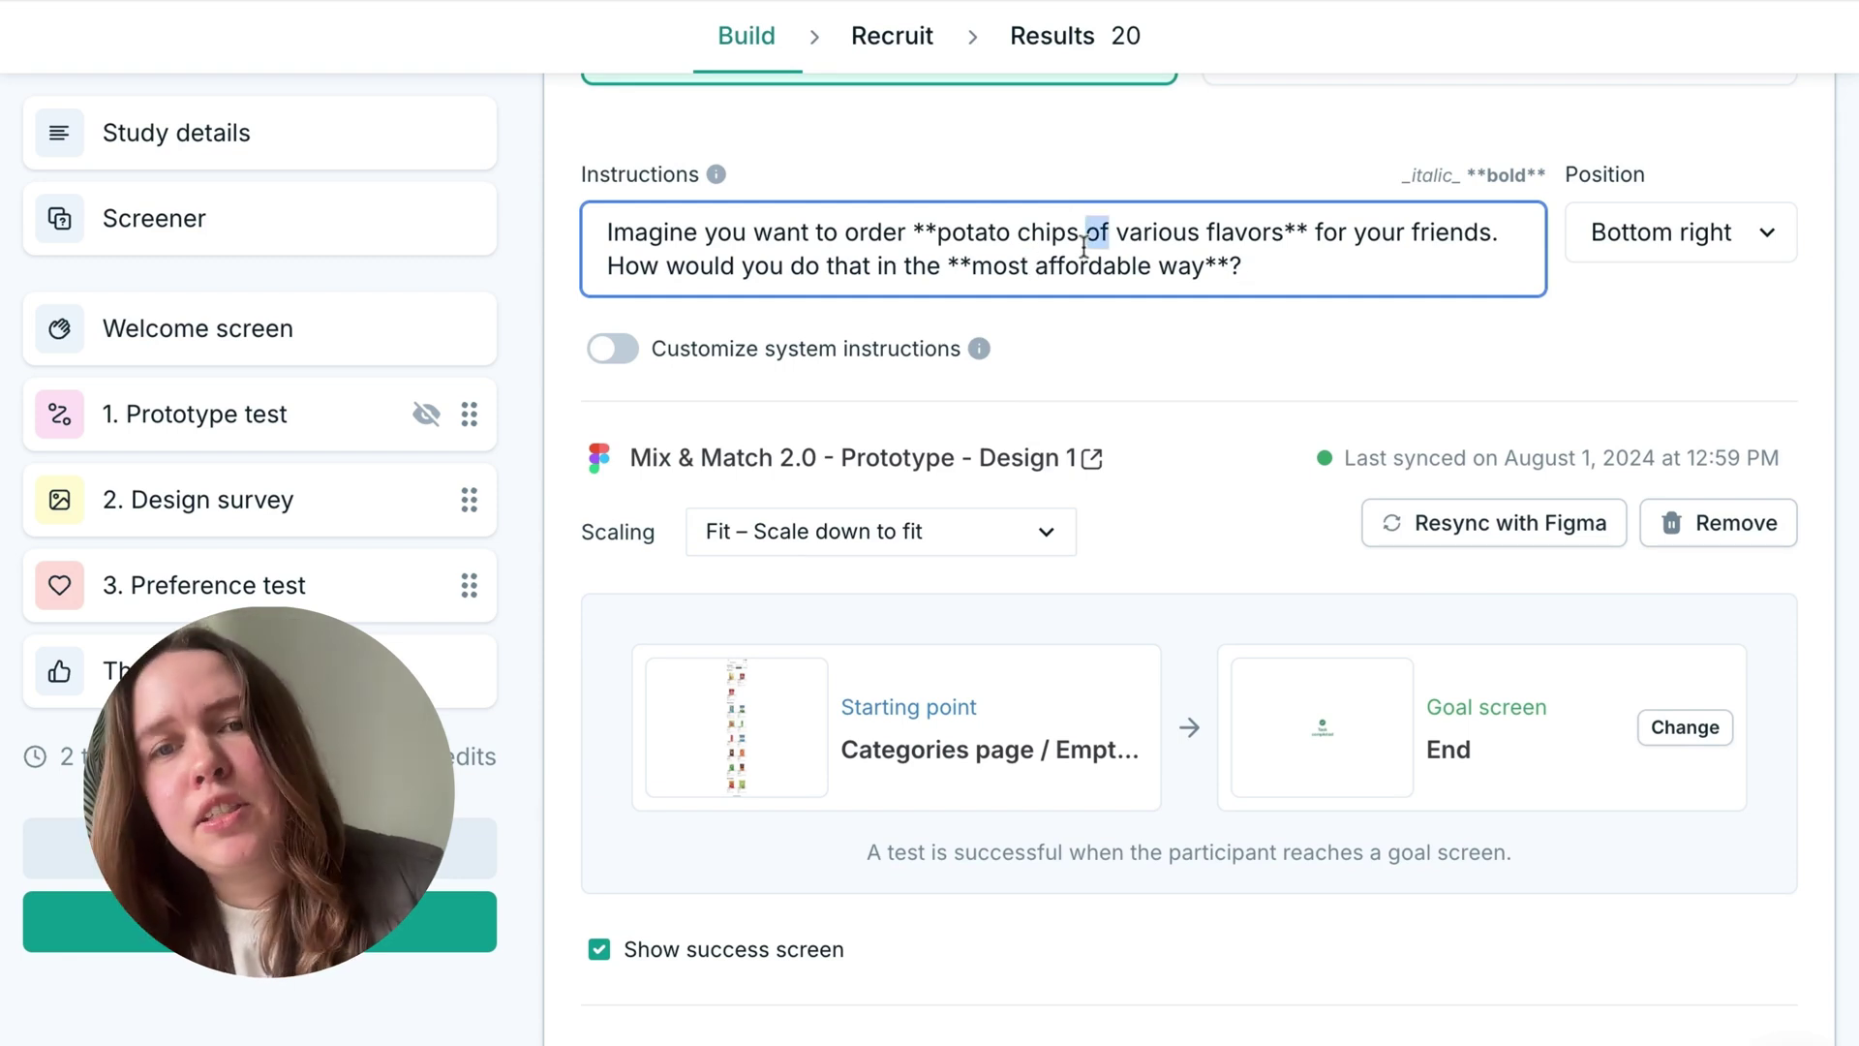
scroll(1189, 689, down, 4)
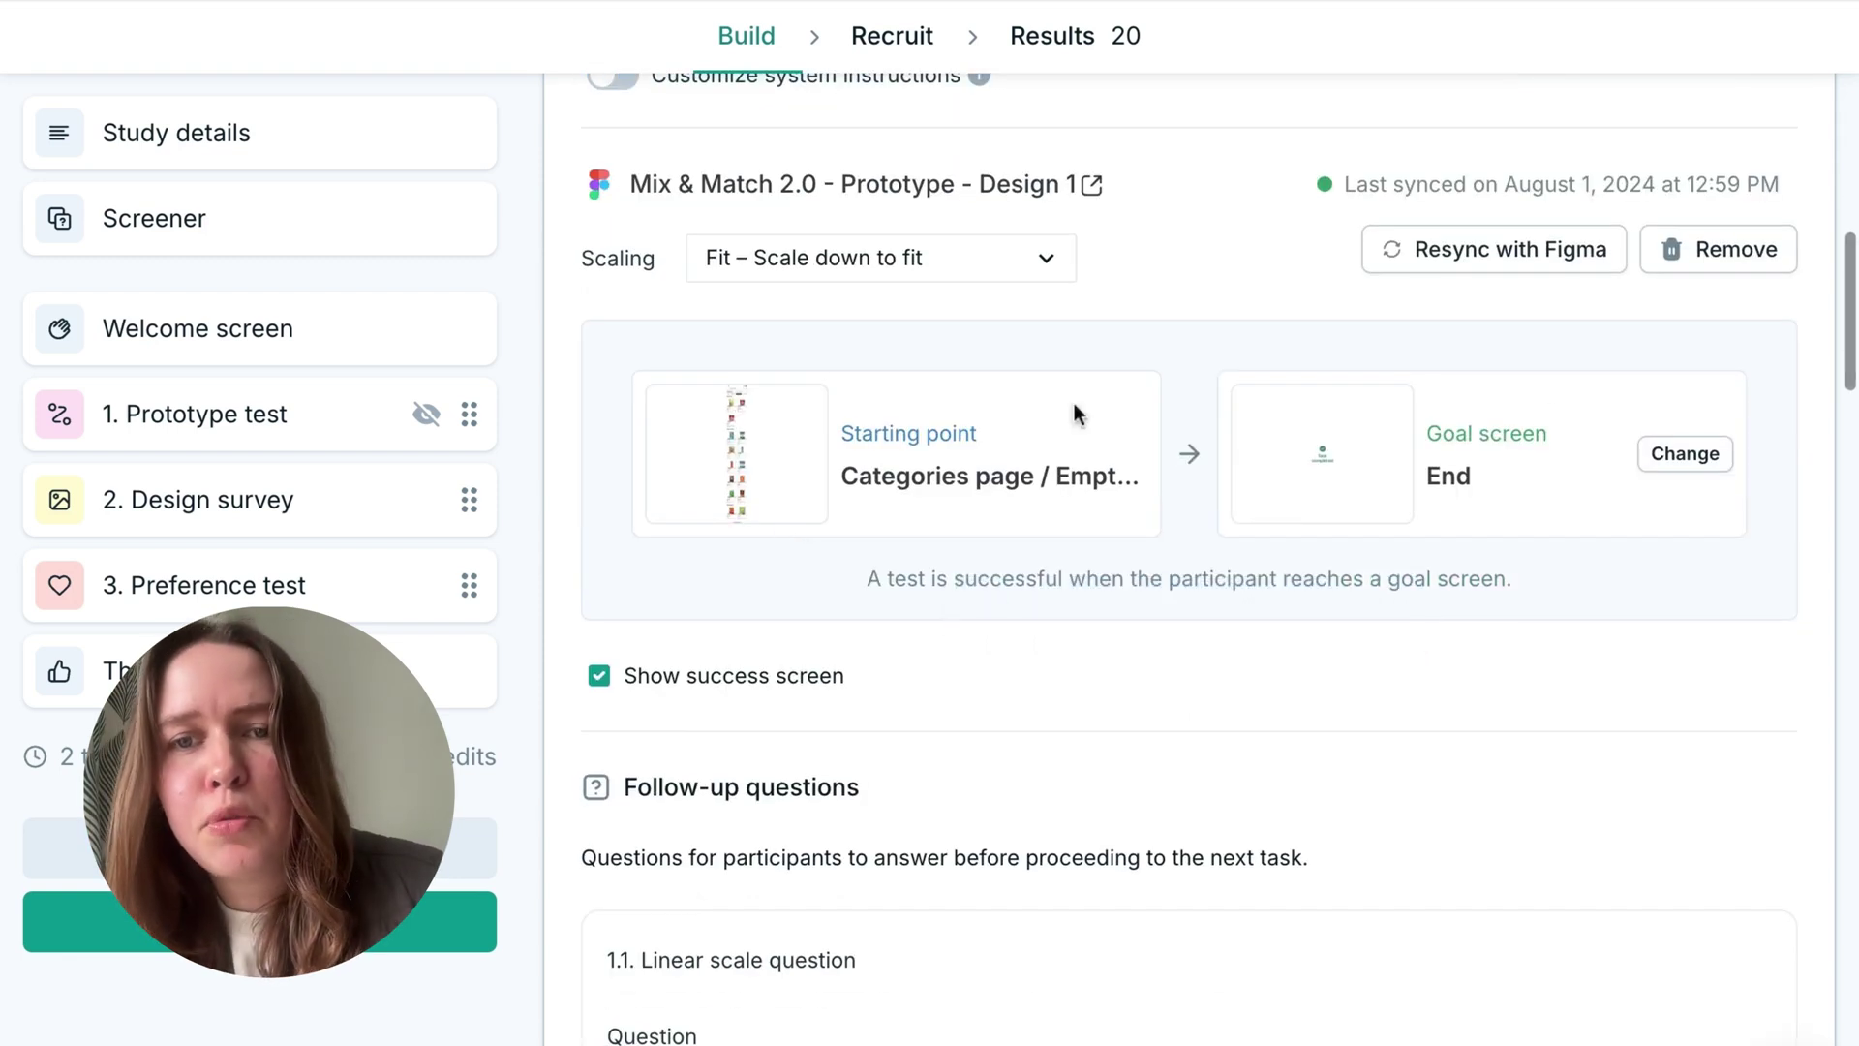
scroll(1091, 581, up, 2)
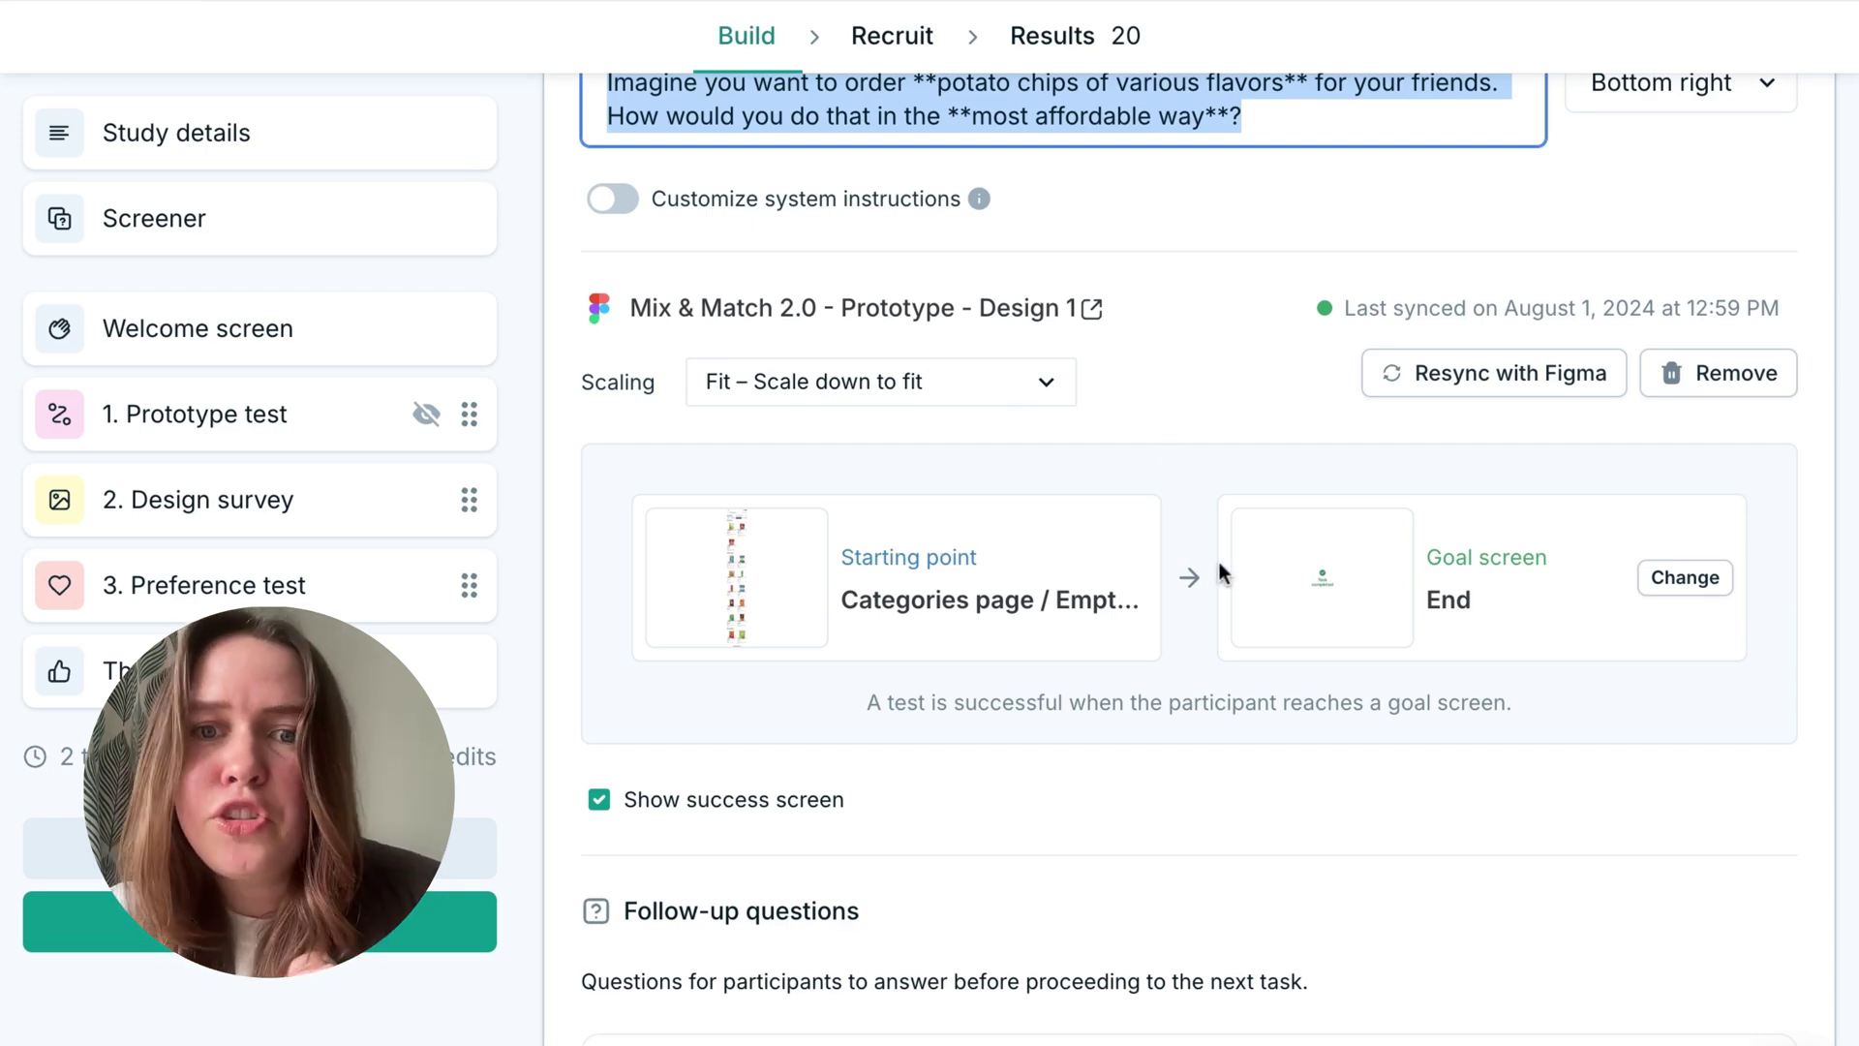
scroll(1218, 561, up, 2)
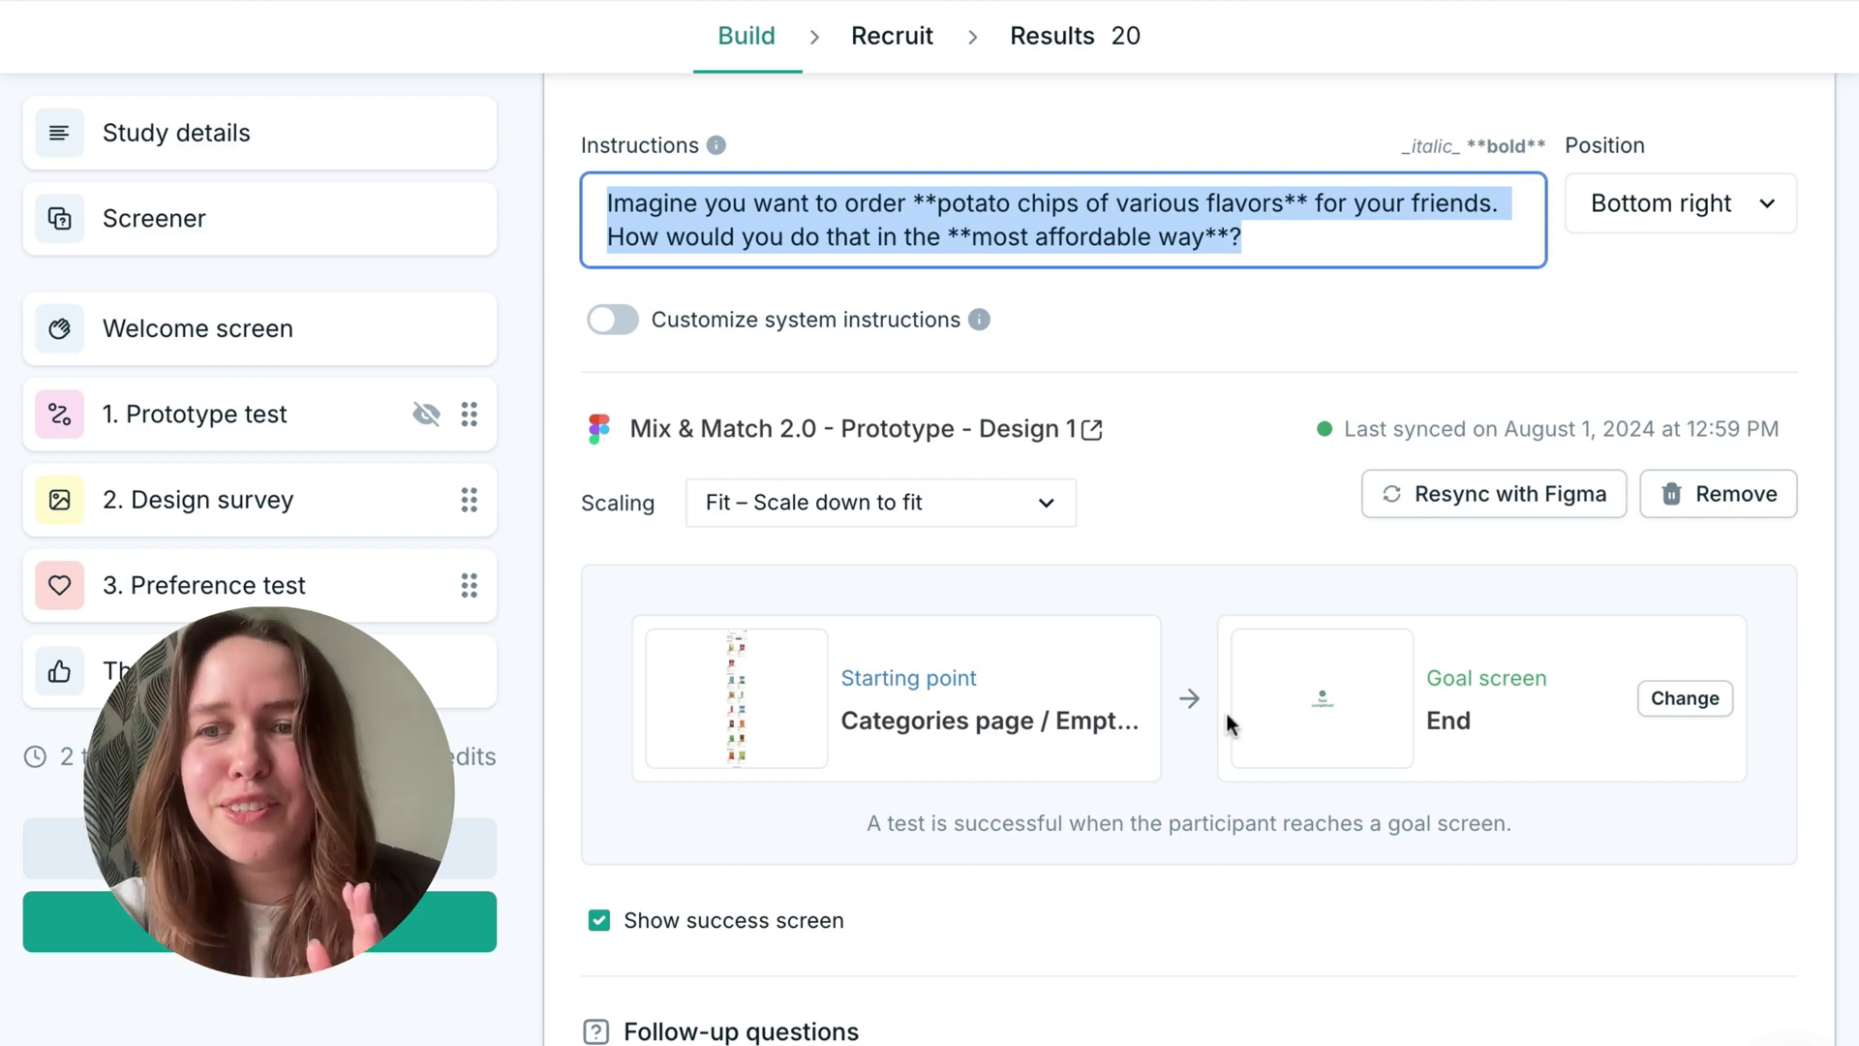
scroll(1201, 538, down, 1)
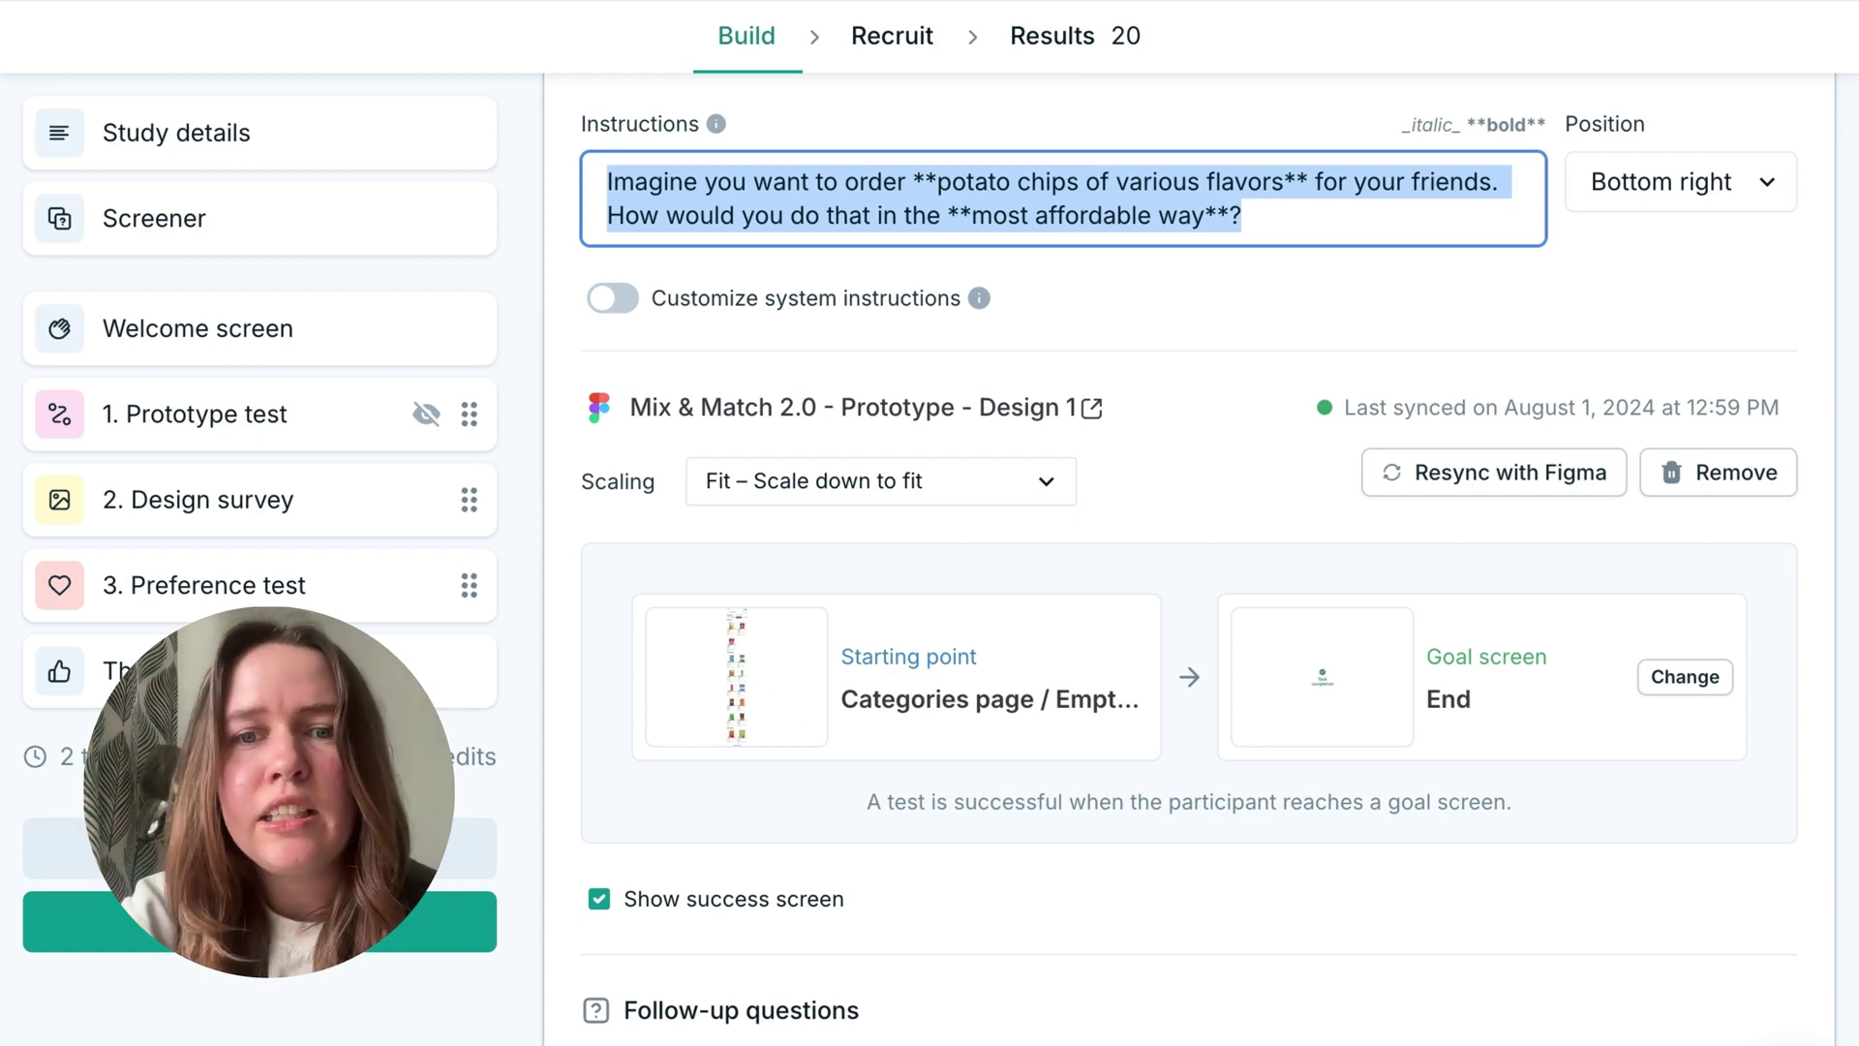
scroll(1129, 667, up, 1)
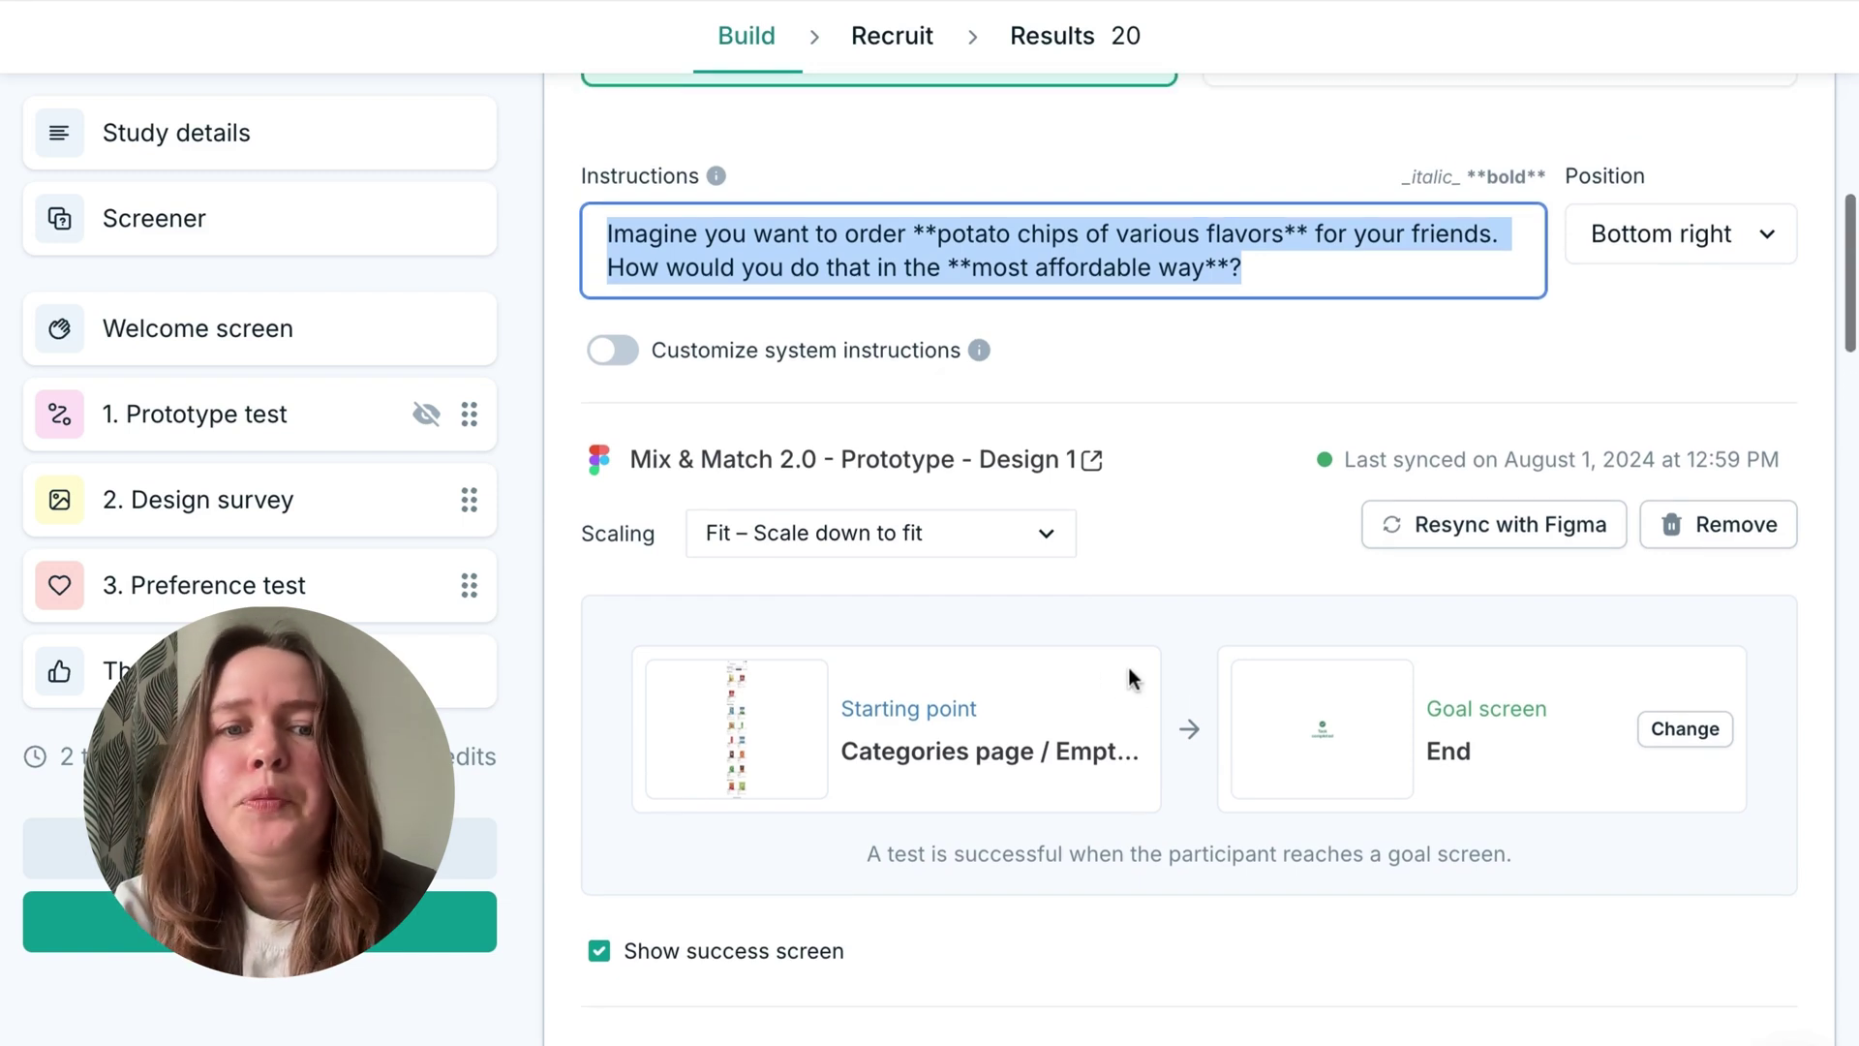
- Review follow-up question 1.1 about adding chips with the discount, highlighting its full wording and the phrase "How easy or difficult"
scroll(1129, 667, down, 3)
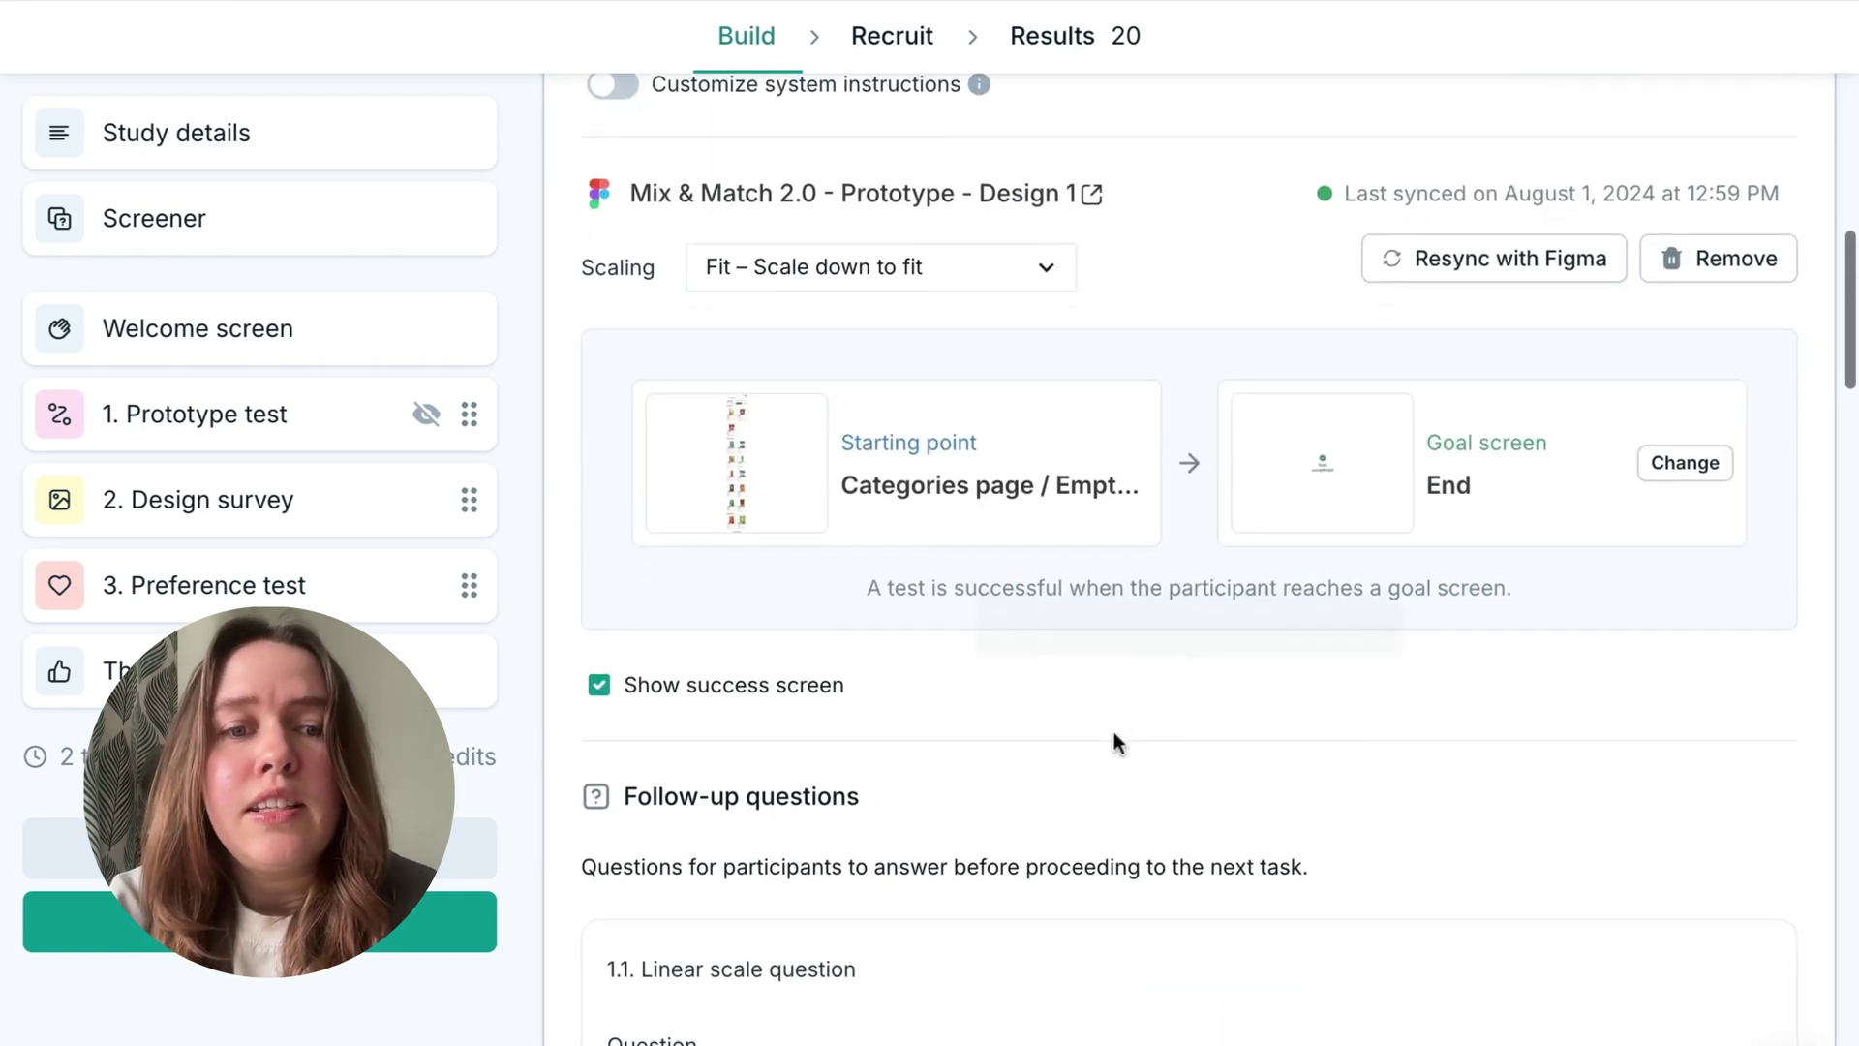
scroll(1114, 771, down, 5)
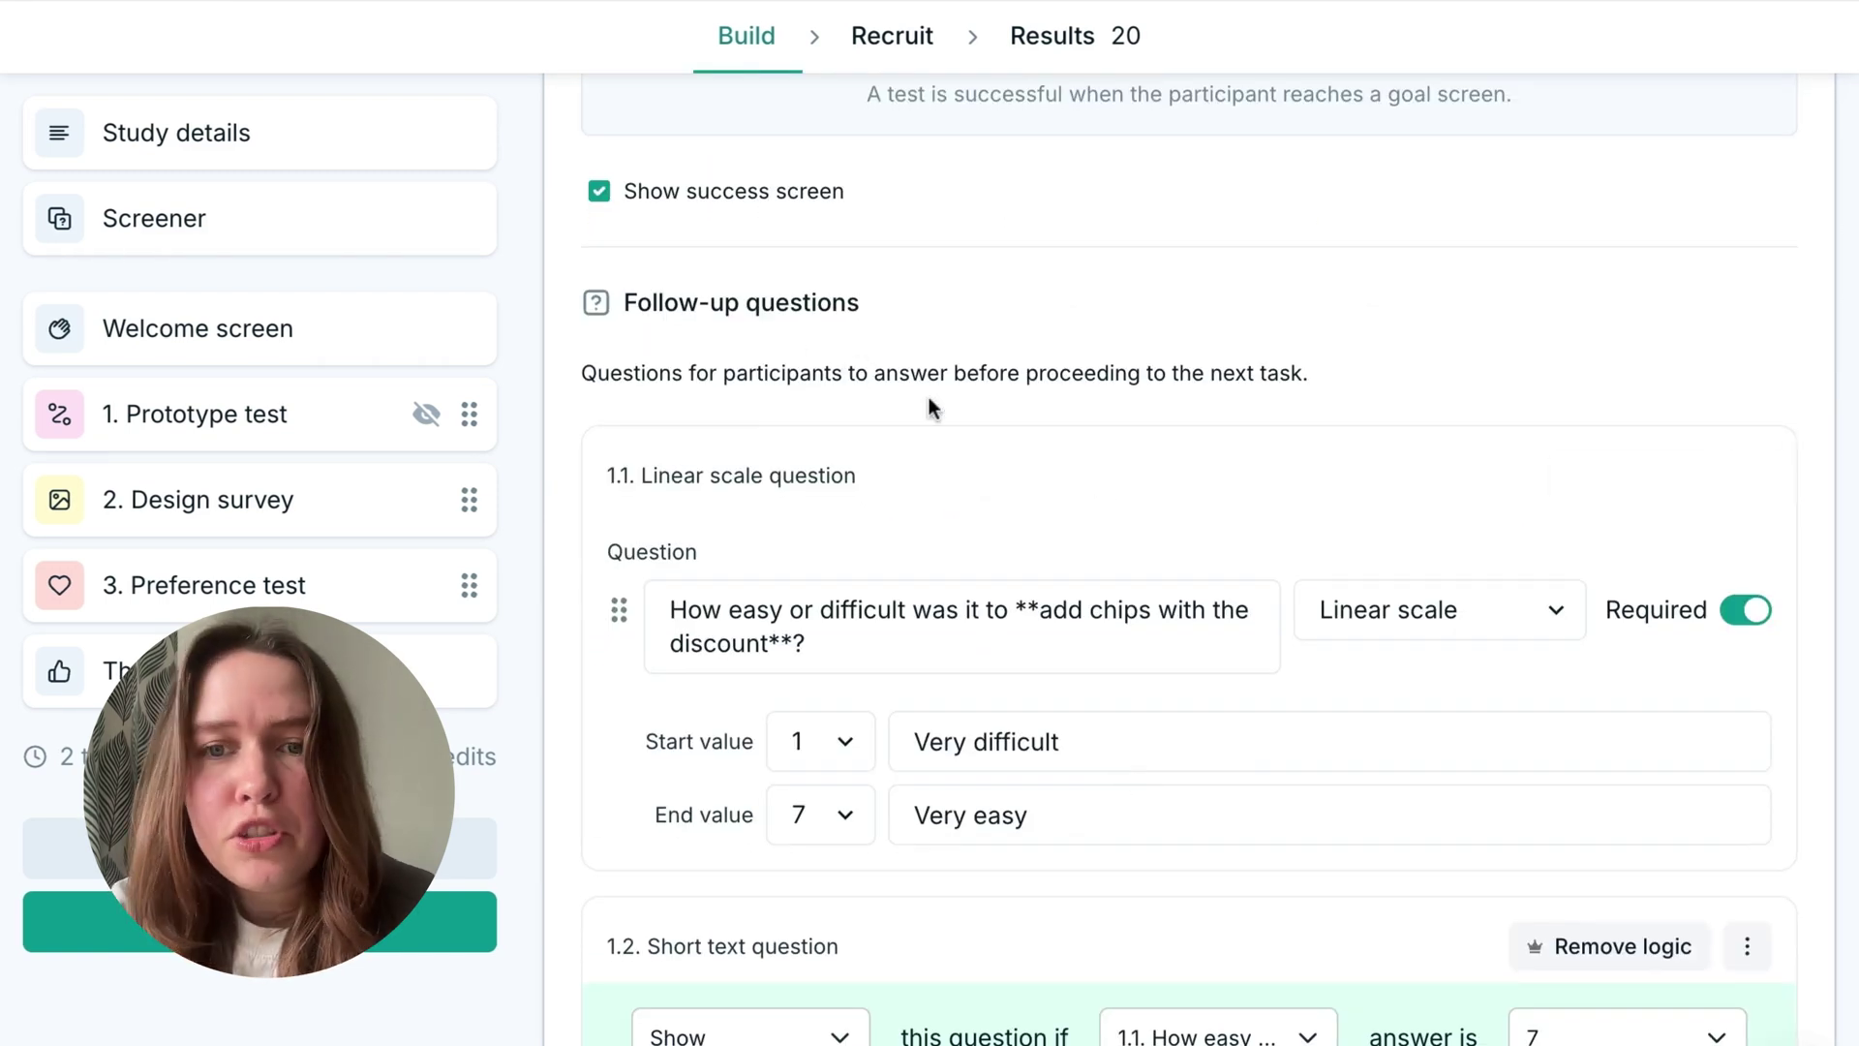
scroll(1026, 460, down, 2)
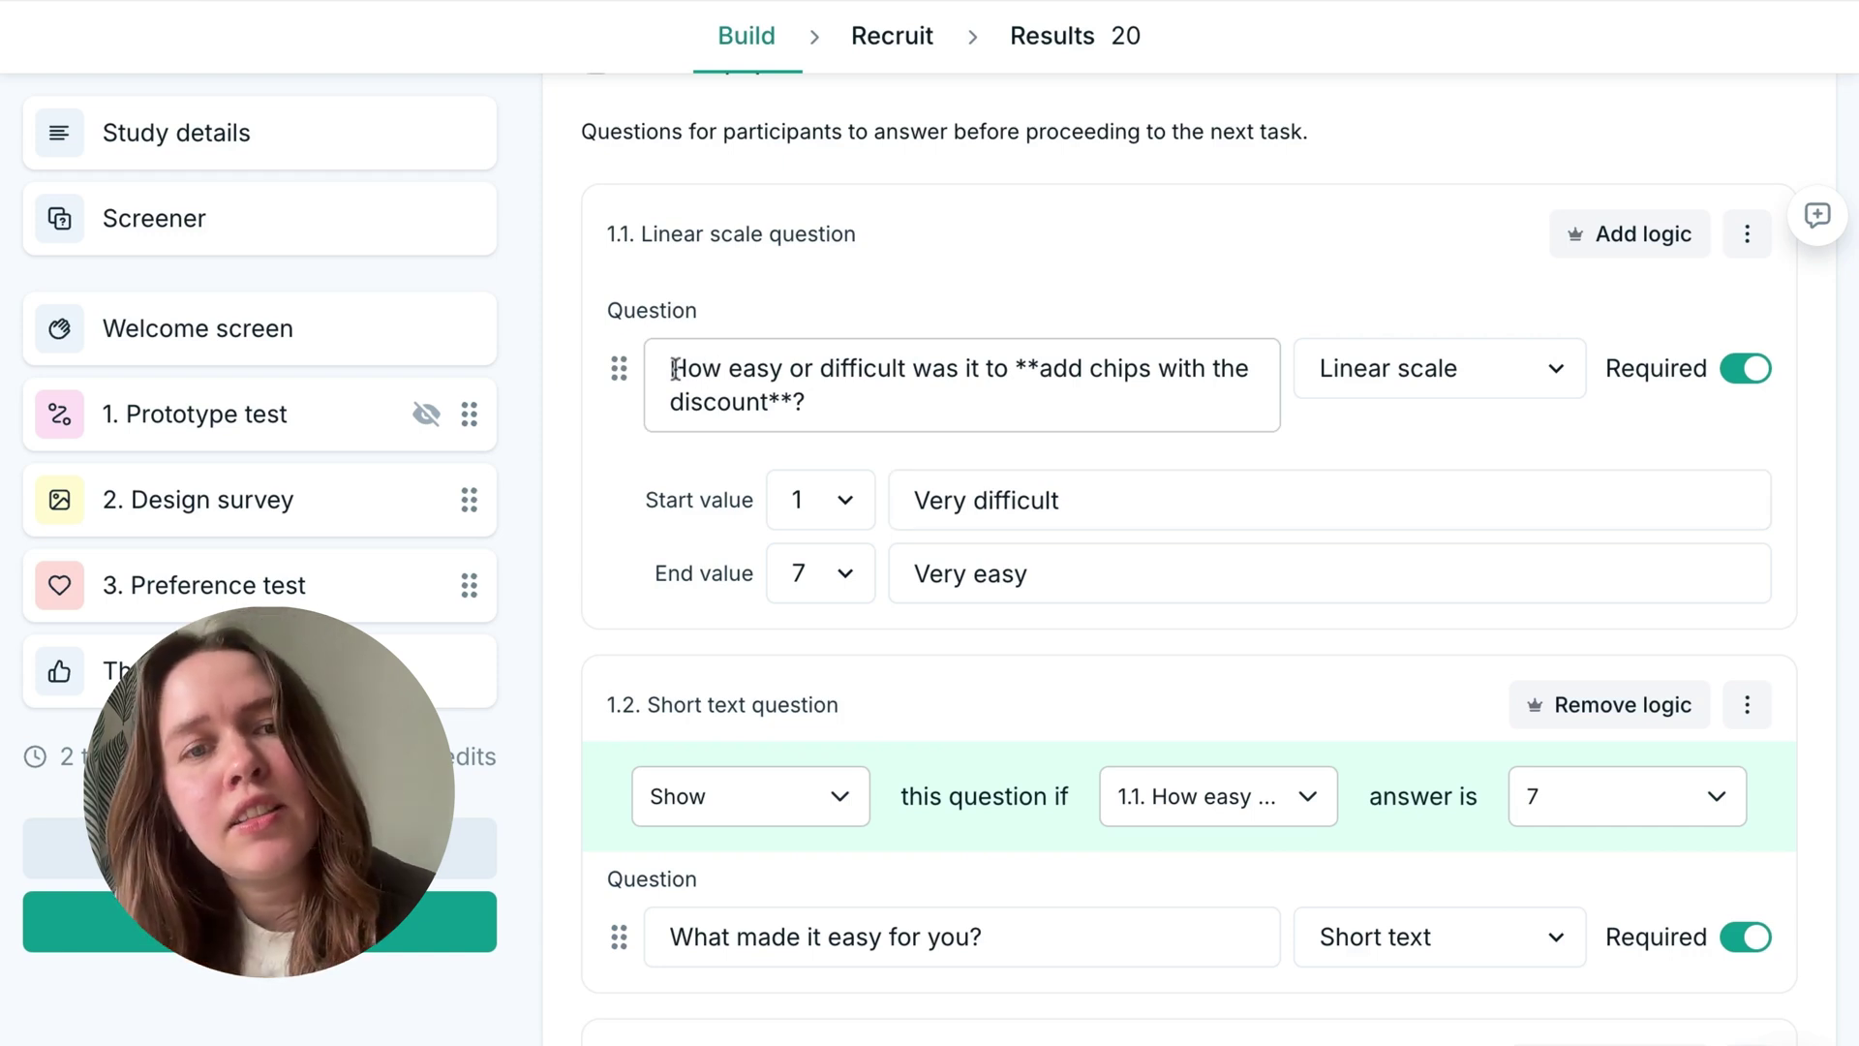
drag(677, 376, 806, 402)
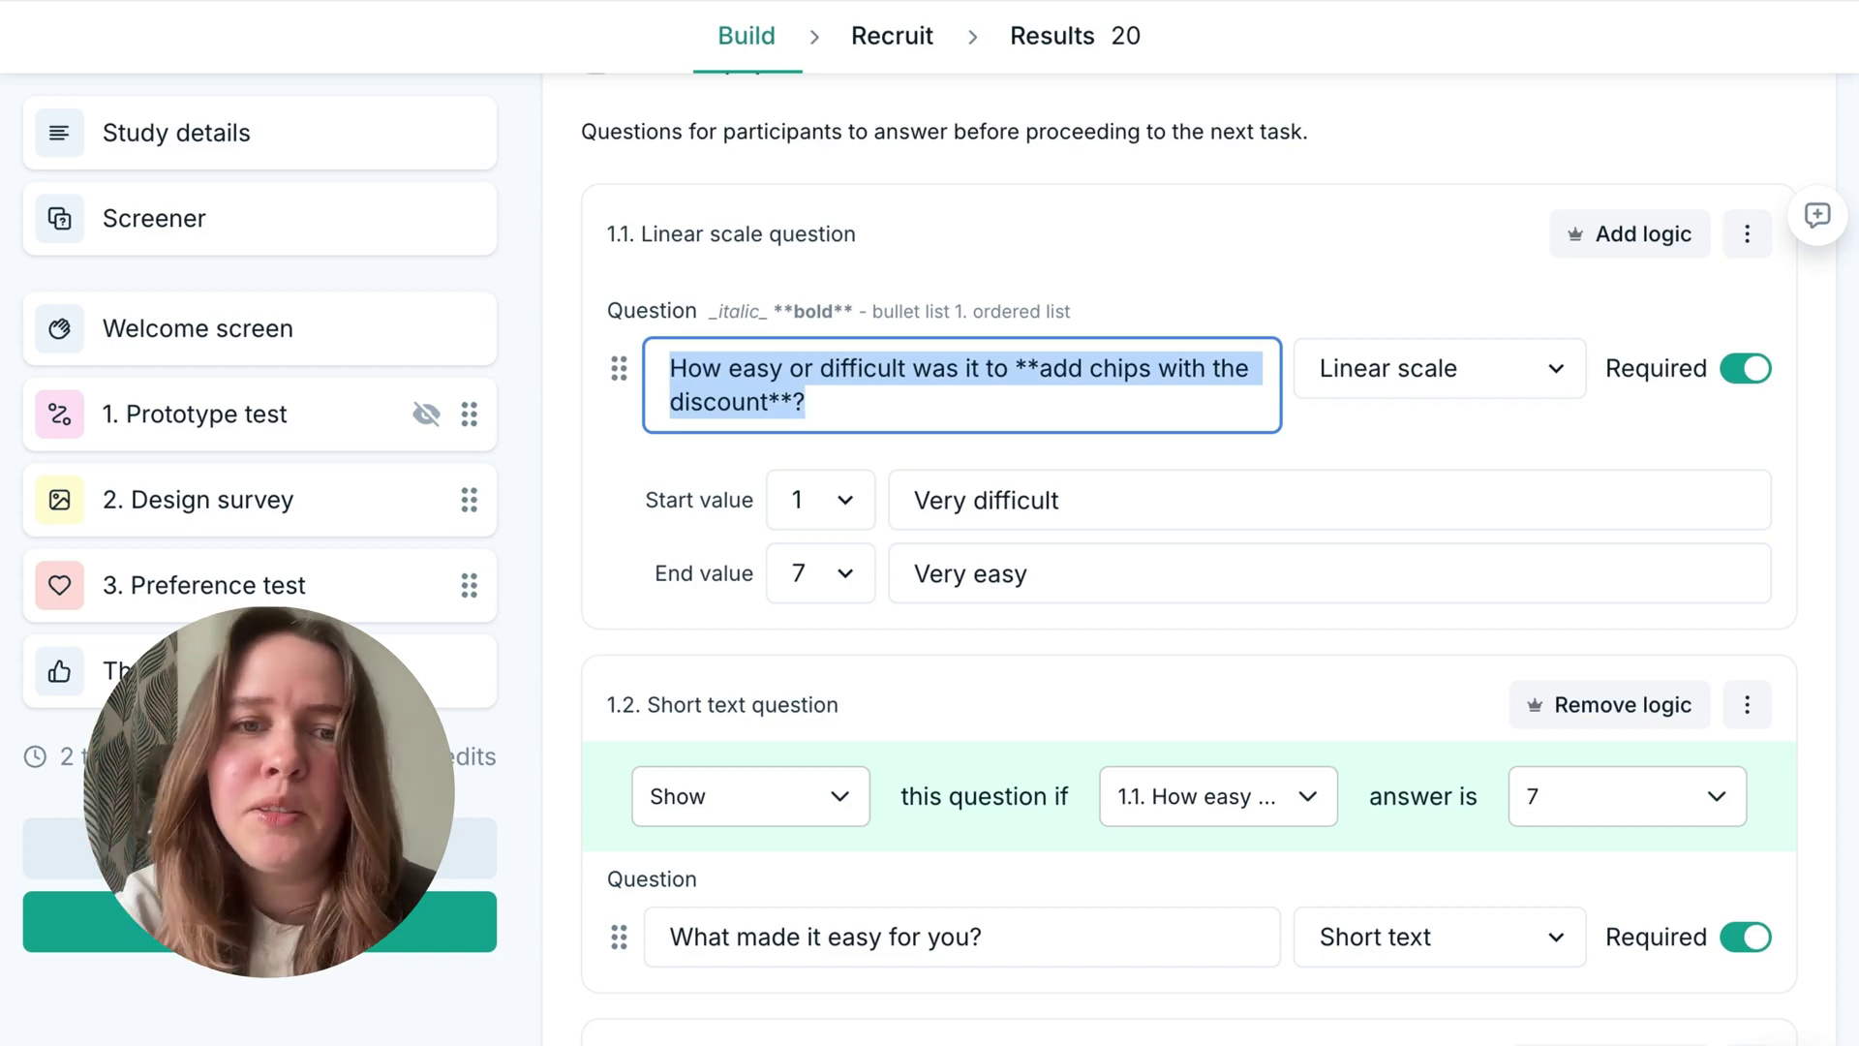
click(906, 376)
key(ctrl+shift+Left)
key(ctrl+shift+Left)
key(ctrl+shift+Left)
key(ctrl+shift+Left)
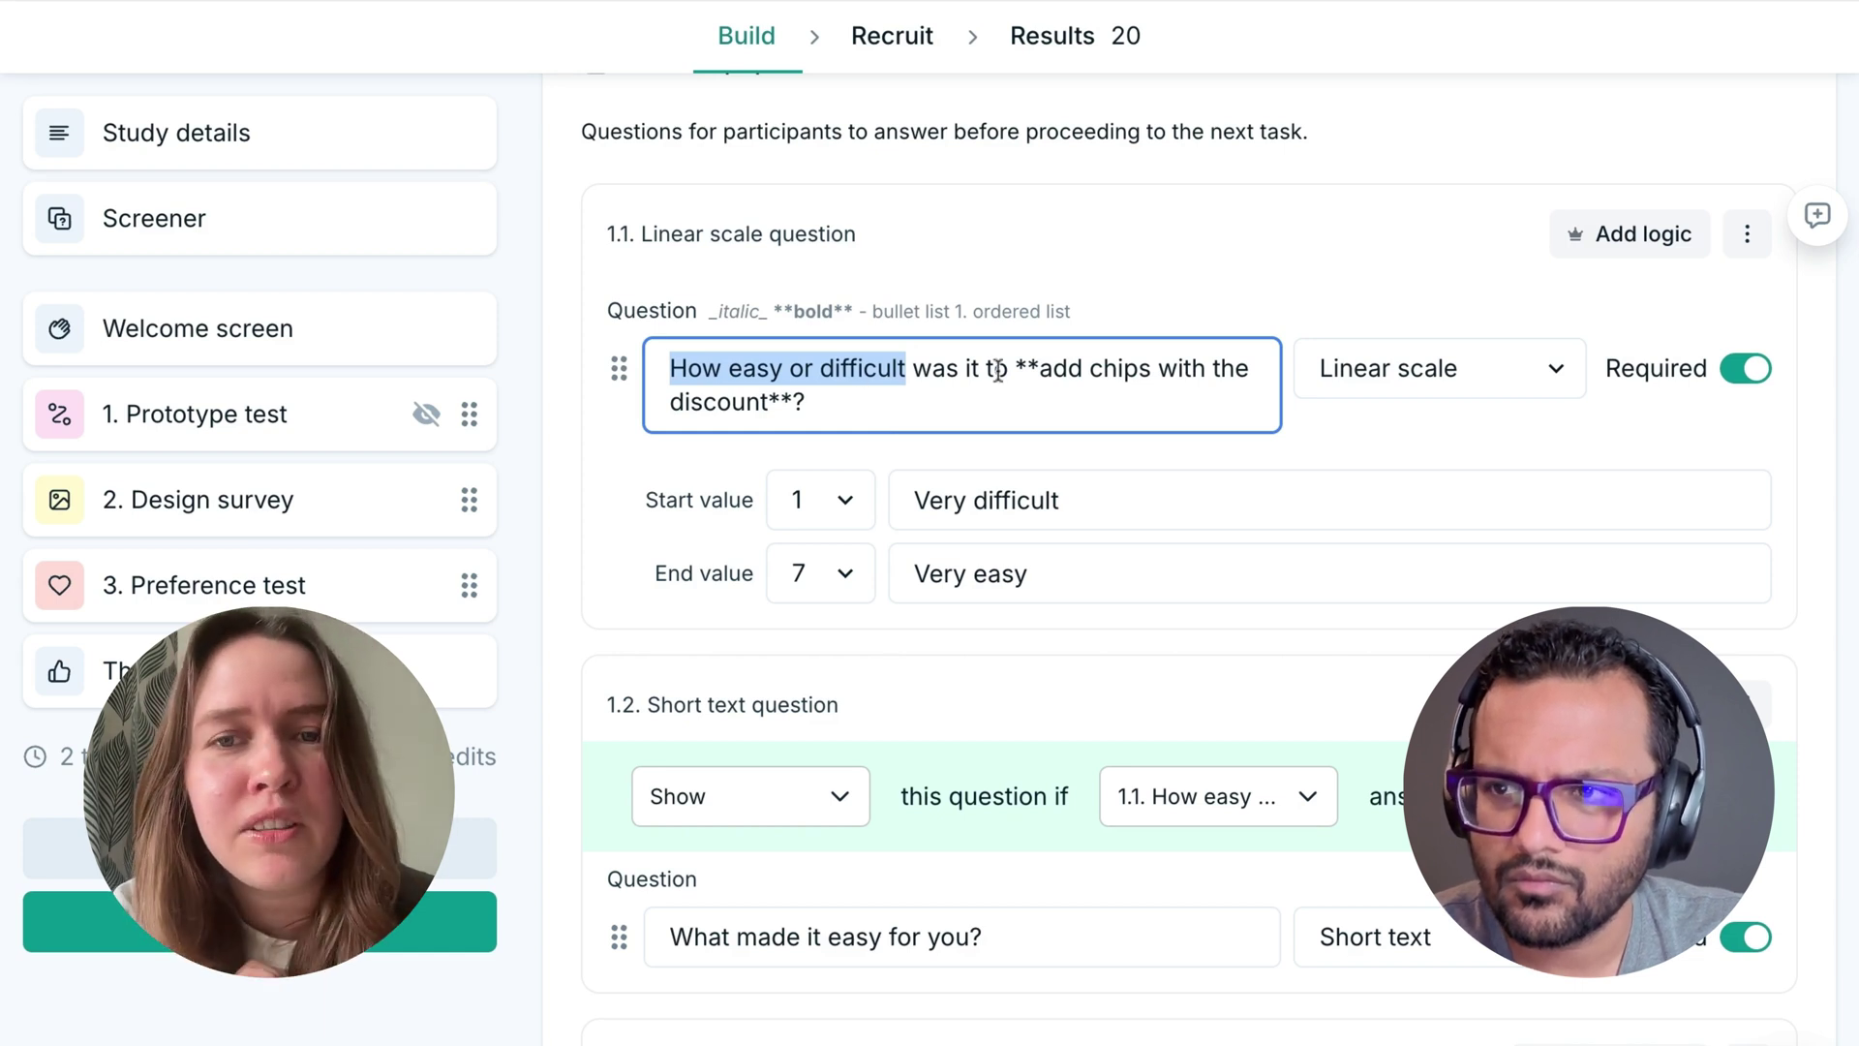
click(1669, 281)
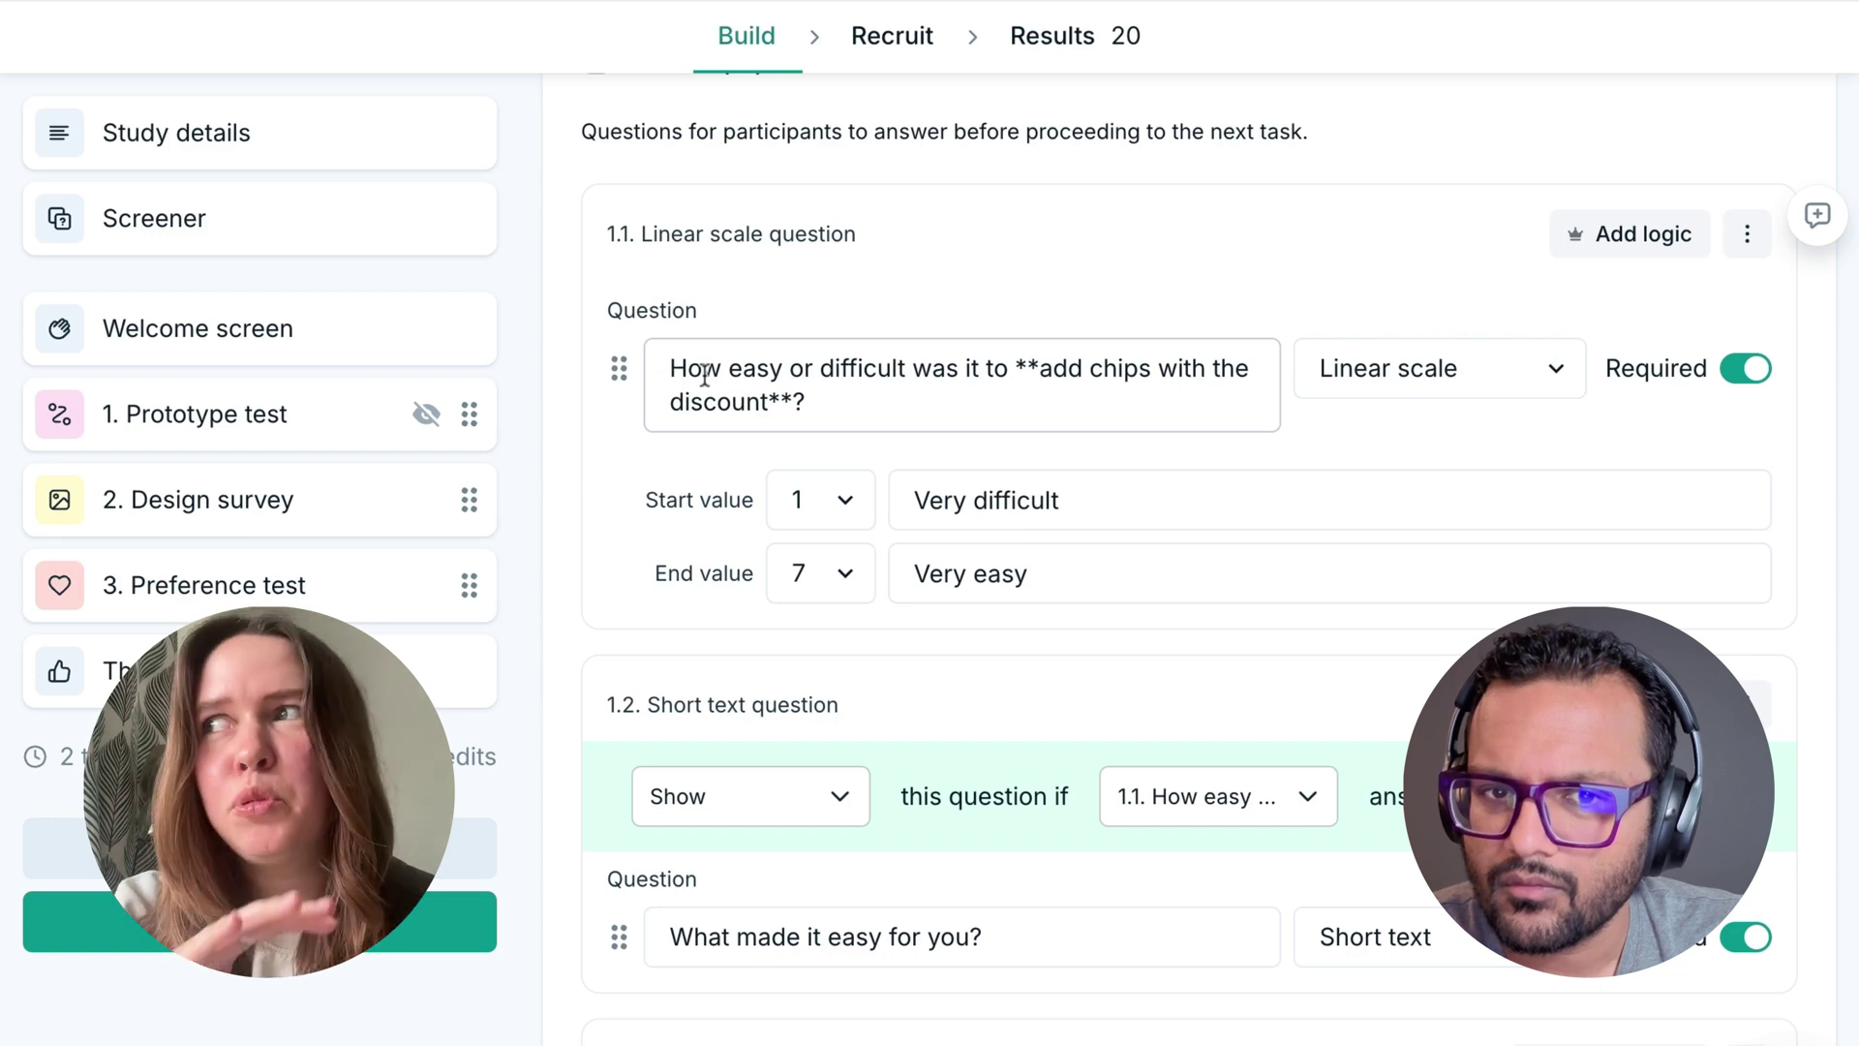
- Highlight the balanced phrase "easy or difficult" in the linear scale question 1.1
drag(668, 368, 829, 403)
click(829, 407)
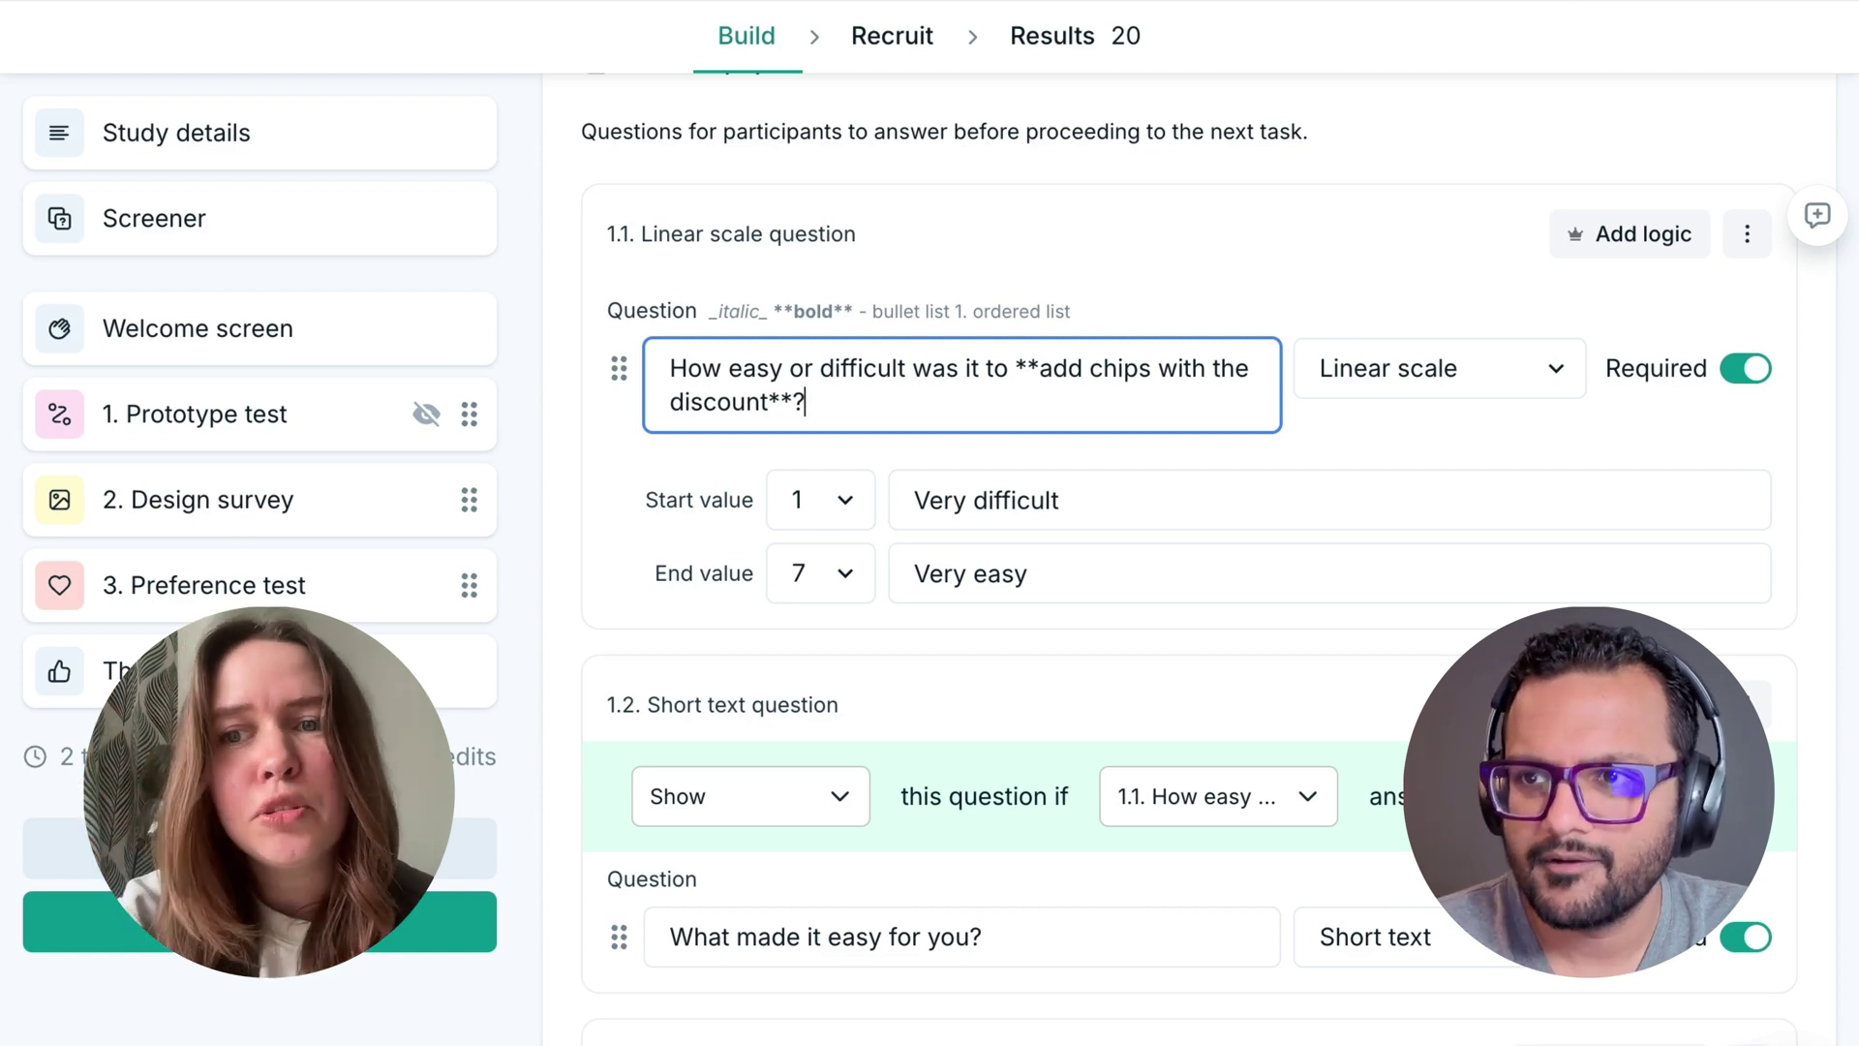
drag(907, 370, 728, 378)
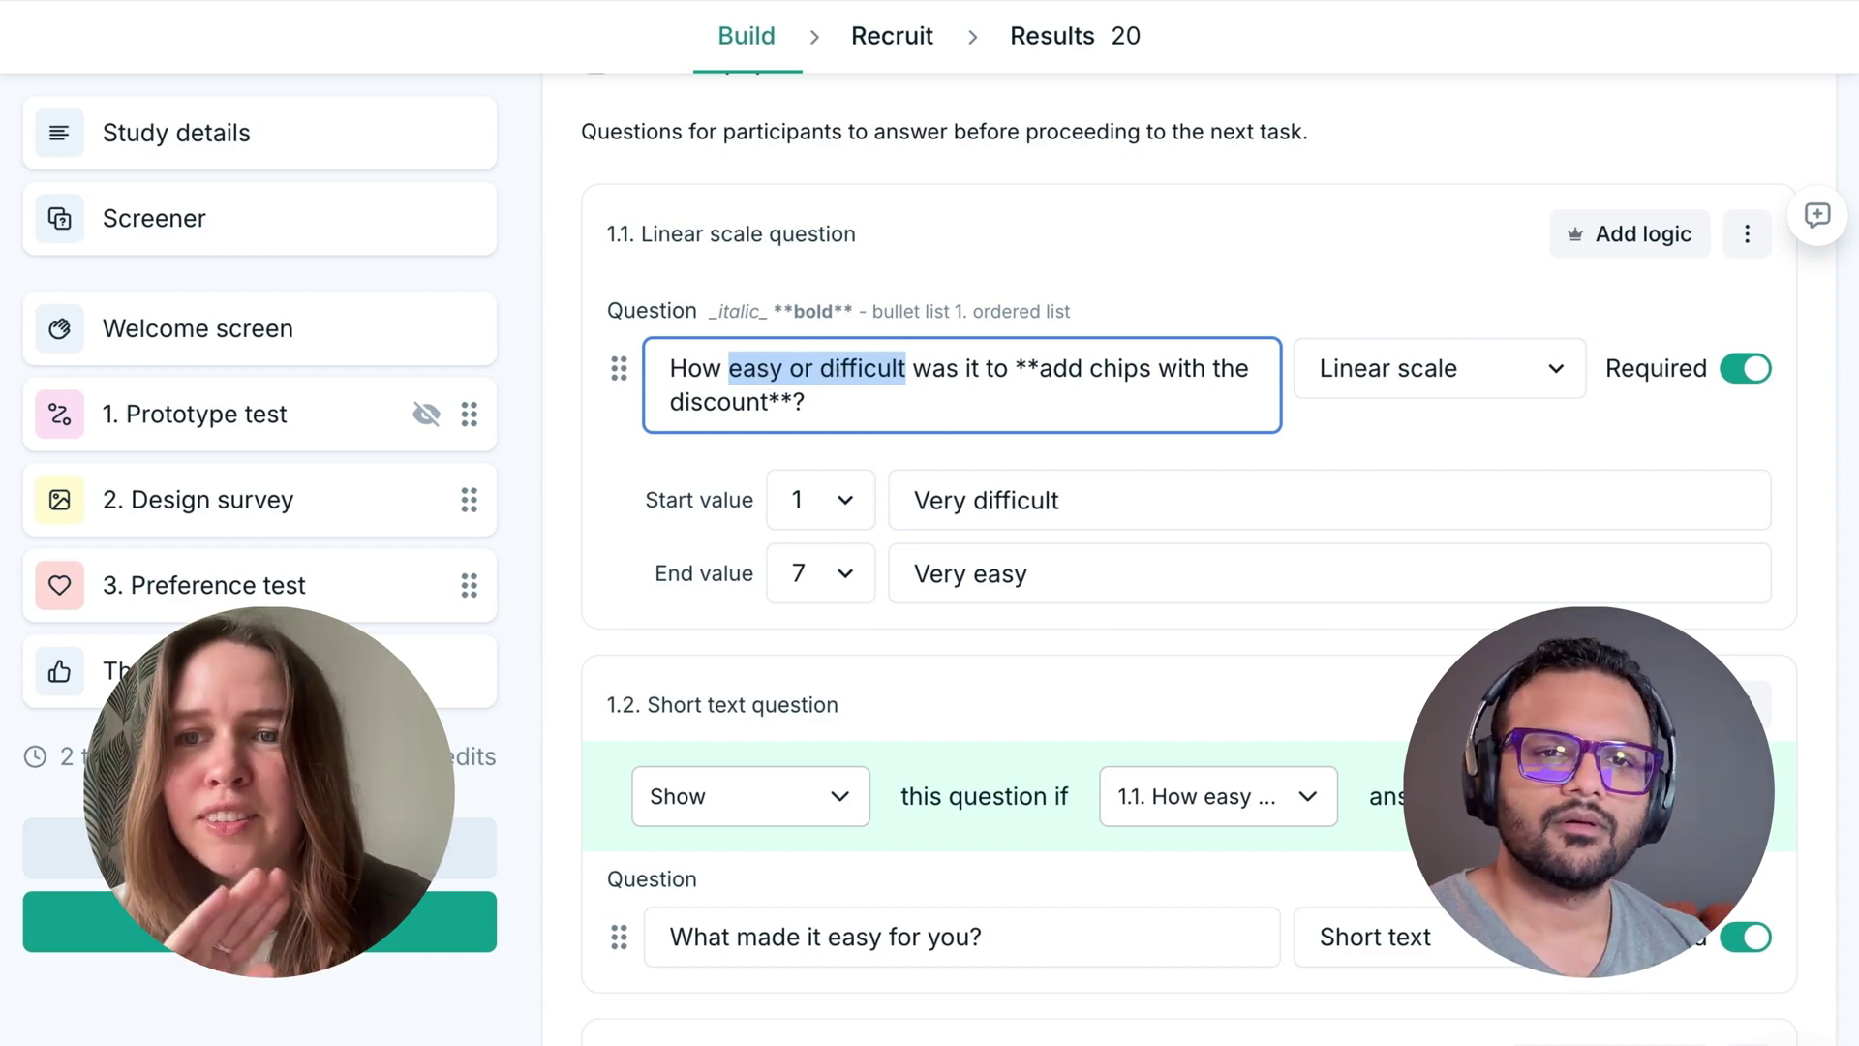
click(956, 371)
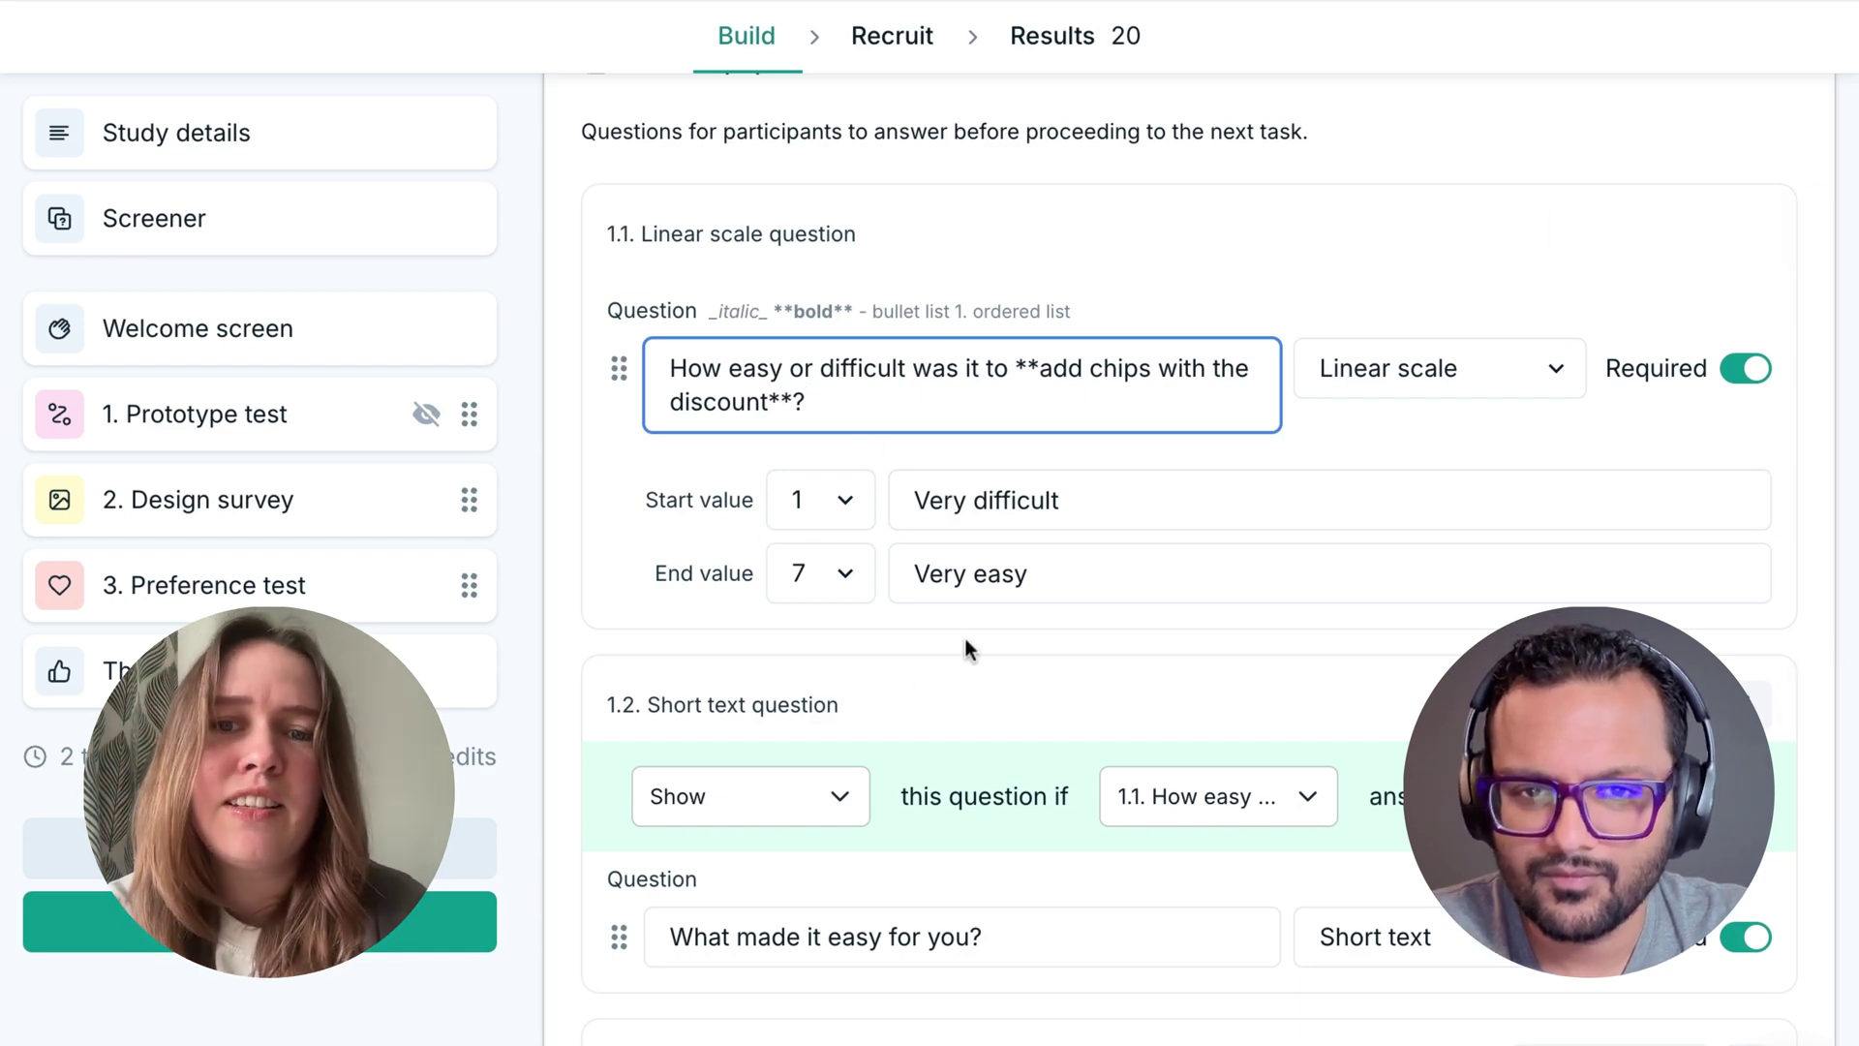
- Examine short text questions 1.2 and 1.3 and the display logic tying them to the rating in question 1.1
scroll(962, 647, down, 1)
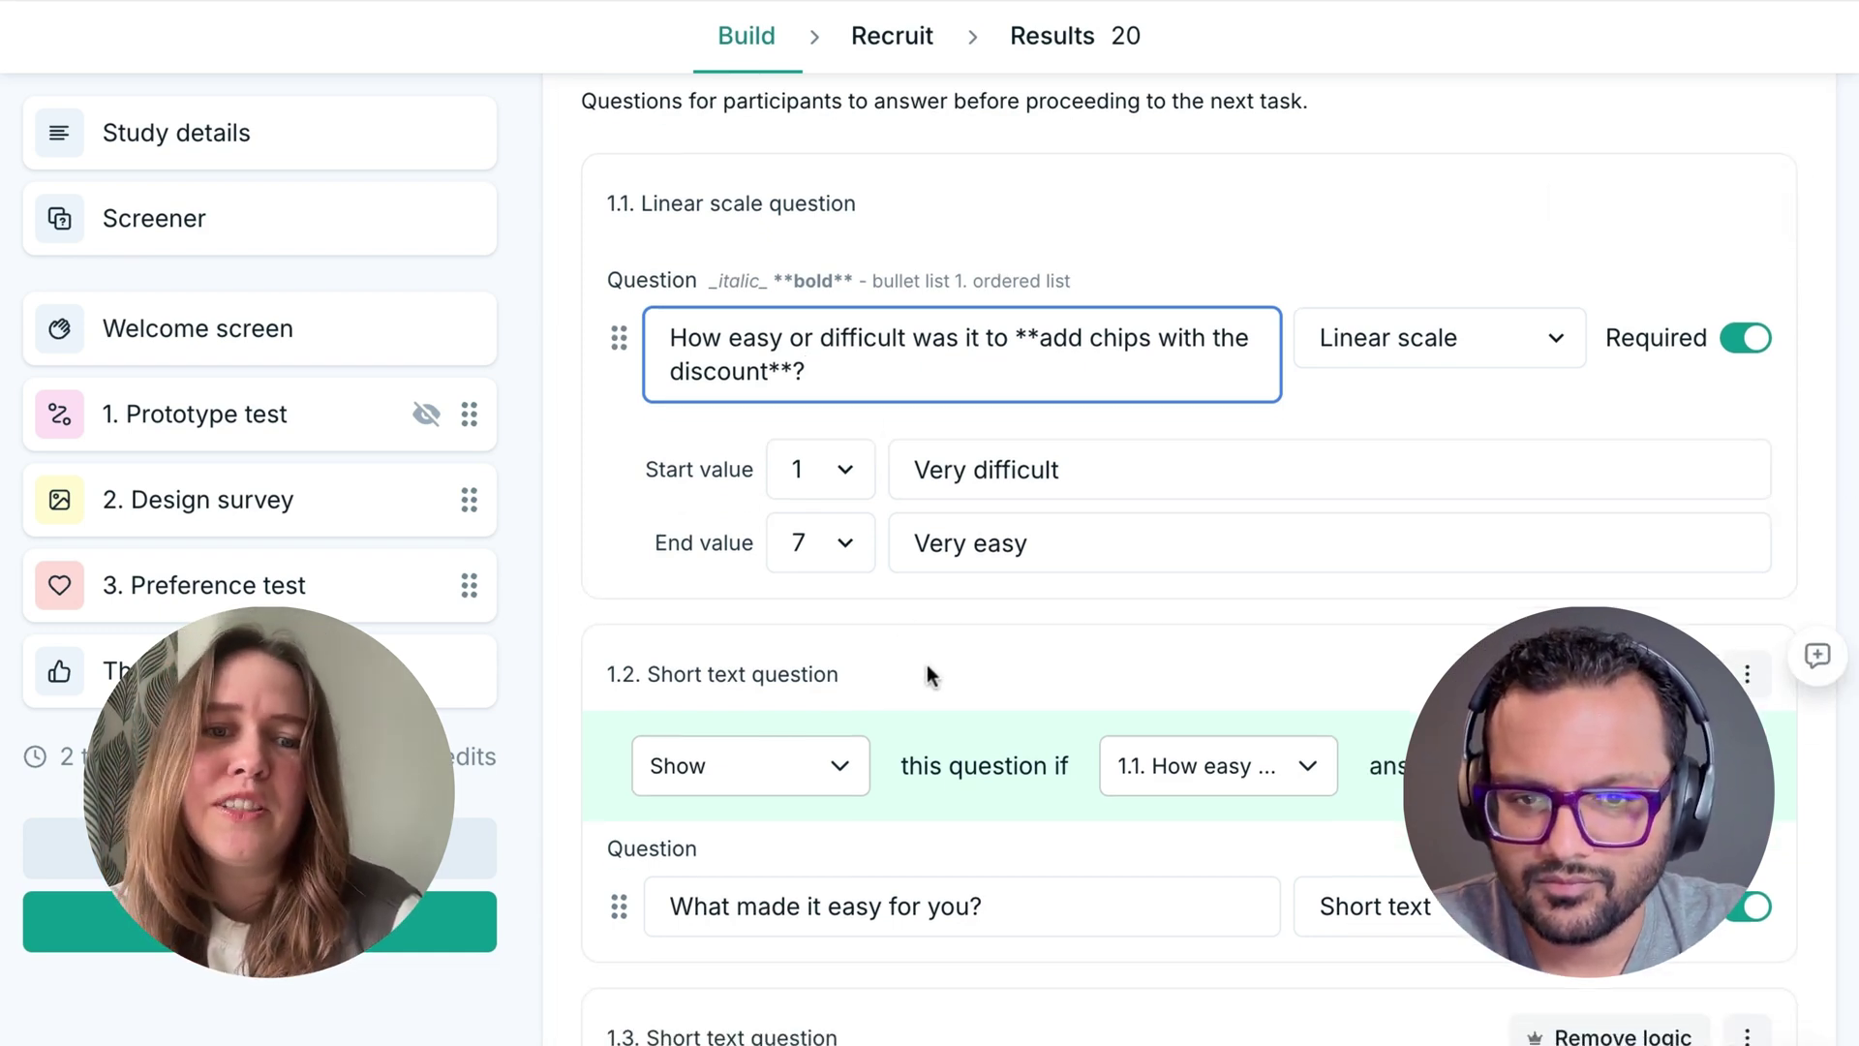
scroll(929, 672, down, 4)
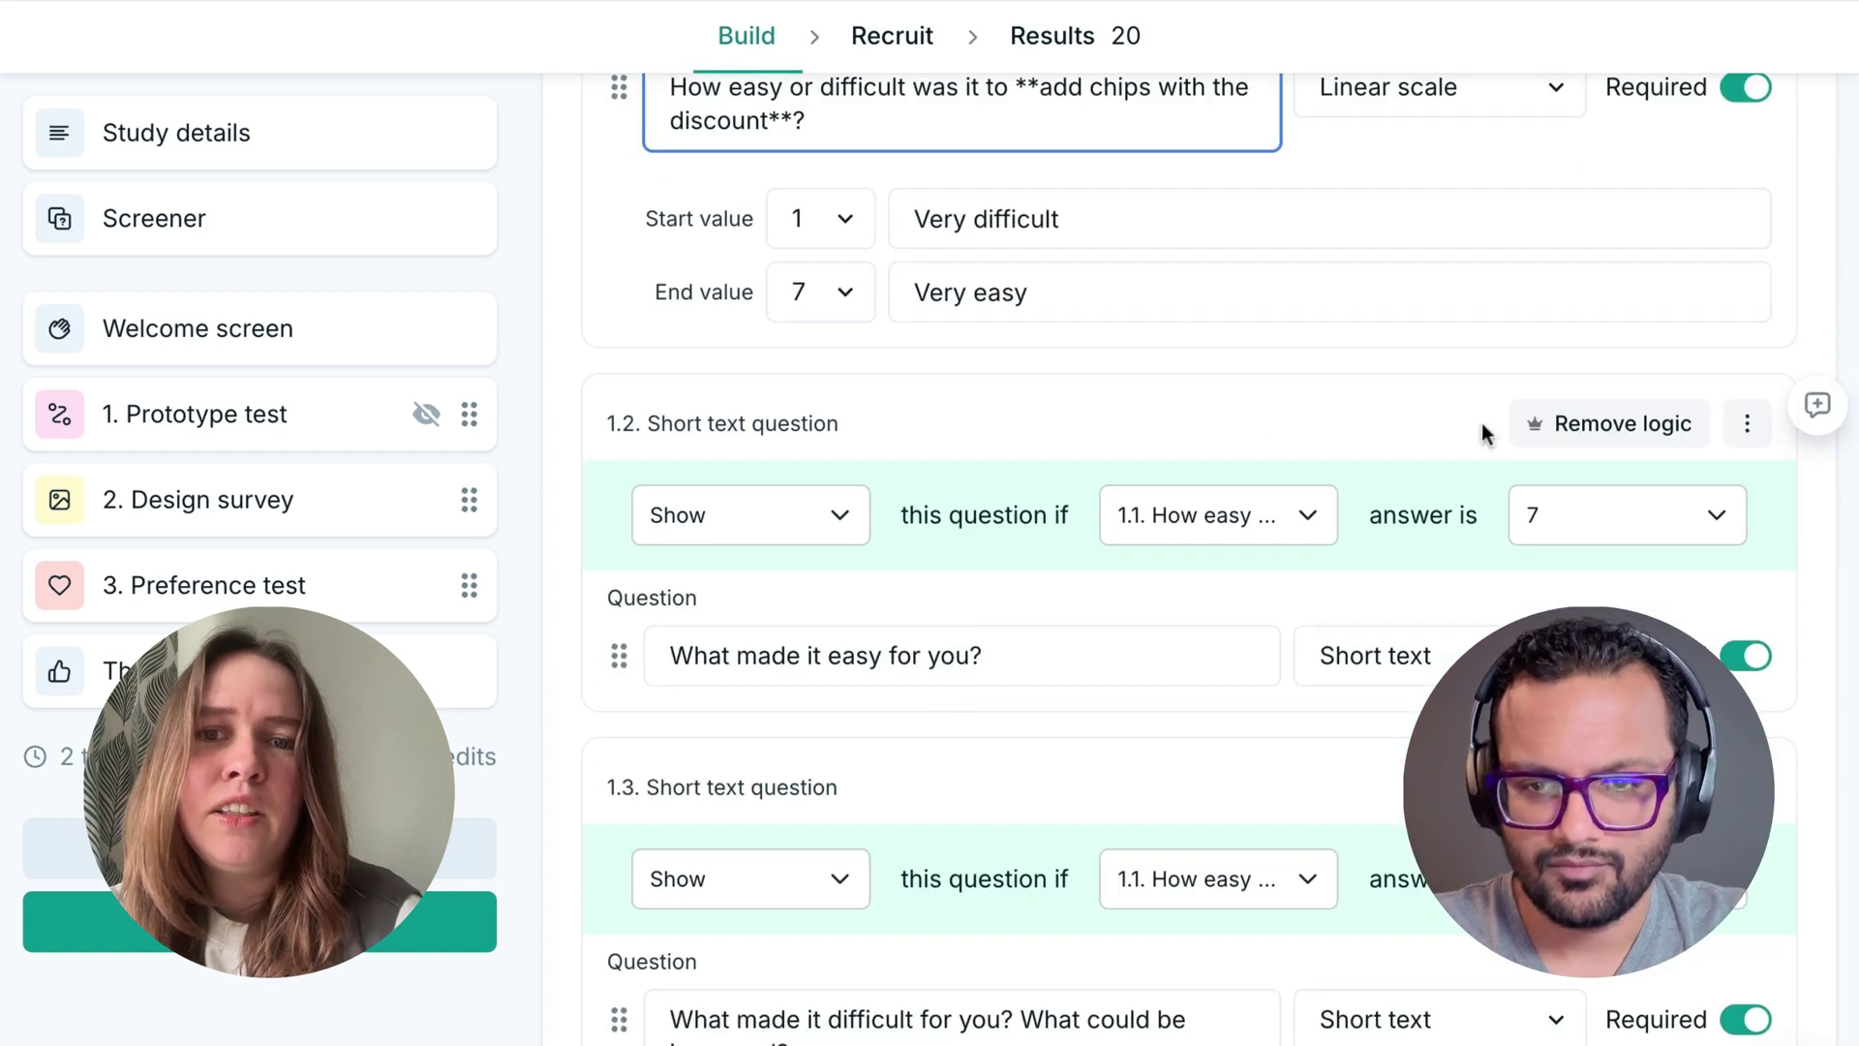
scroll(1484, 388, up, 3)
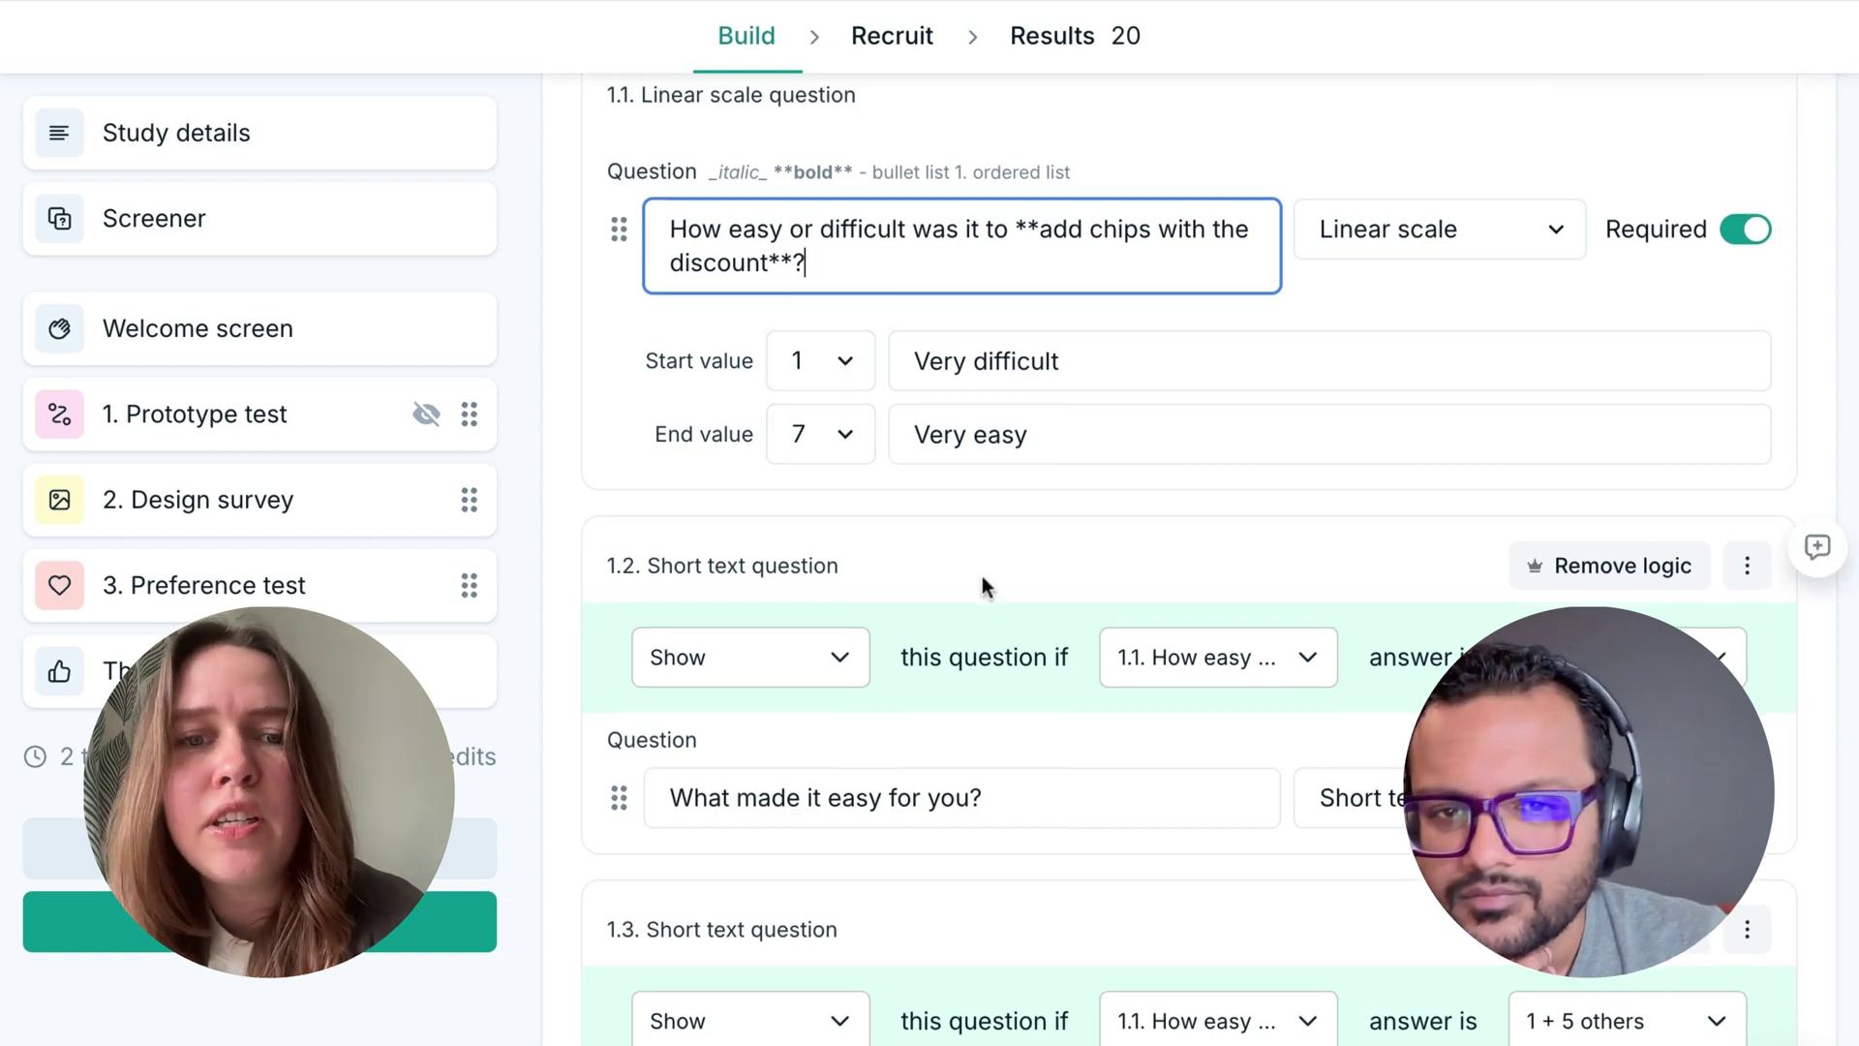
scroll(982, 575, down, 3)
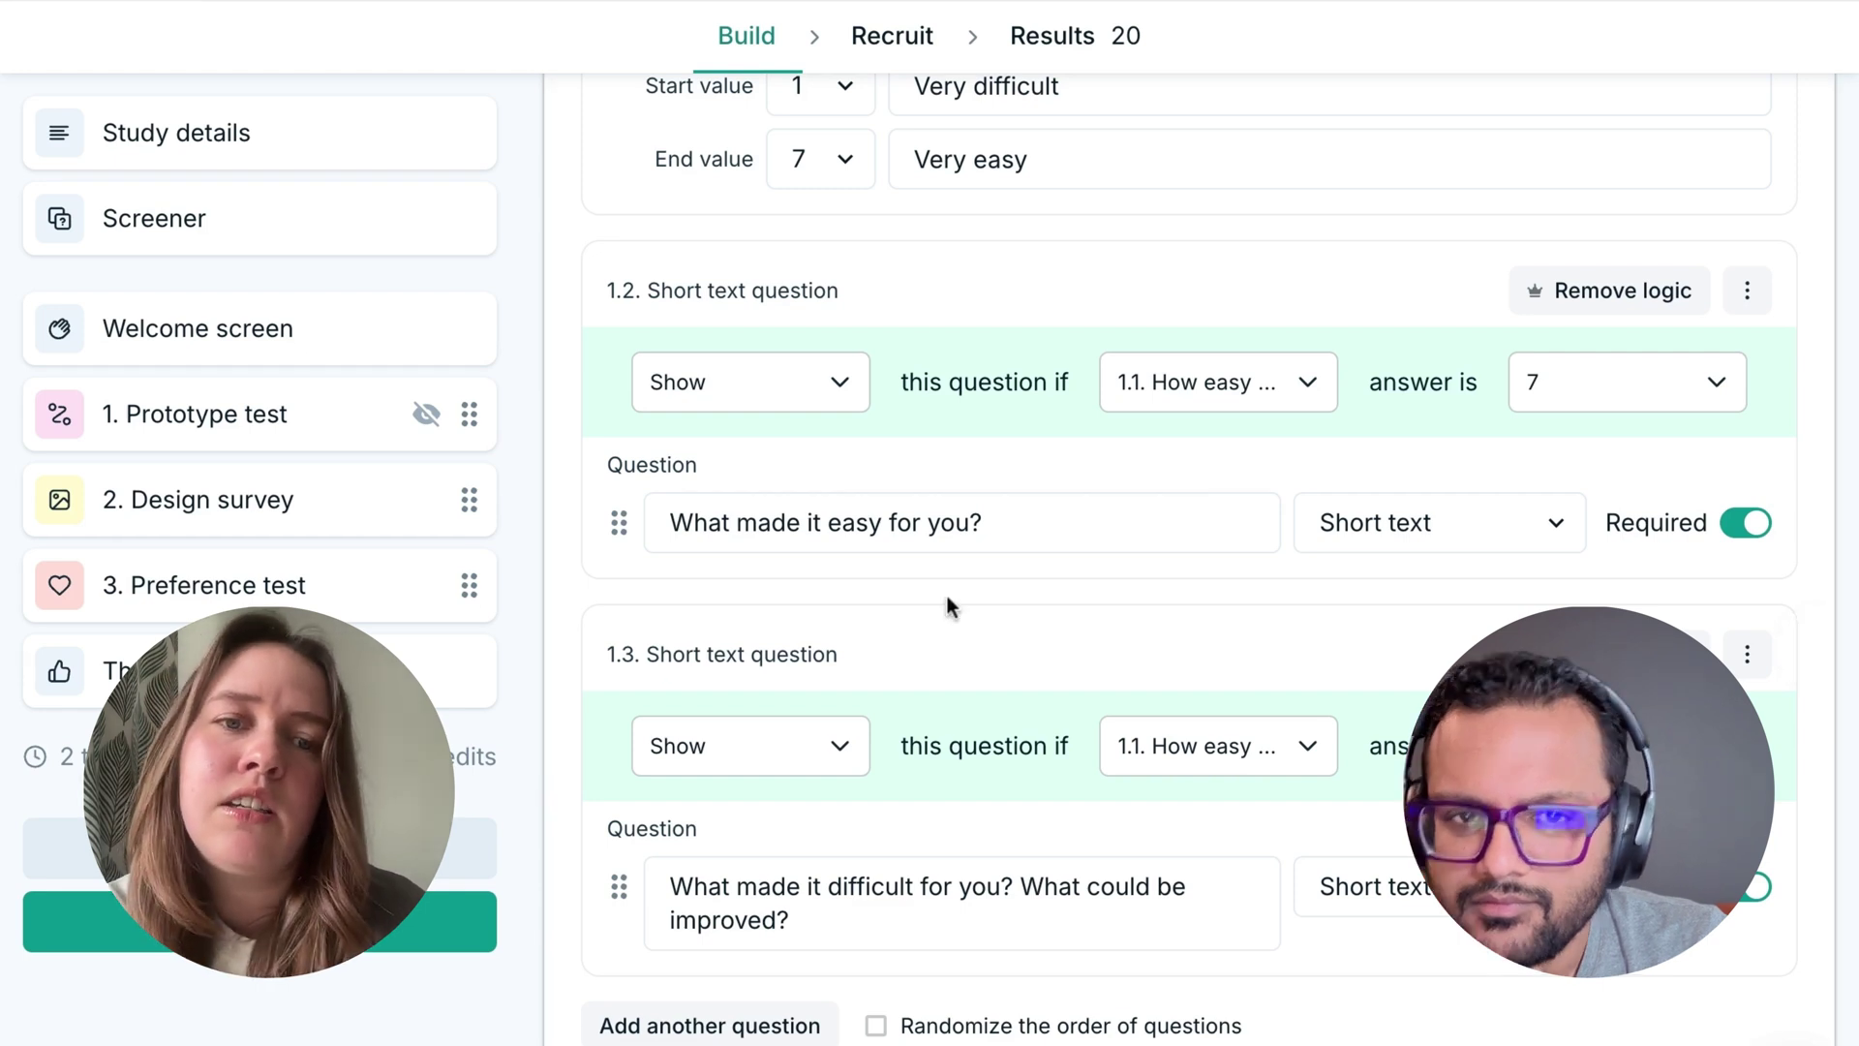
scroll(954, 590, down, 2)
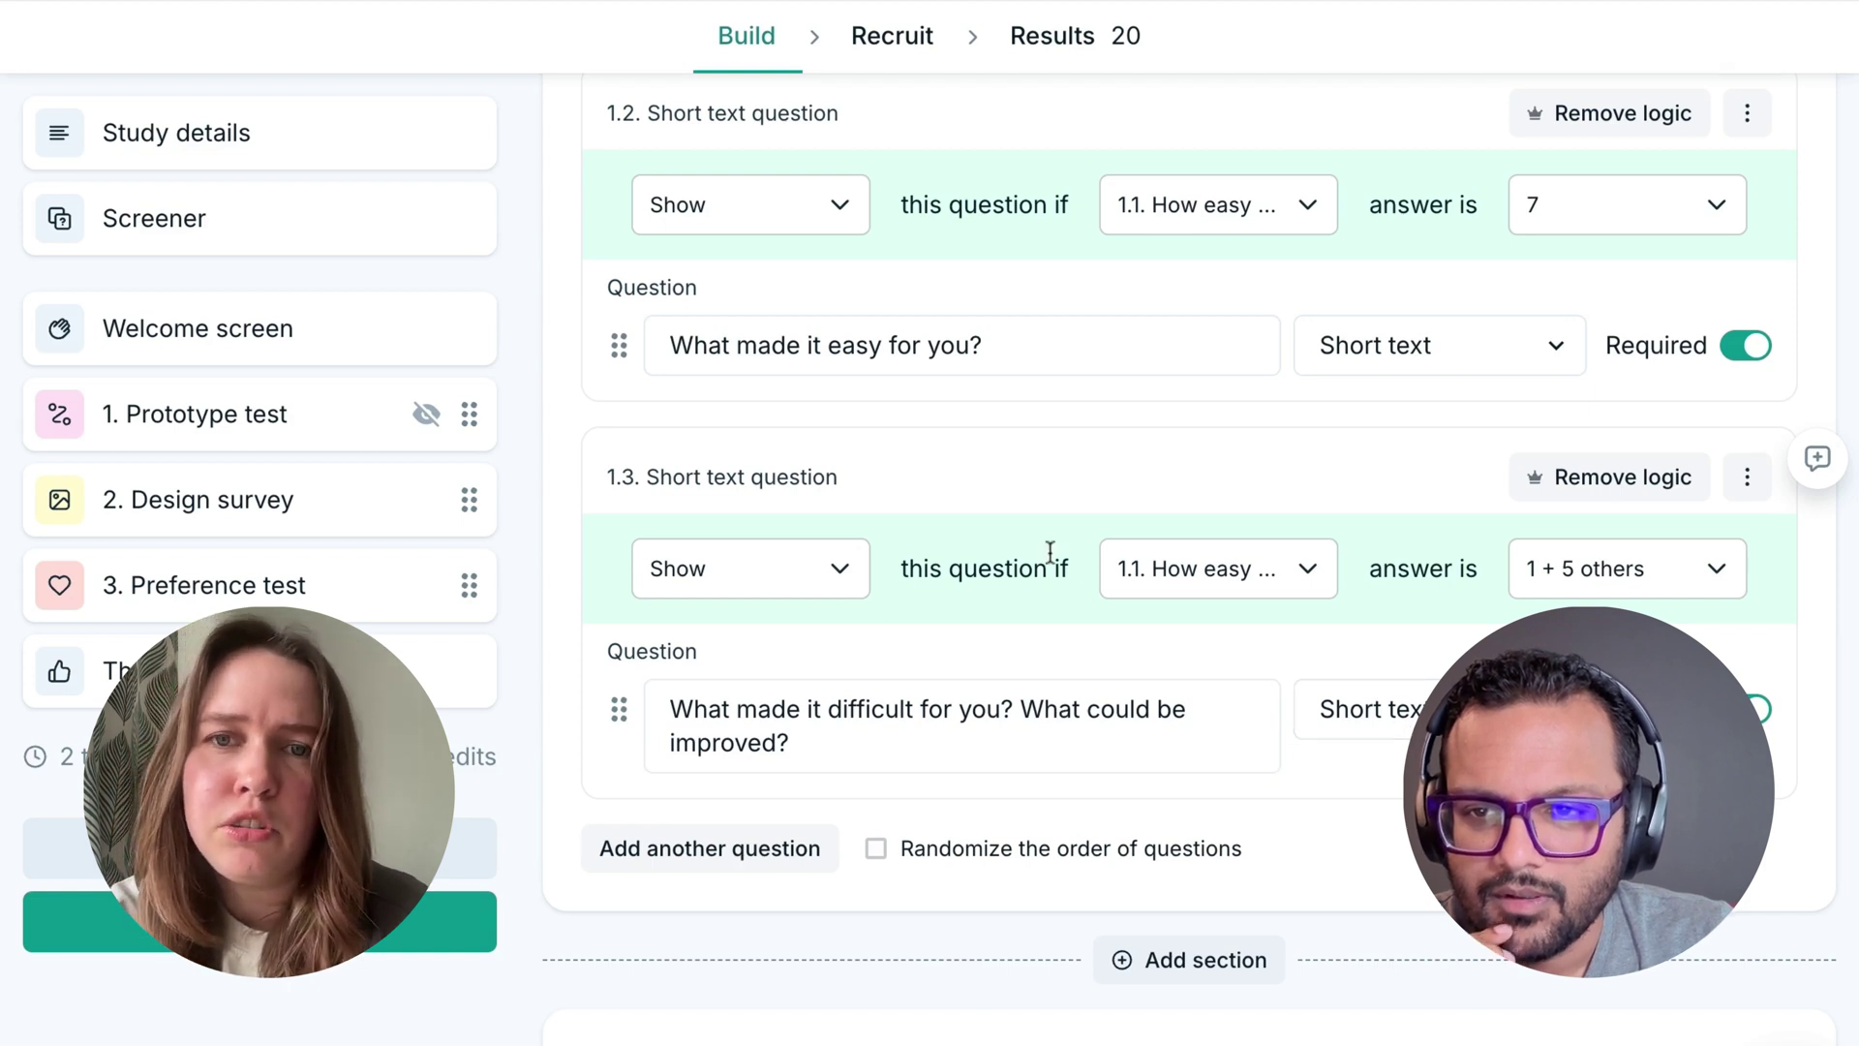
scroll(1367, 550, up, 1)
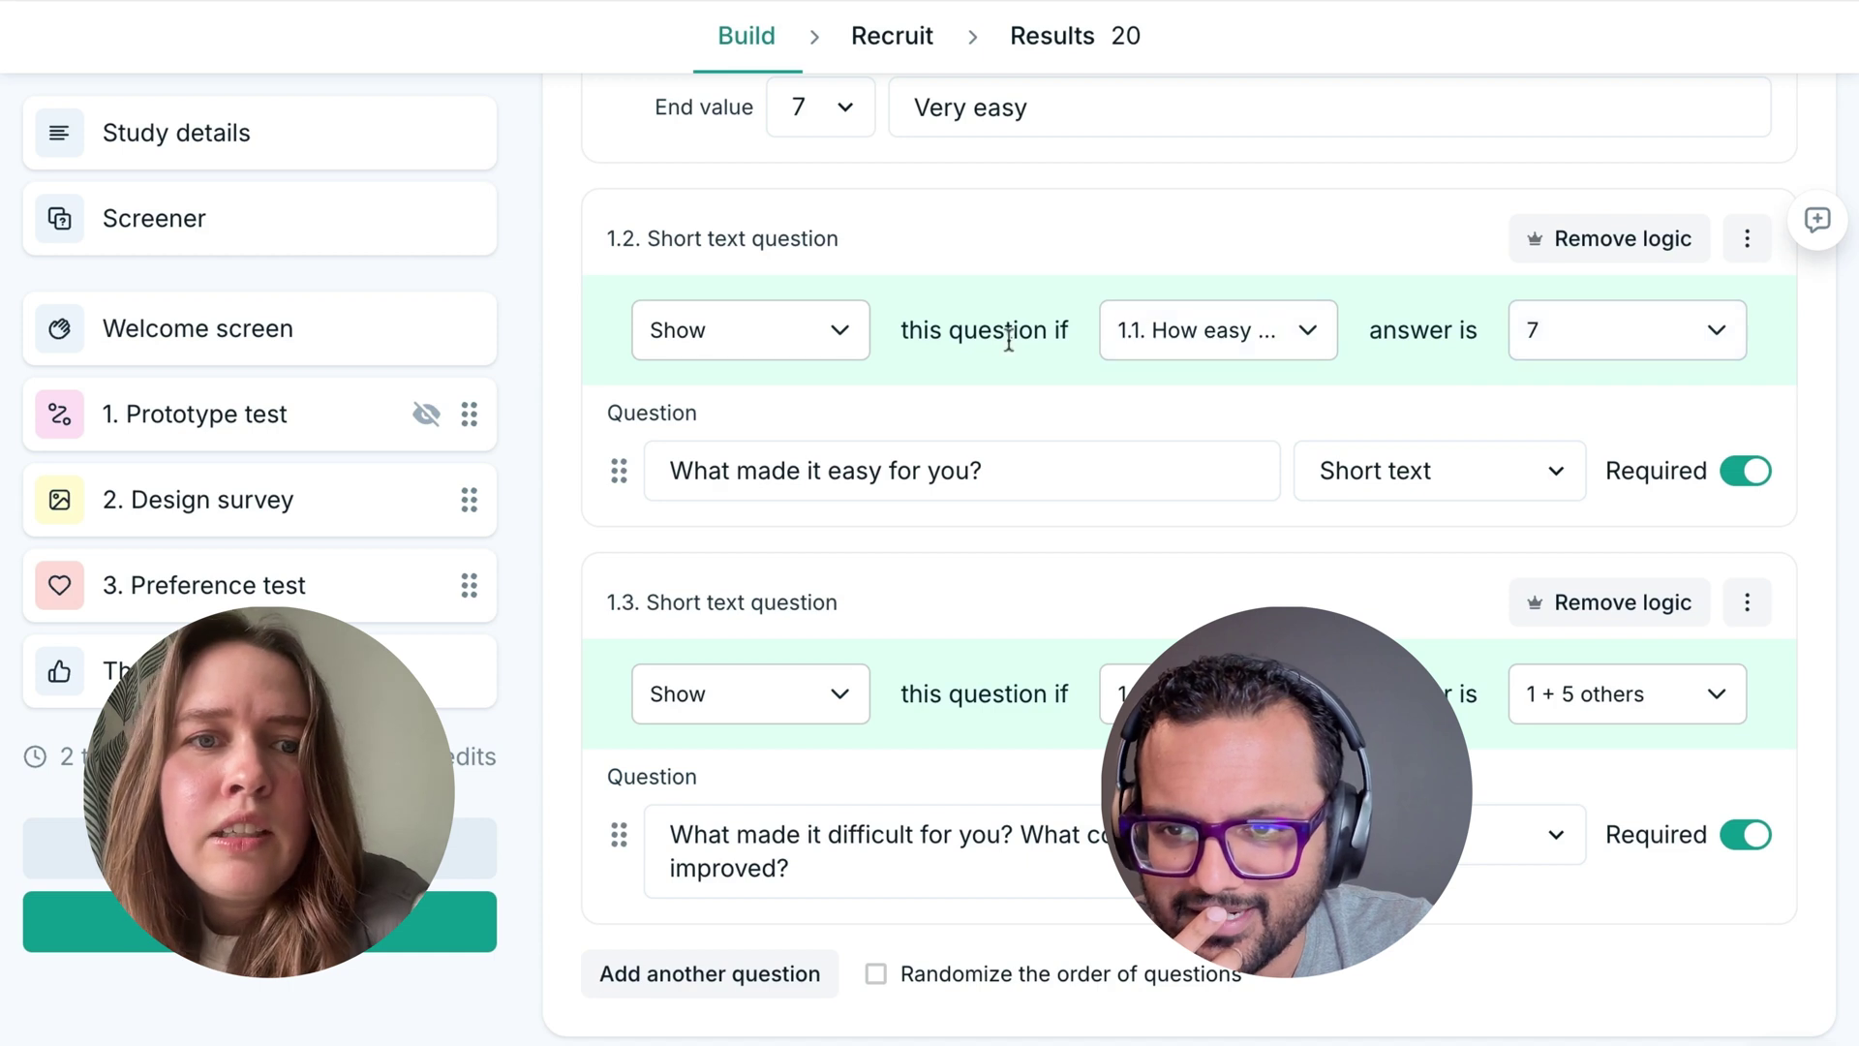
- View the available show/hide, source question and answer value options in question 1.2's display logic
click(811, 346)
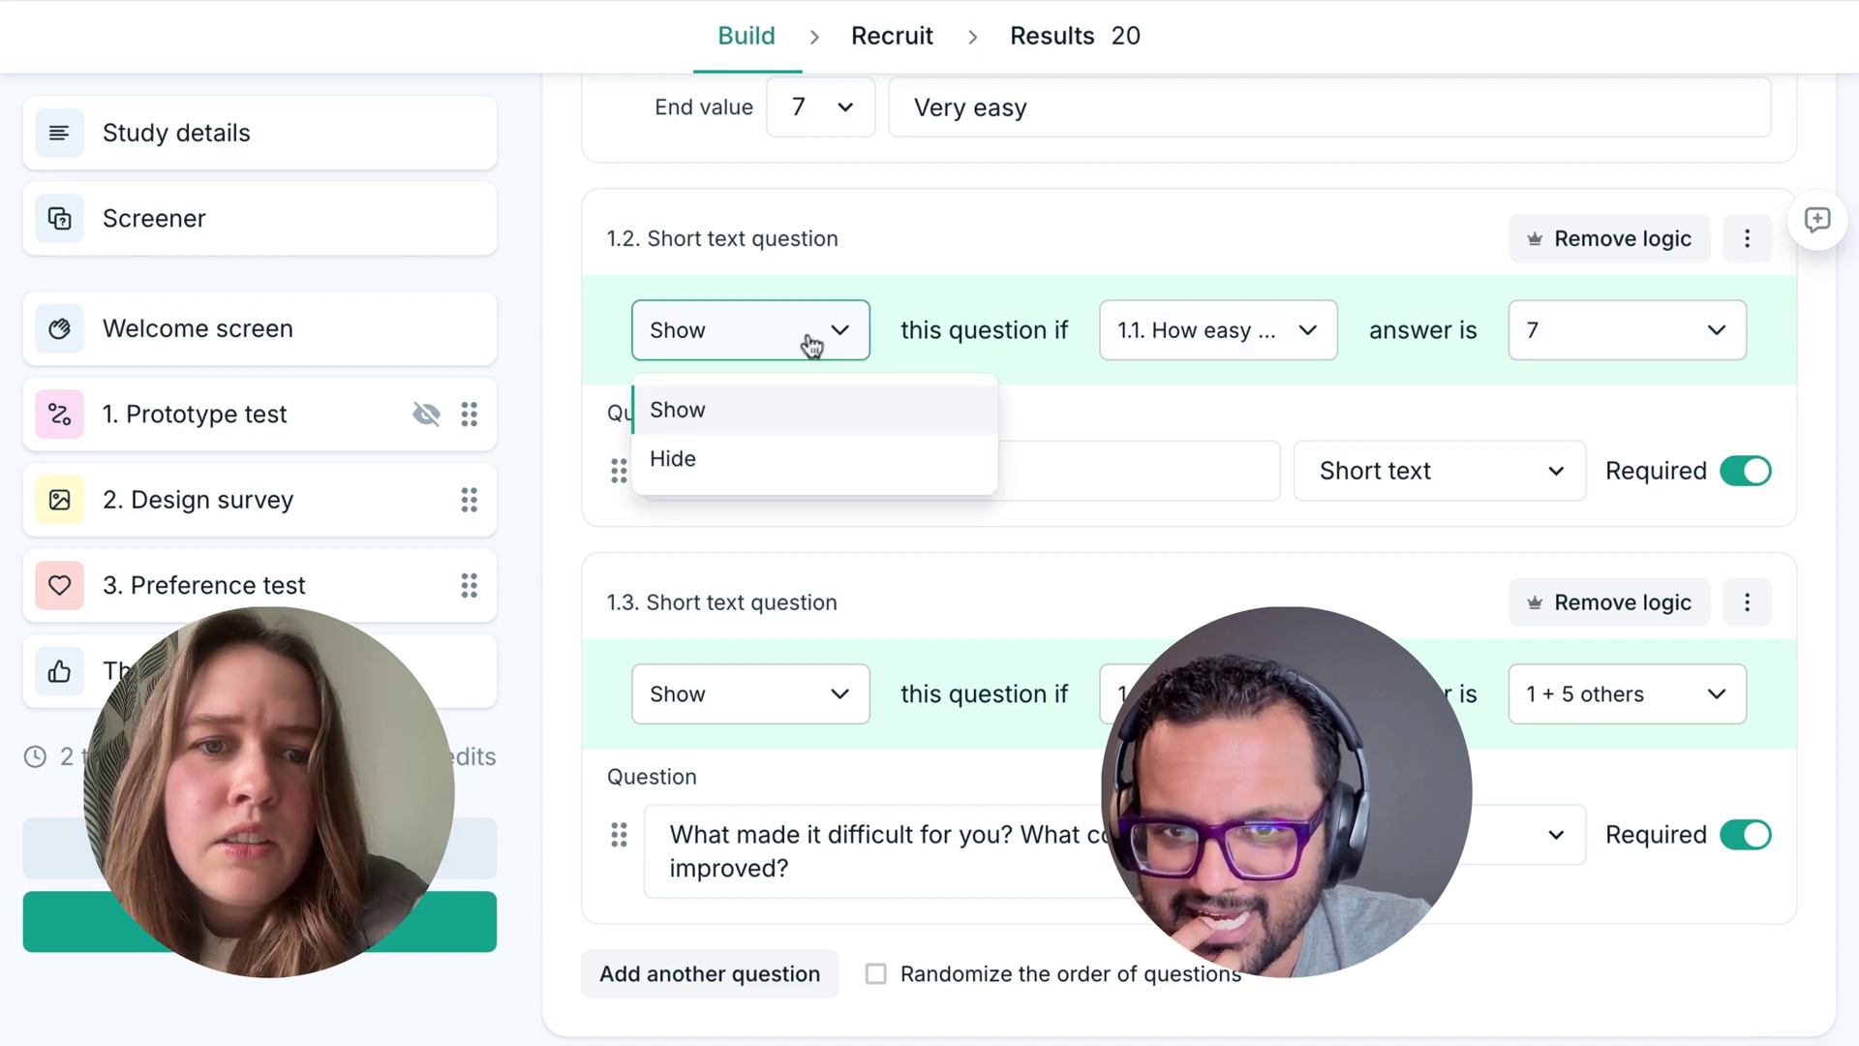
click(1241, 327)
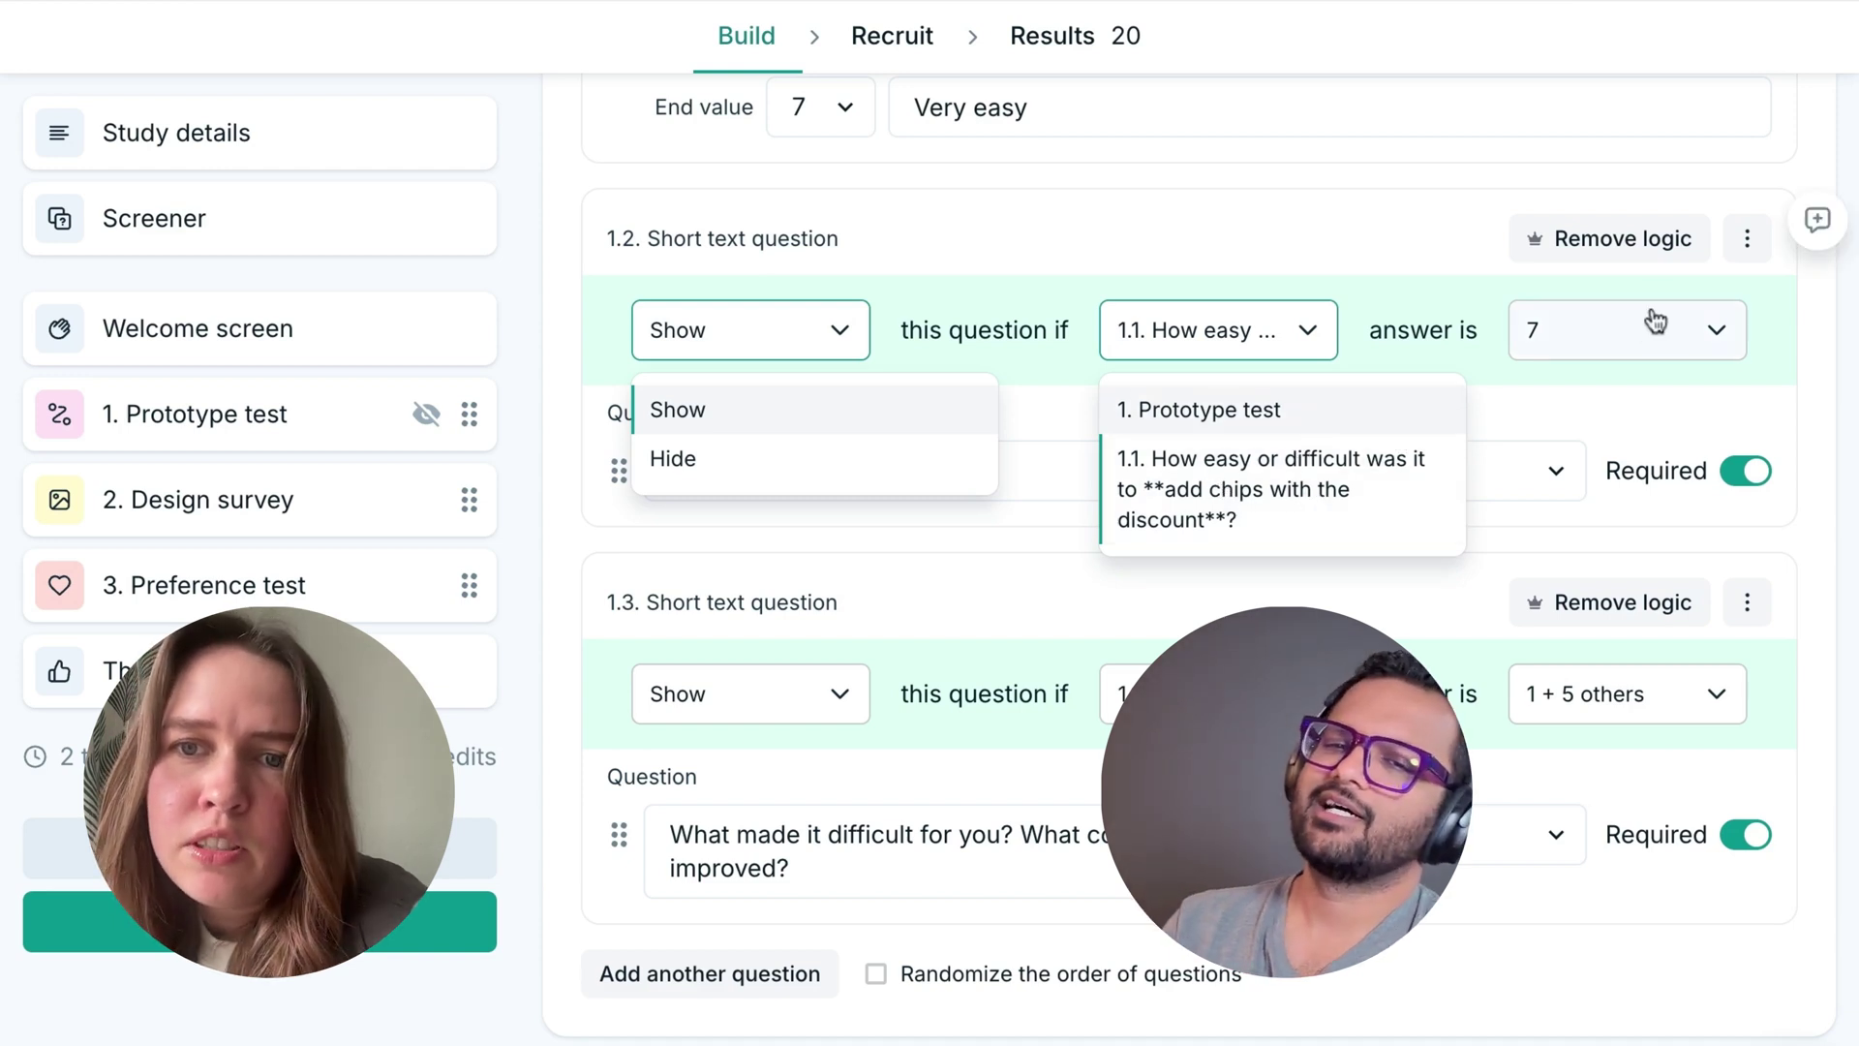
click(1648, 323)
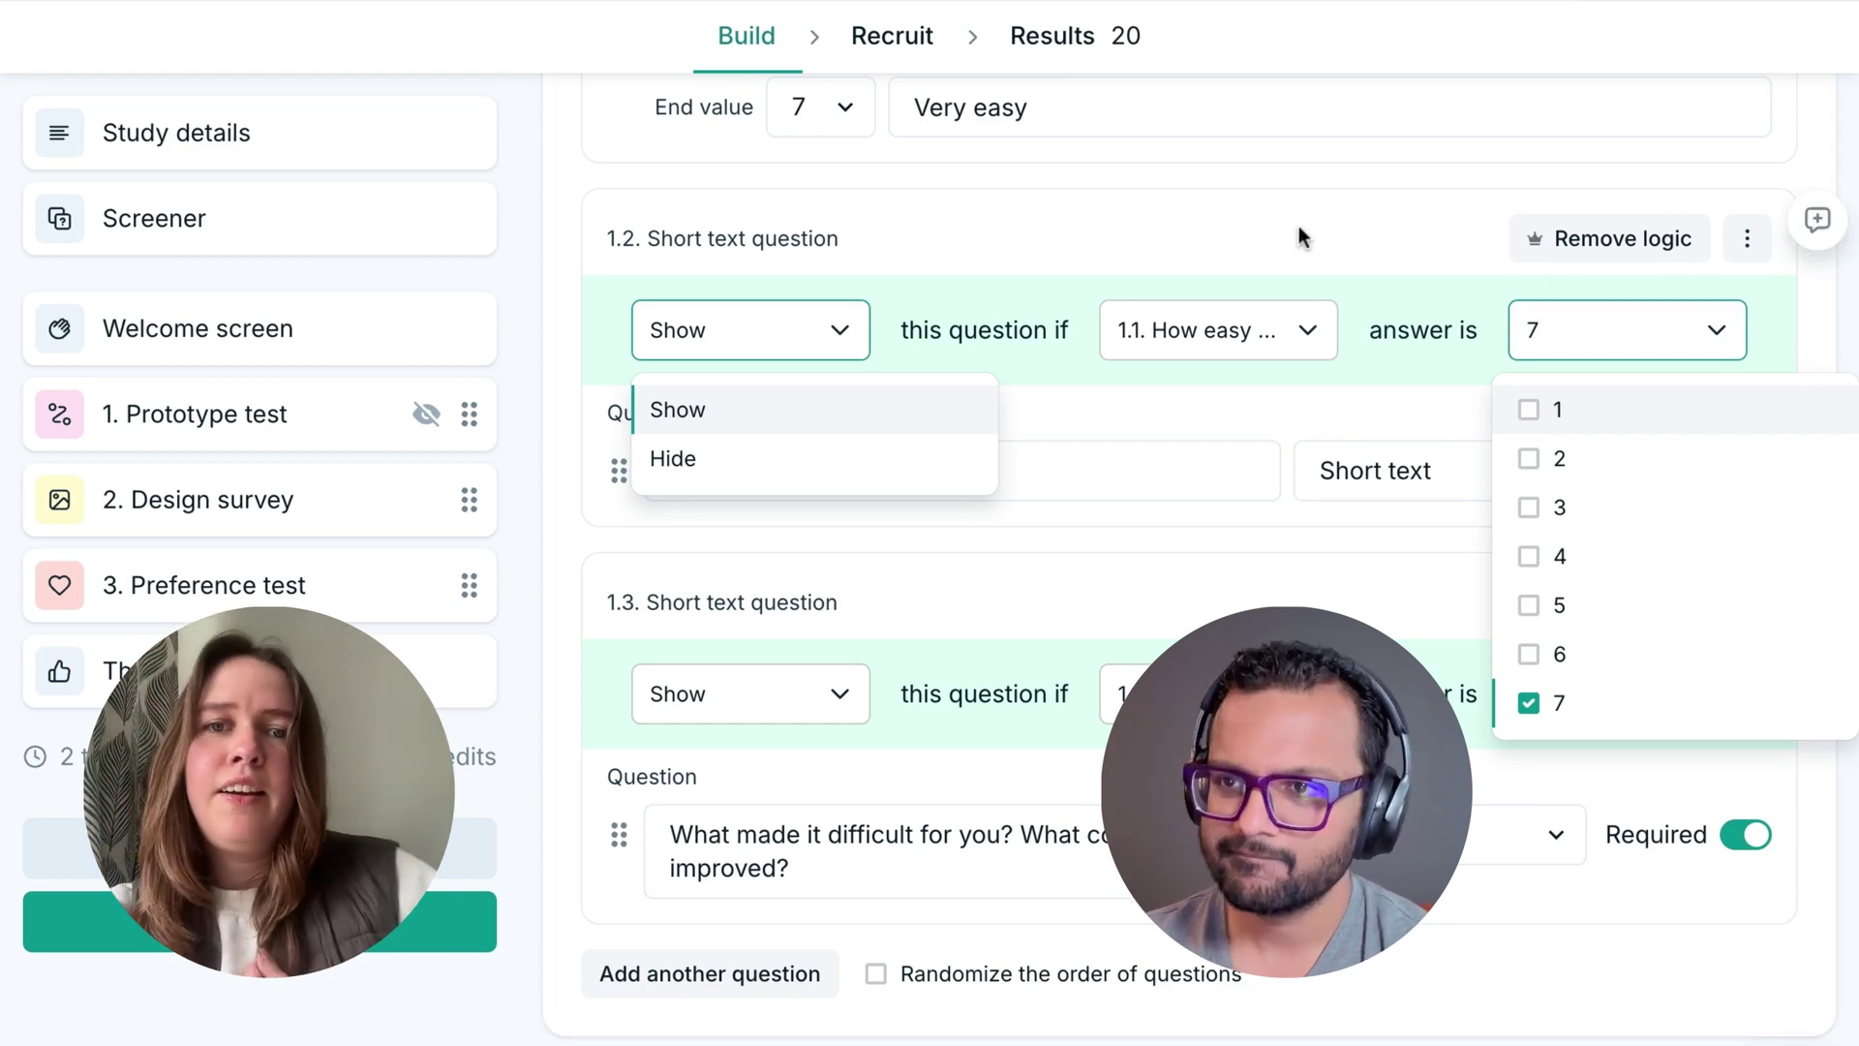
scroll(1361, 501, down, 1)
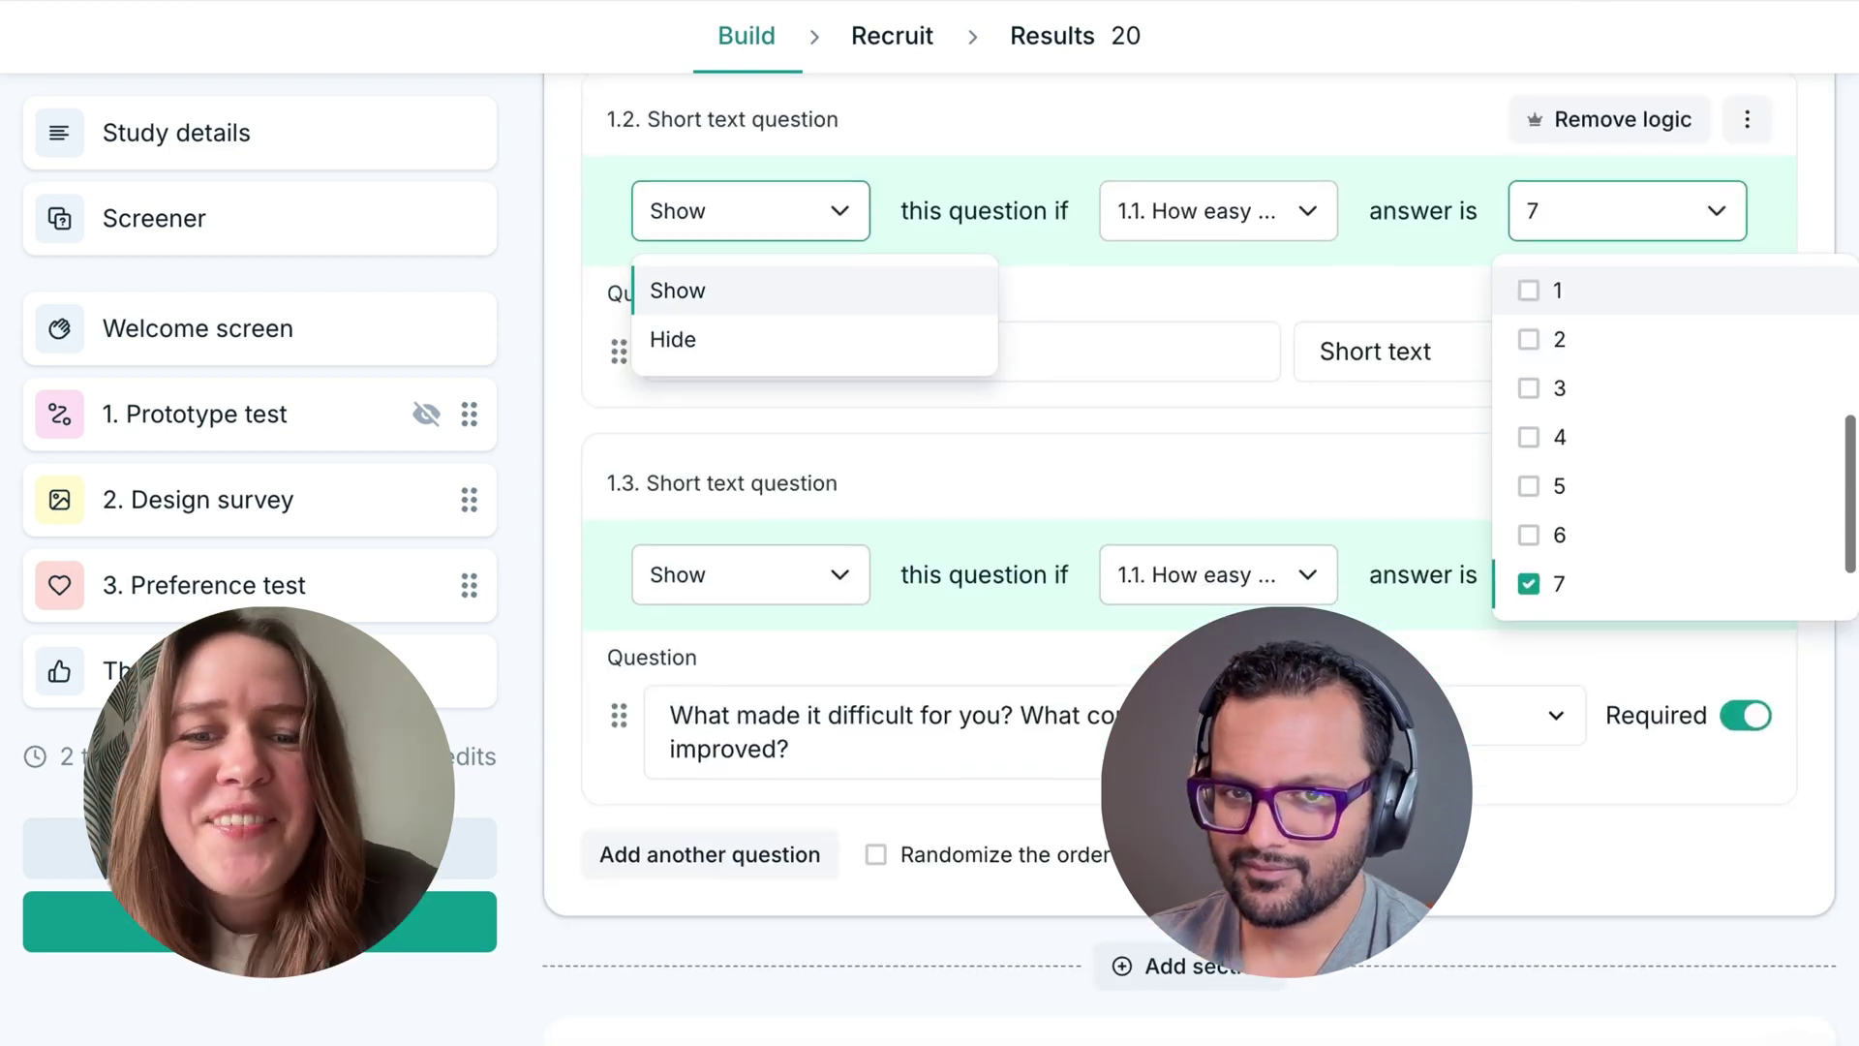
click(1063, 500)
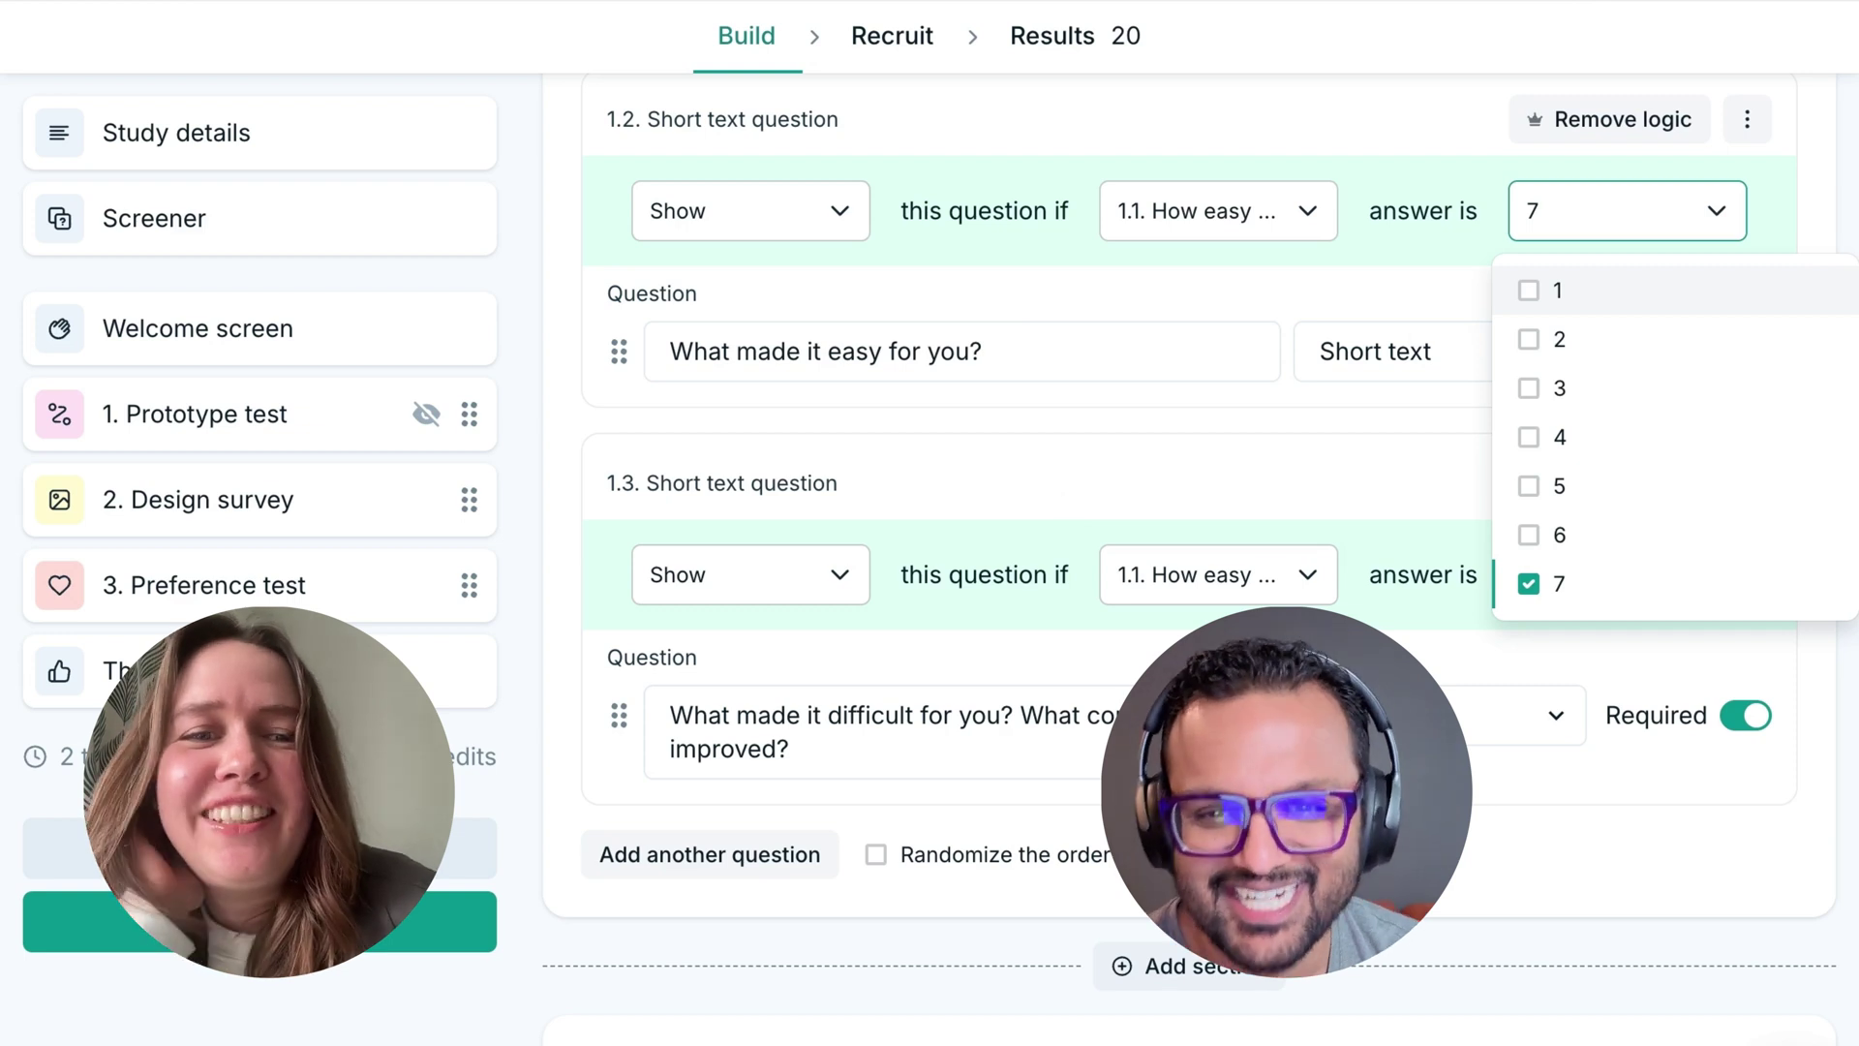
- Examine the Design survey section with its Design 1 - Swimlane.png image and linear scale question 2.1
scroll(1201, 552, down, 6)
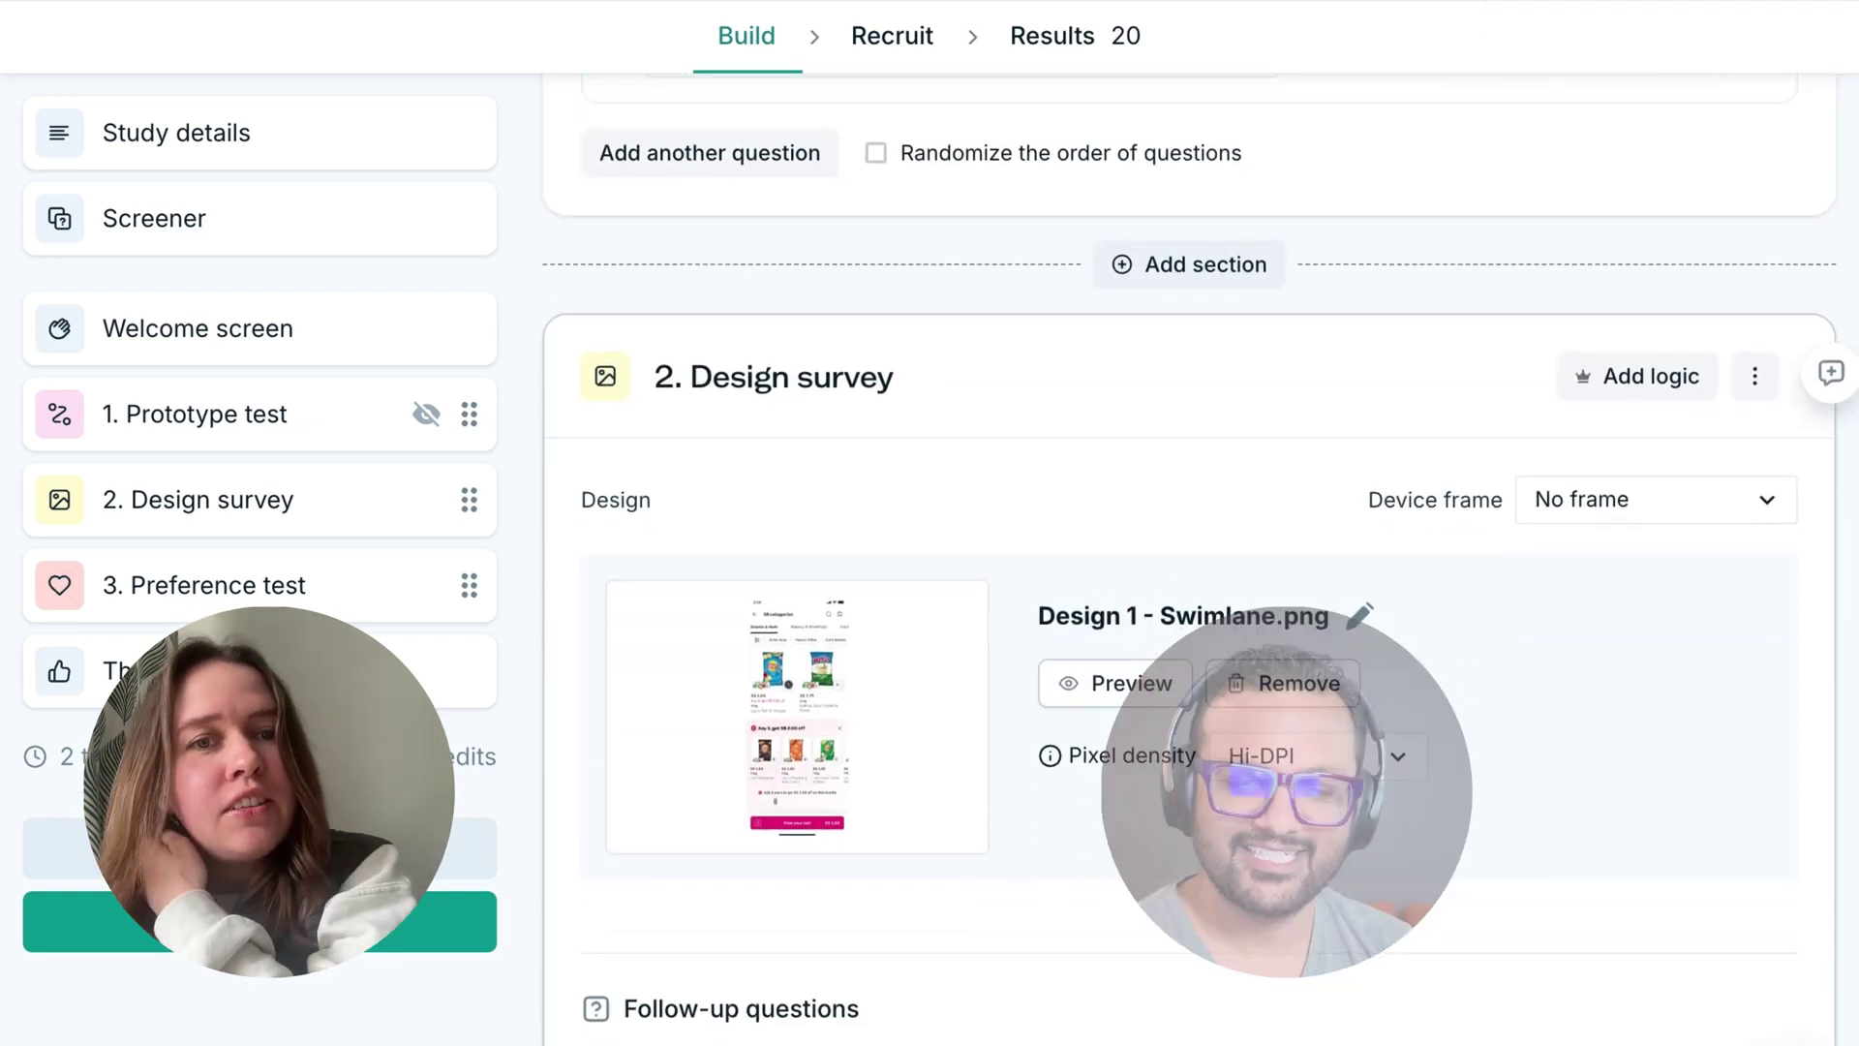
scroll(862, 158, down, 2)
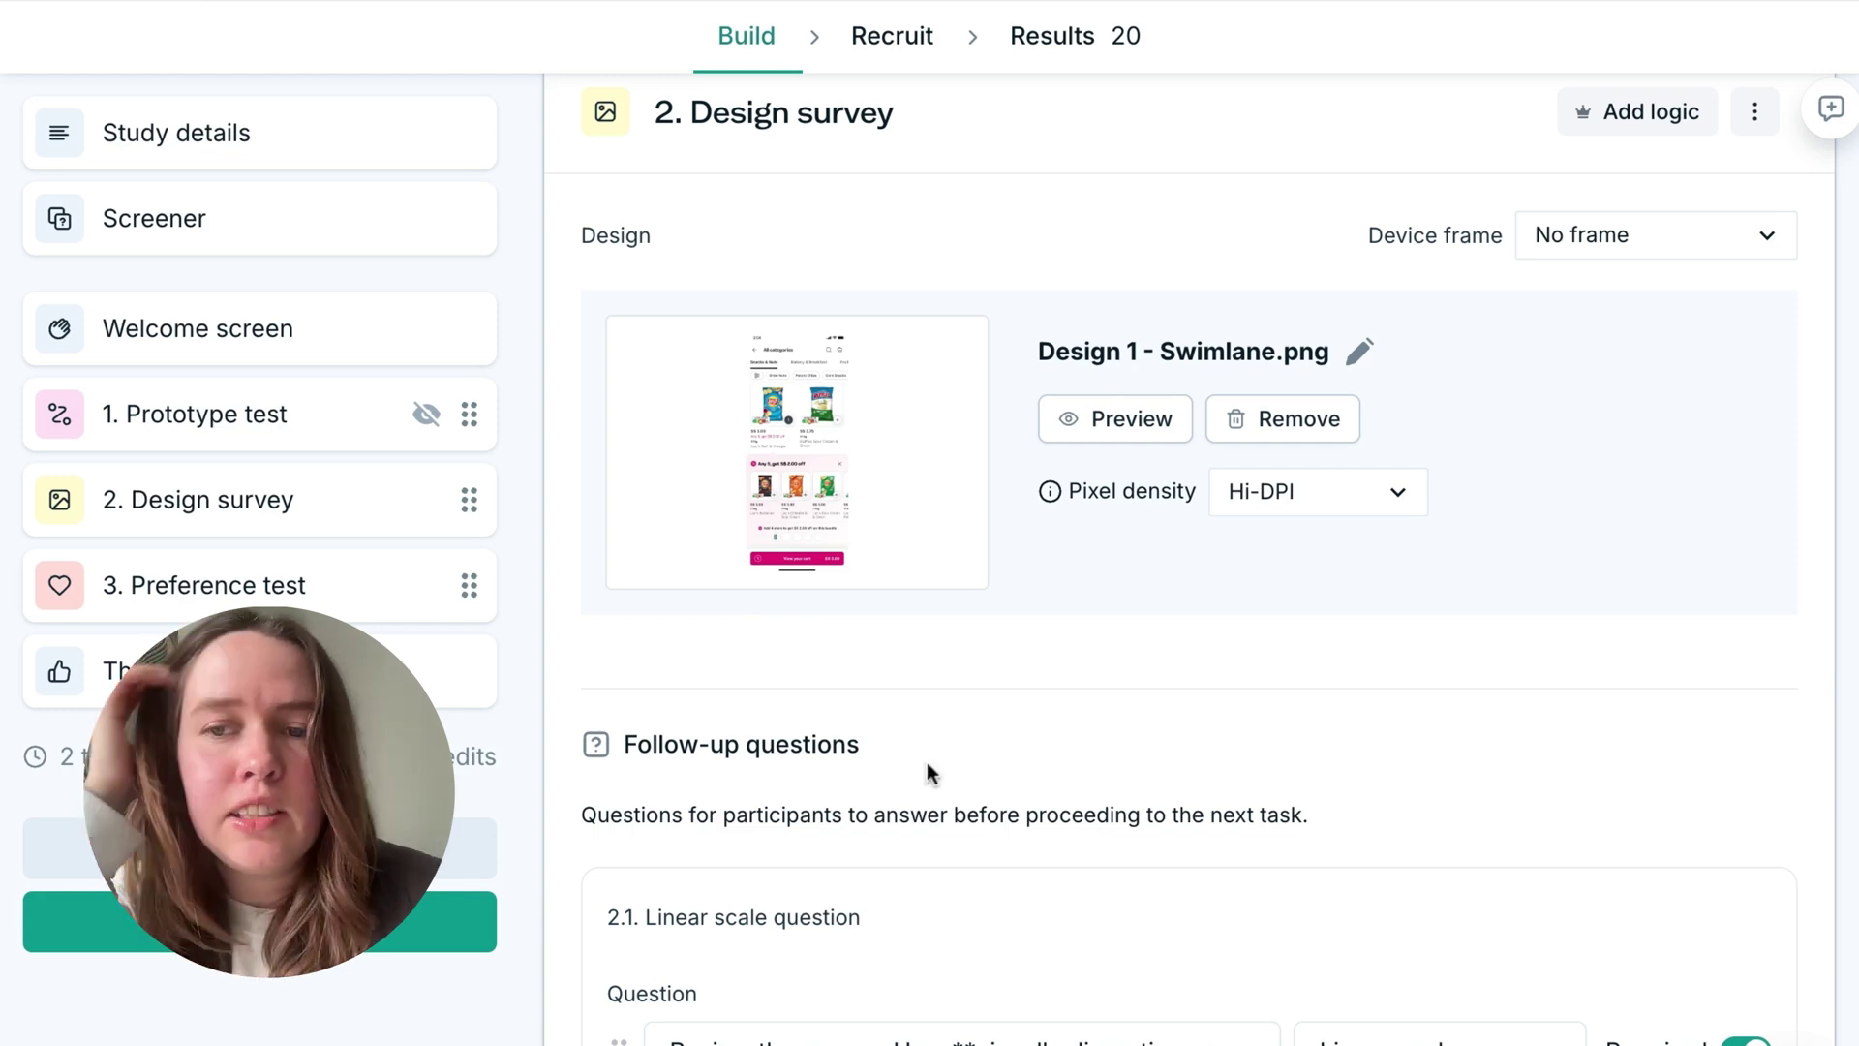
scroll(1017, 437, down, 4)
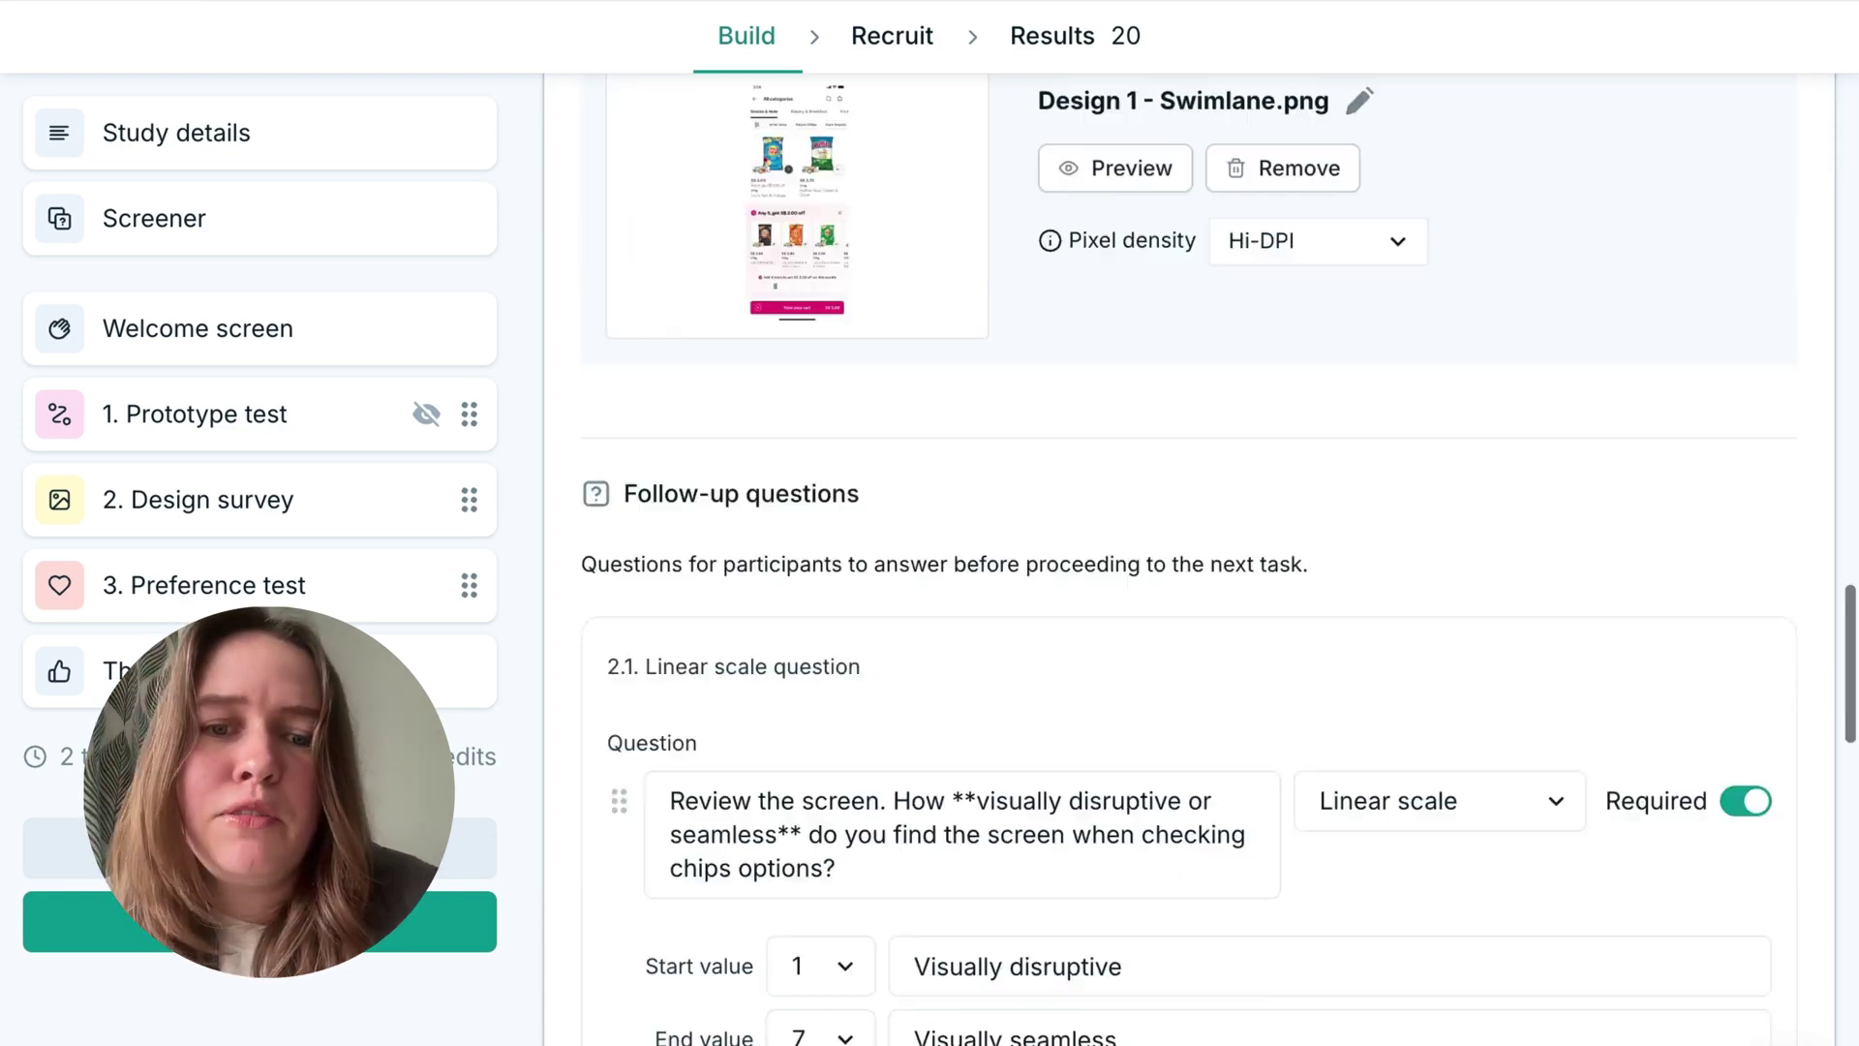
scroll(1016, 438, up, 1)
scroll(1016, 429, up, 2)
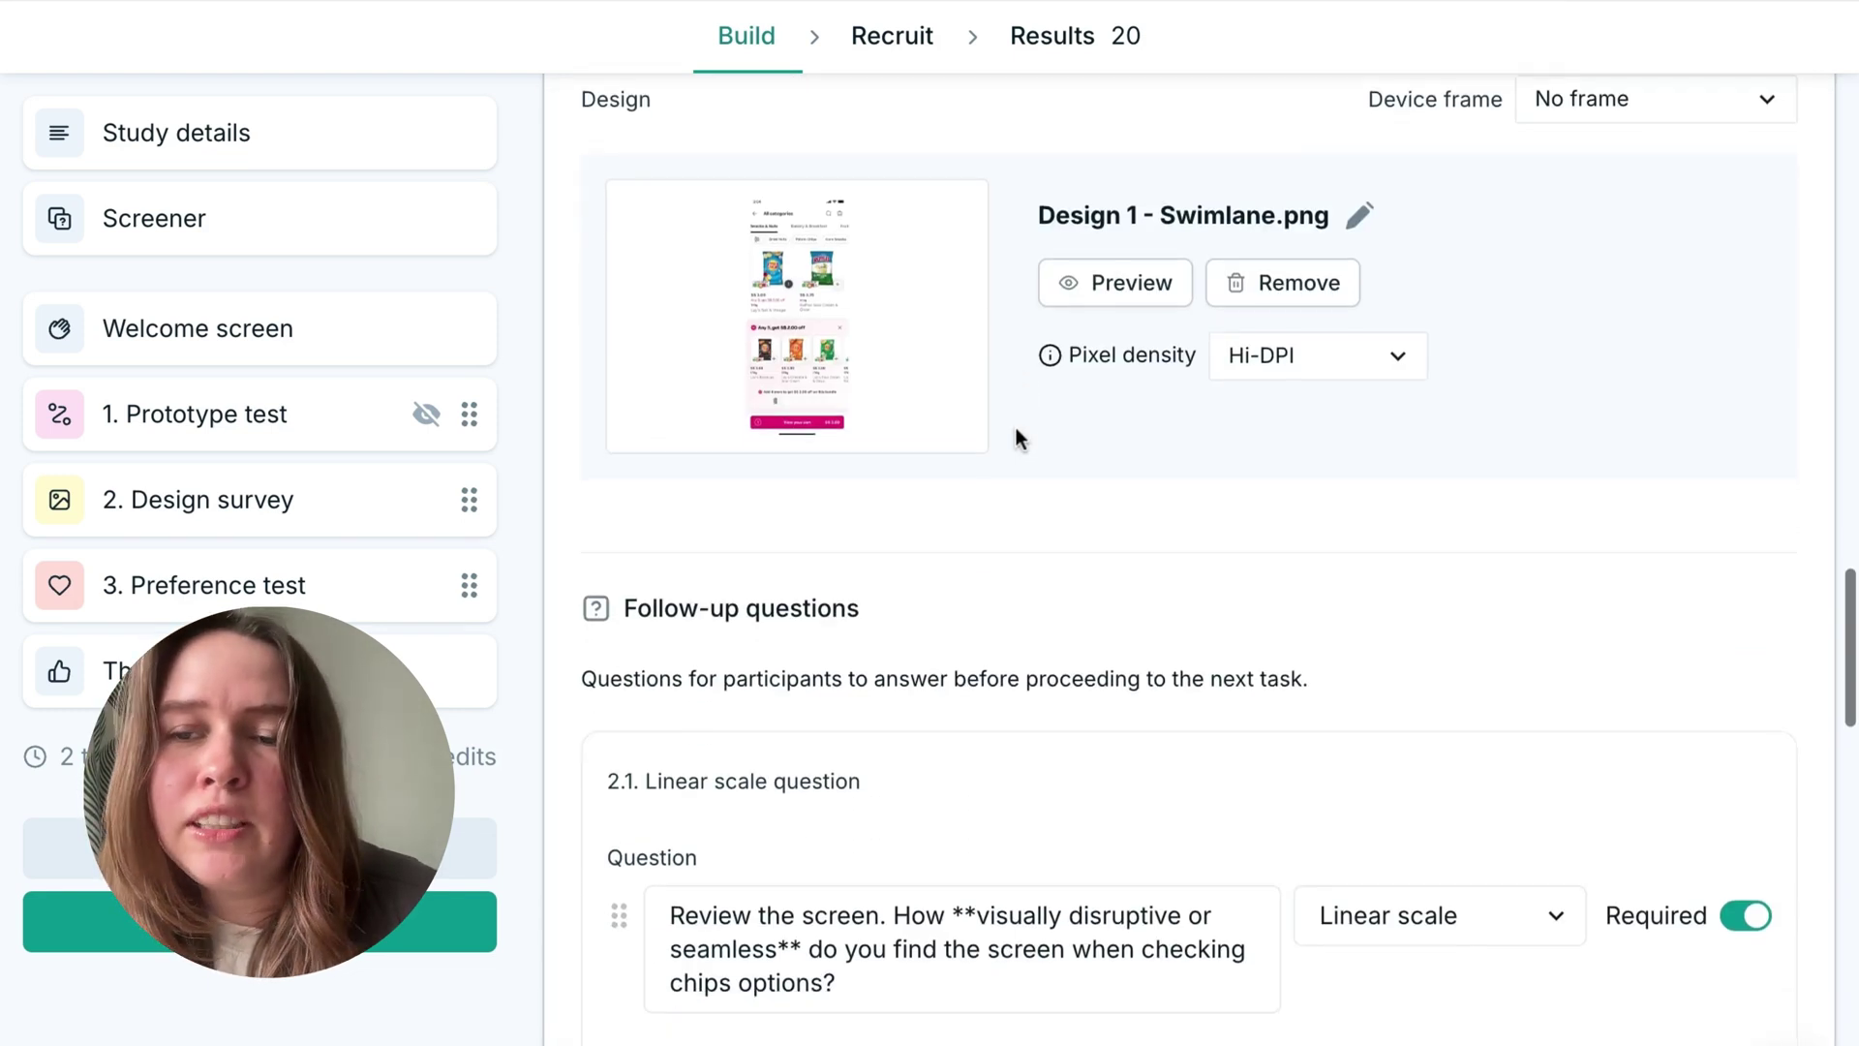
- Examine the wording of linear scale question 2.1 and its Visually disruptive to Visually seamless labels alongside the Design survey image
scroll(1015, 429, down, 2)
scroll(950, 579, down, 2)
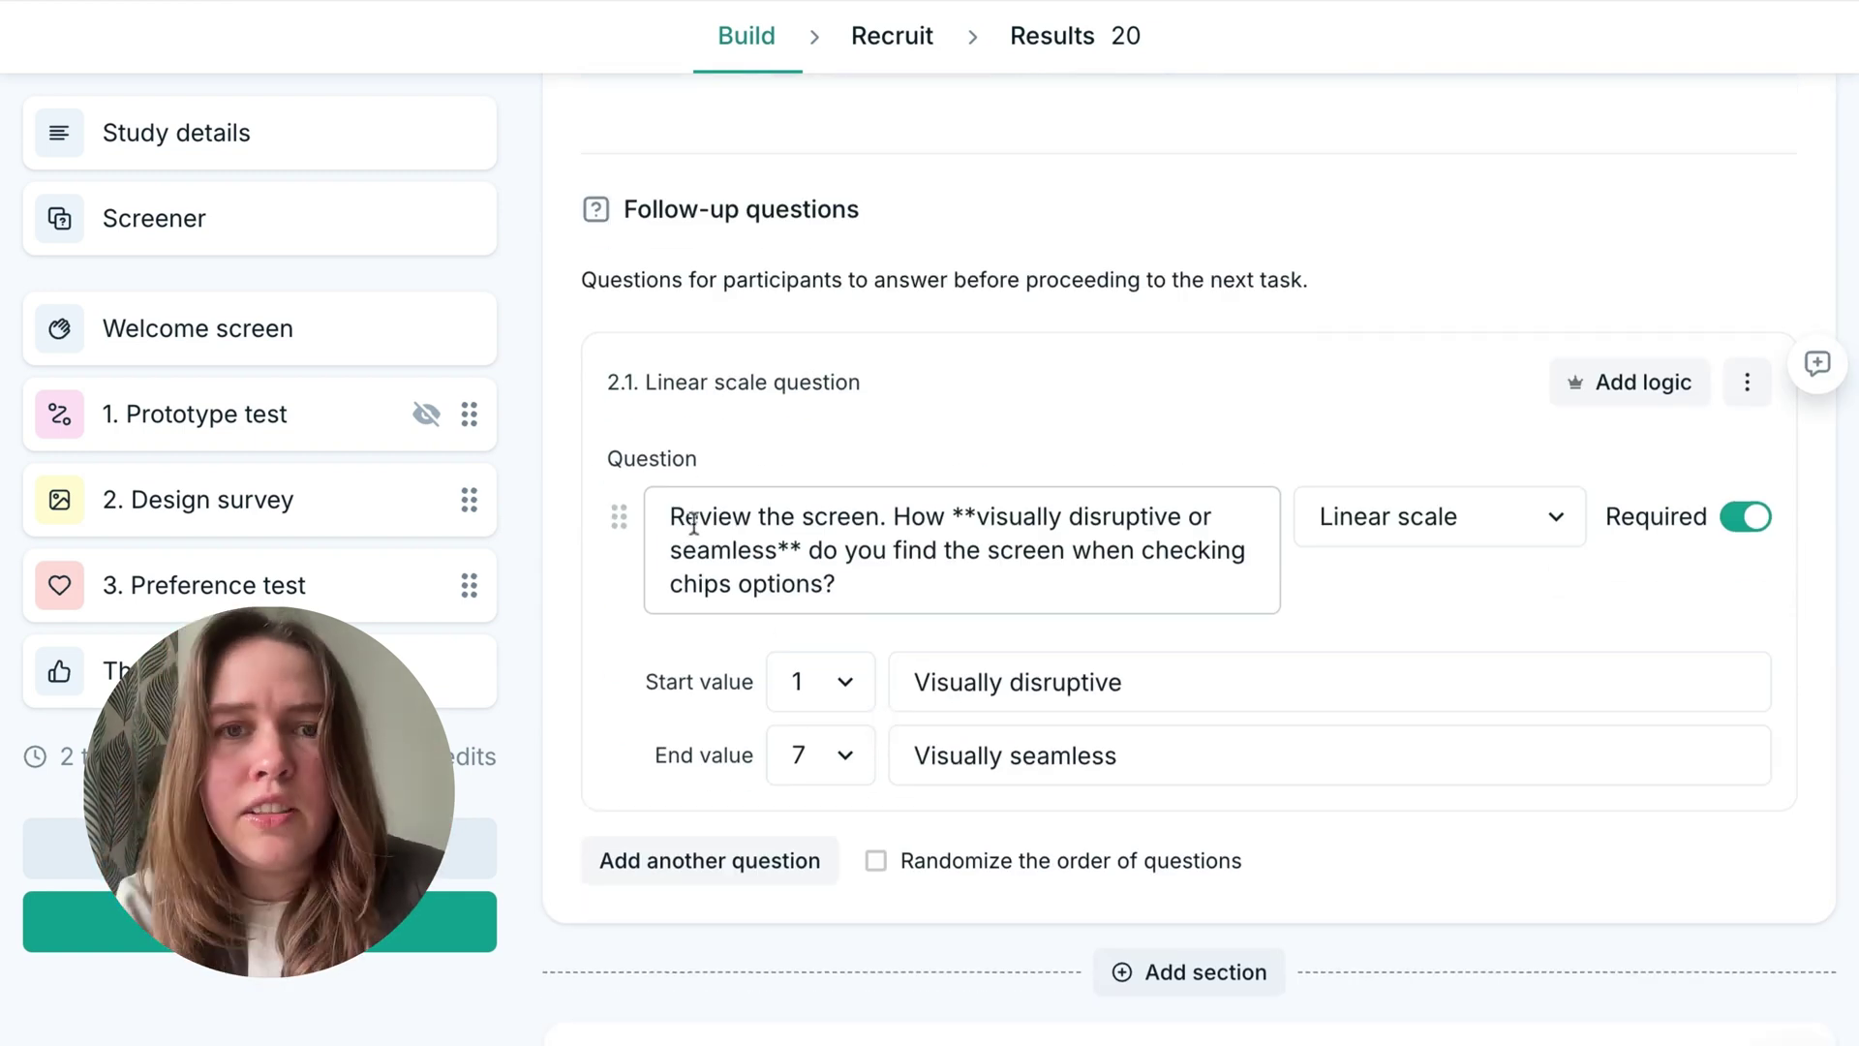
scroll(694, 522, up, 4)
scroll(746, 340, up, 2)
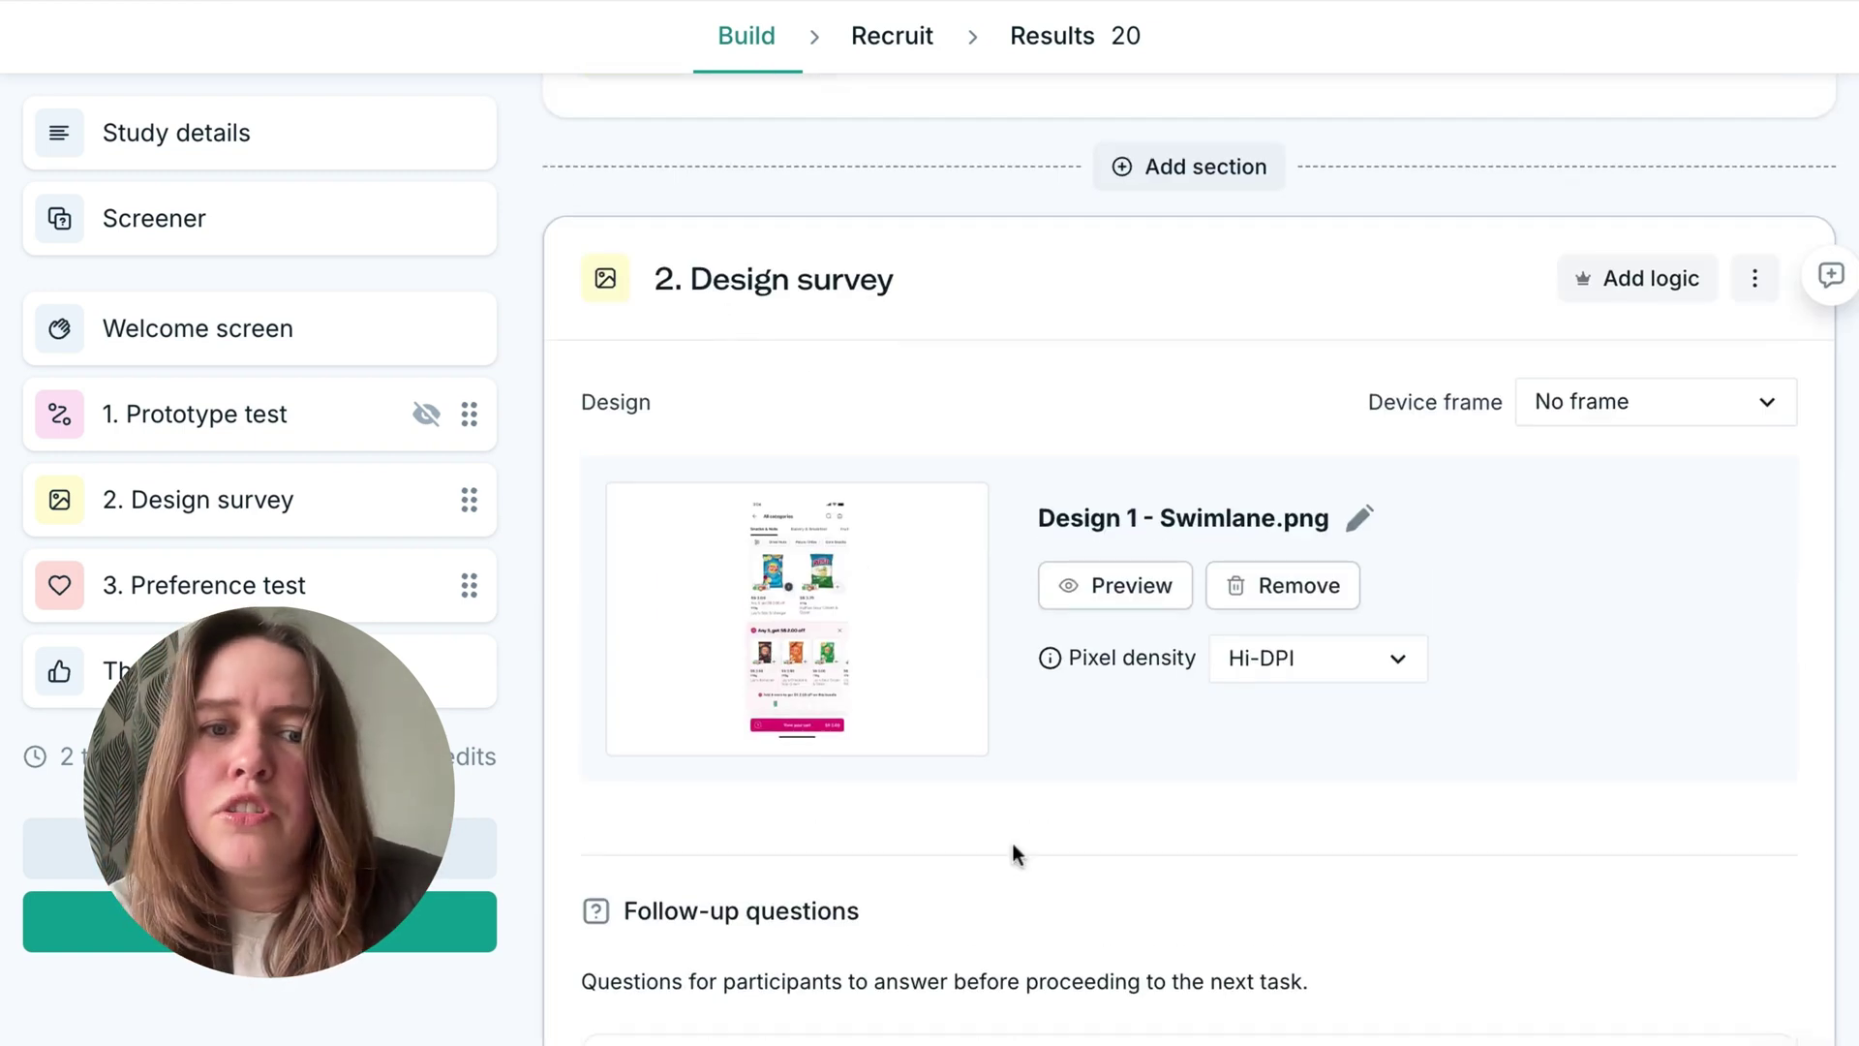
scroll(827, 797, down, 3)
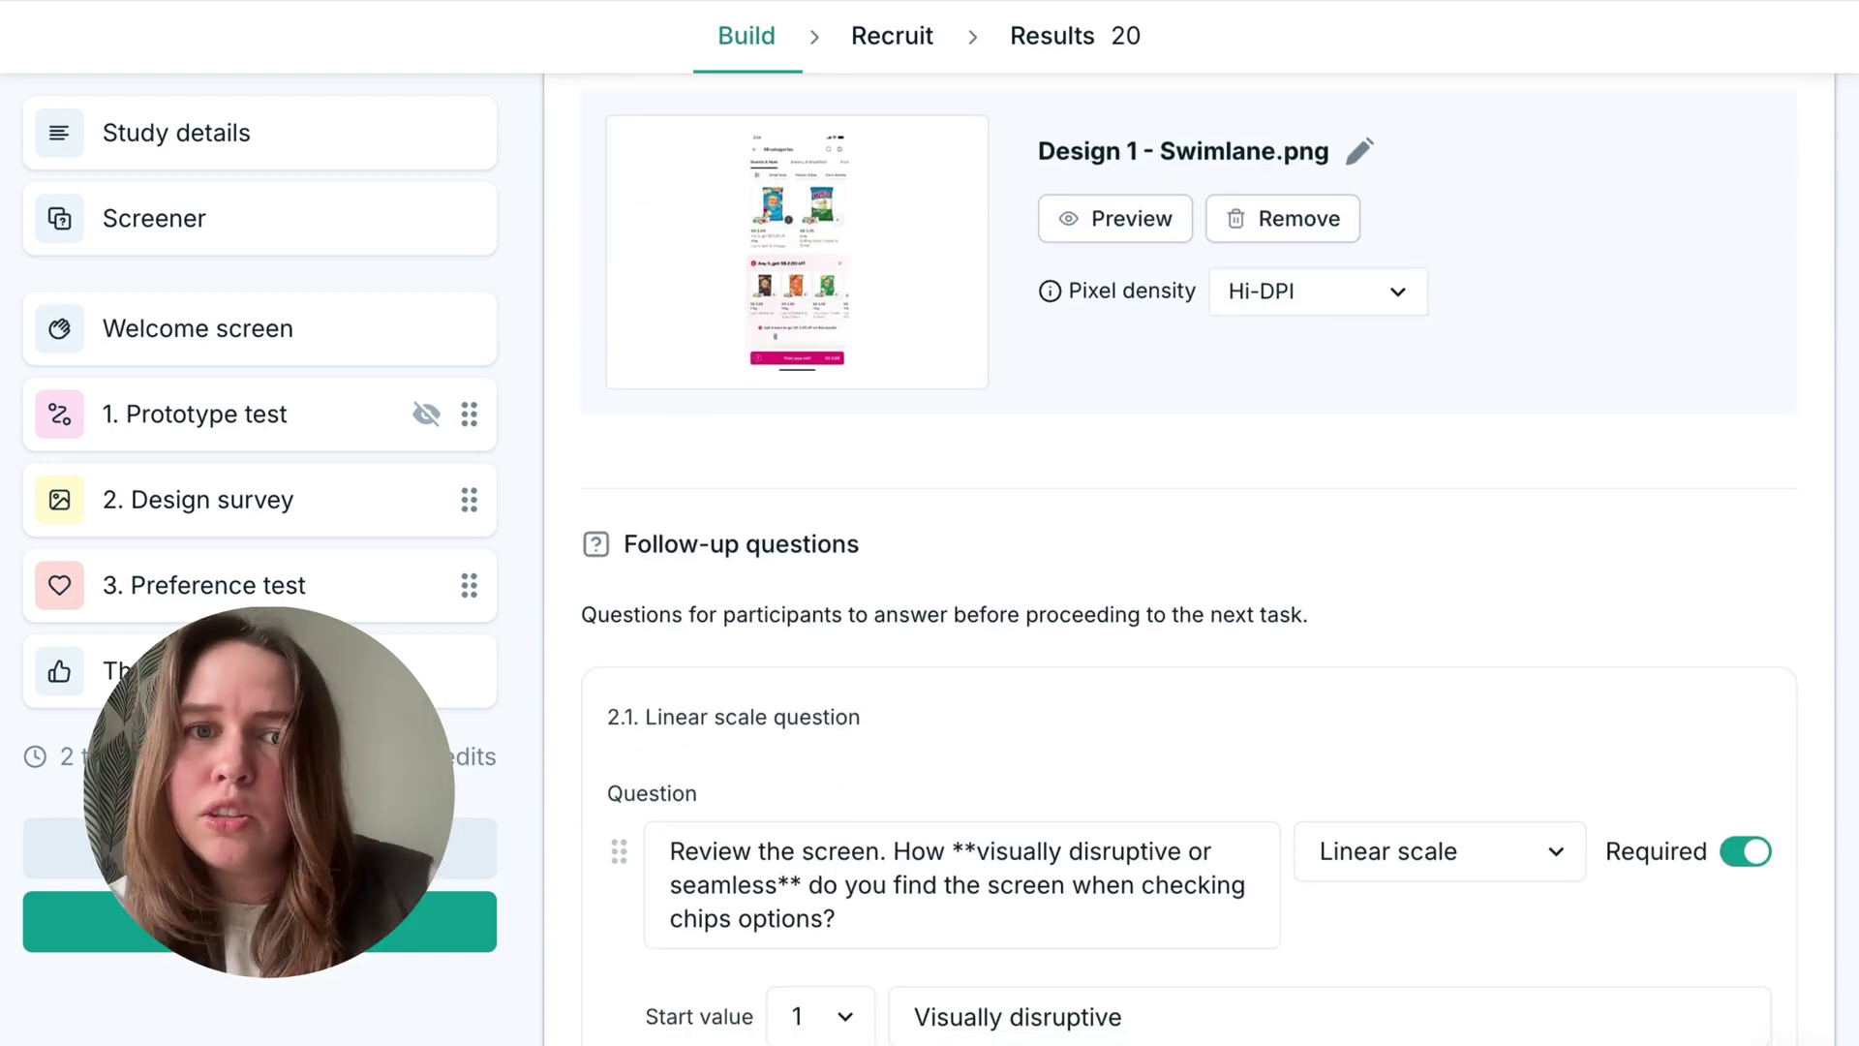
scroll(900, 523, down, 3)
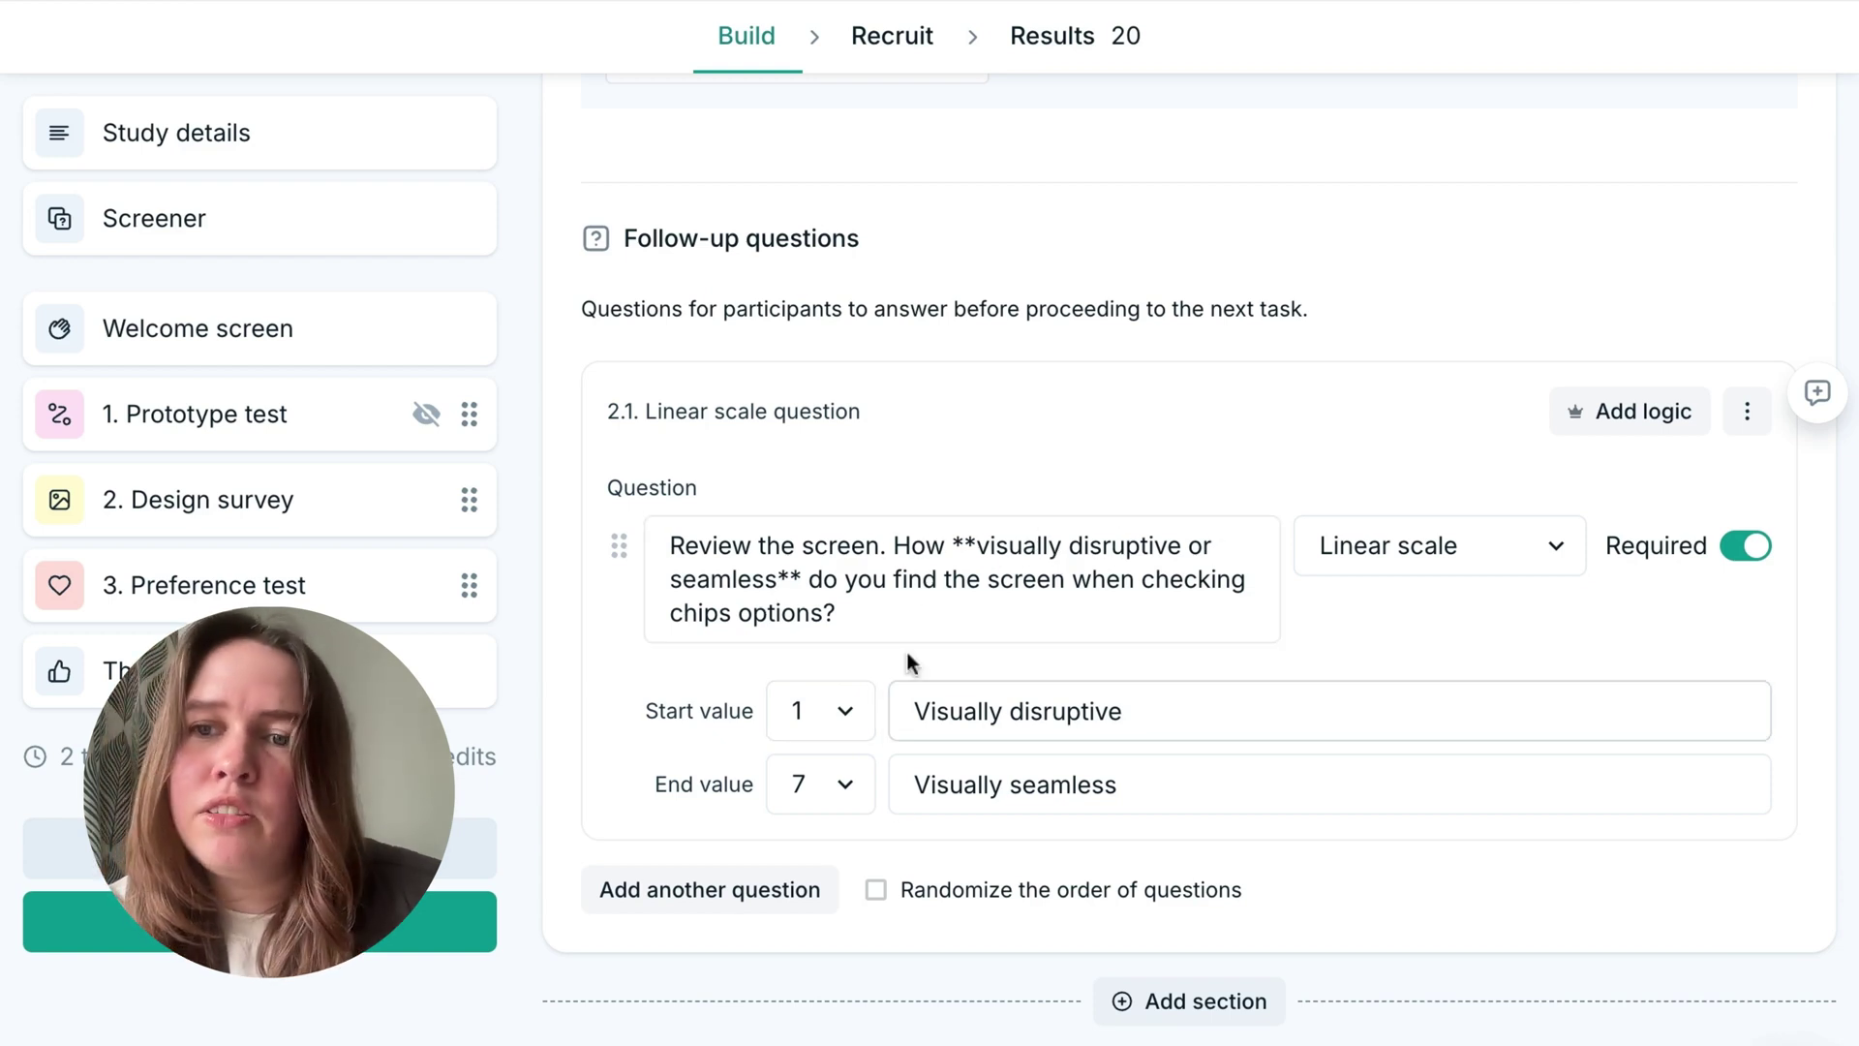
scroll(898, 842, down, 3)
scroll(903, 815, down, 1)
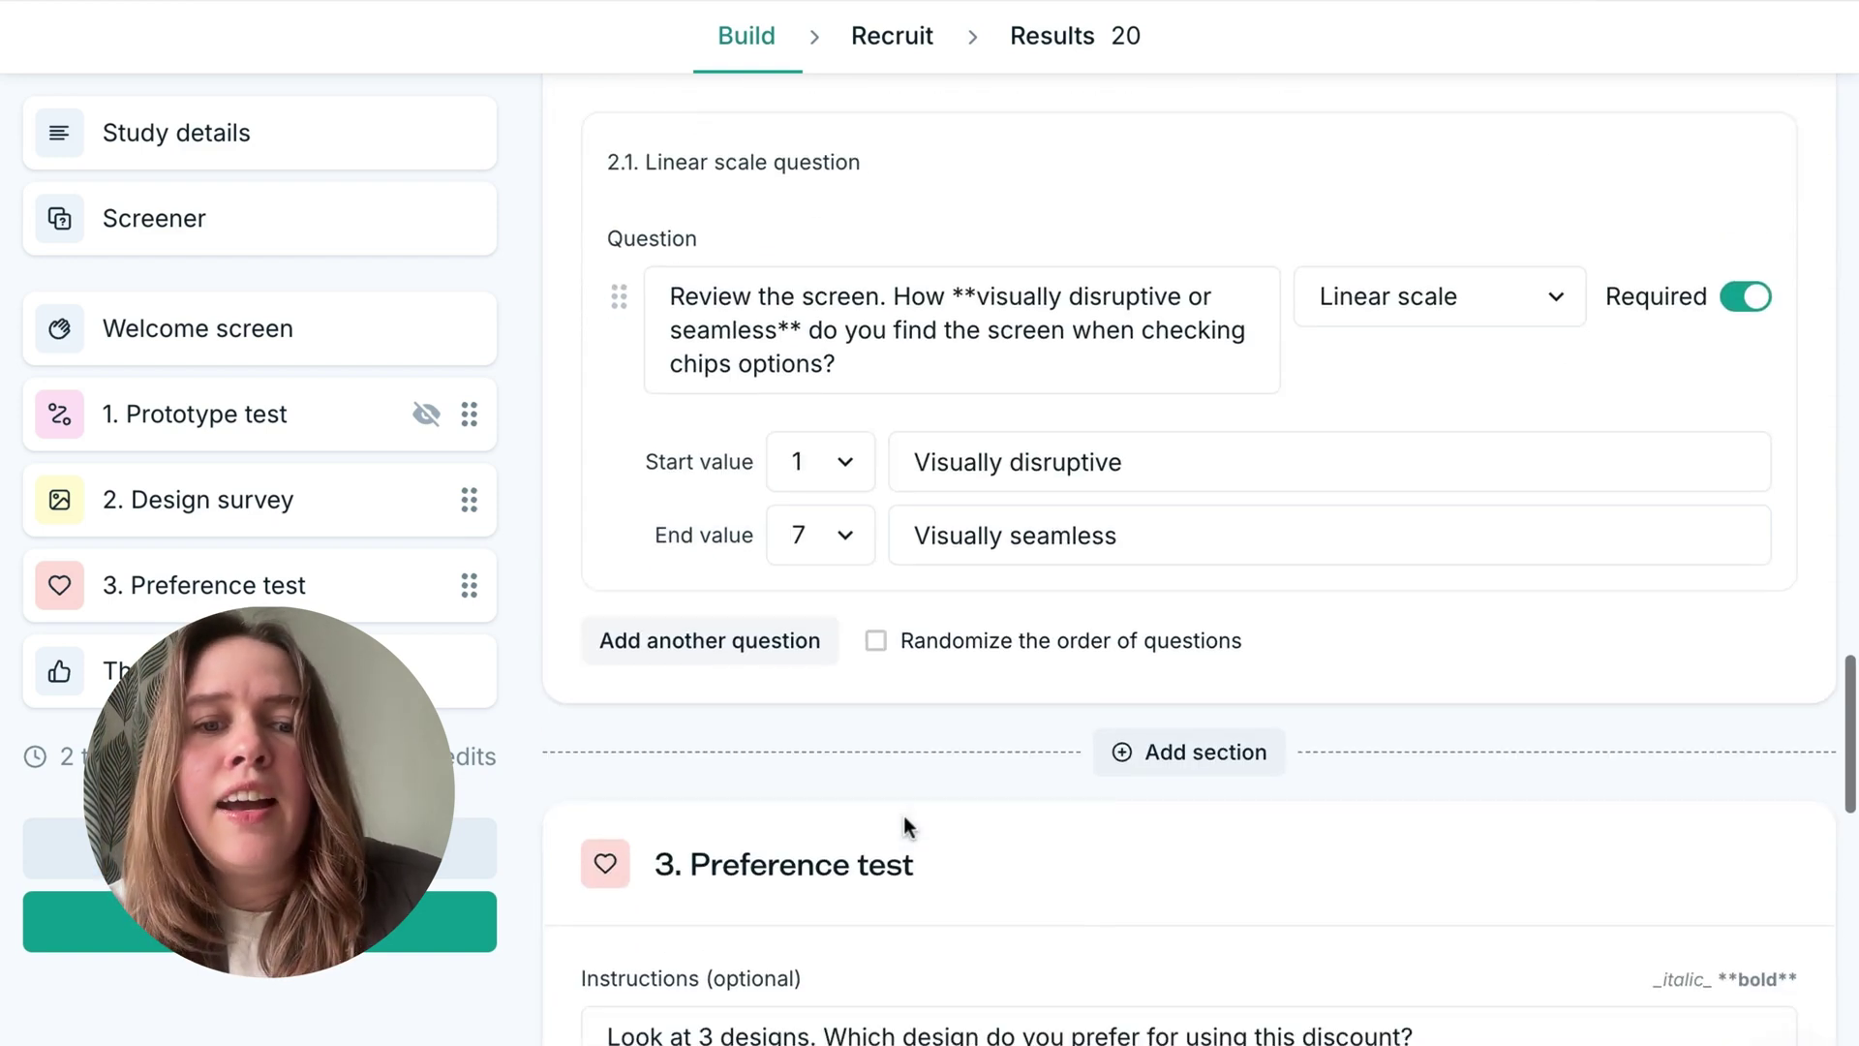
scroll(903, 815, up, 1)
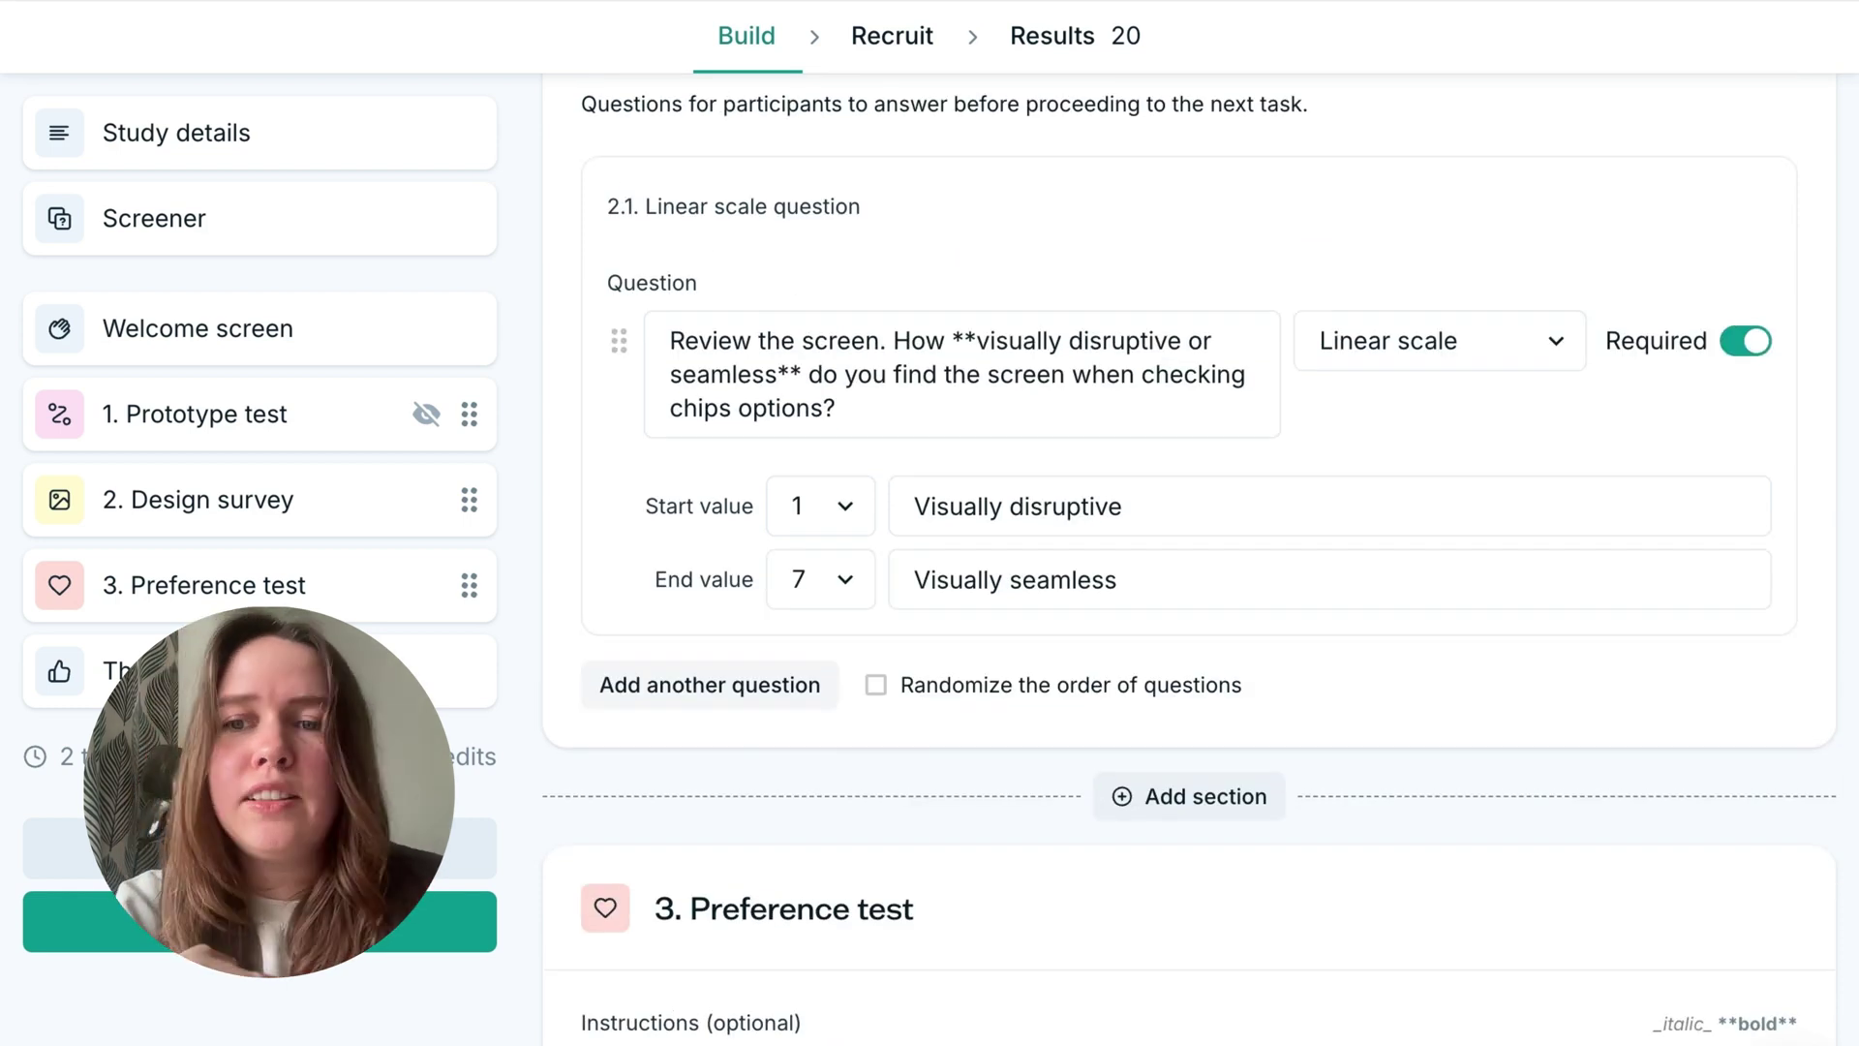
scroll(866, 746, down, 1)
scroll(865, 746, up, 1)
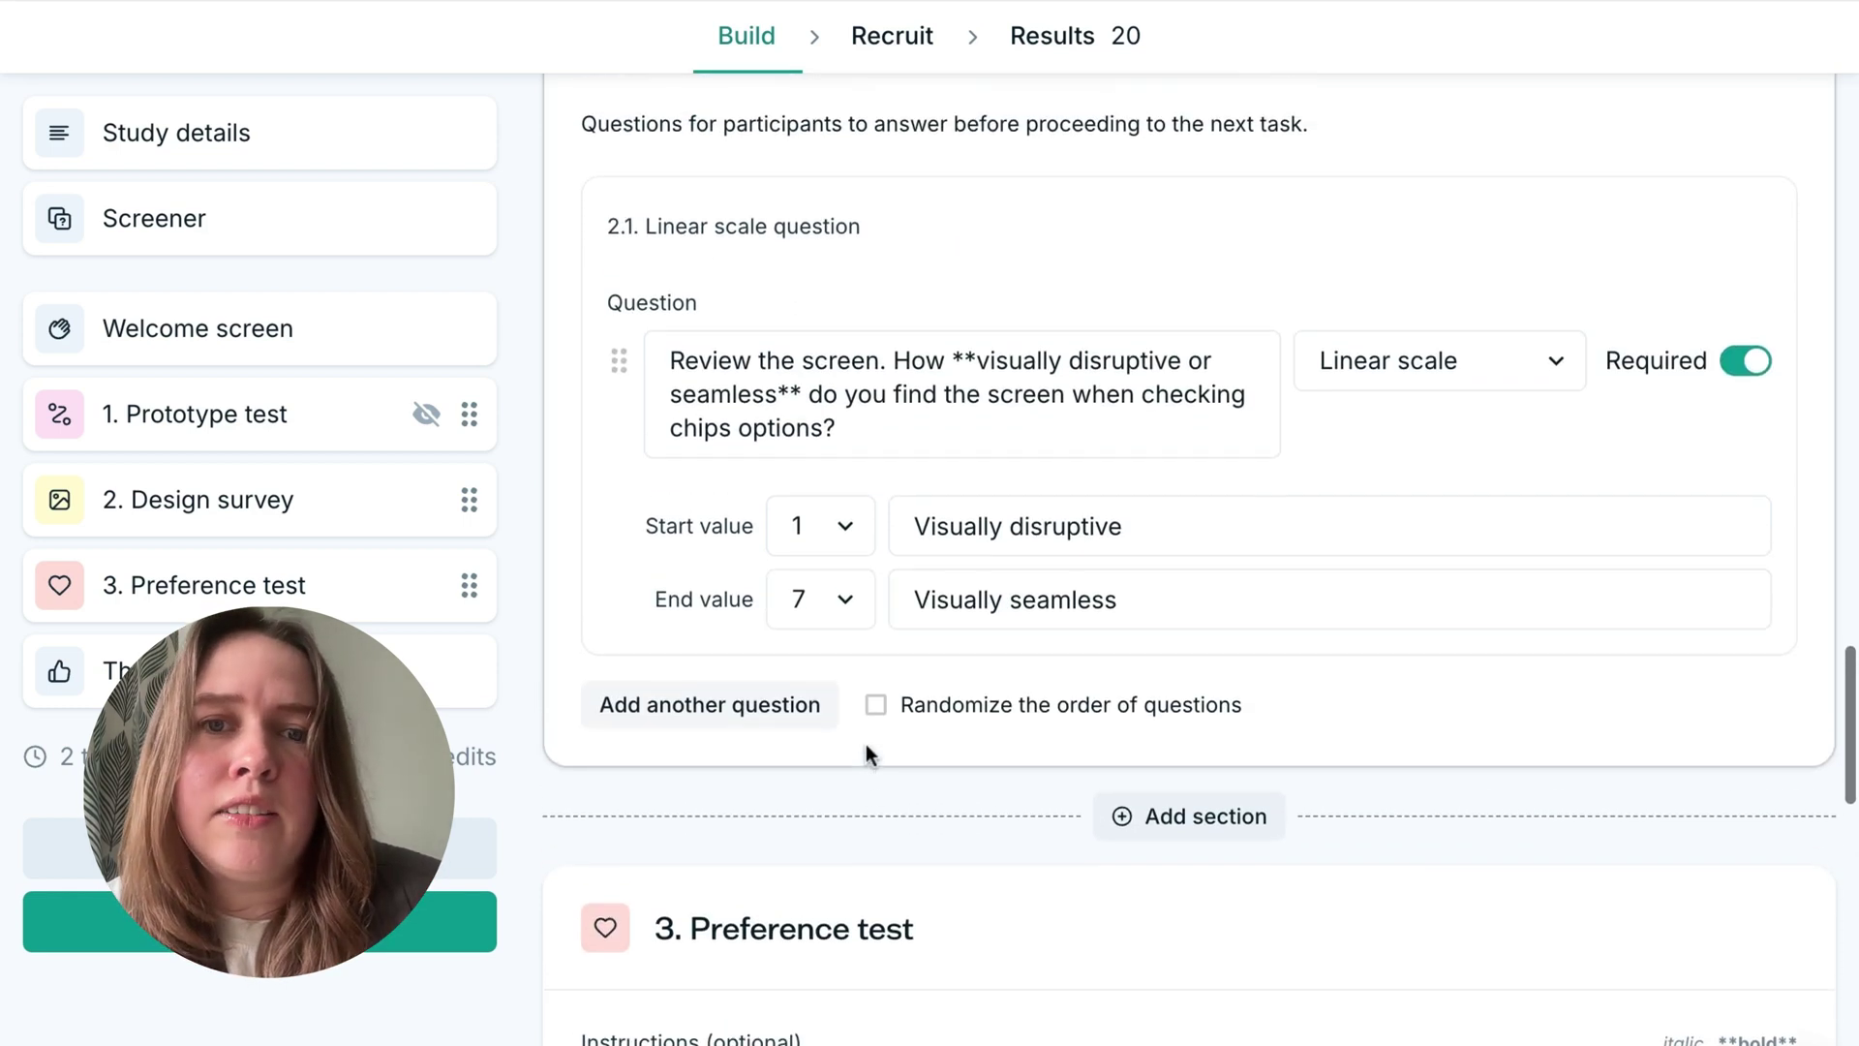
- Examine the Preference test section's instructions and its three GIF designs, from Design 1 to Design 3 - Component and Campaign page
scroll(865, 743, down, 9)
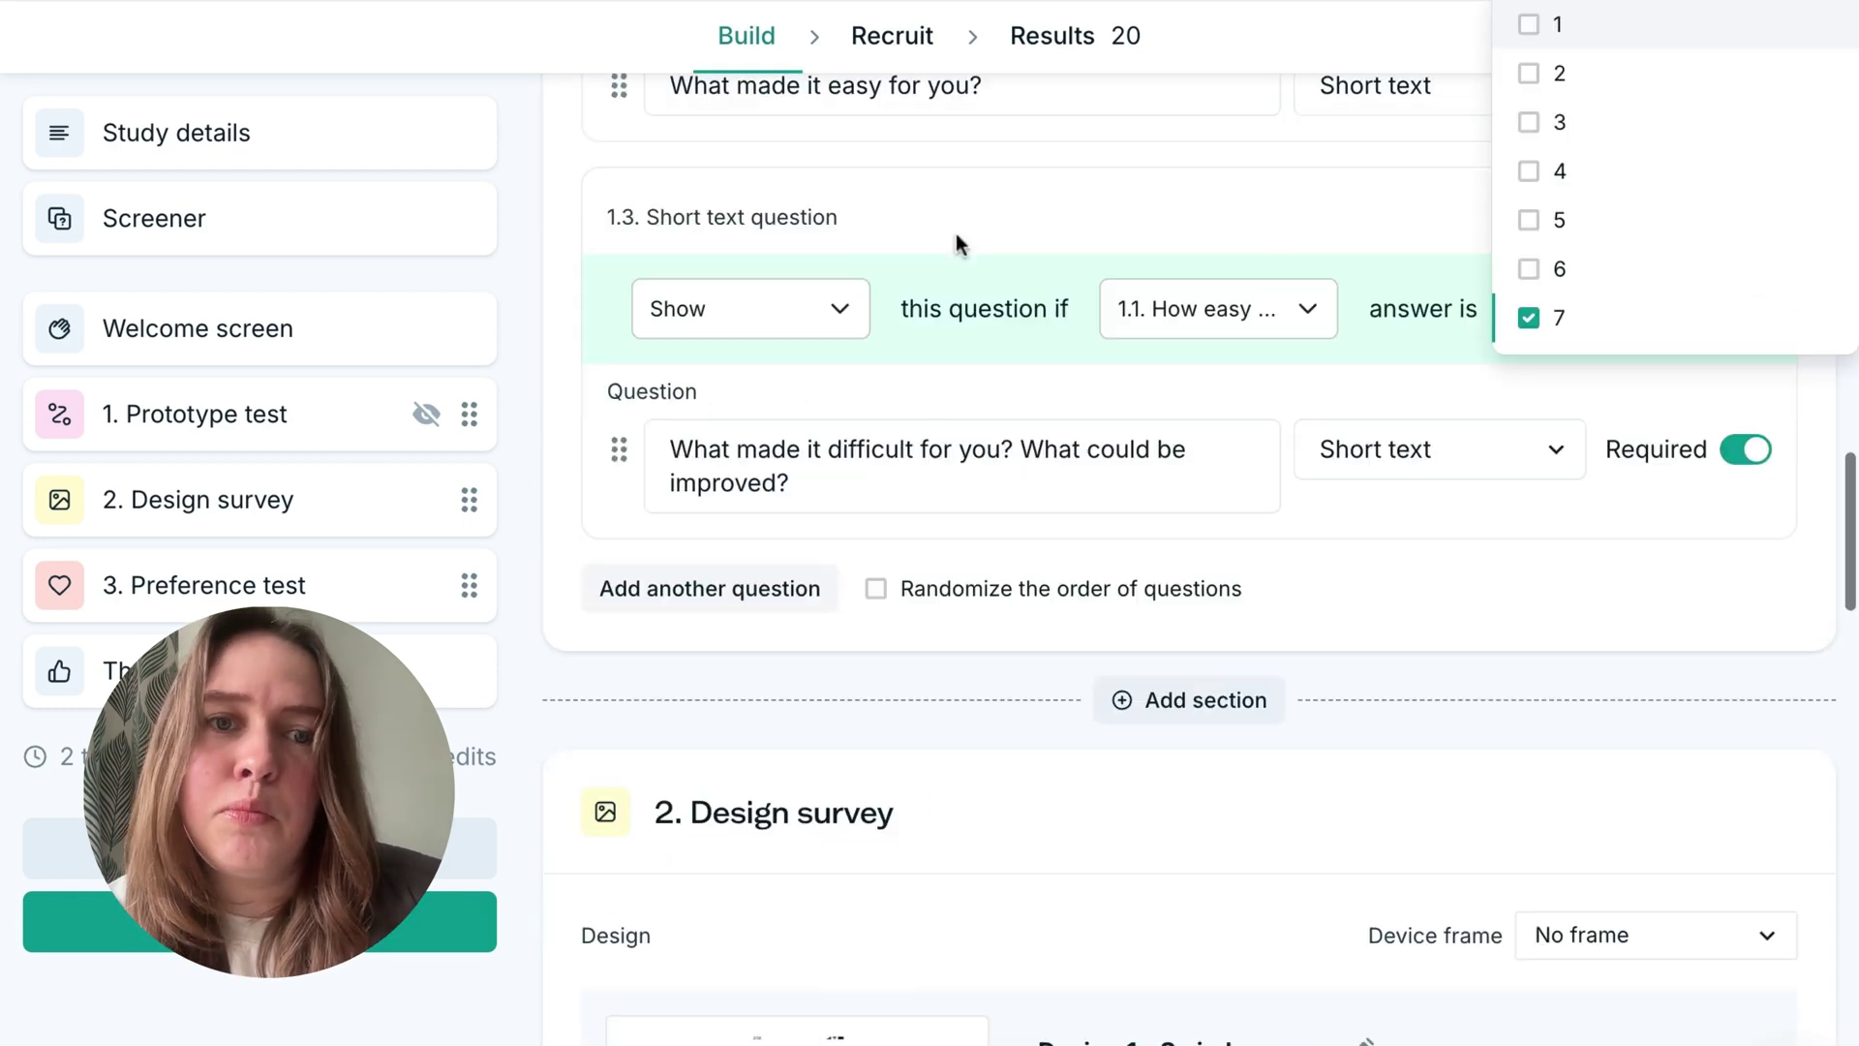
scroll(874, 803, down, 15)
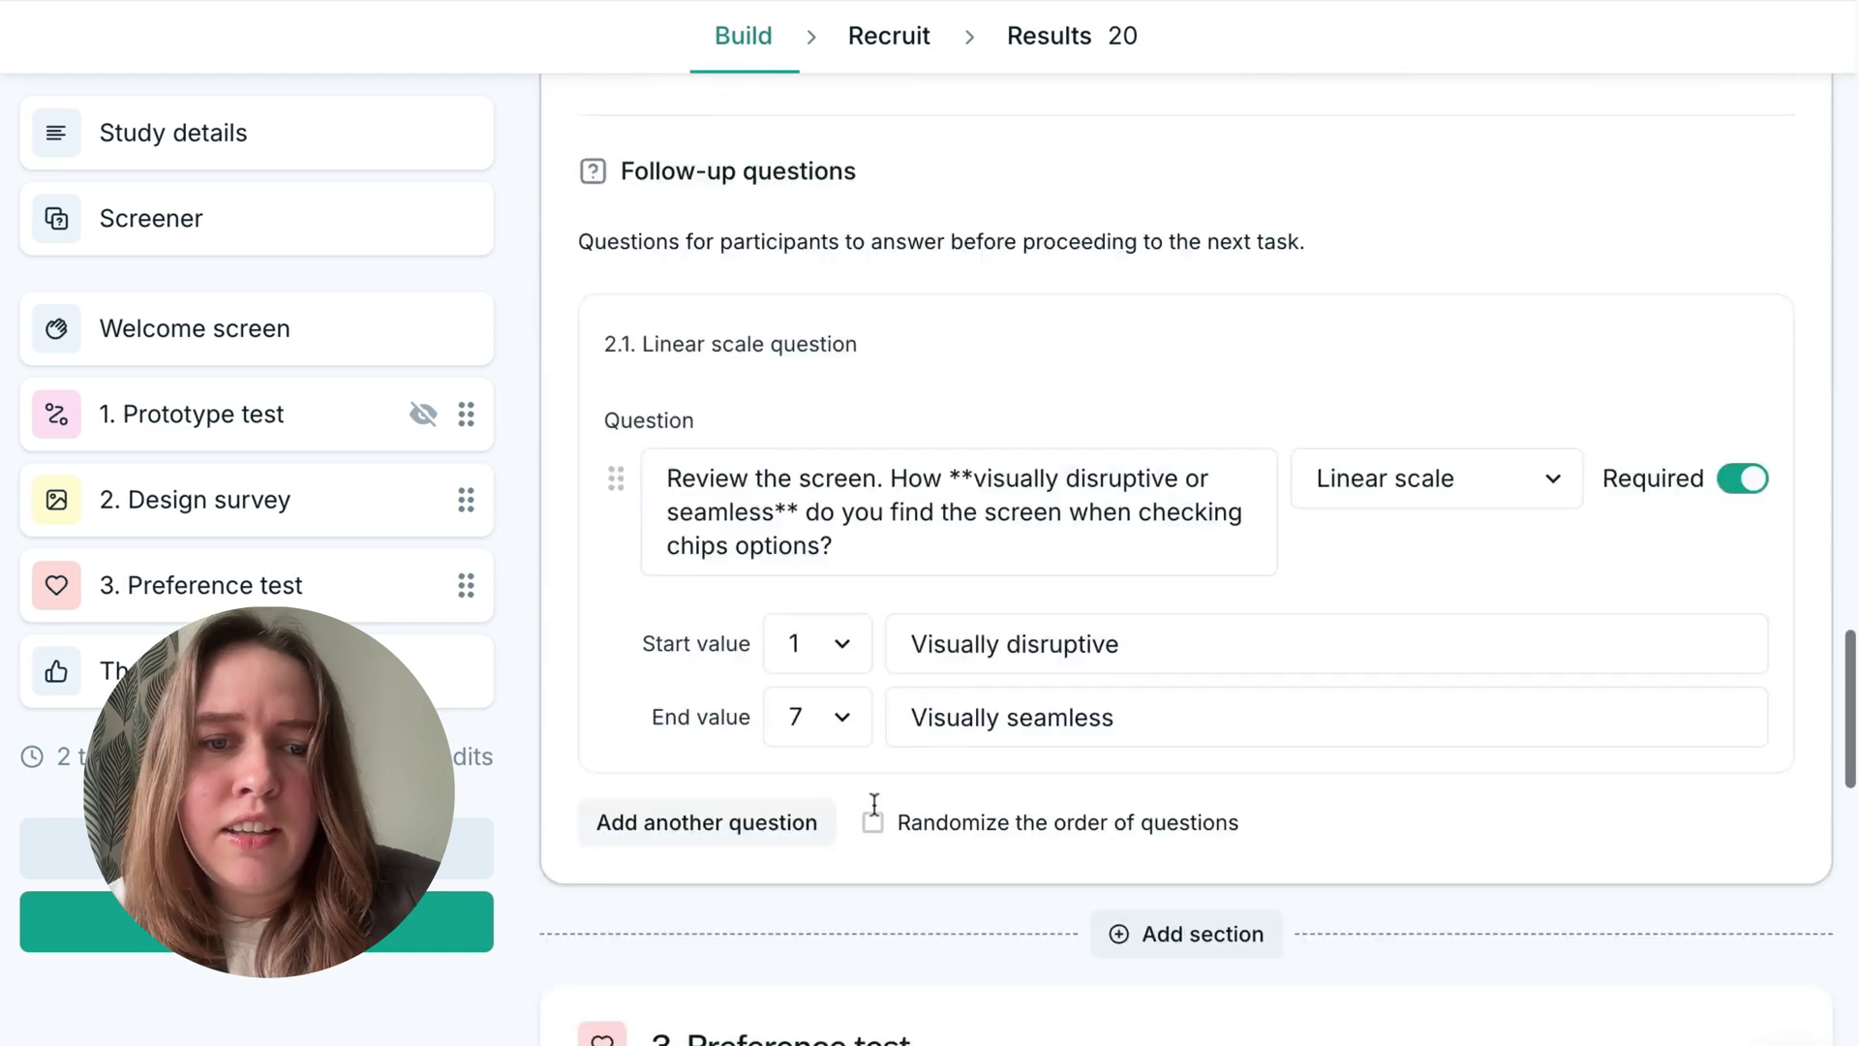
scroll(906, 777, down, 3)
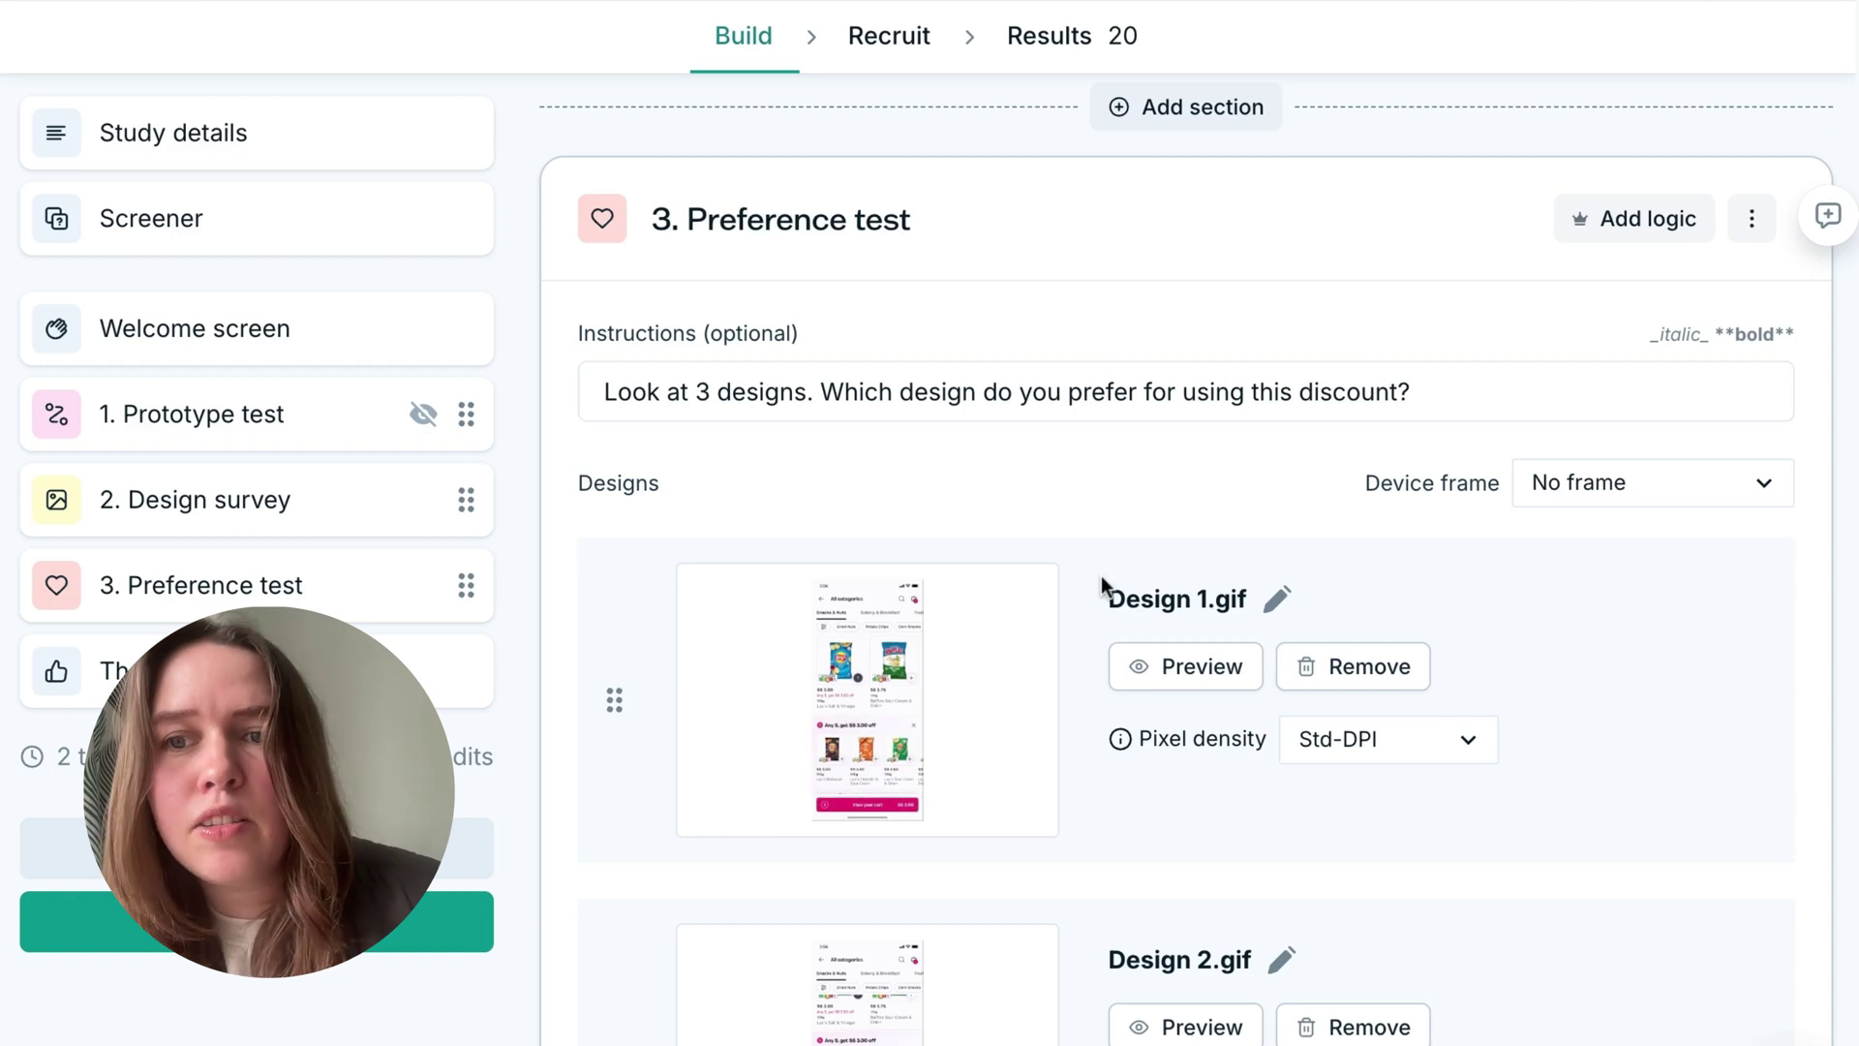
scroll(1112, 802, down, 5)
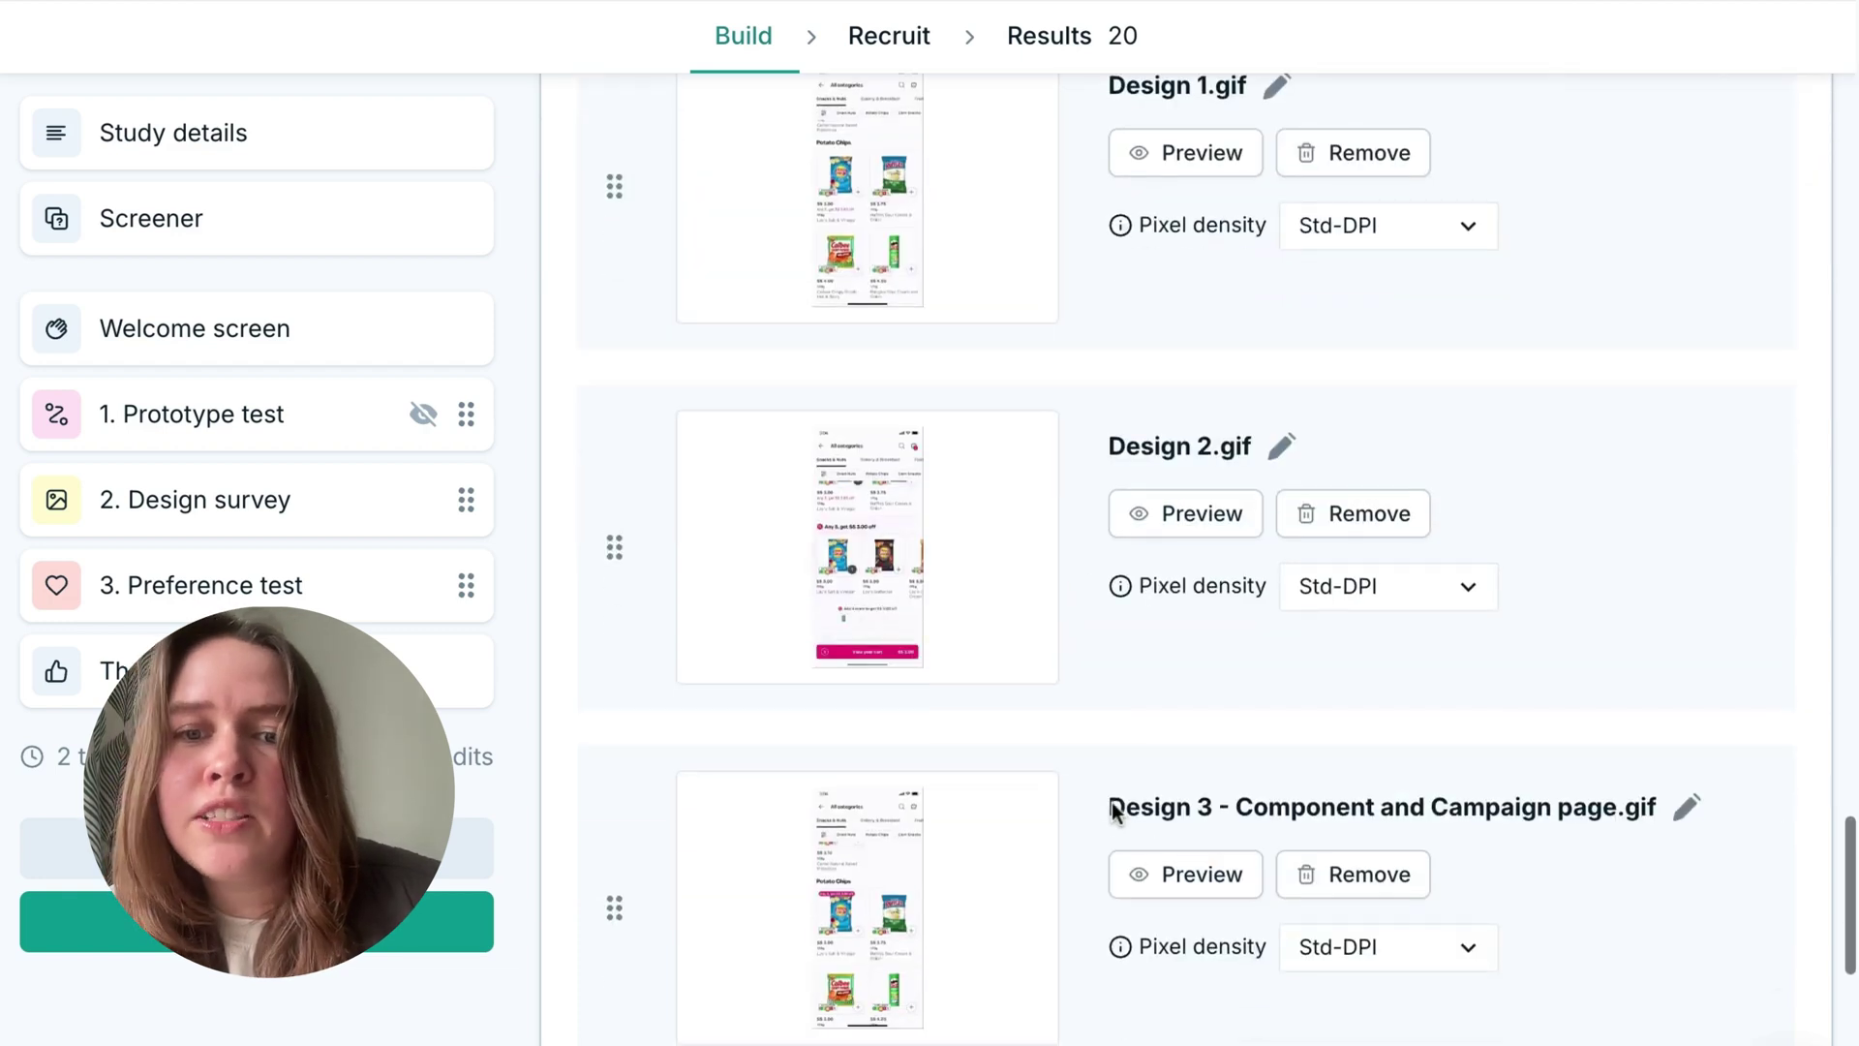
scroll(1114, 810, up, 4)
scroll(1148, 702, up, 2)
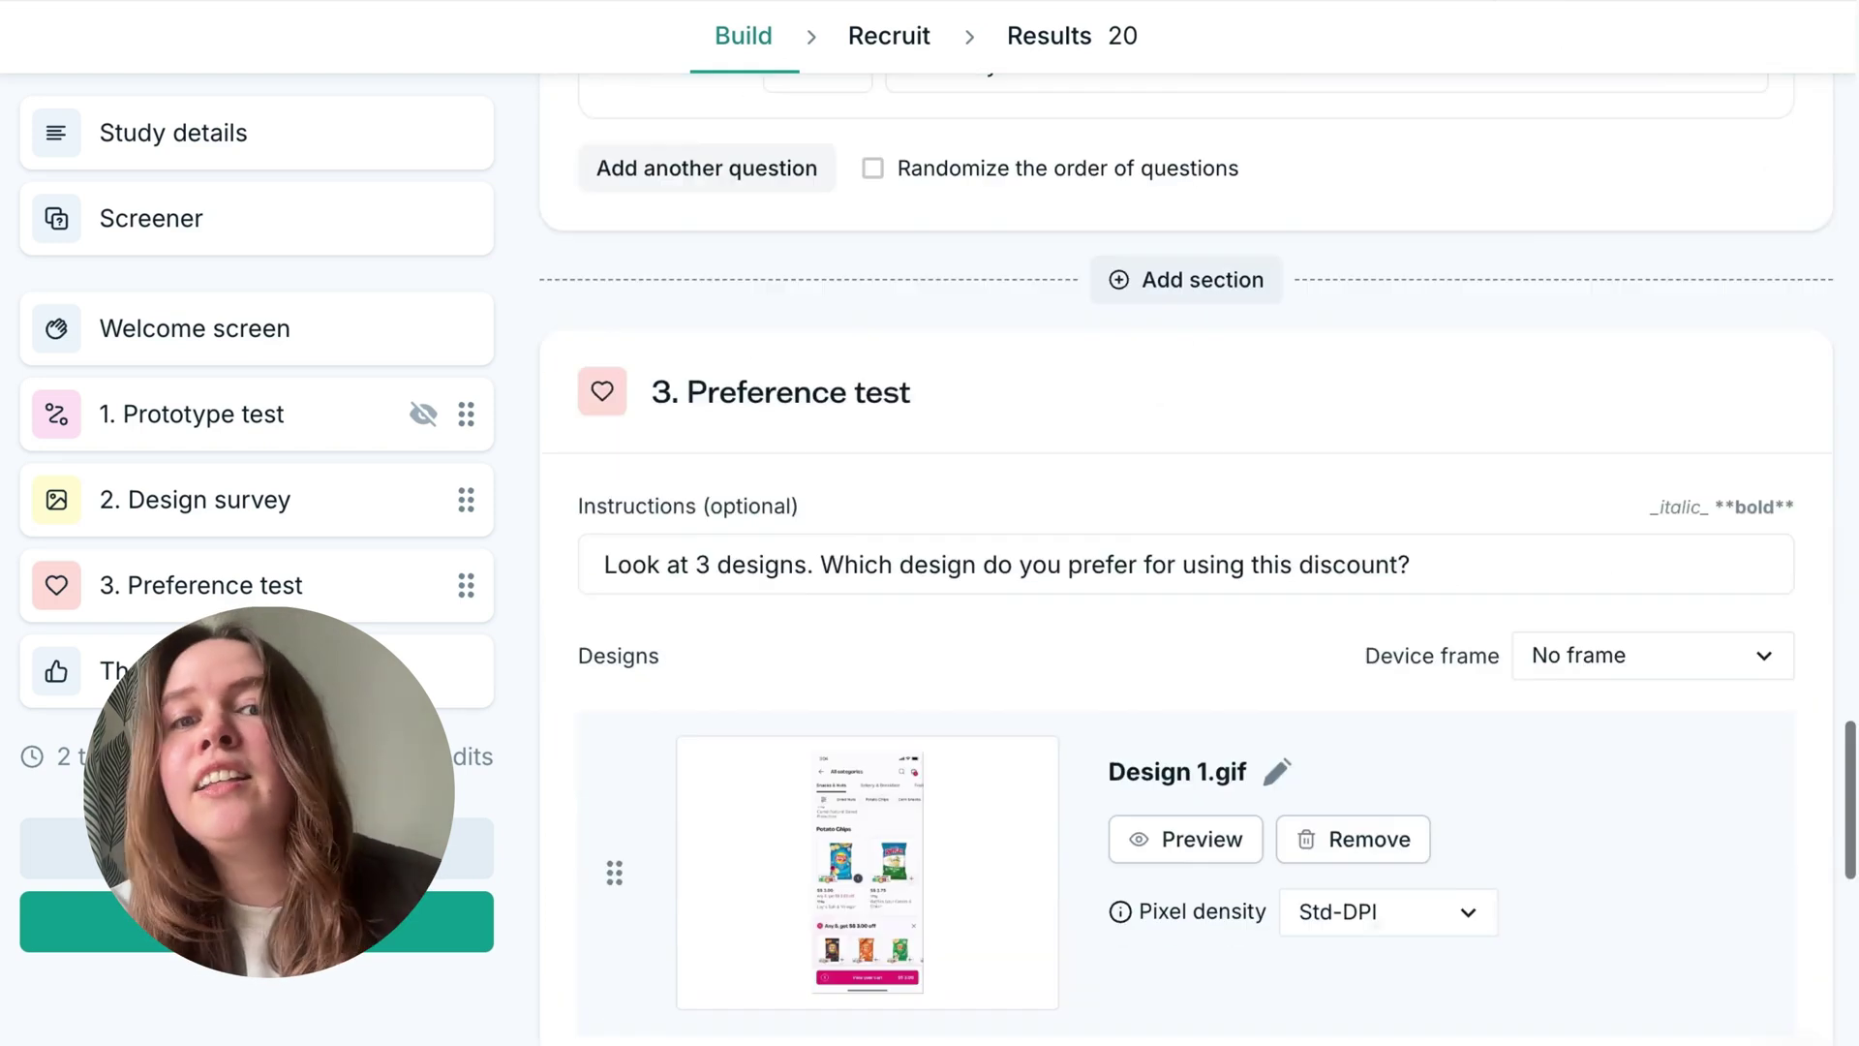
scroll(1077, 578, down, 6)
scroll(1077, 585, up, 3)
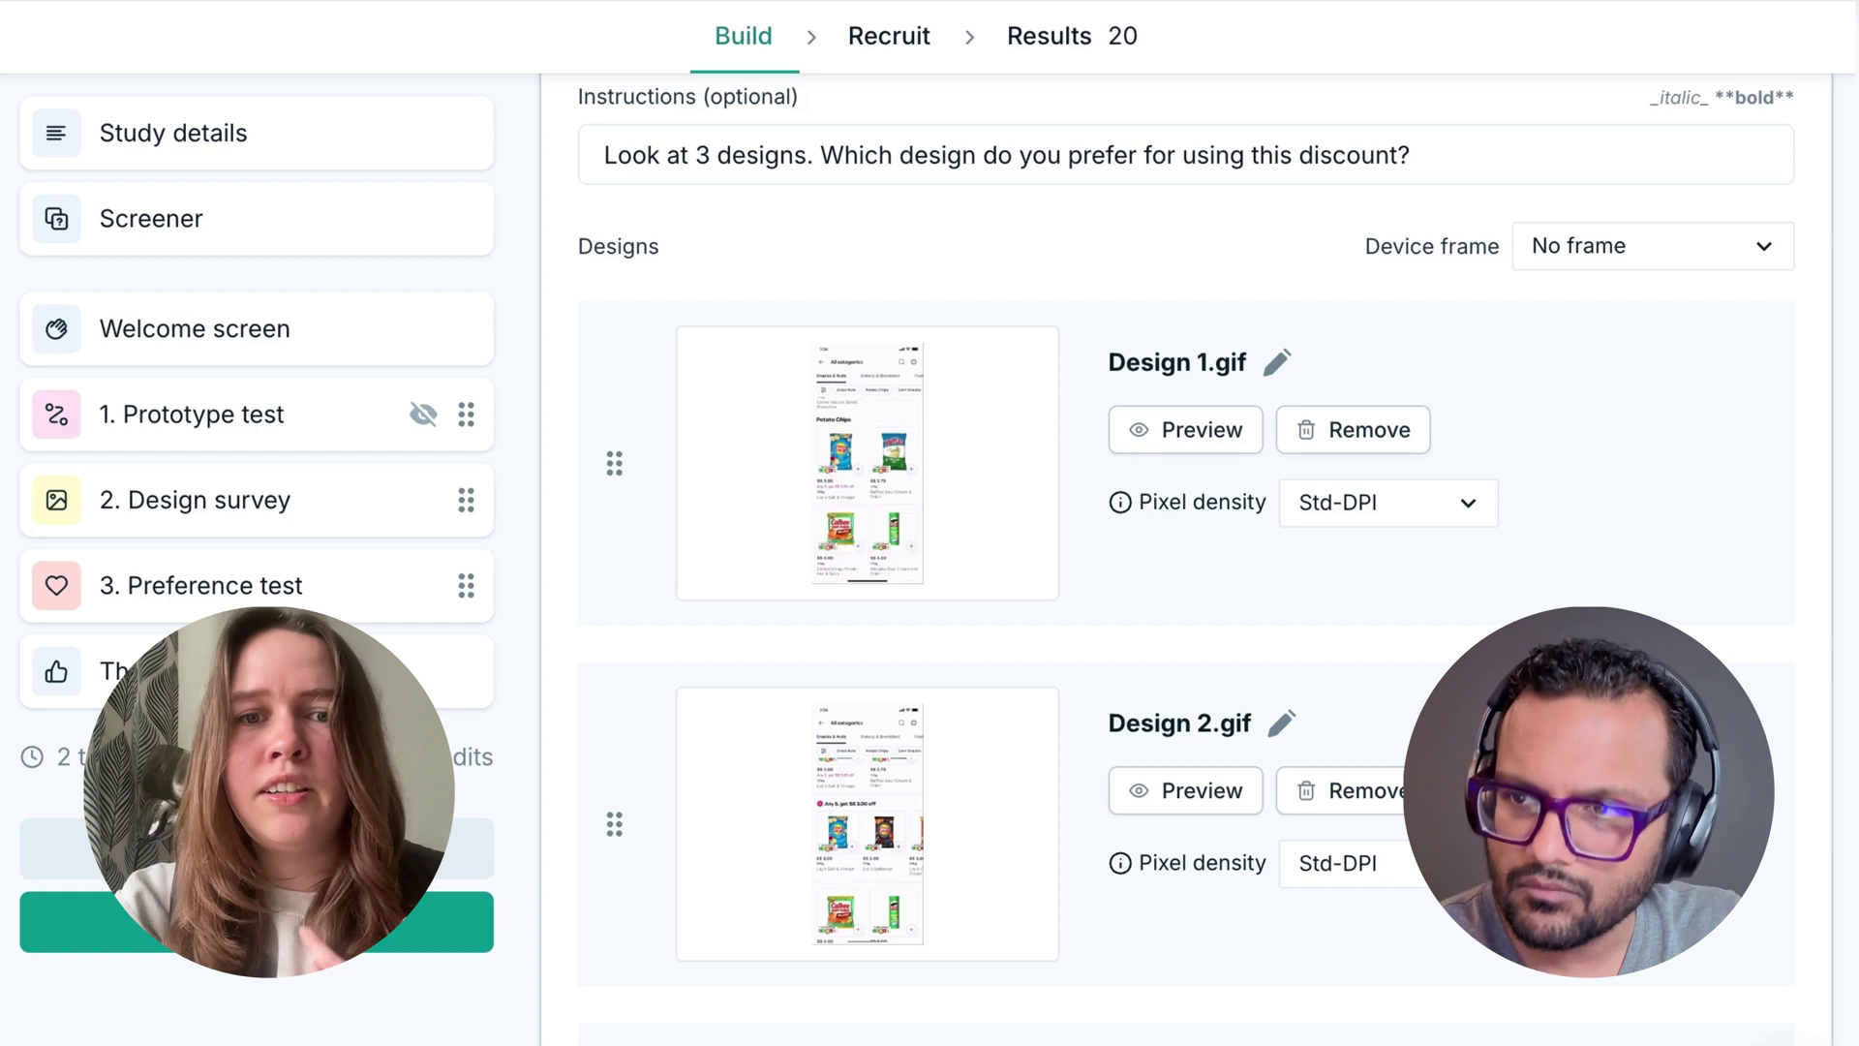
- Review the Preference test's choice randomization and follow-up question 3.1, and revisit the Design survey section
scroll(1066, 664, down, 5)
scroll(1120, 456, down, 8)
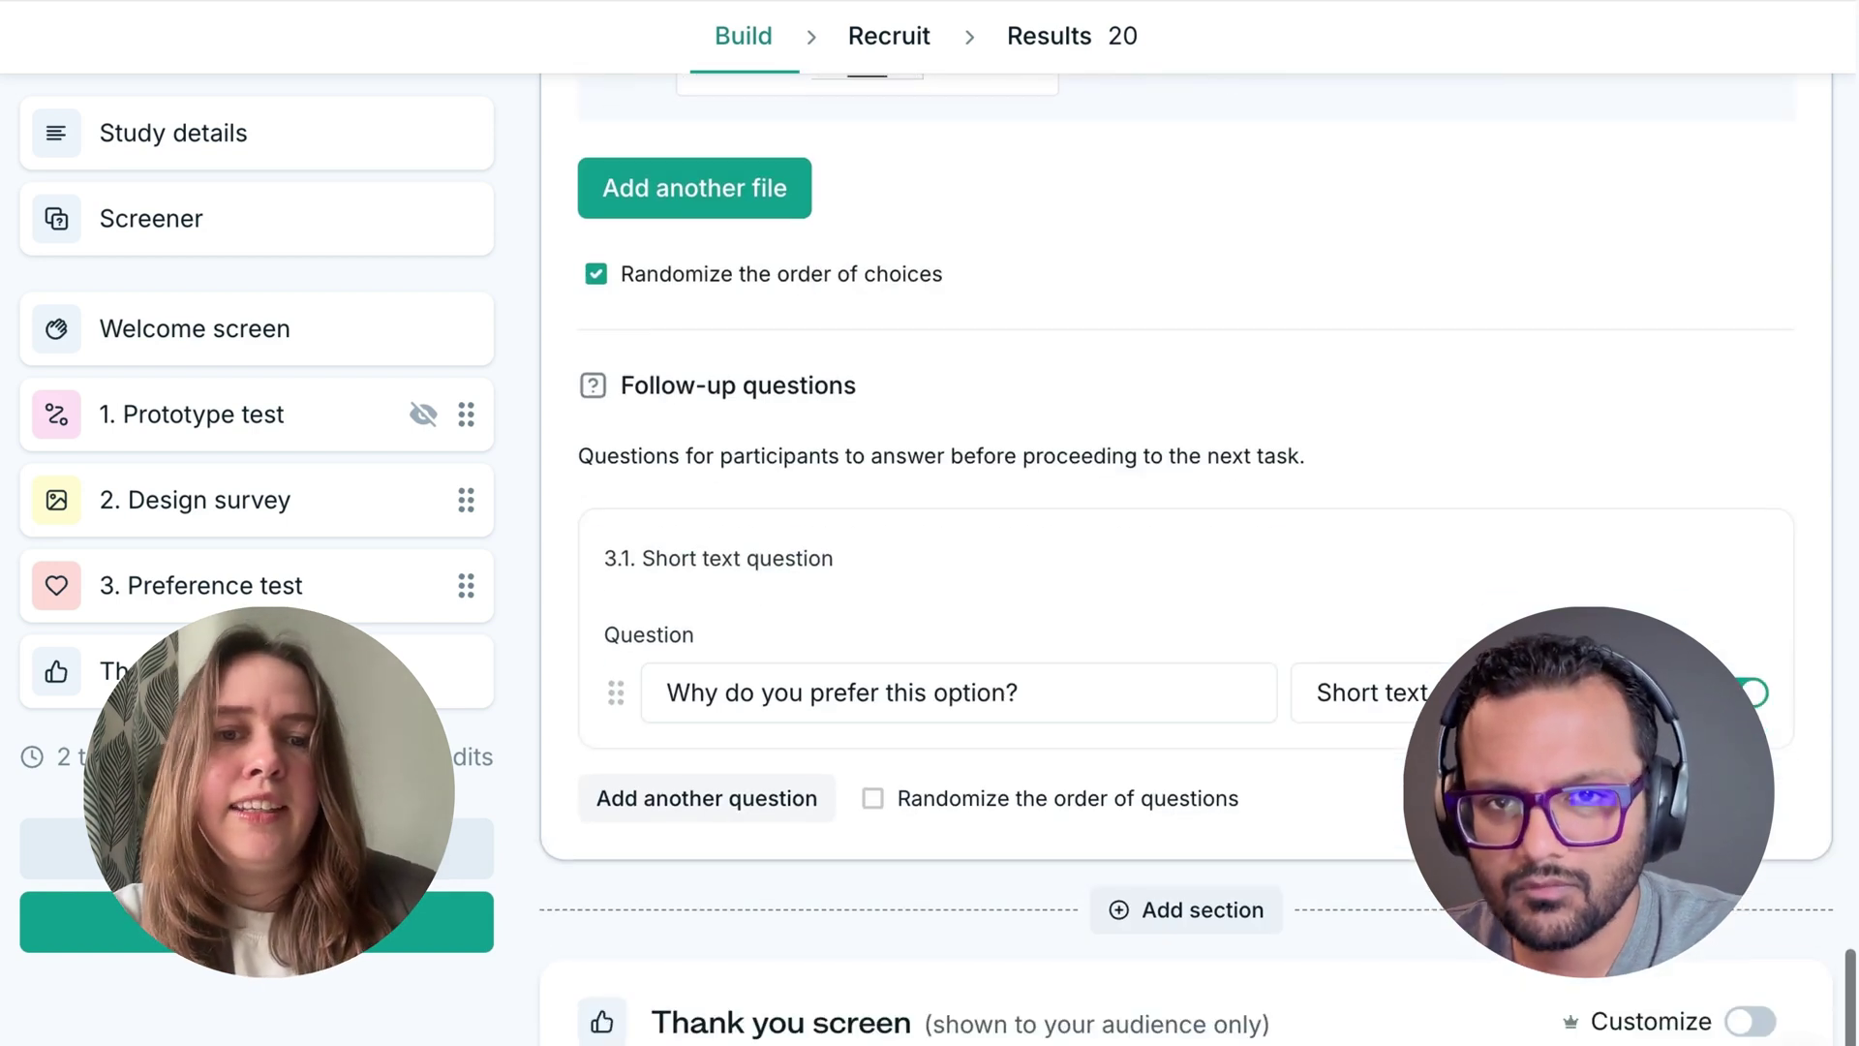
scroll(1137, 439, up, 10)
scroll(1138, 444, up, 15)
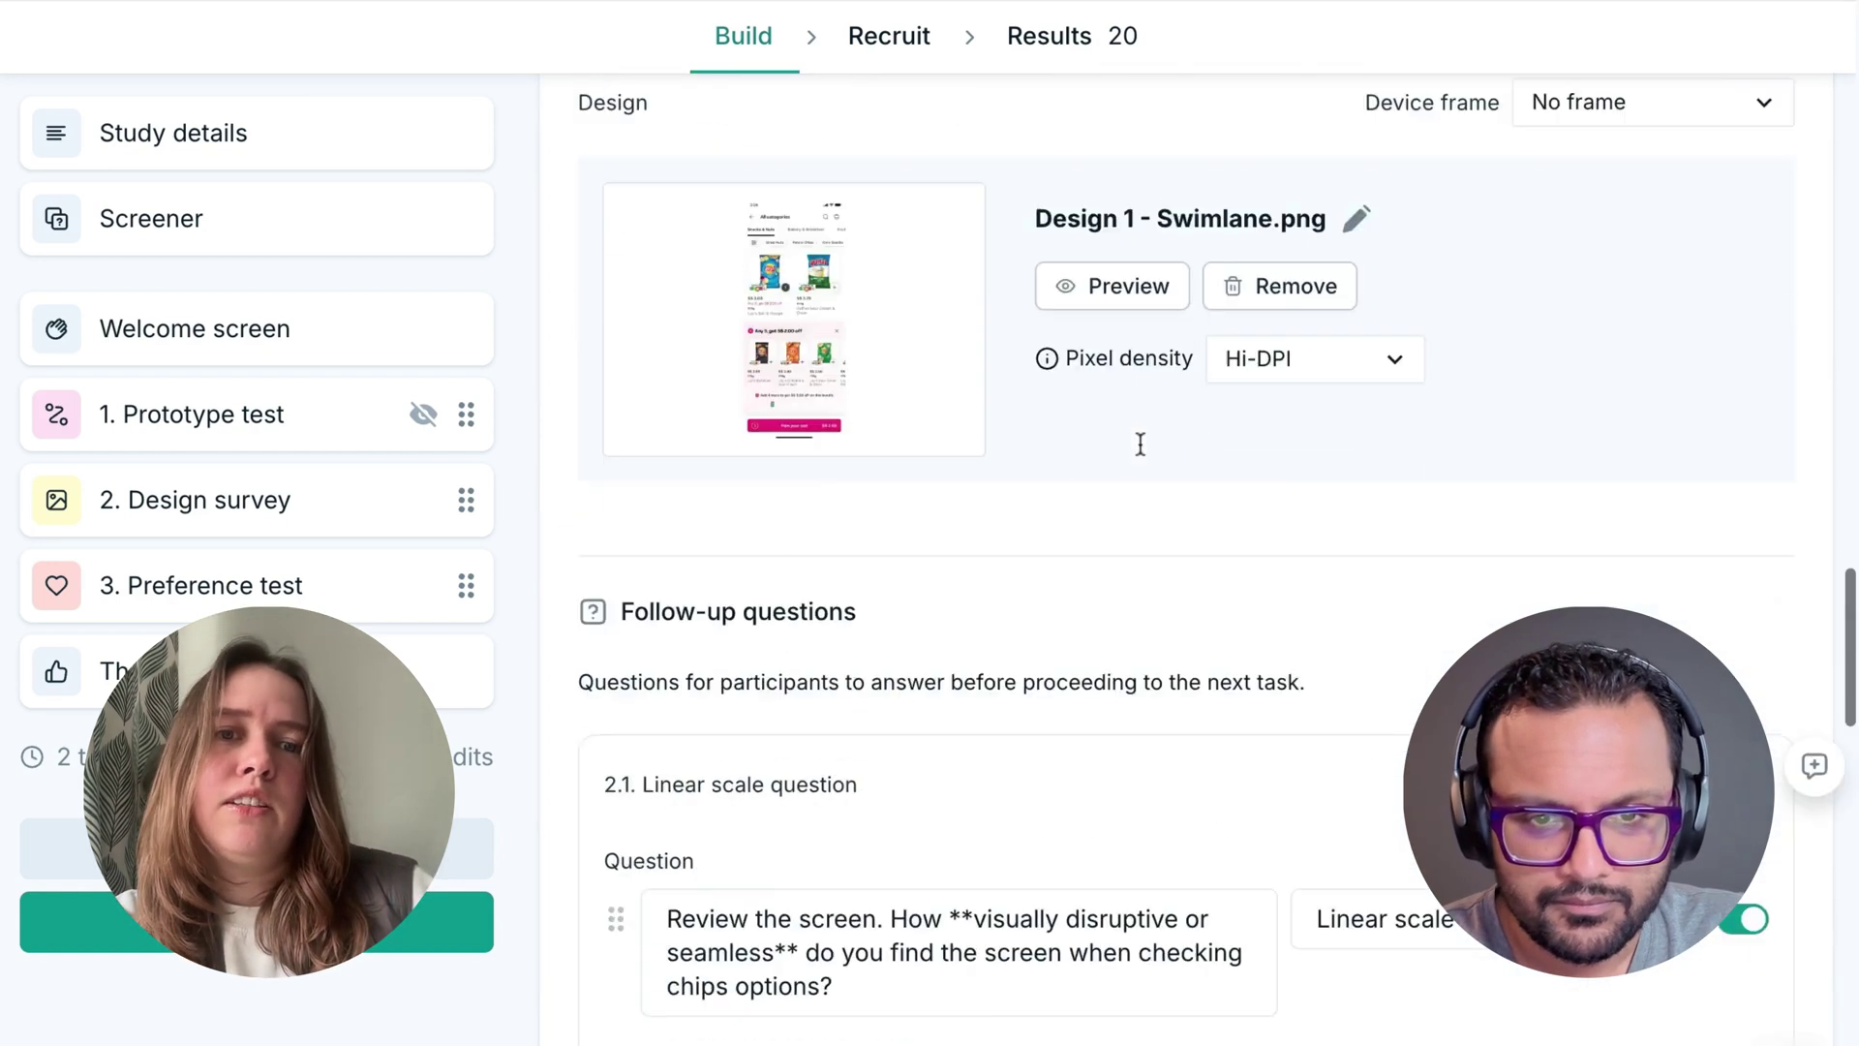
scroll(1123, 678, down, 9)
scroll(1119, 738, up, 10)
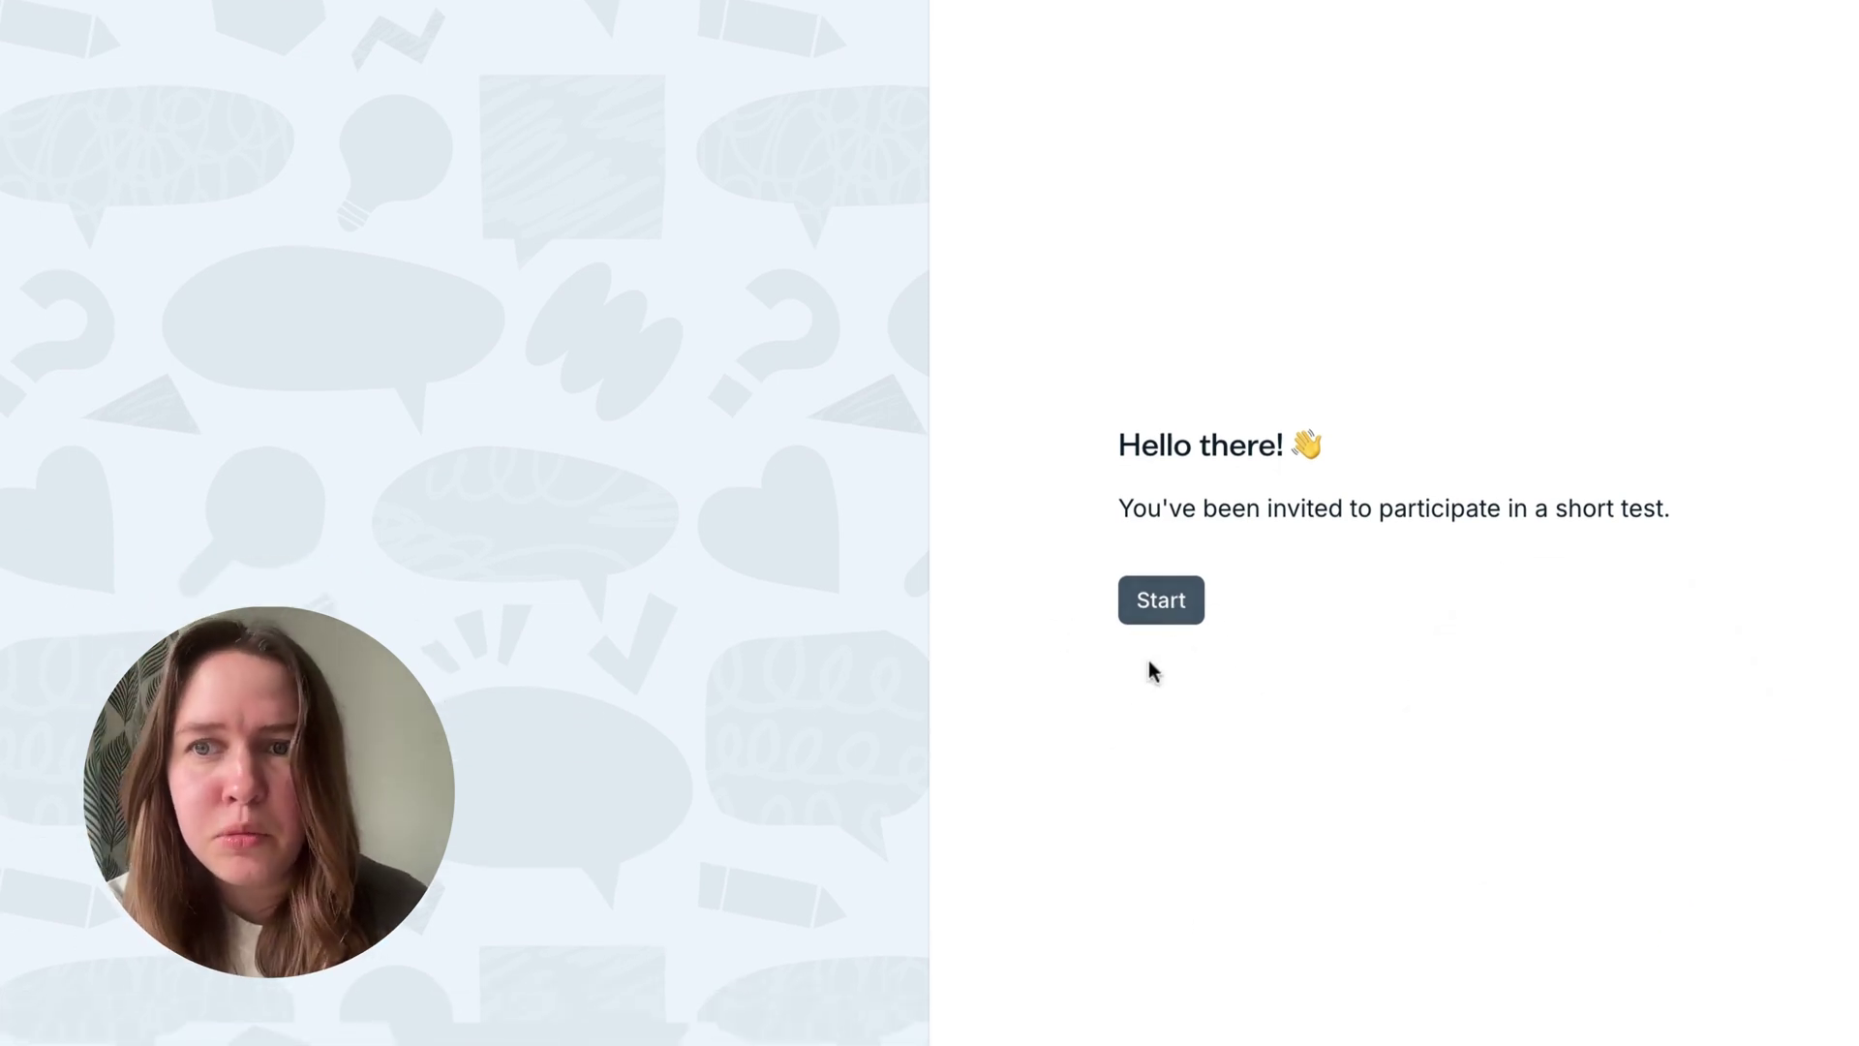
- Start the participant test, highlight "potato chips of various flavors" in the task text, and open the prototype
click(1163, 602)
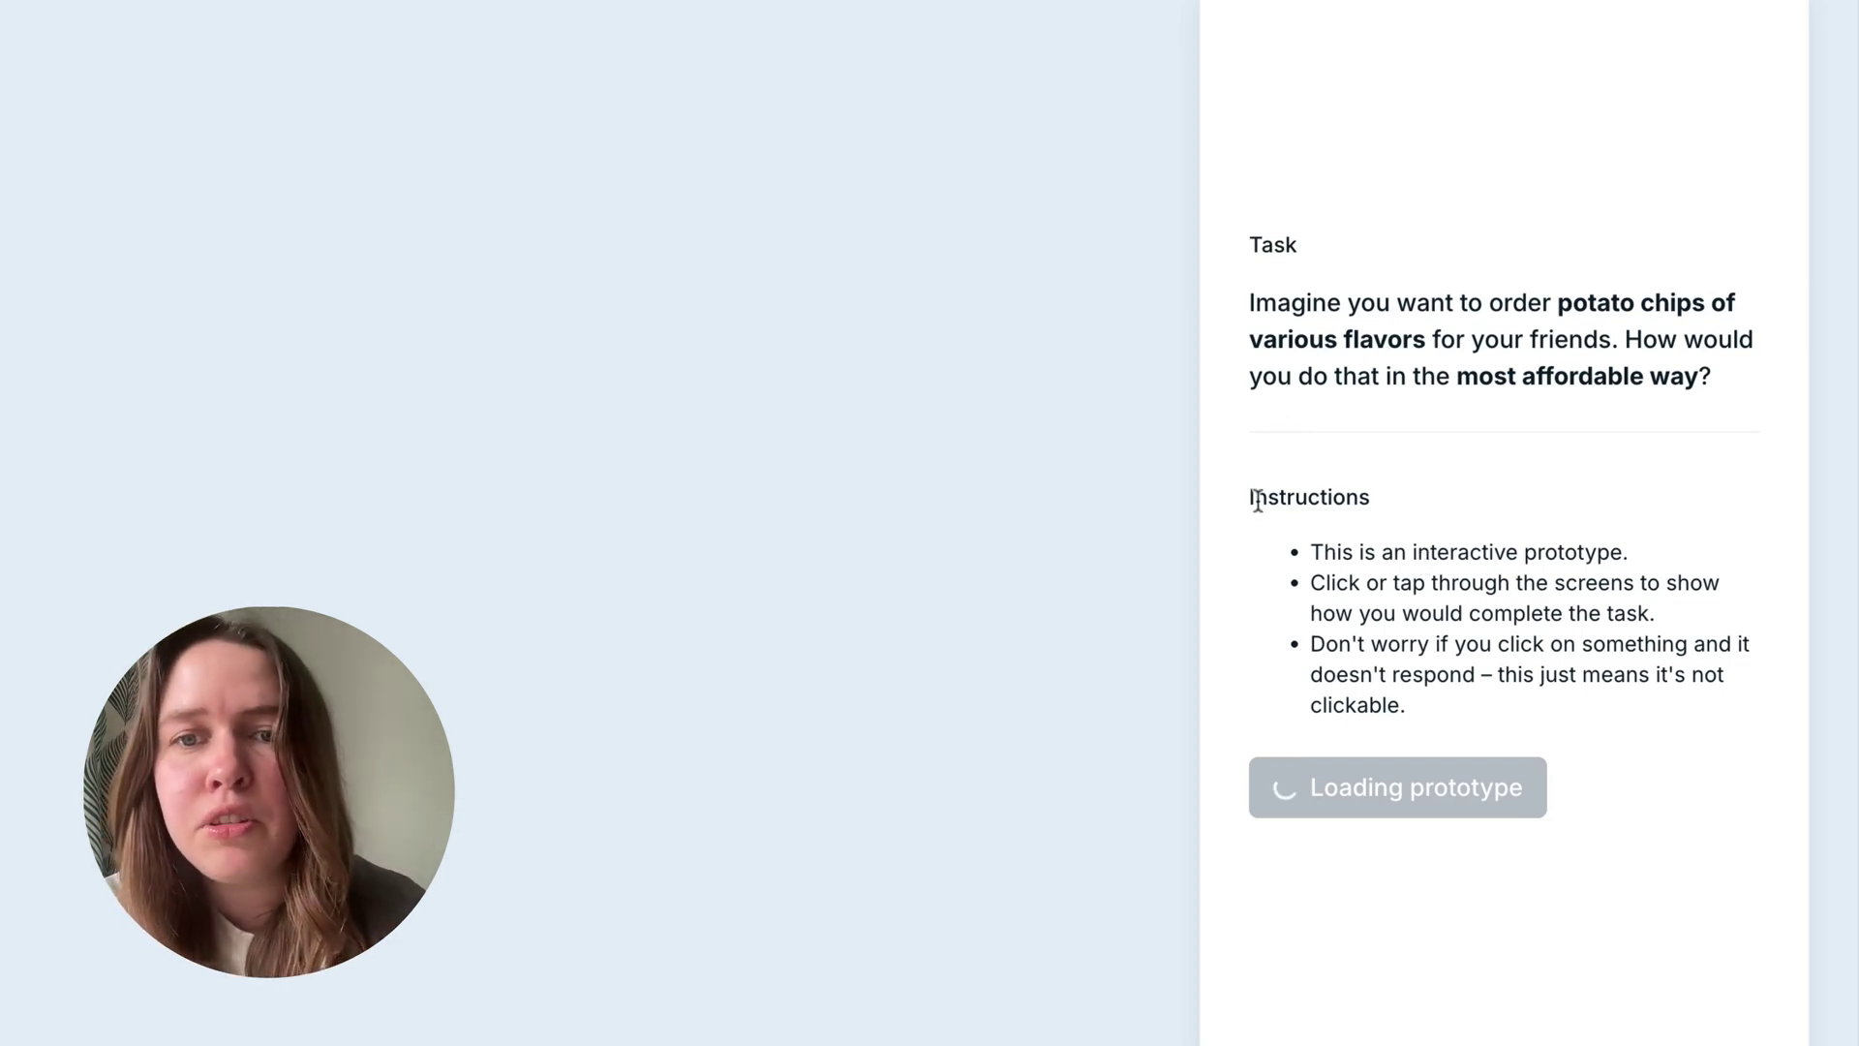
drag(1256, 499, 1377, 556)
double_click(1250, 303)
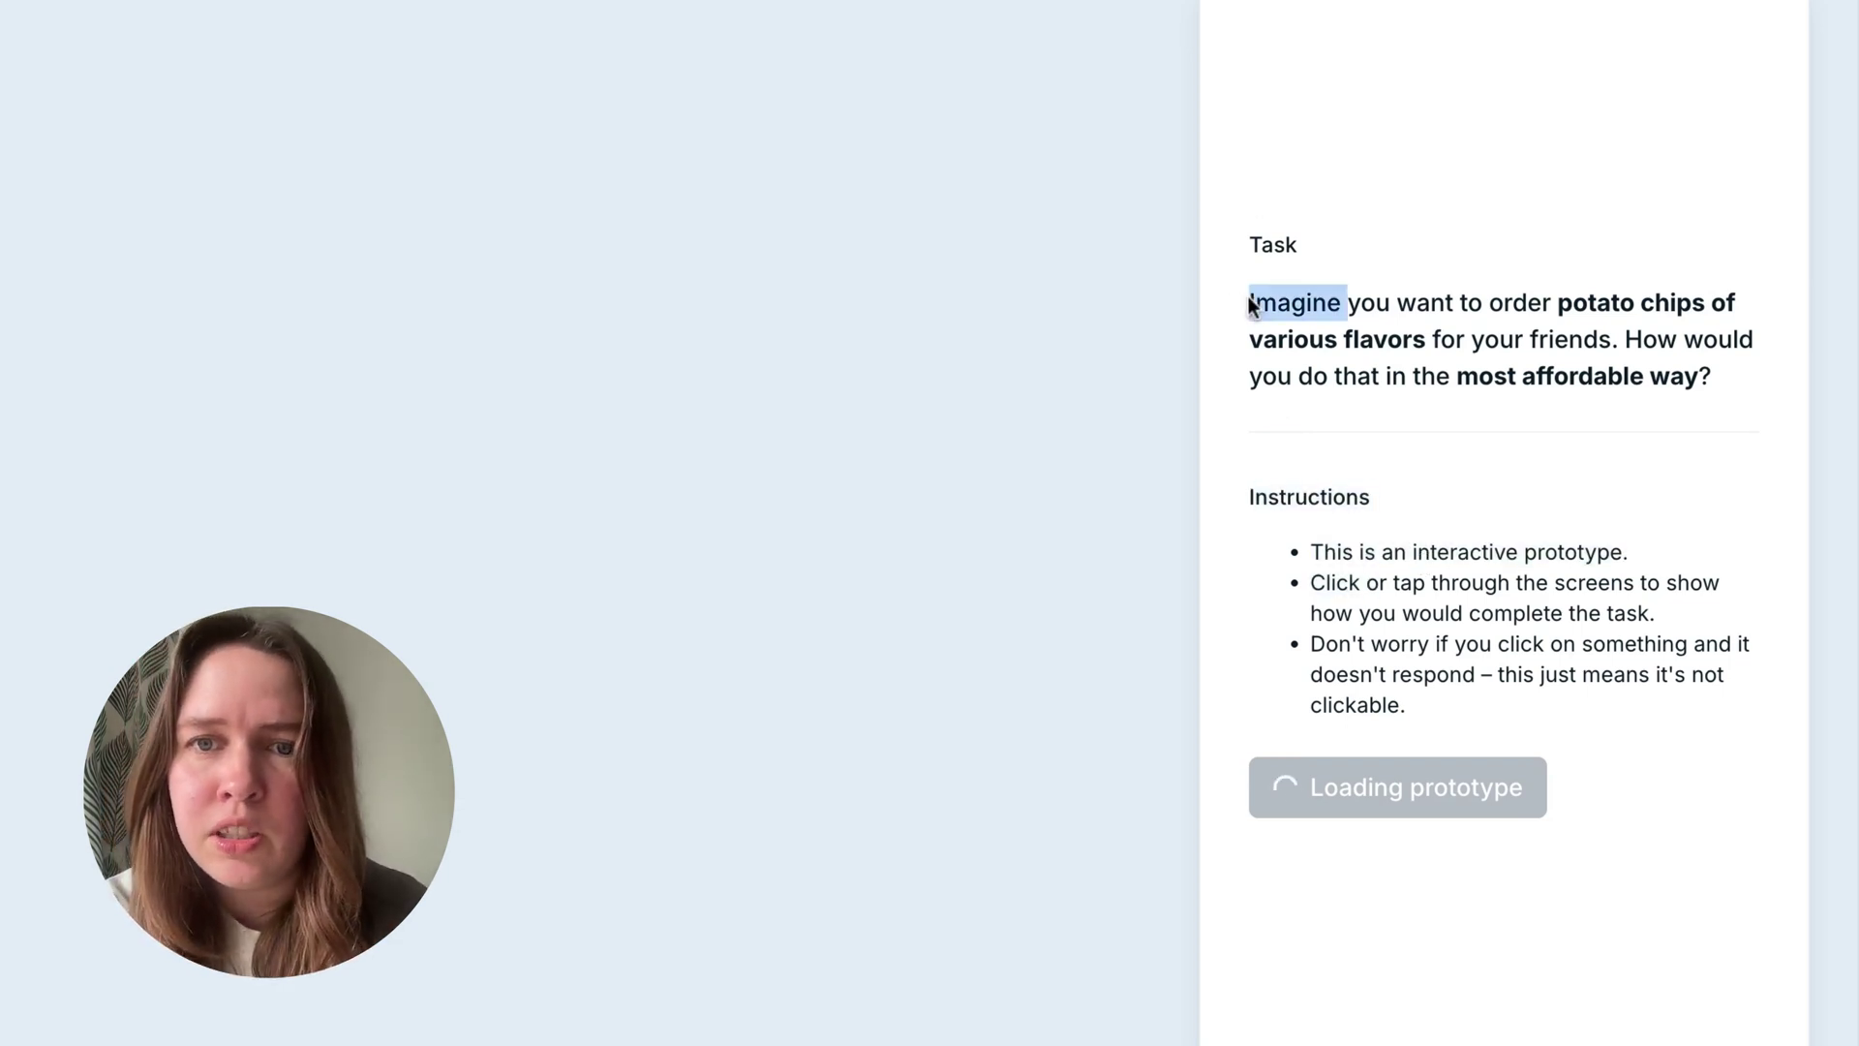
drag(1426, 339, 1557, 303)
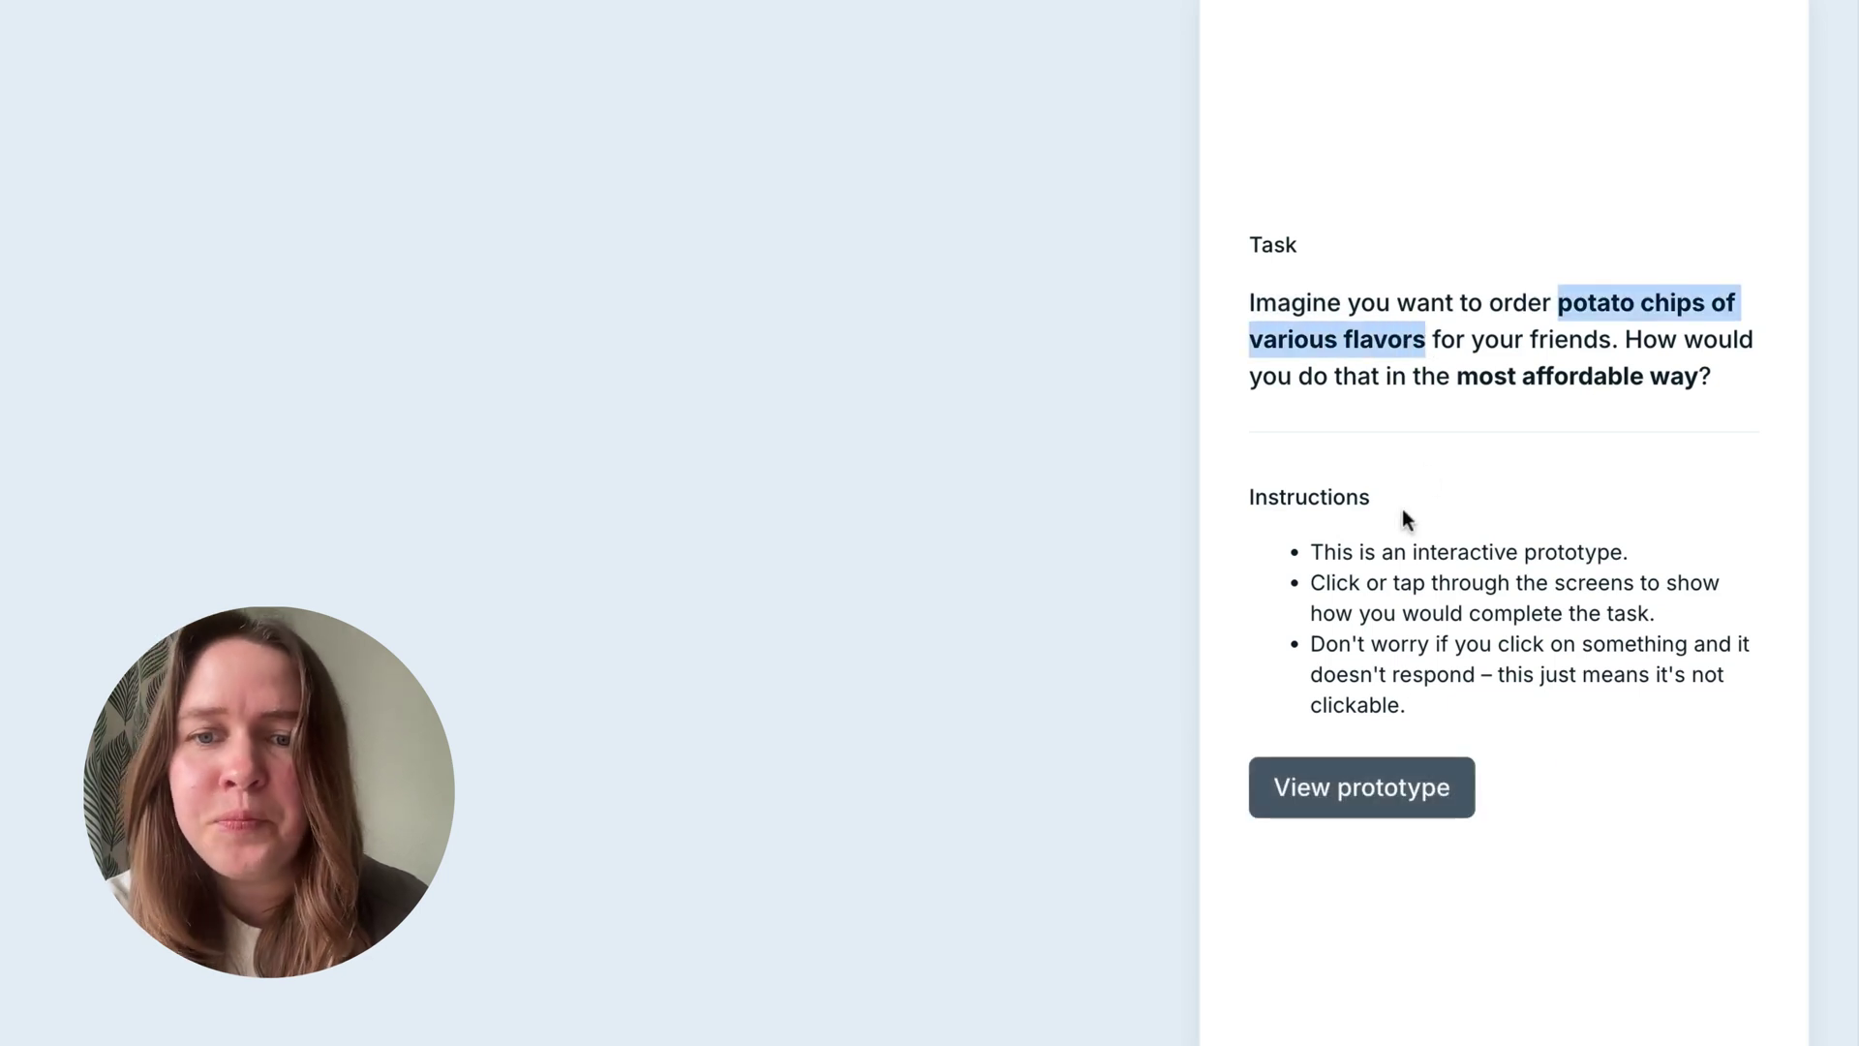
click(1371, 787)
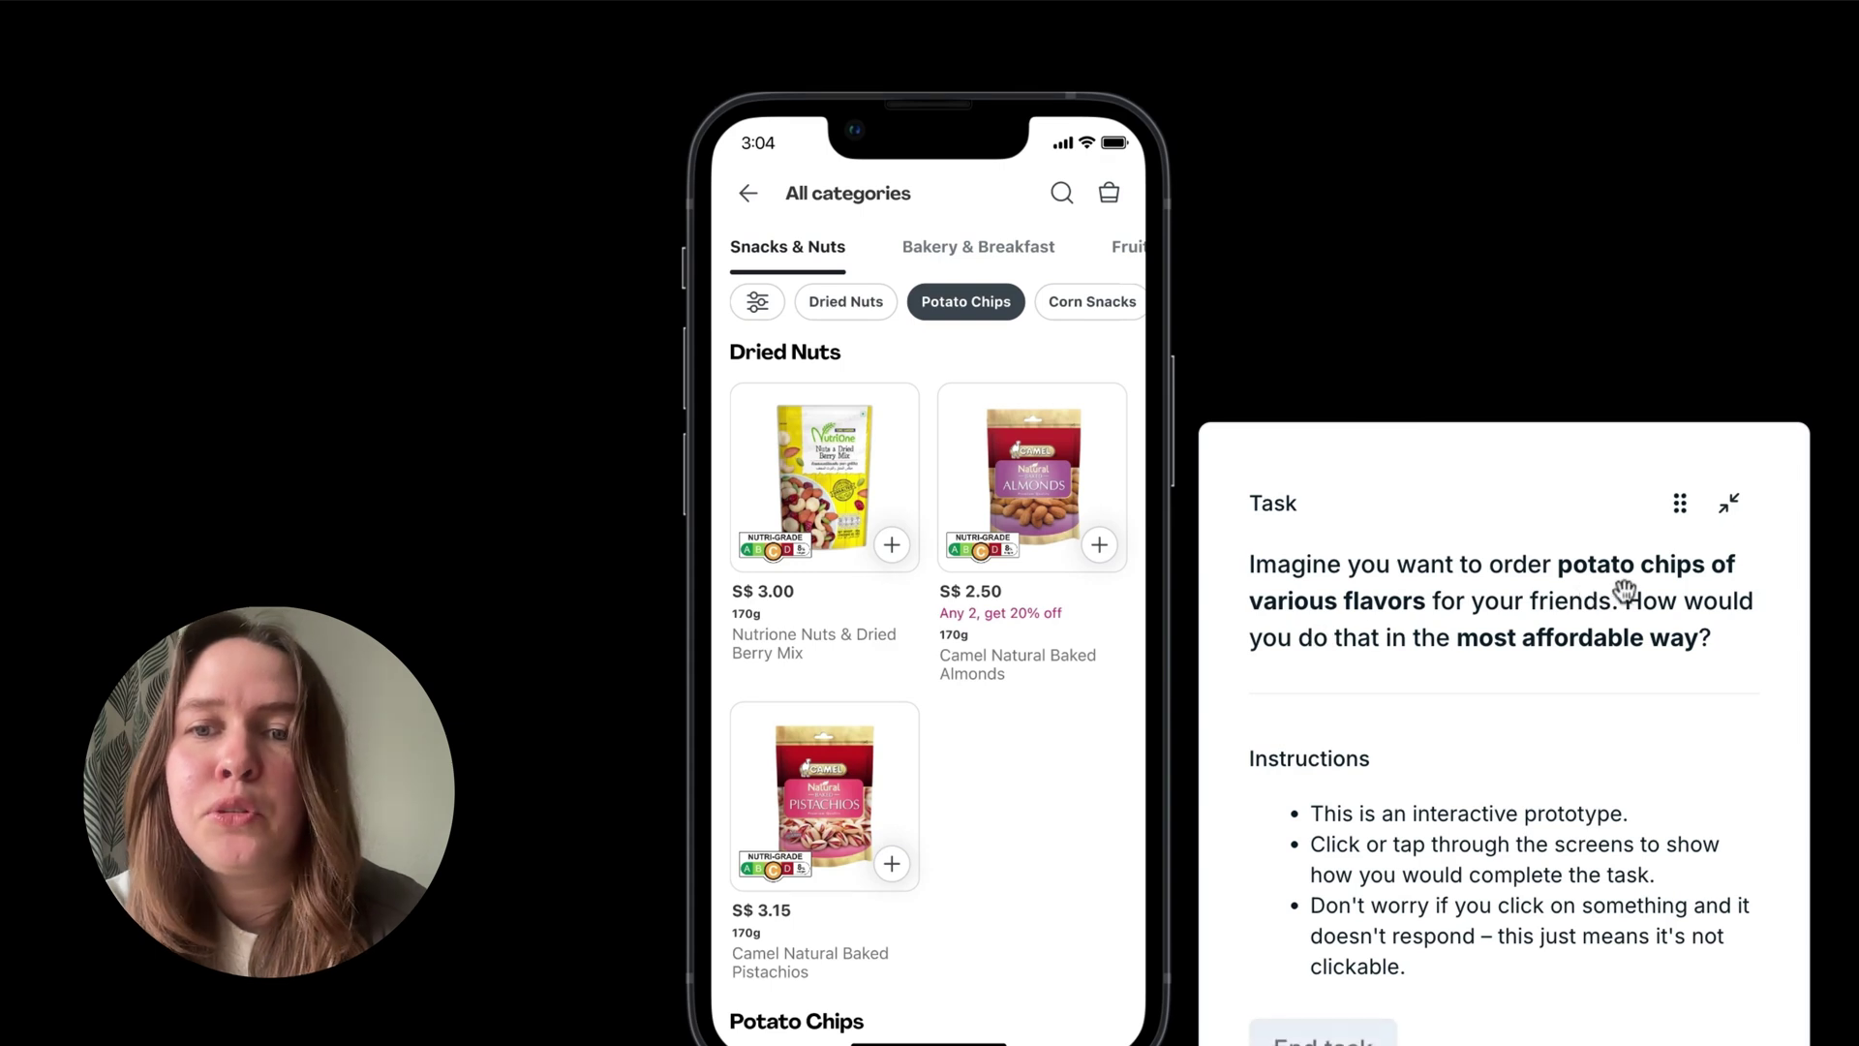
- Add Lay's Salt & Vinegar from the prototype's Potato Chips category to the cart
scroll(932, 713, down, 6)
scroll(891, 610, down, 2)
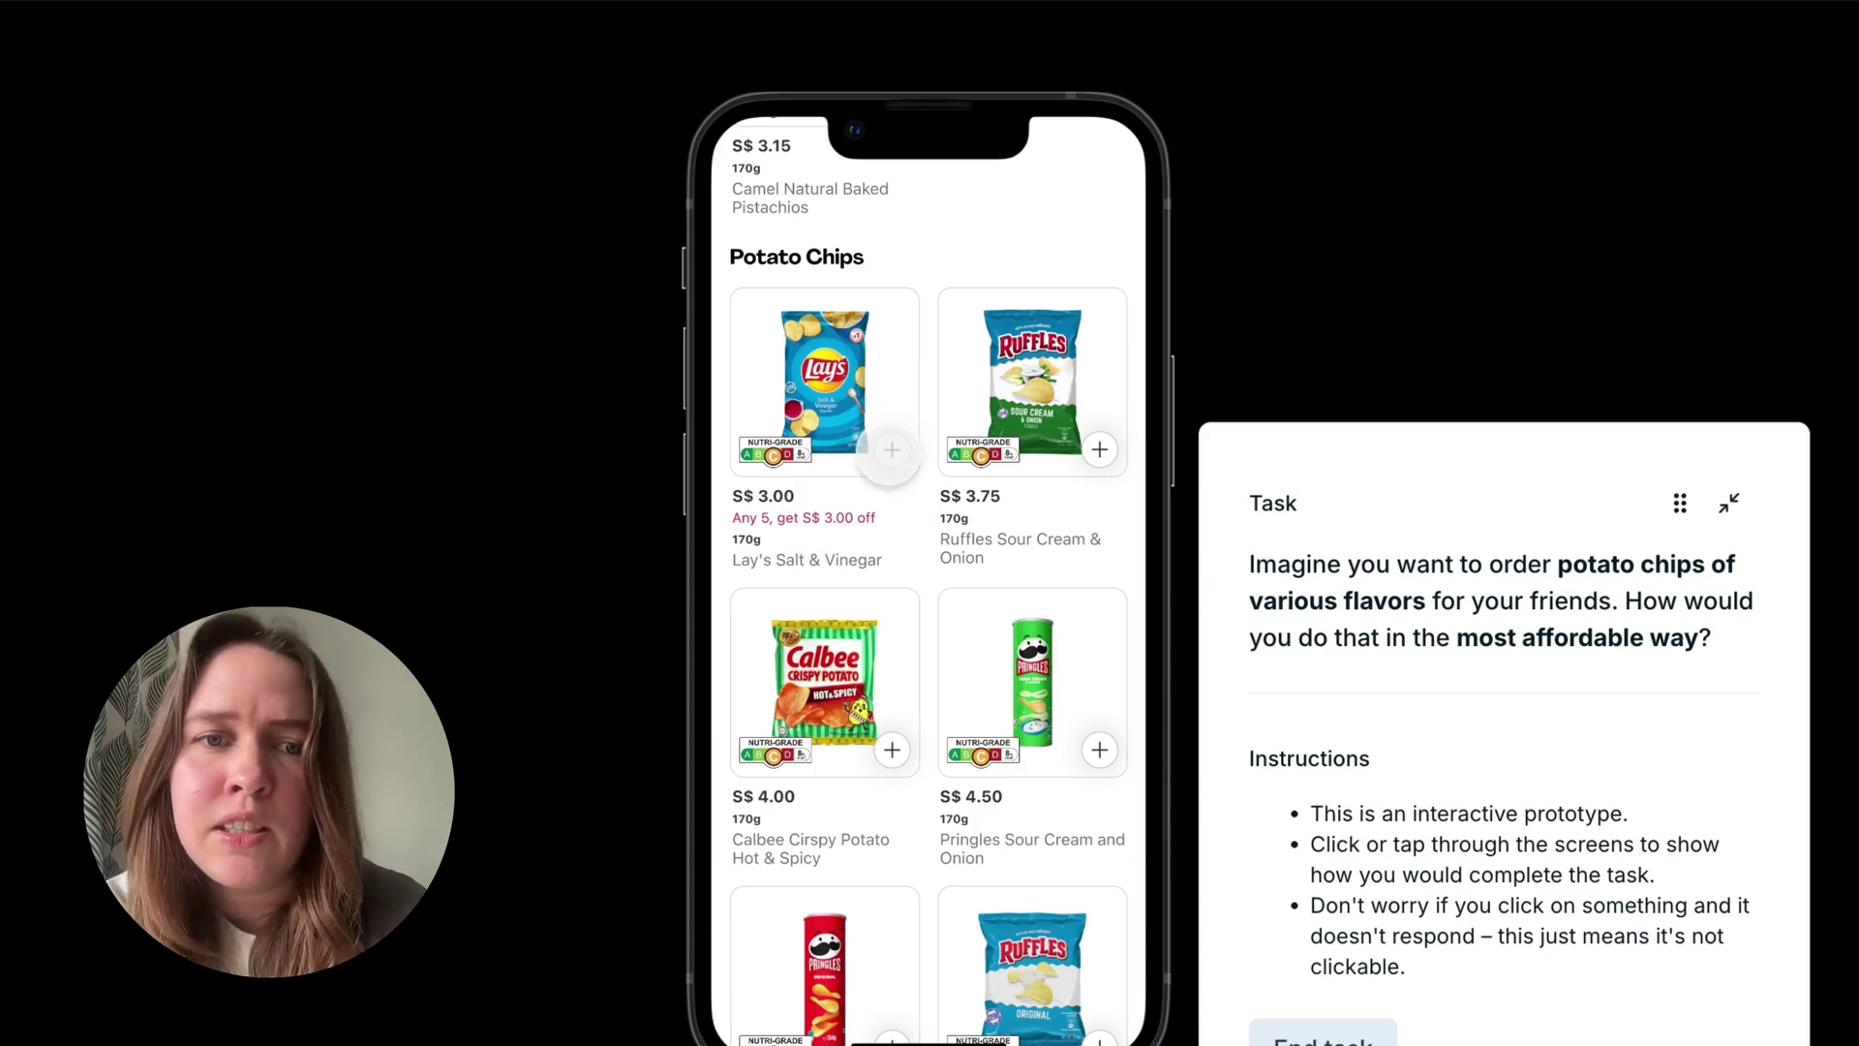
click(892, 450)
scroll(920, 504, down, 2)
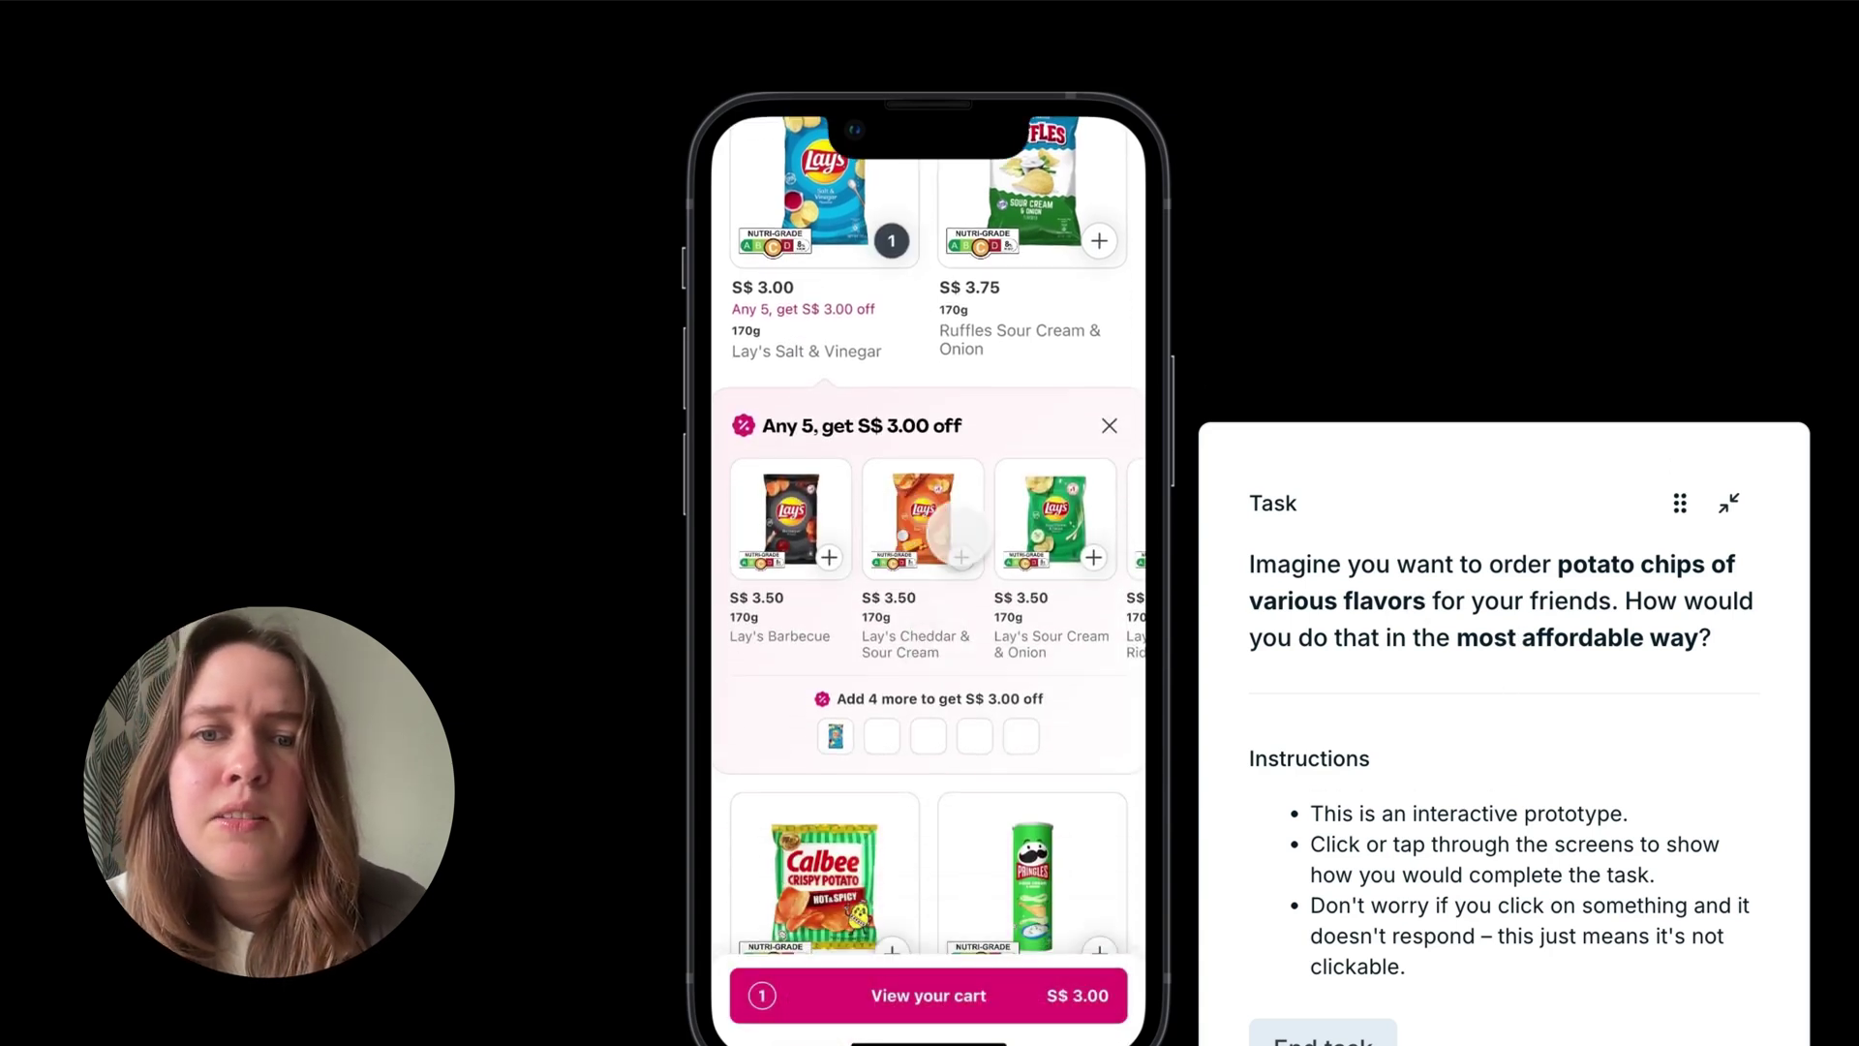
- Add Lay's Barbecue, Cheddar & Sour Cream, Sour Cream & Onion and Maxx Deep Ridged Hot Wings from the "Any 5, get S$ 3.00 off" offer
click(829, 557)
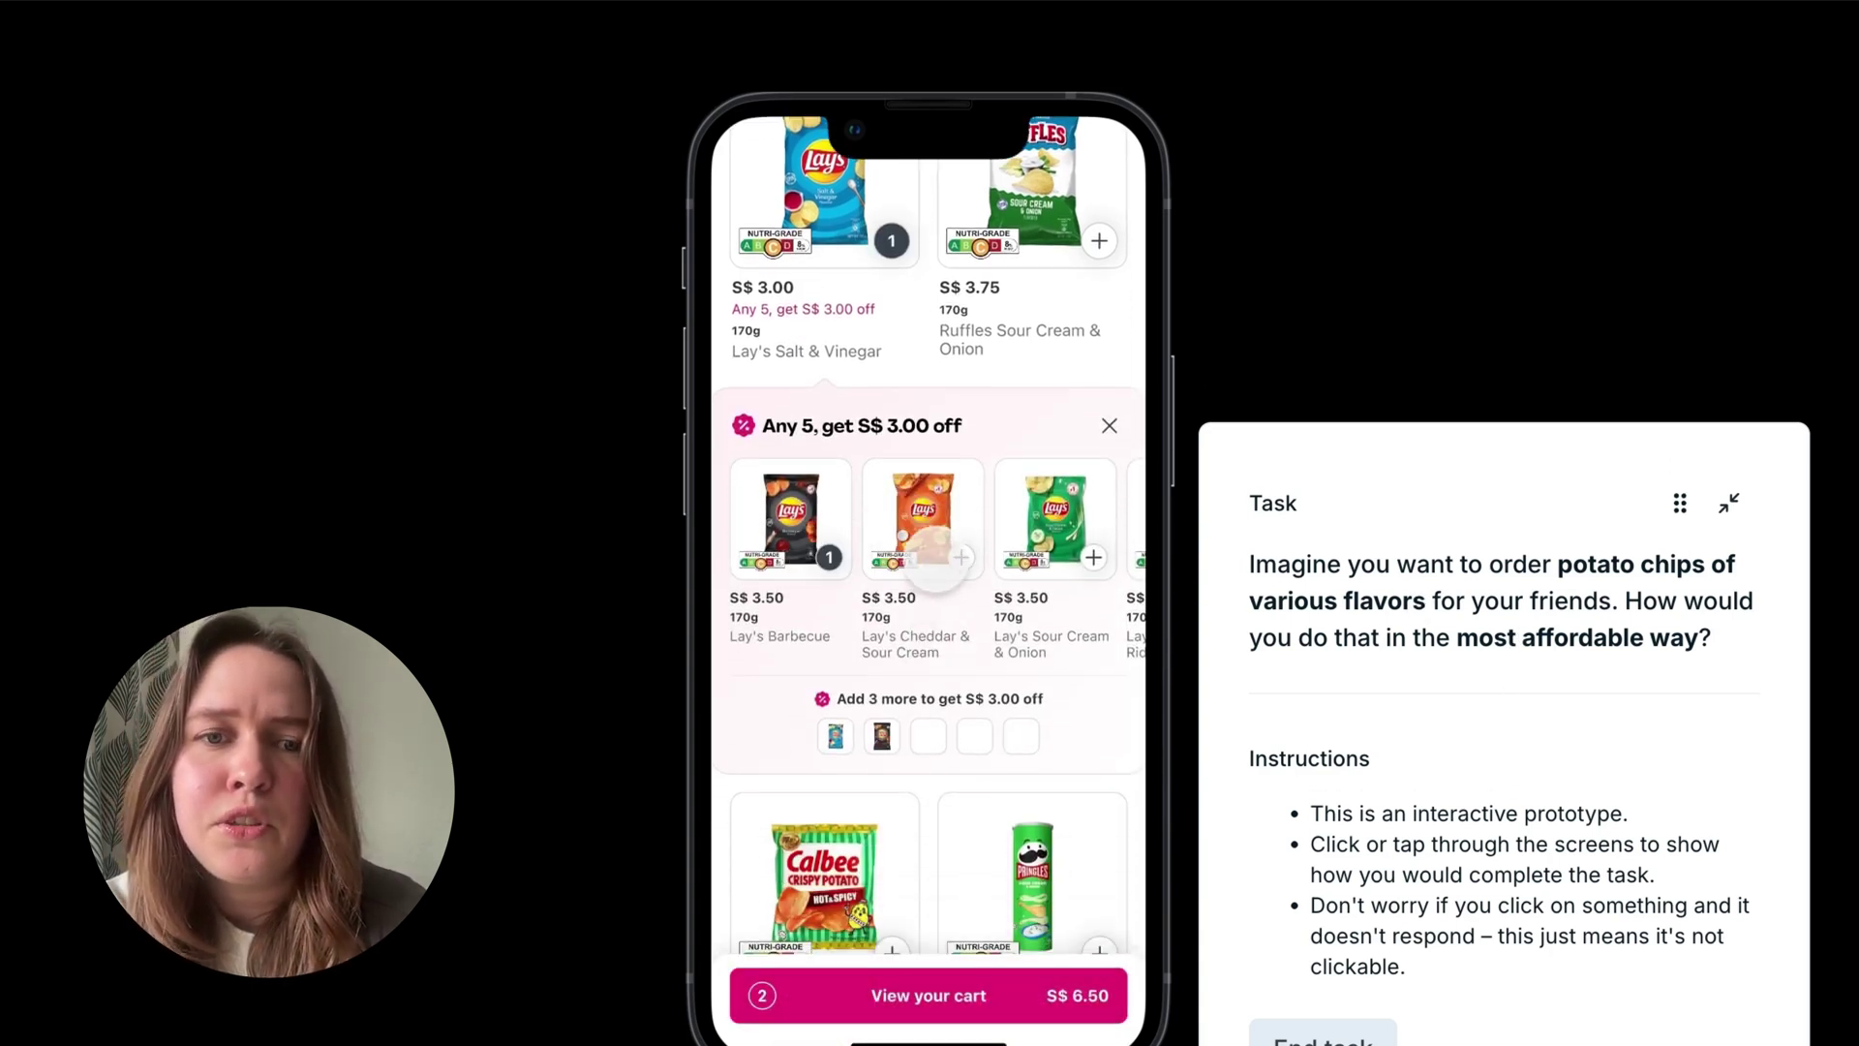
click(961, 557)
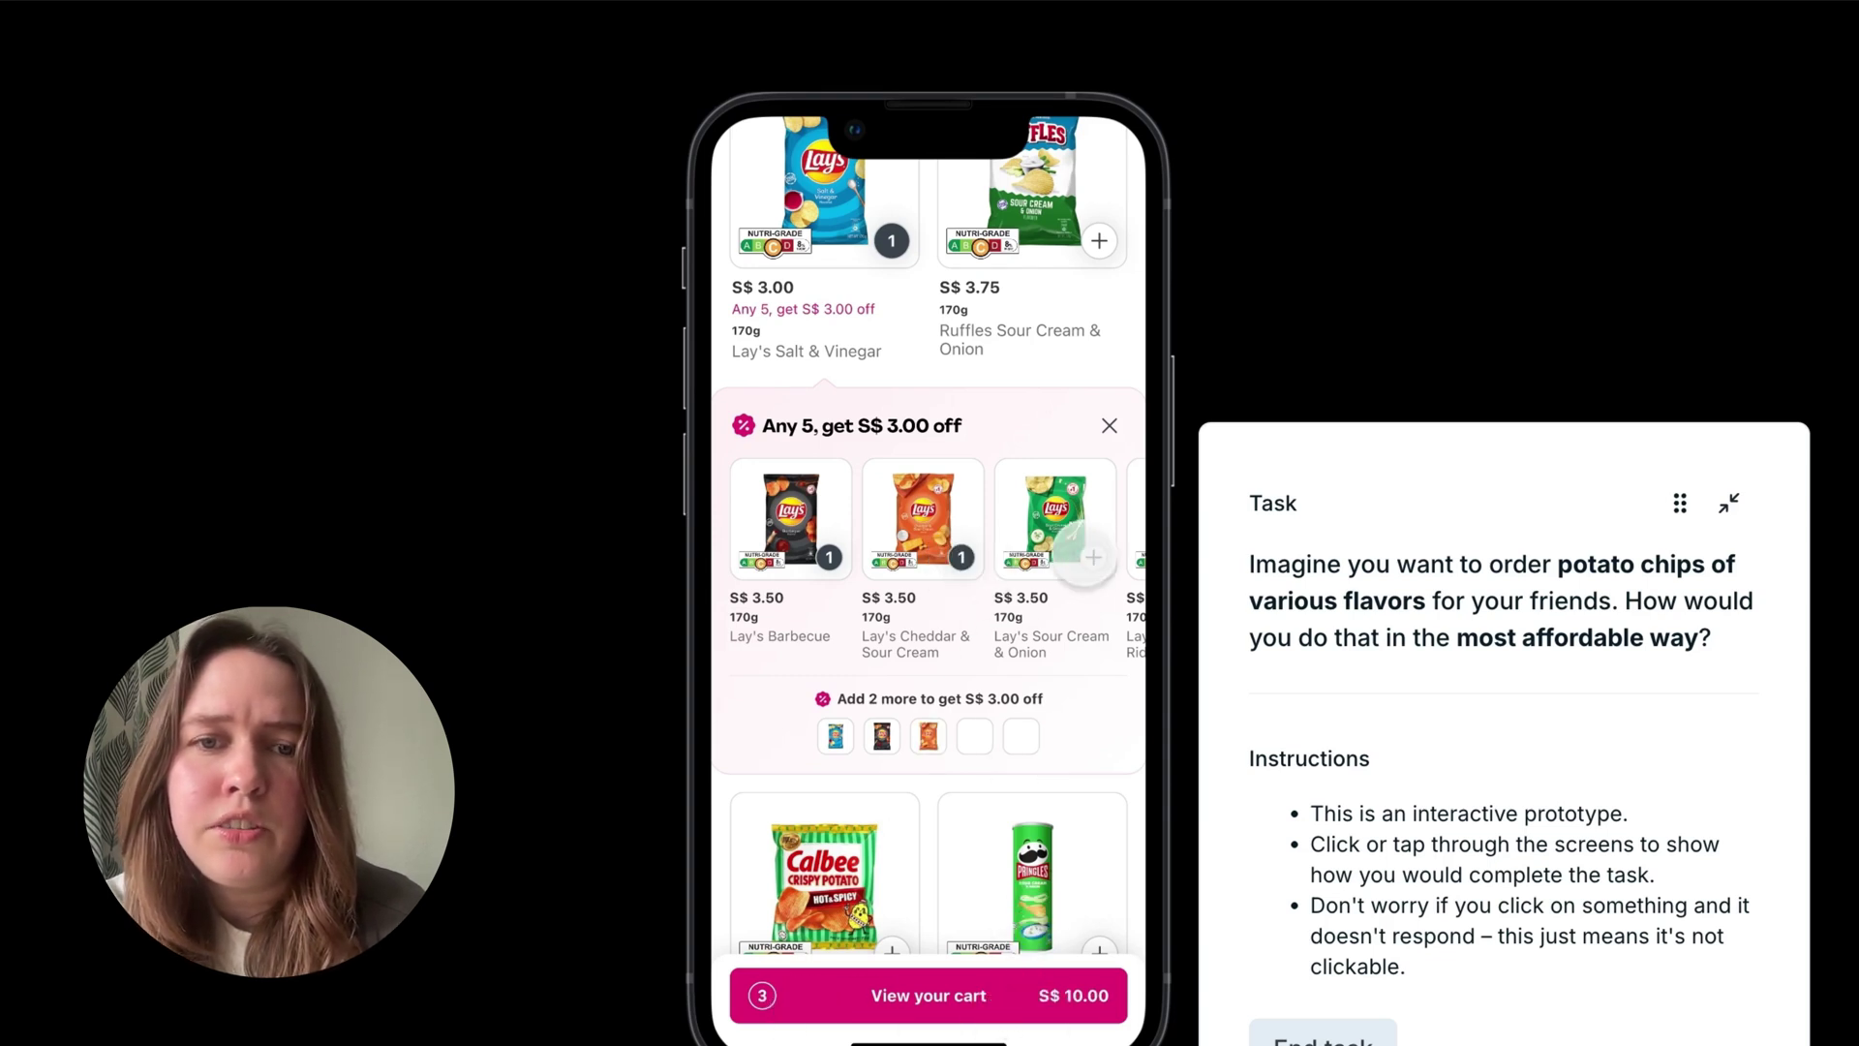
click(1093, 557)
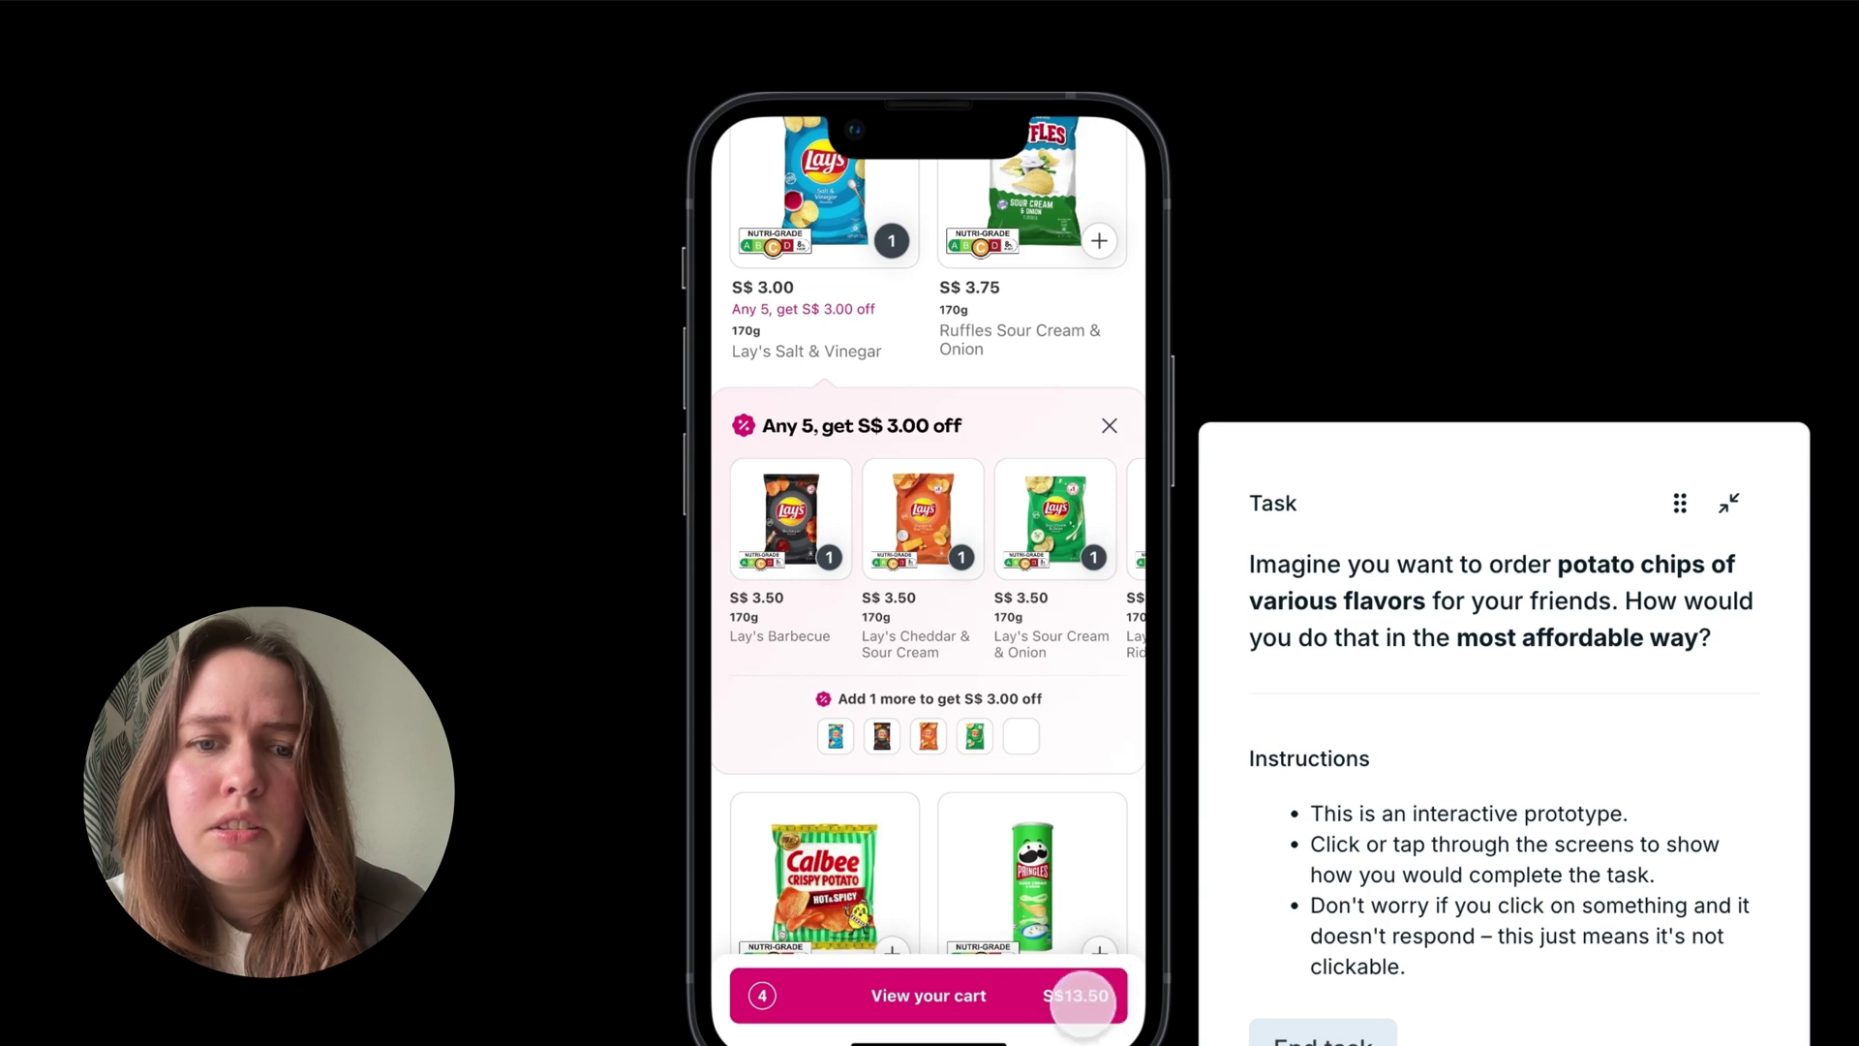
scroll(1034, 522, right, 2)
click(1104, 557)
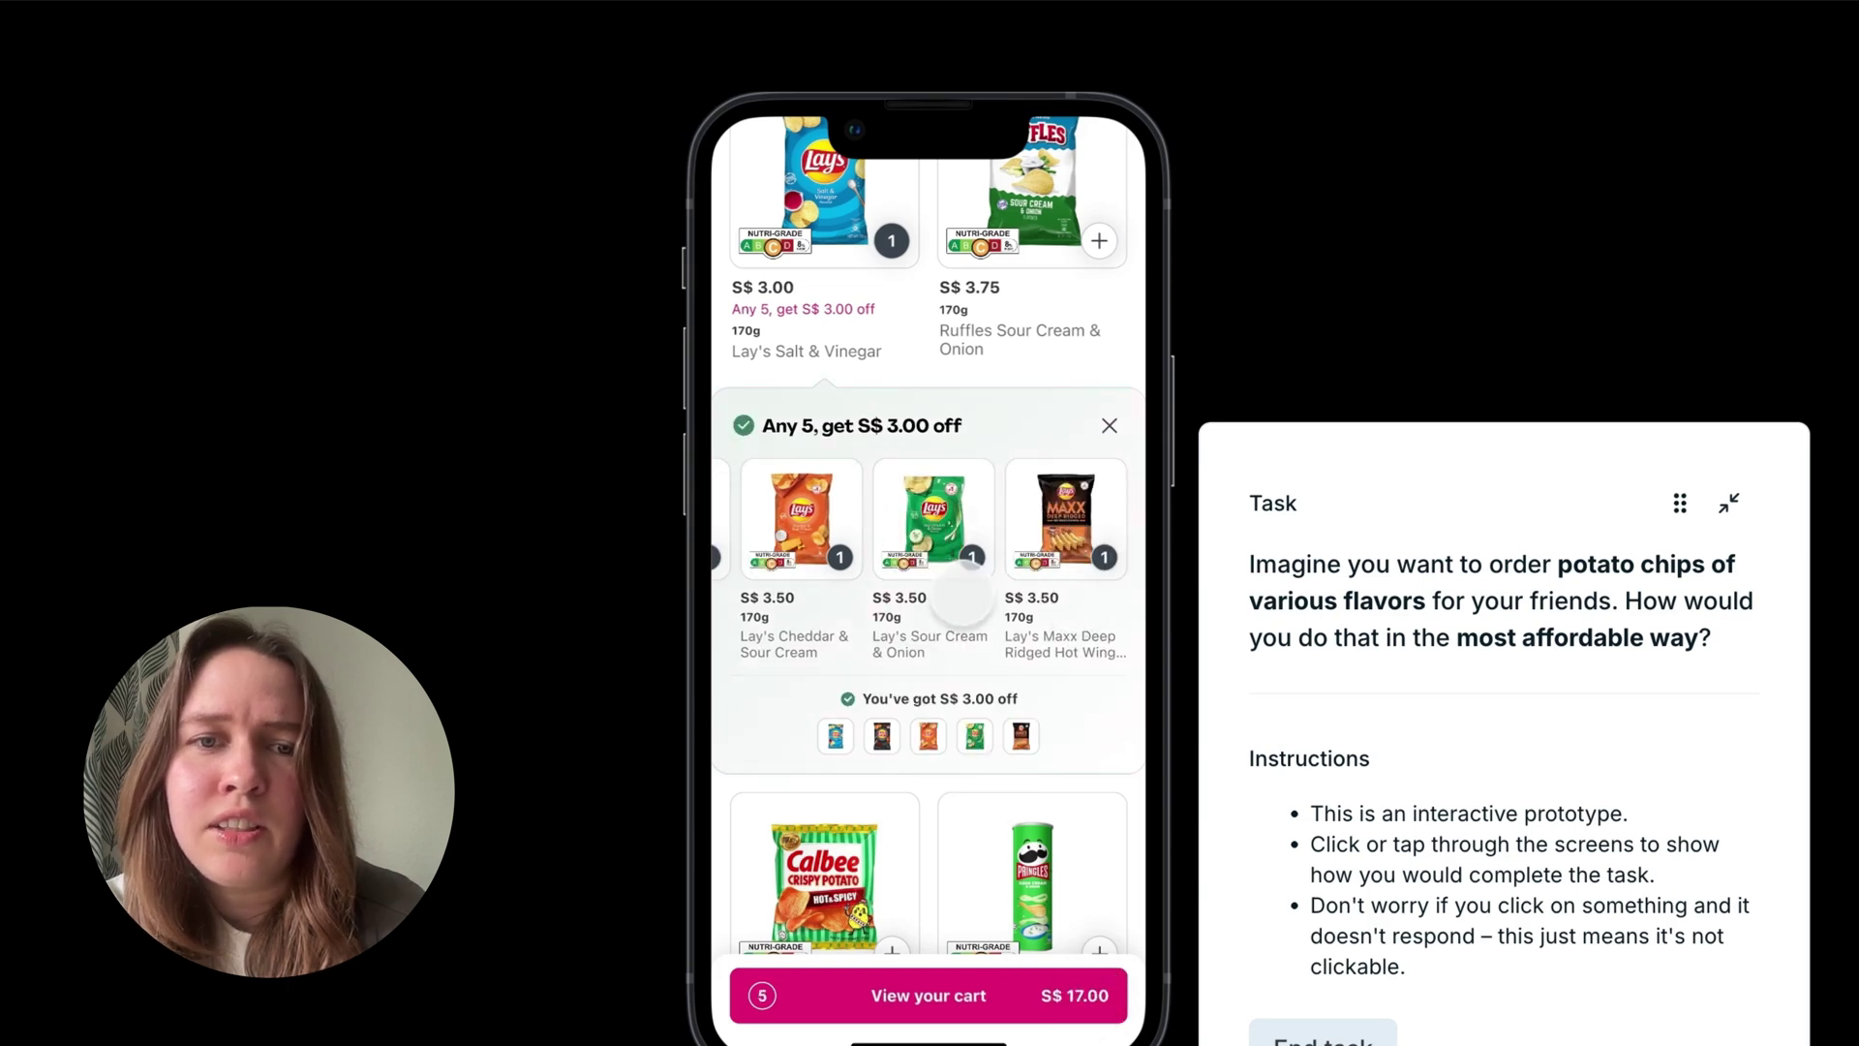
scroll(944, 590, left, 1)
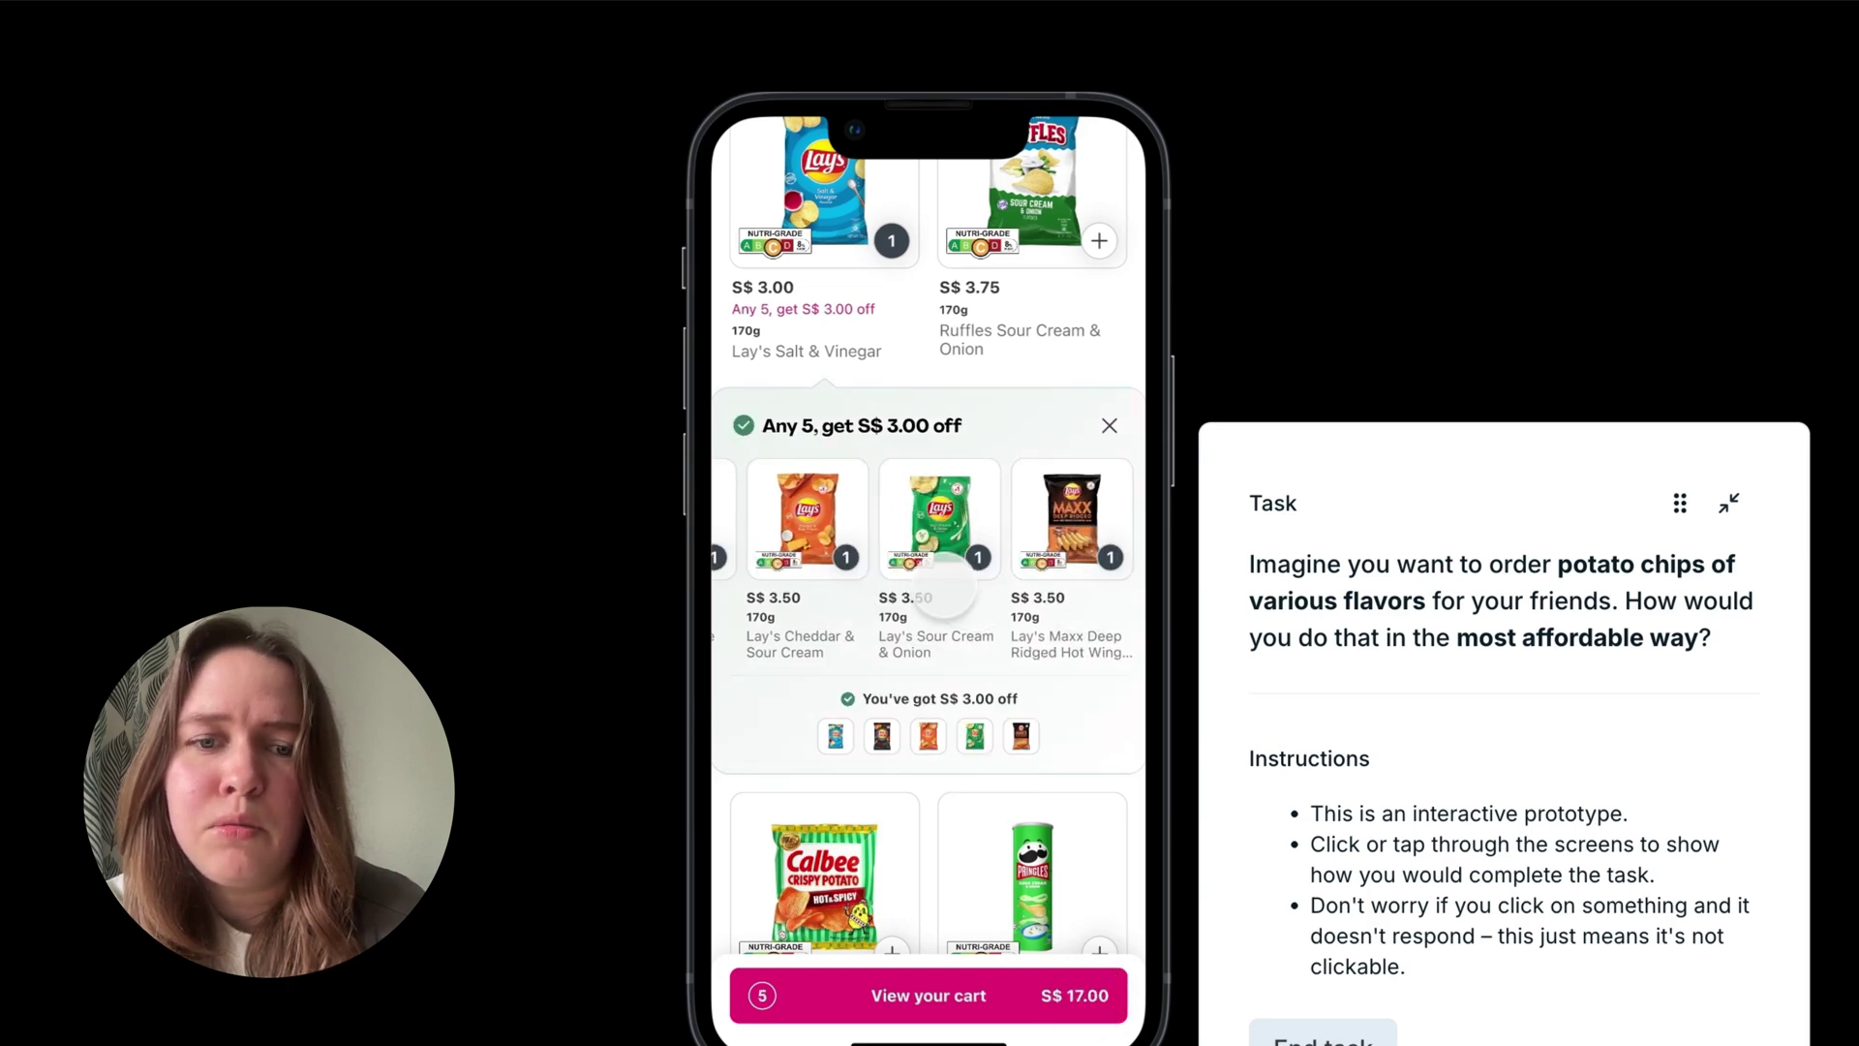
- Open the cart, review its items and discount, and proceed to payment and address review to complete the task
click(925, 990)
scroll(997, 552, down, 5)
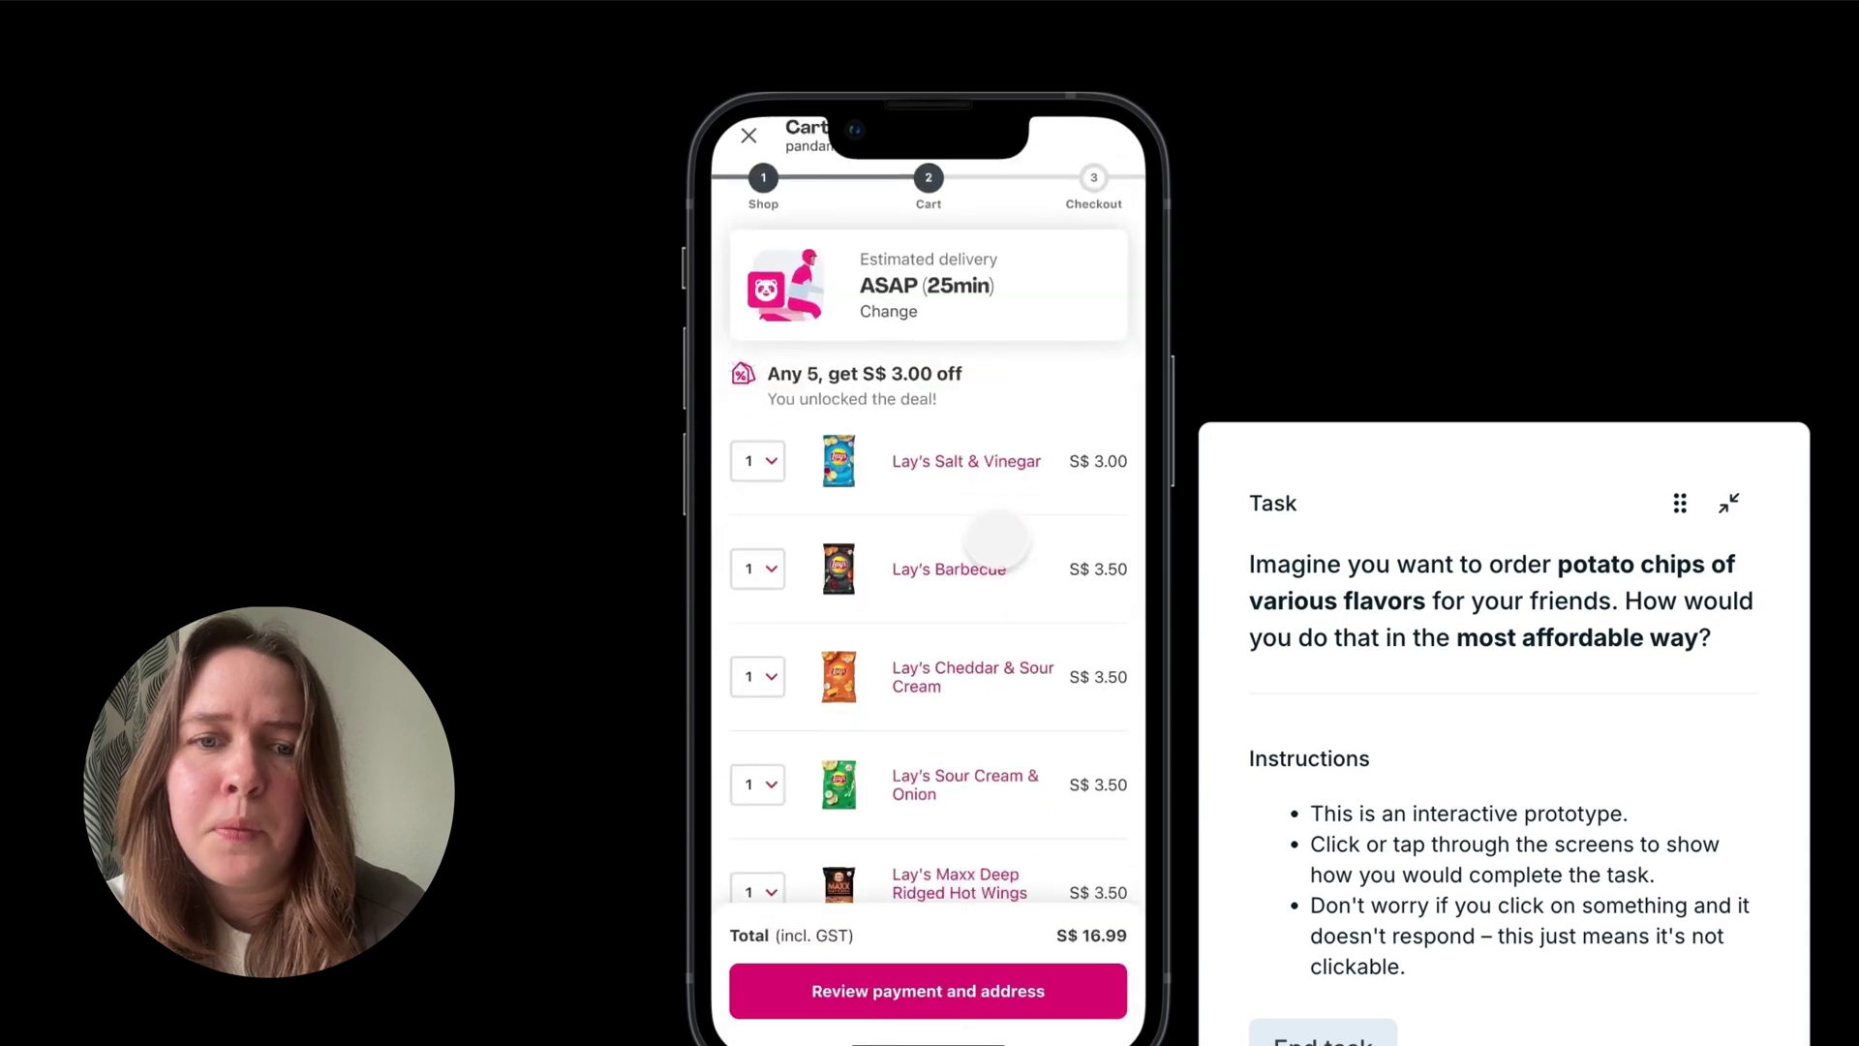
scroll(1003, 833, up, 3)
scroll(1003, 833, down, 3)
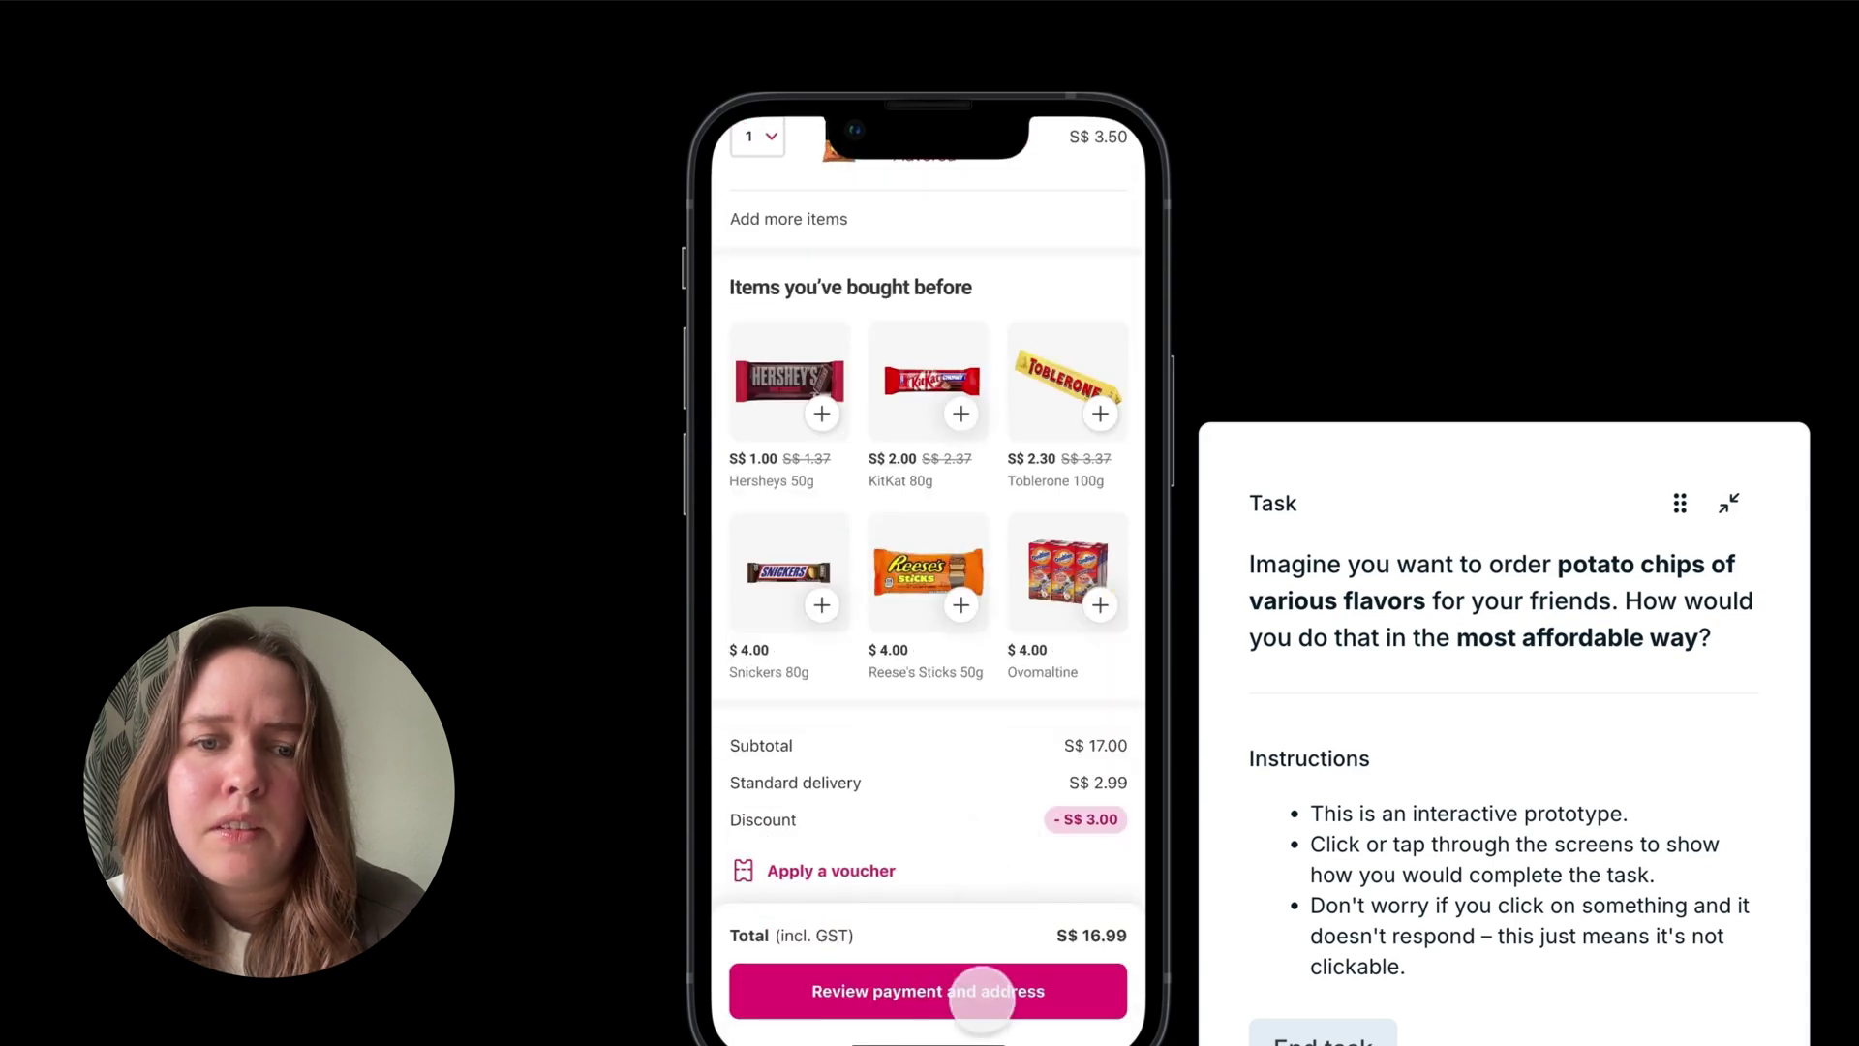
click(978, 988)
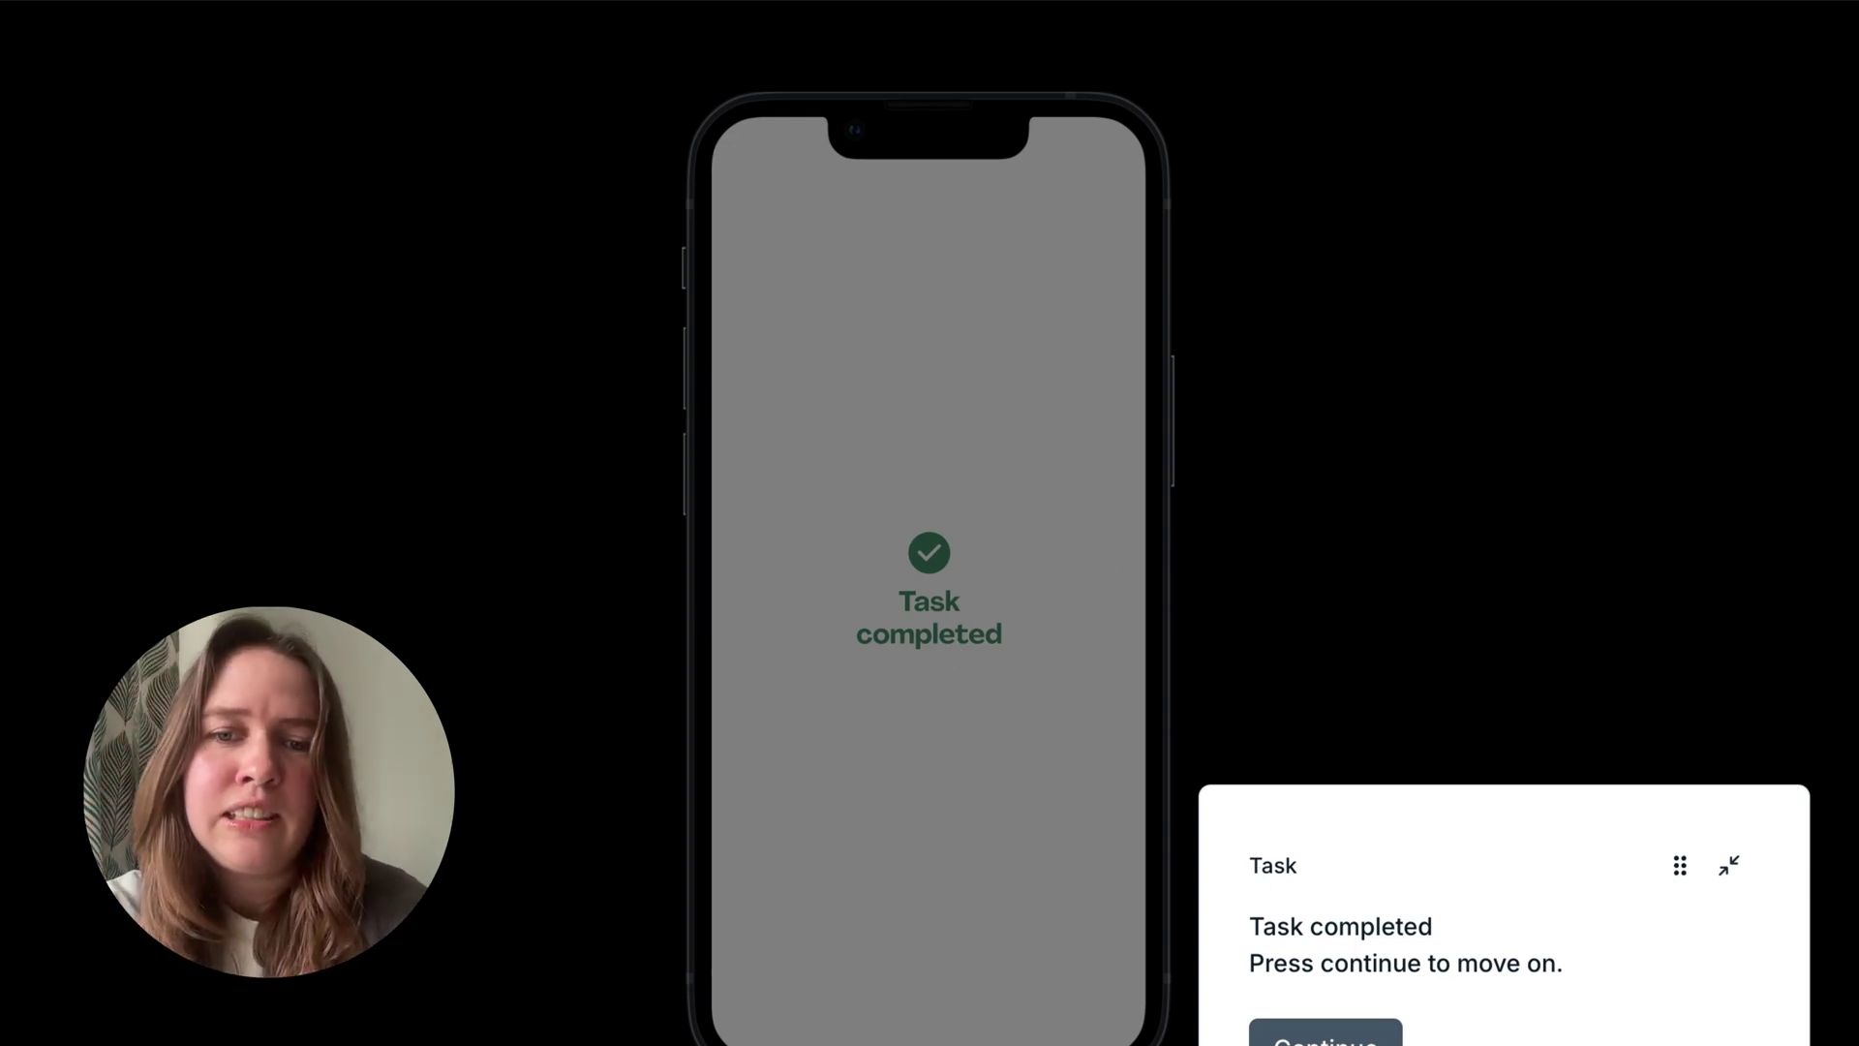
- Continue past the completed task and submit a rating of 5 for how easy or difficult adding the discounted chips was
click(1326, 1031)
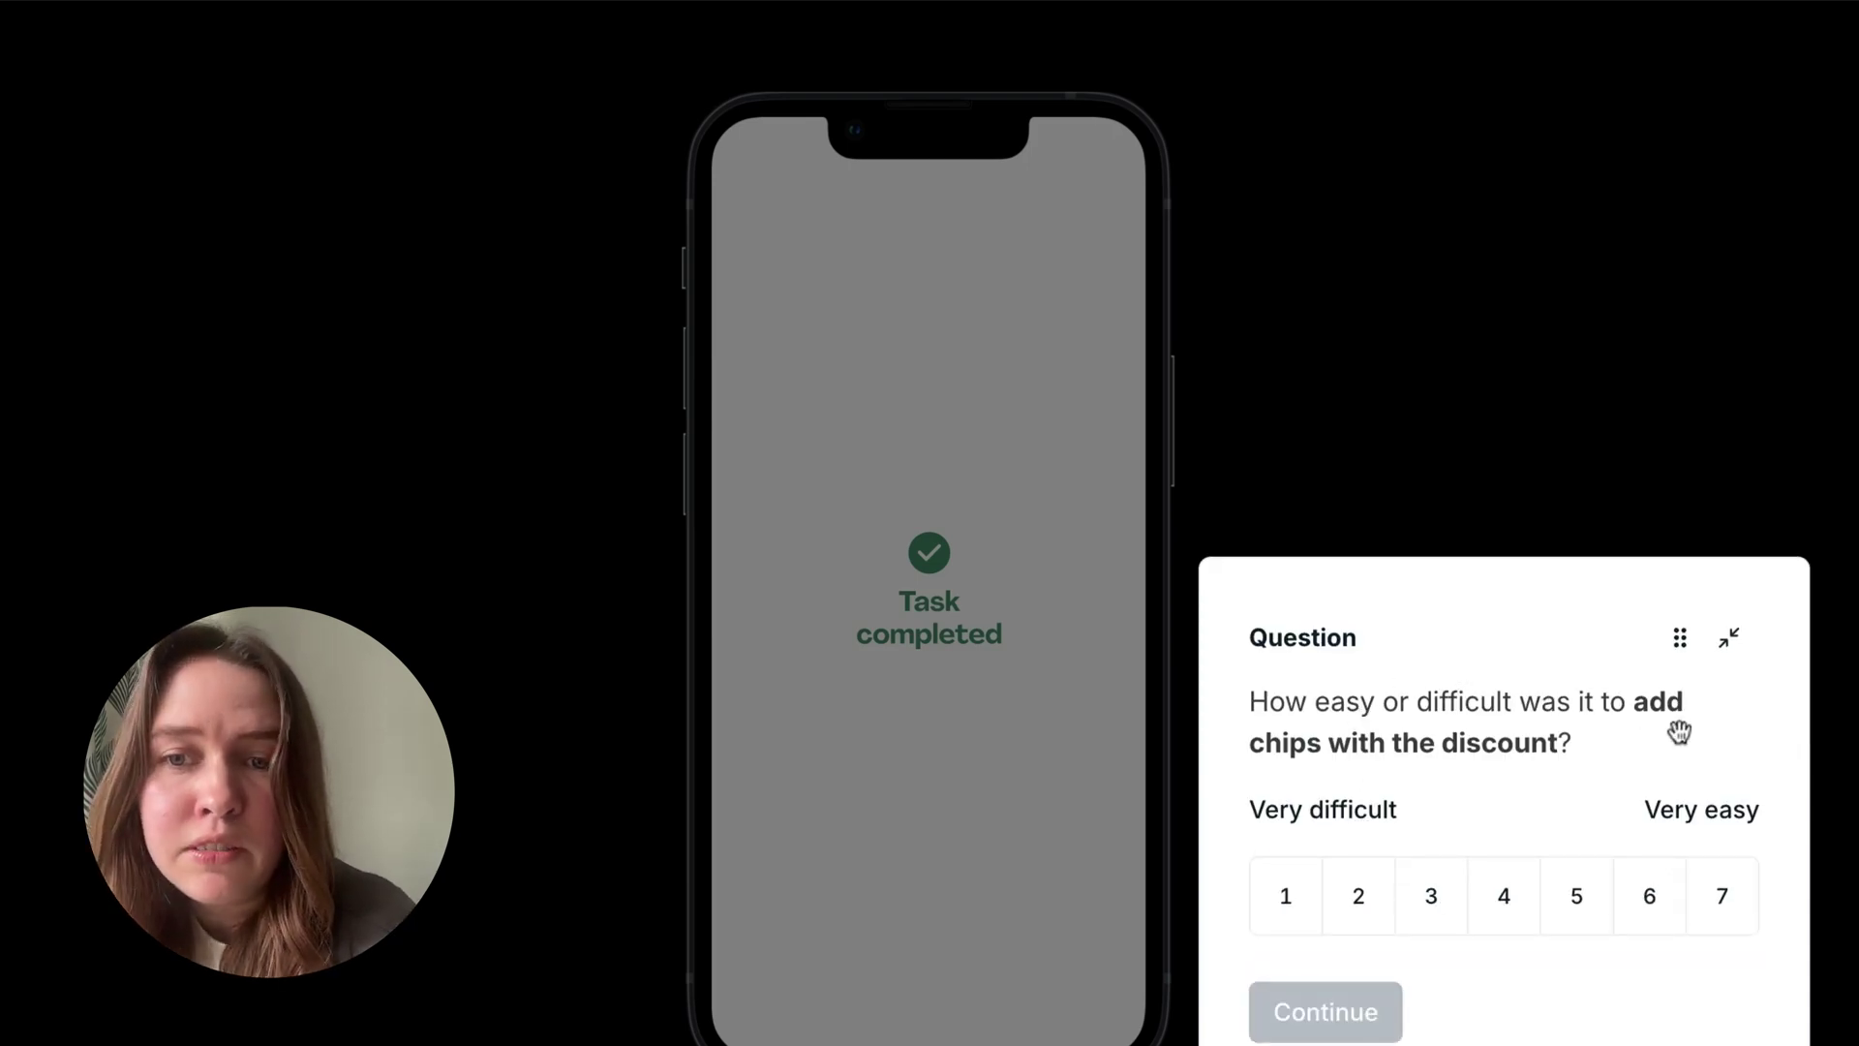
click(1600, 903)
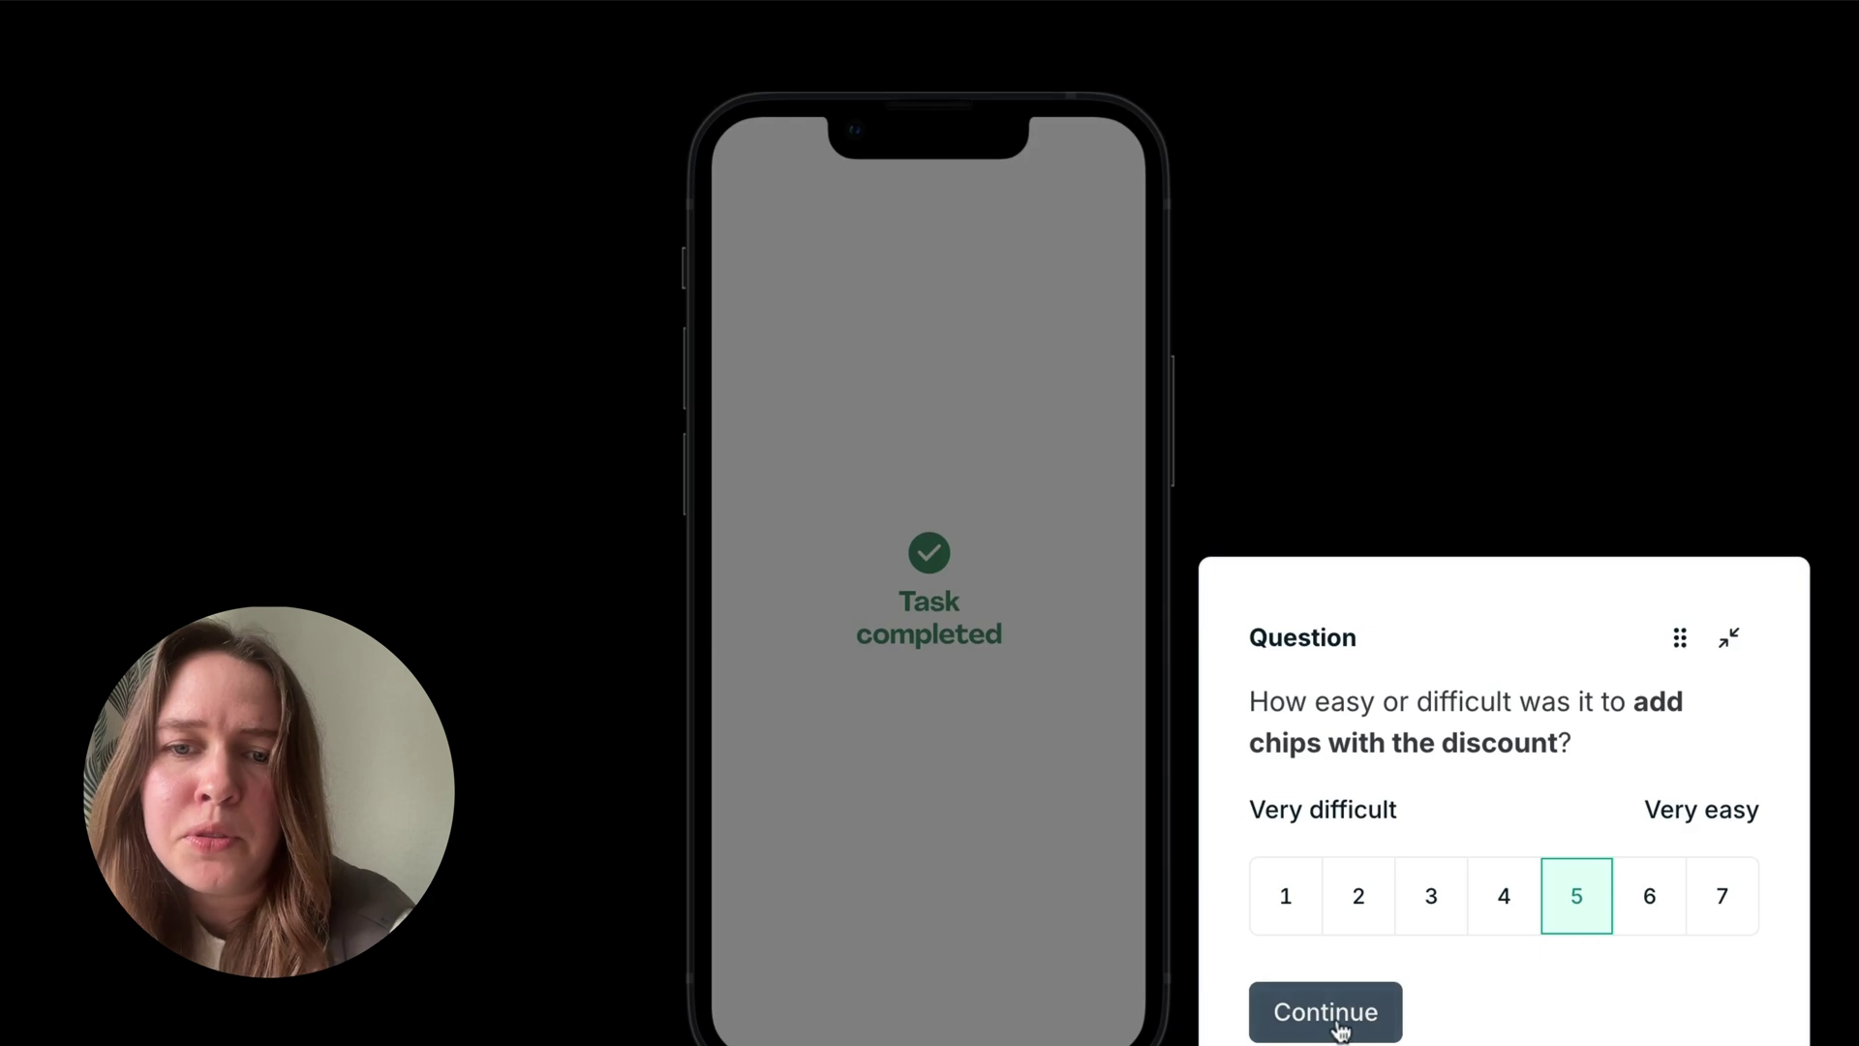
click(1339, 1031)
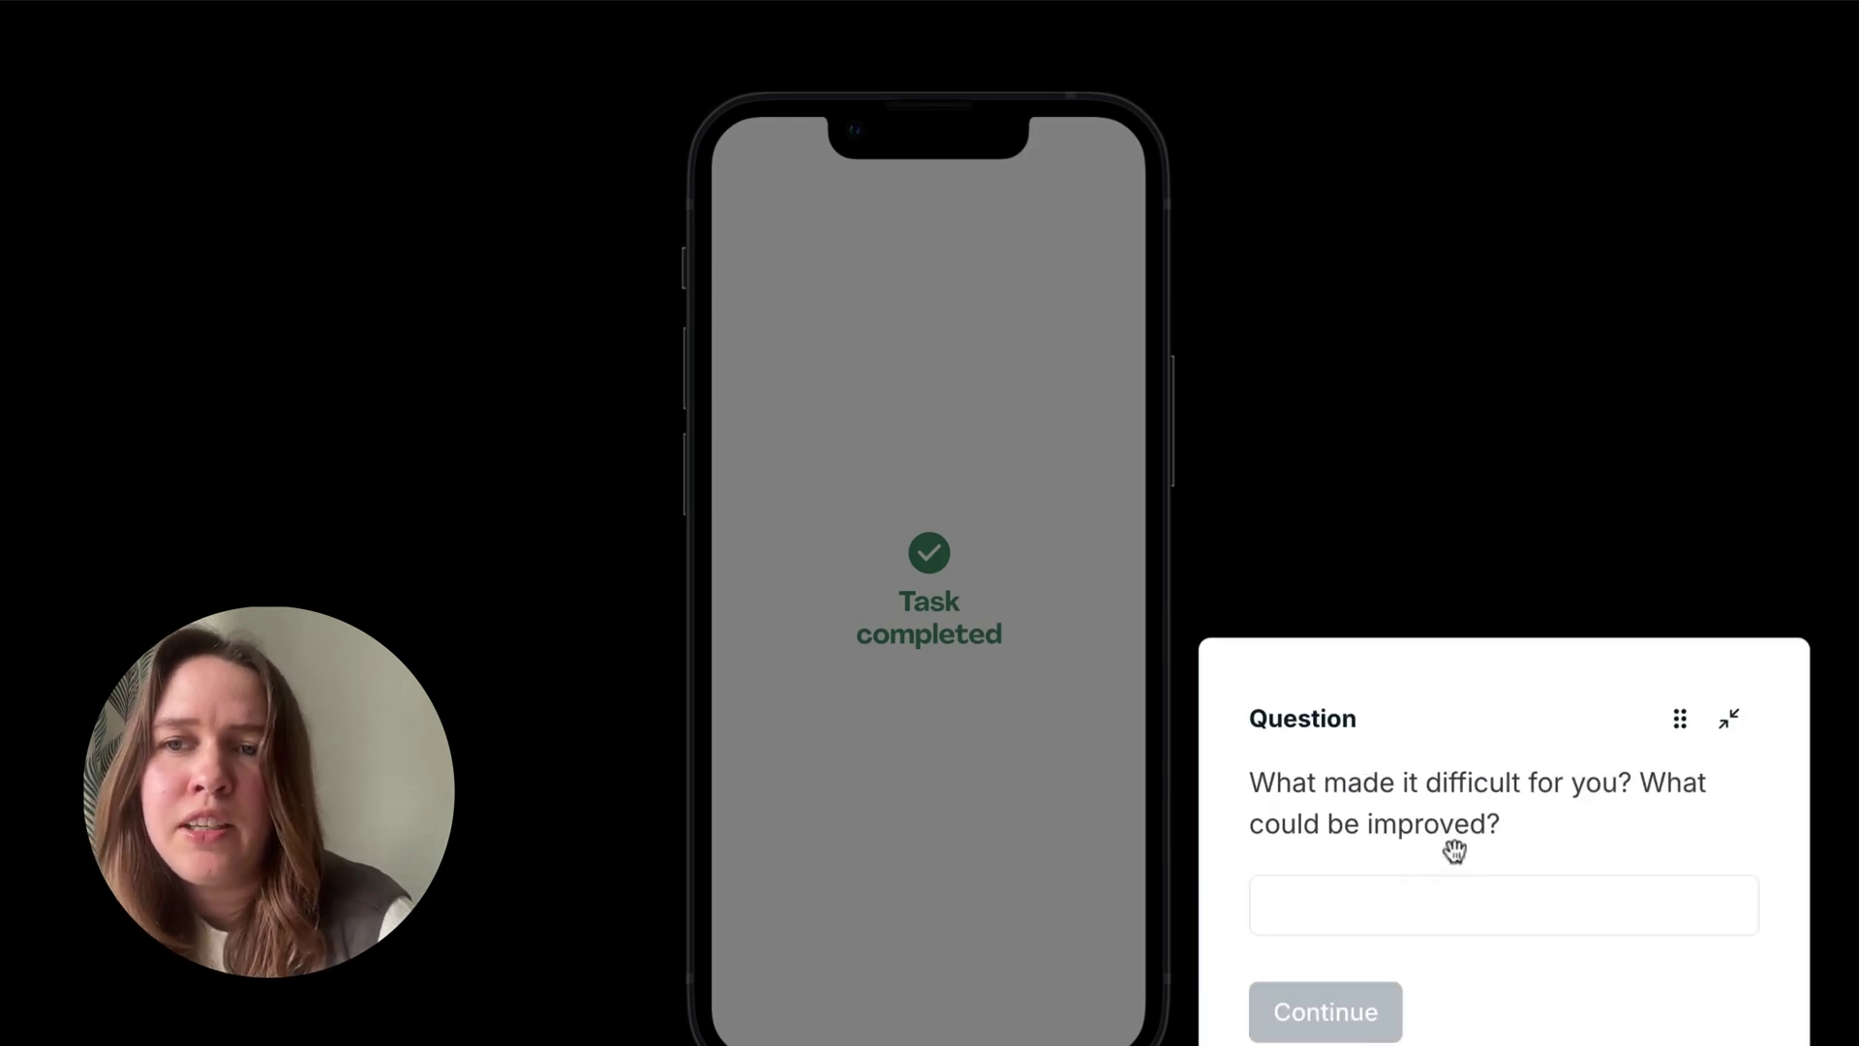
- Submit a brief placeholder answer to the question about what made the task difficult and what could be improved
click(1478, 906)
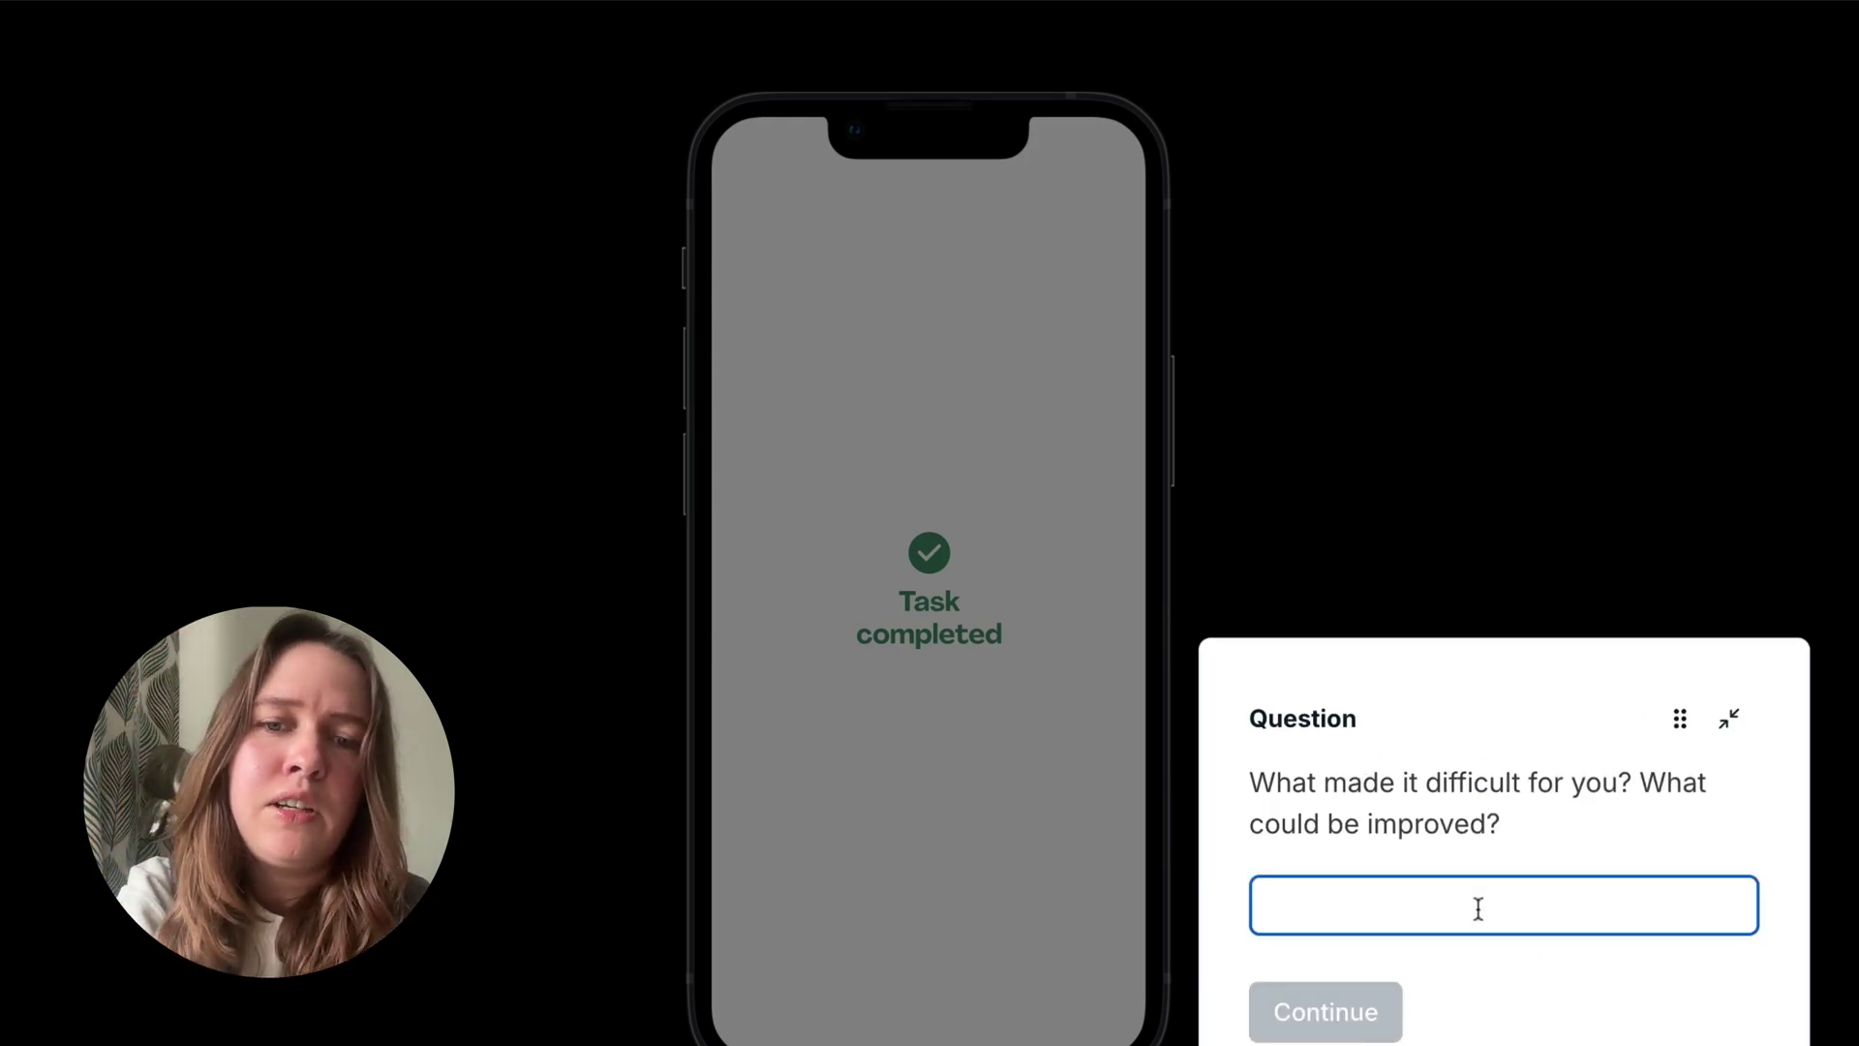
text(tets)
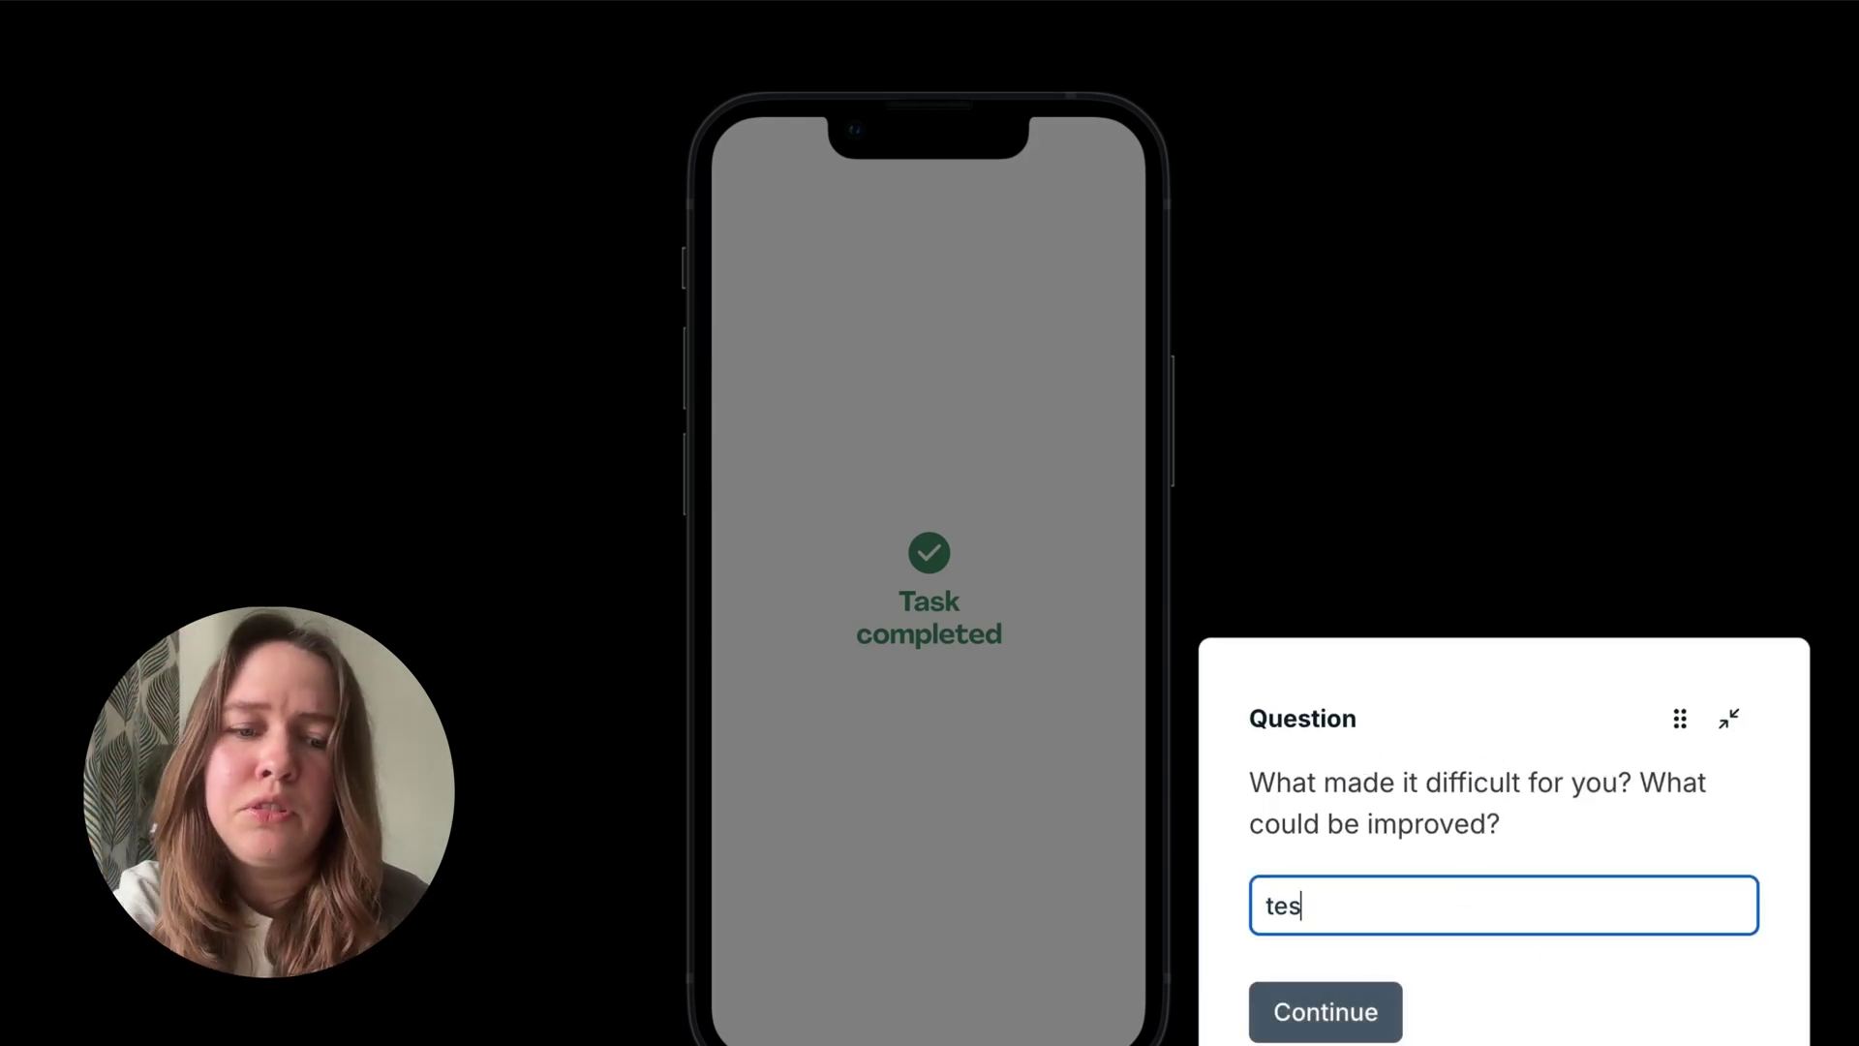
click(1375, 1012)
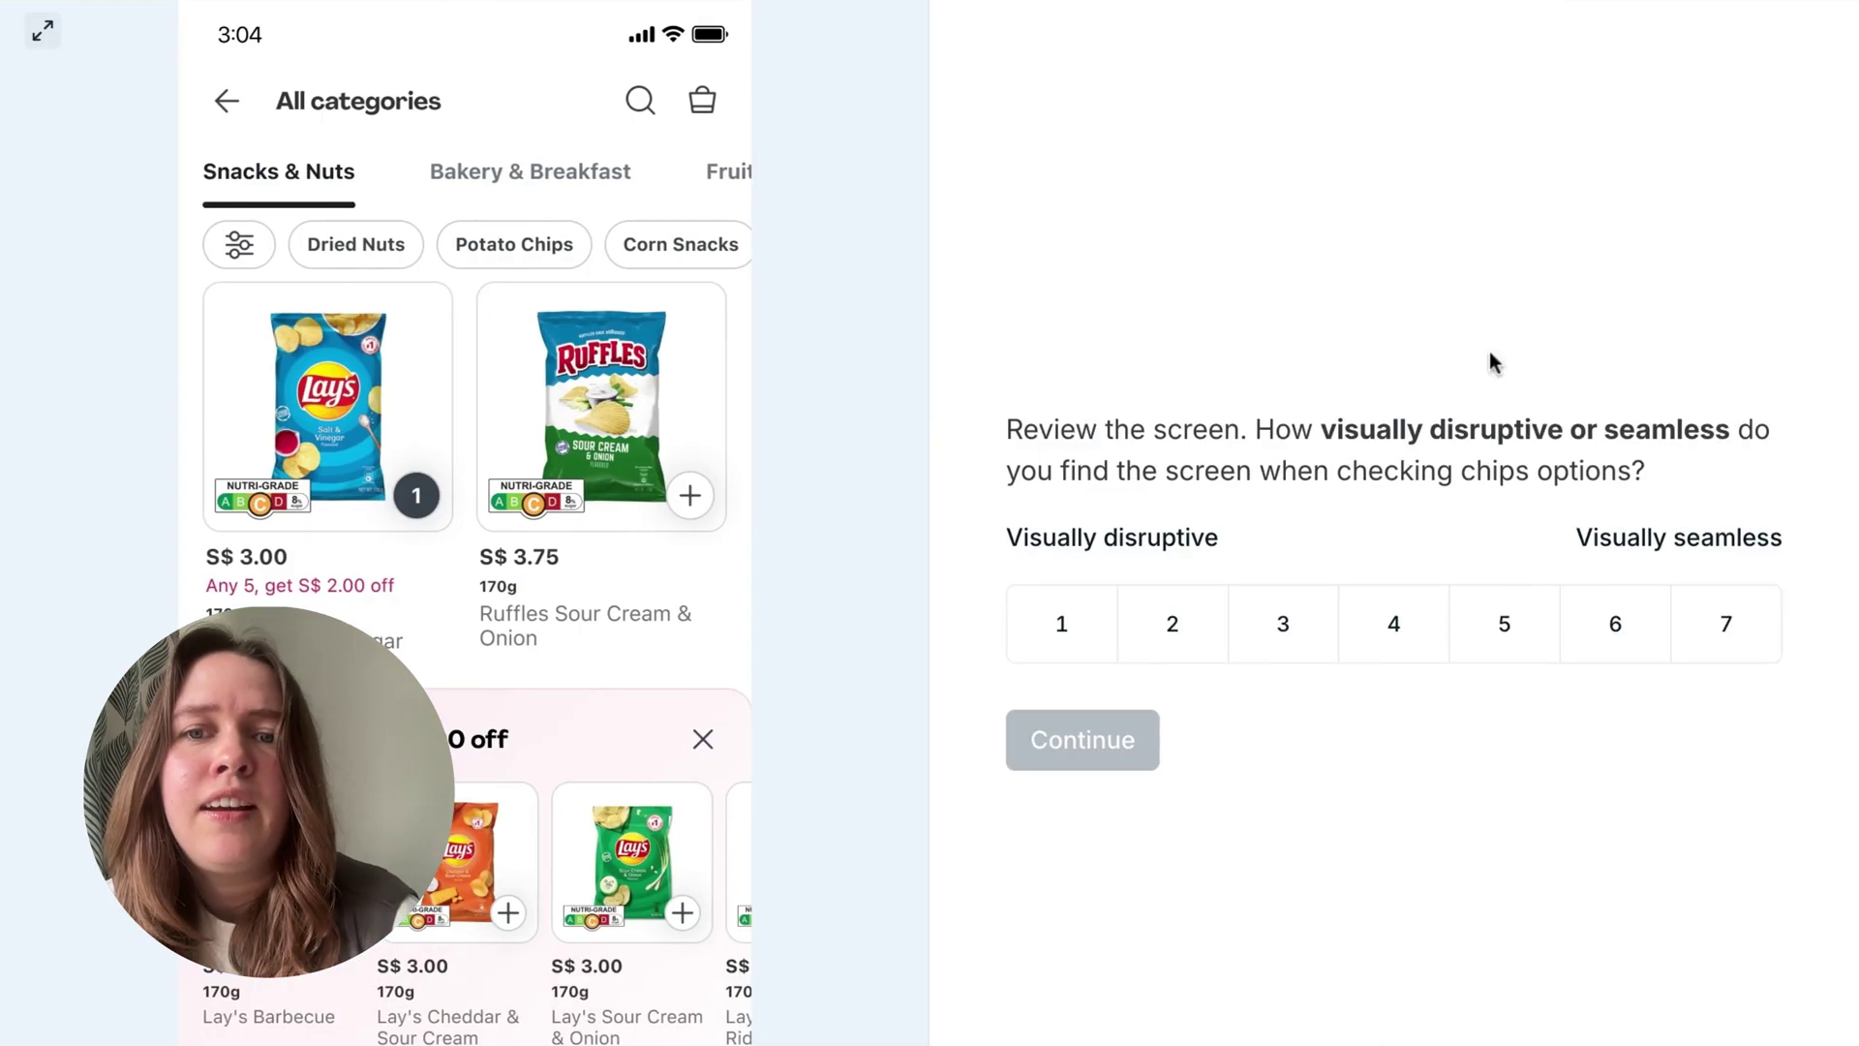
- Review the chips screen and submit a rating of 5 for how visually disruptive or seamless it is
drag(1007, 439, 1730, 432)
click(1094, 452)
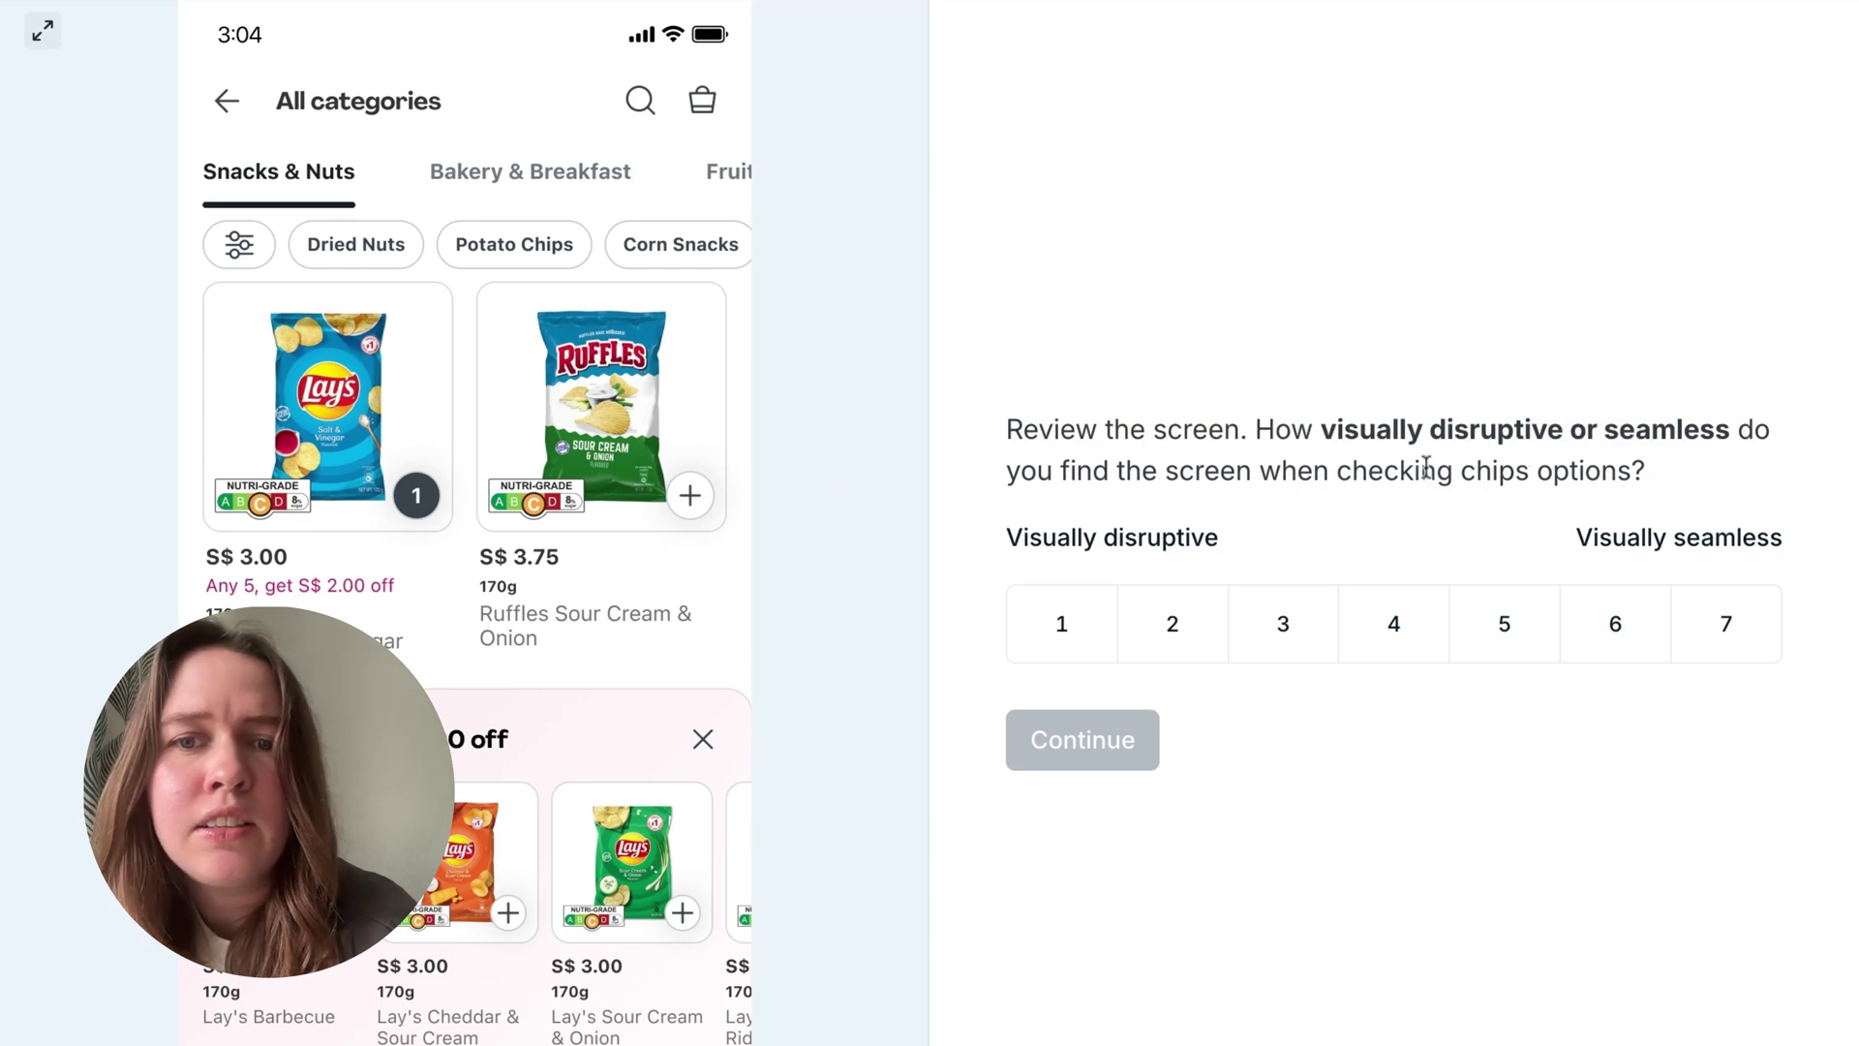
scroll(559, 630, down, 3)
scroll(560, 630, up, 3)
scroll(560, 630, down, 4)
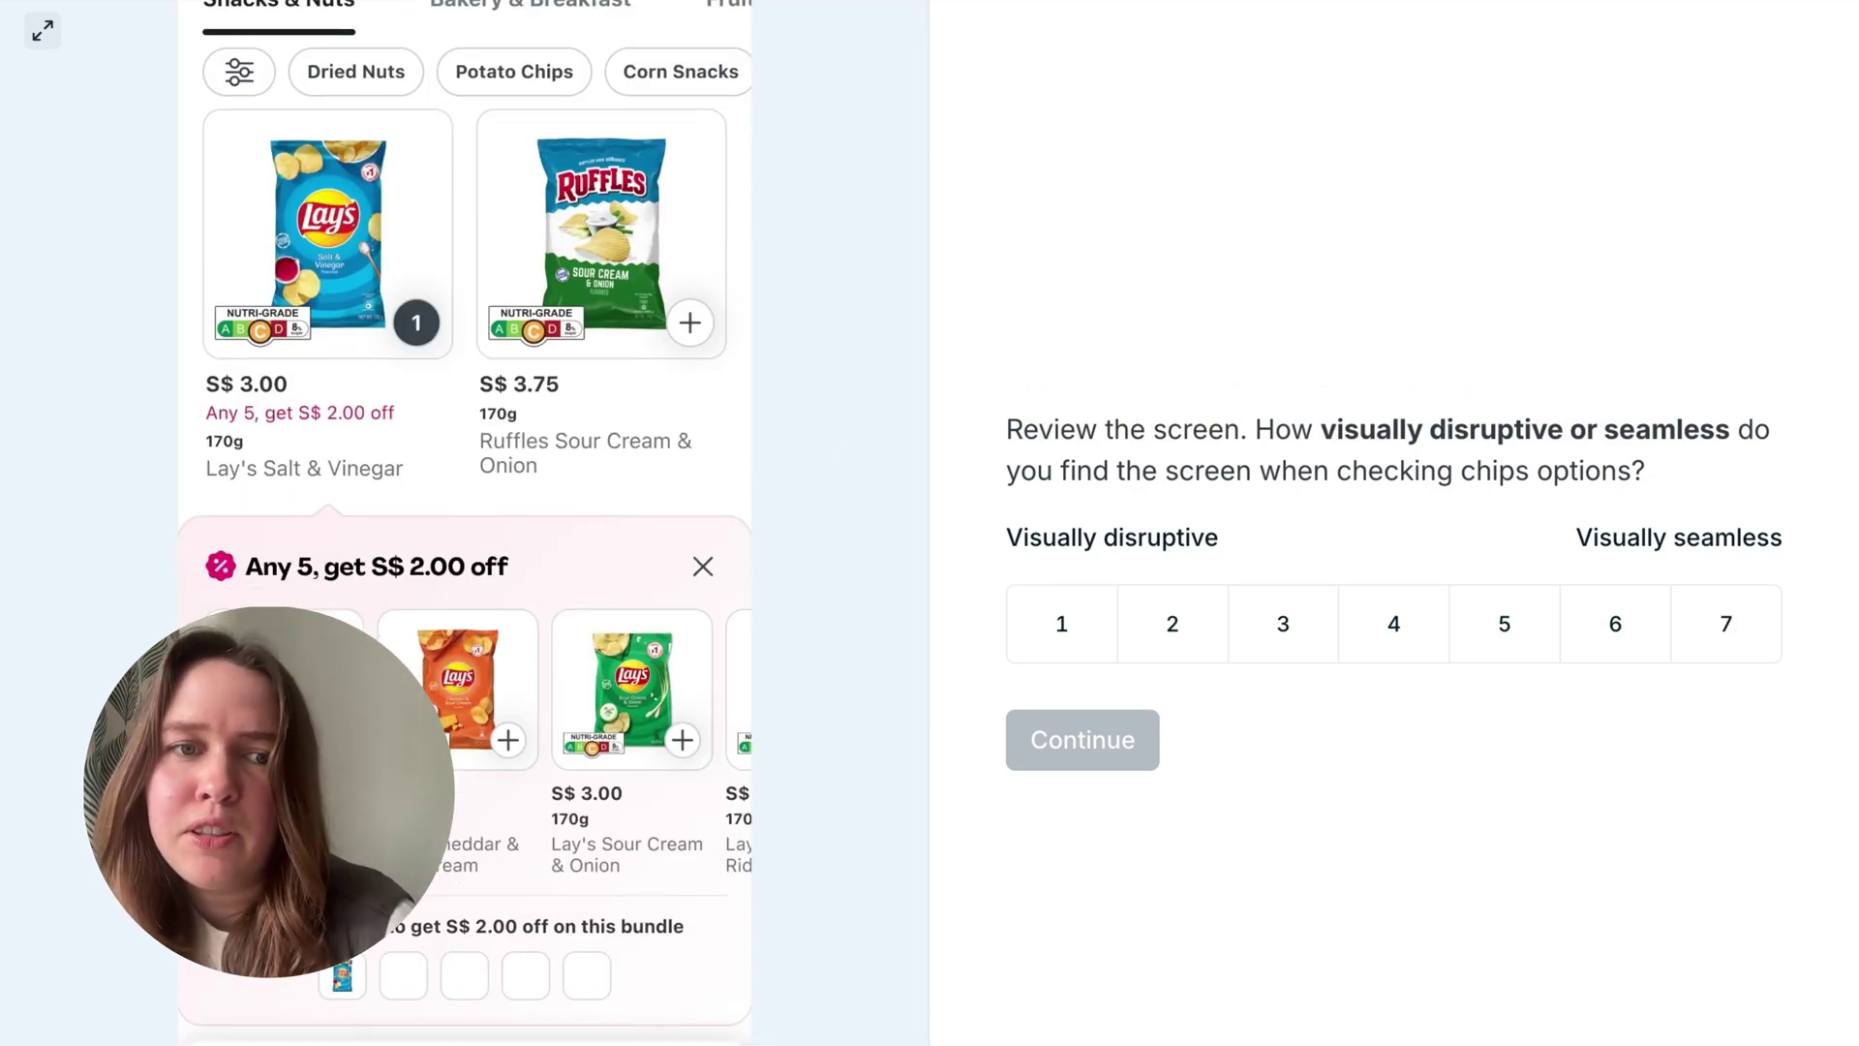
scroll(614, 728, up, 2)
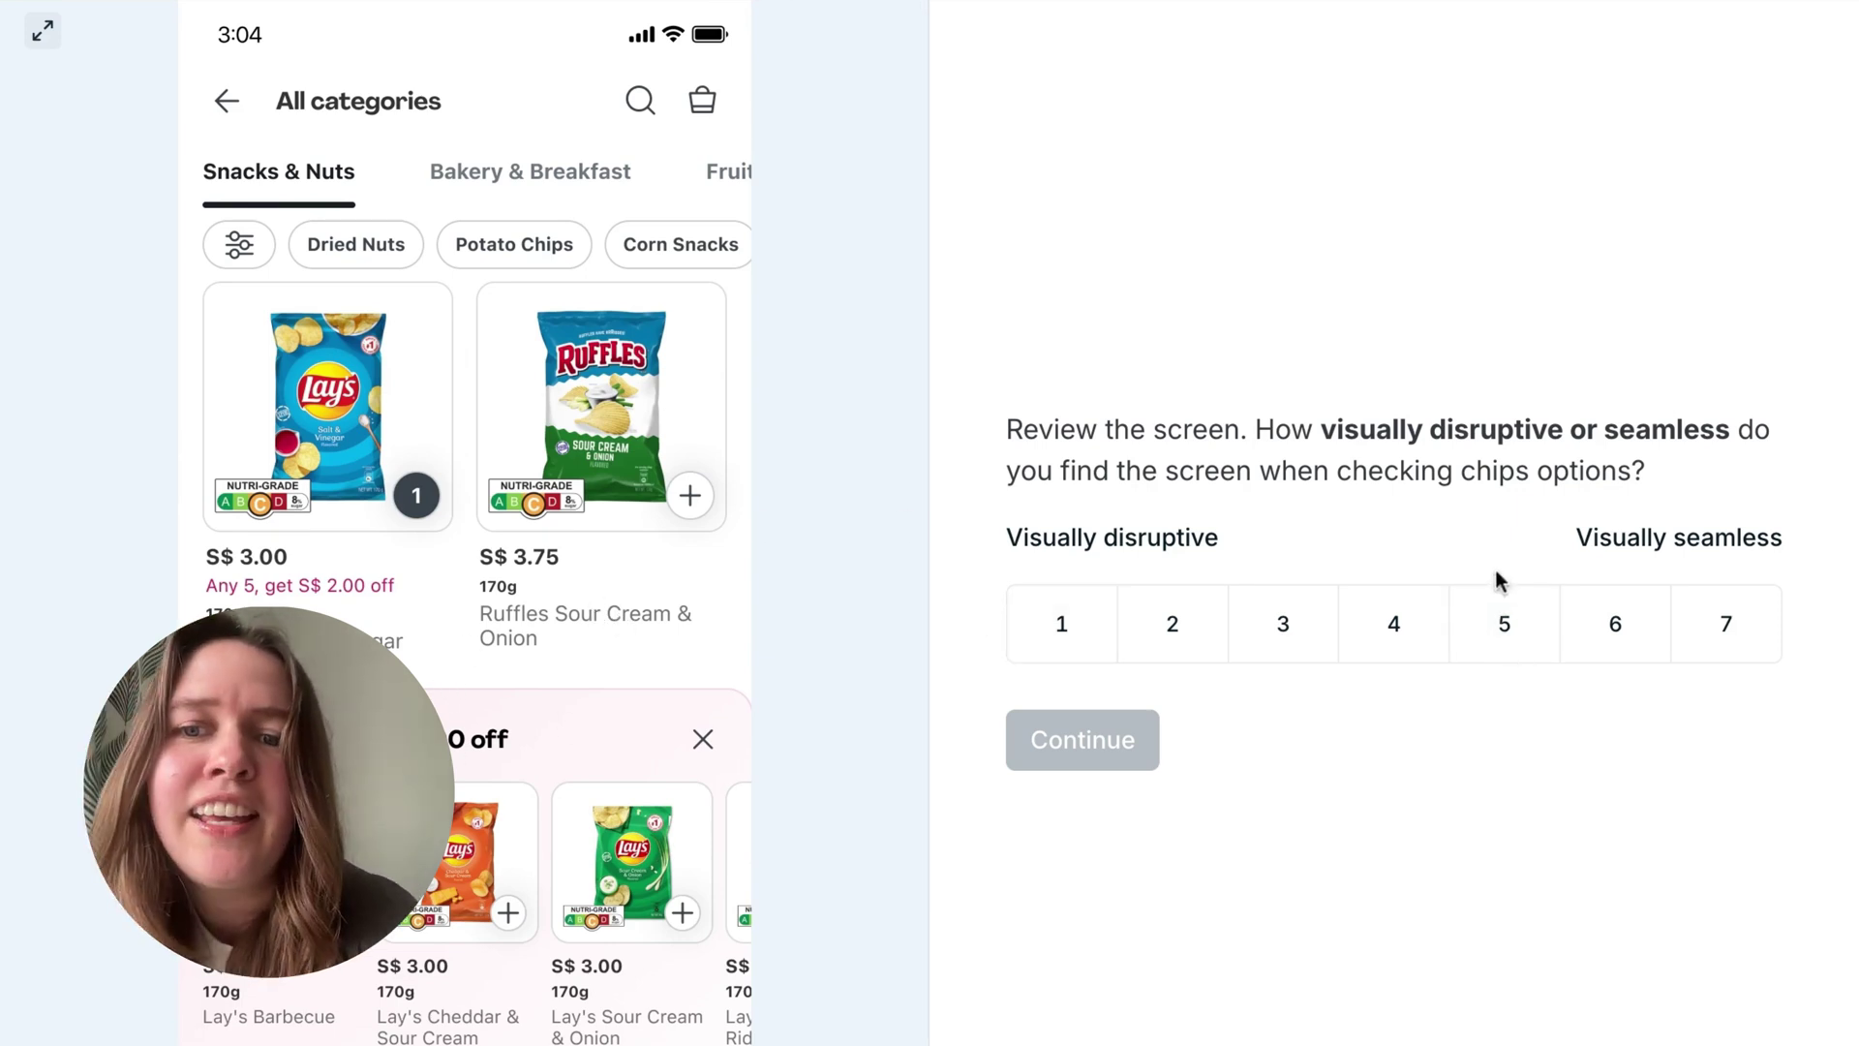
click(1507, 647)
click(1130, 751)
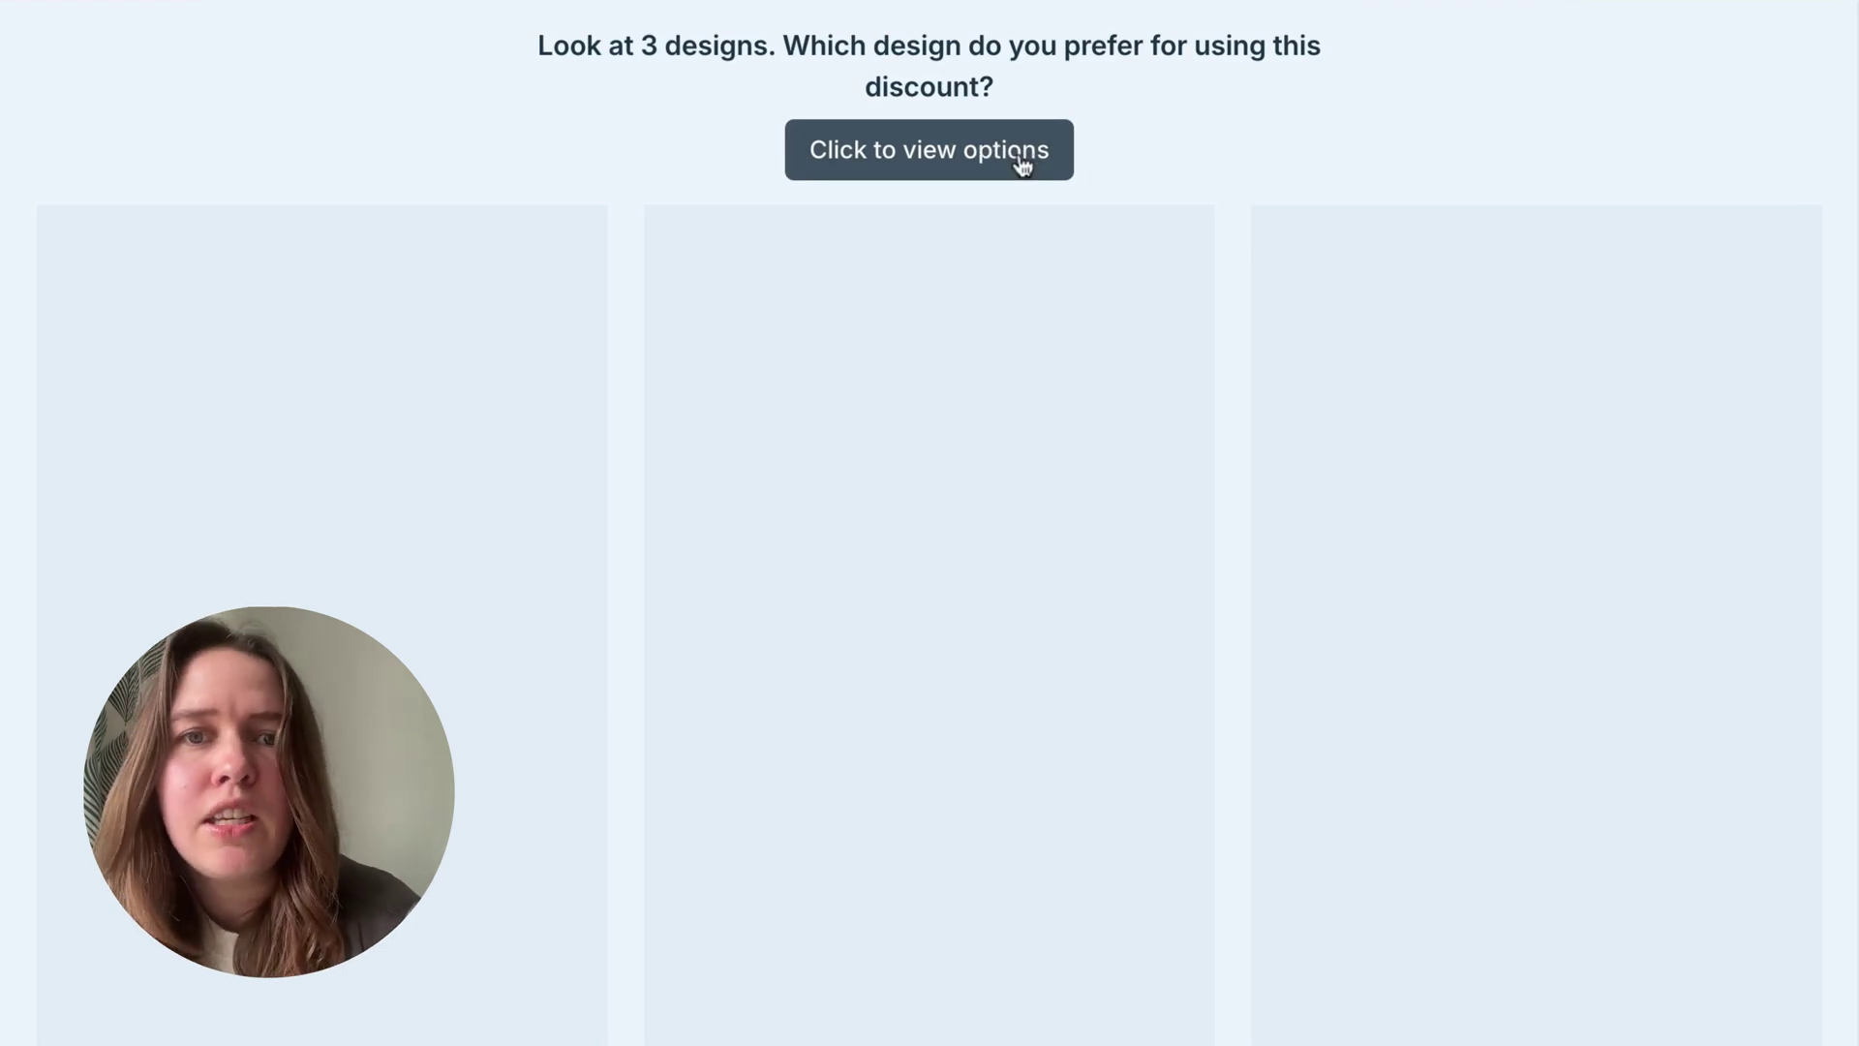
- Compare the three discount designs, choose the middle one as preferred, and submit "test" as the reason
click(962, 150)
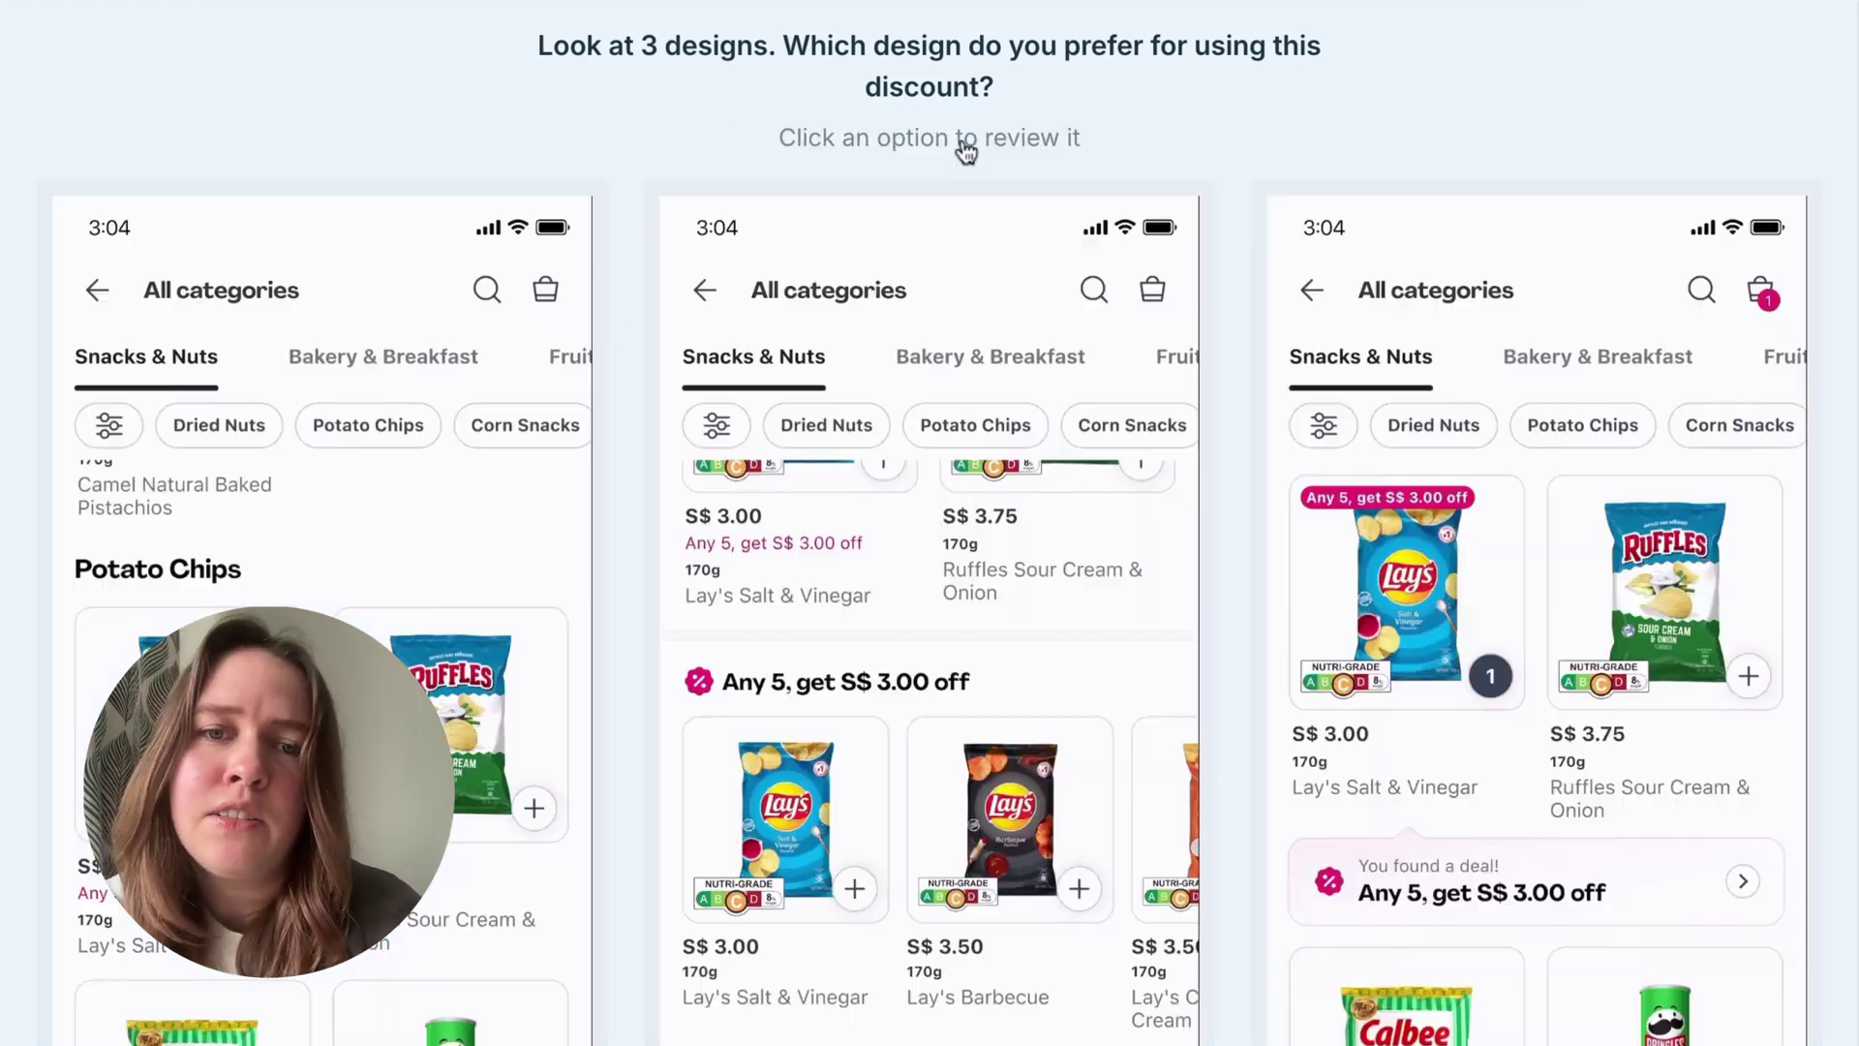
scroll(616, 707, down, 2)
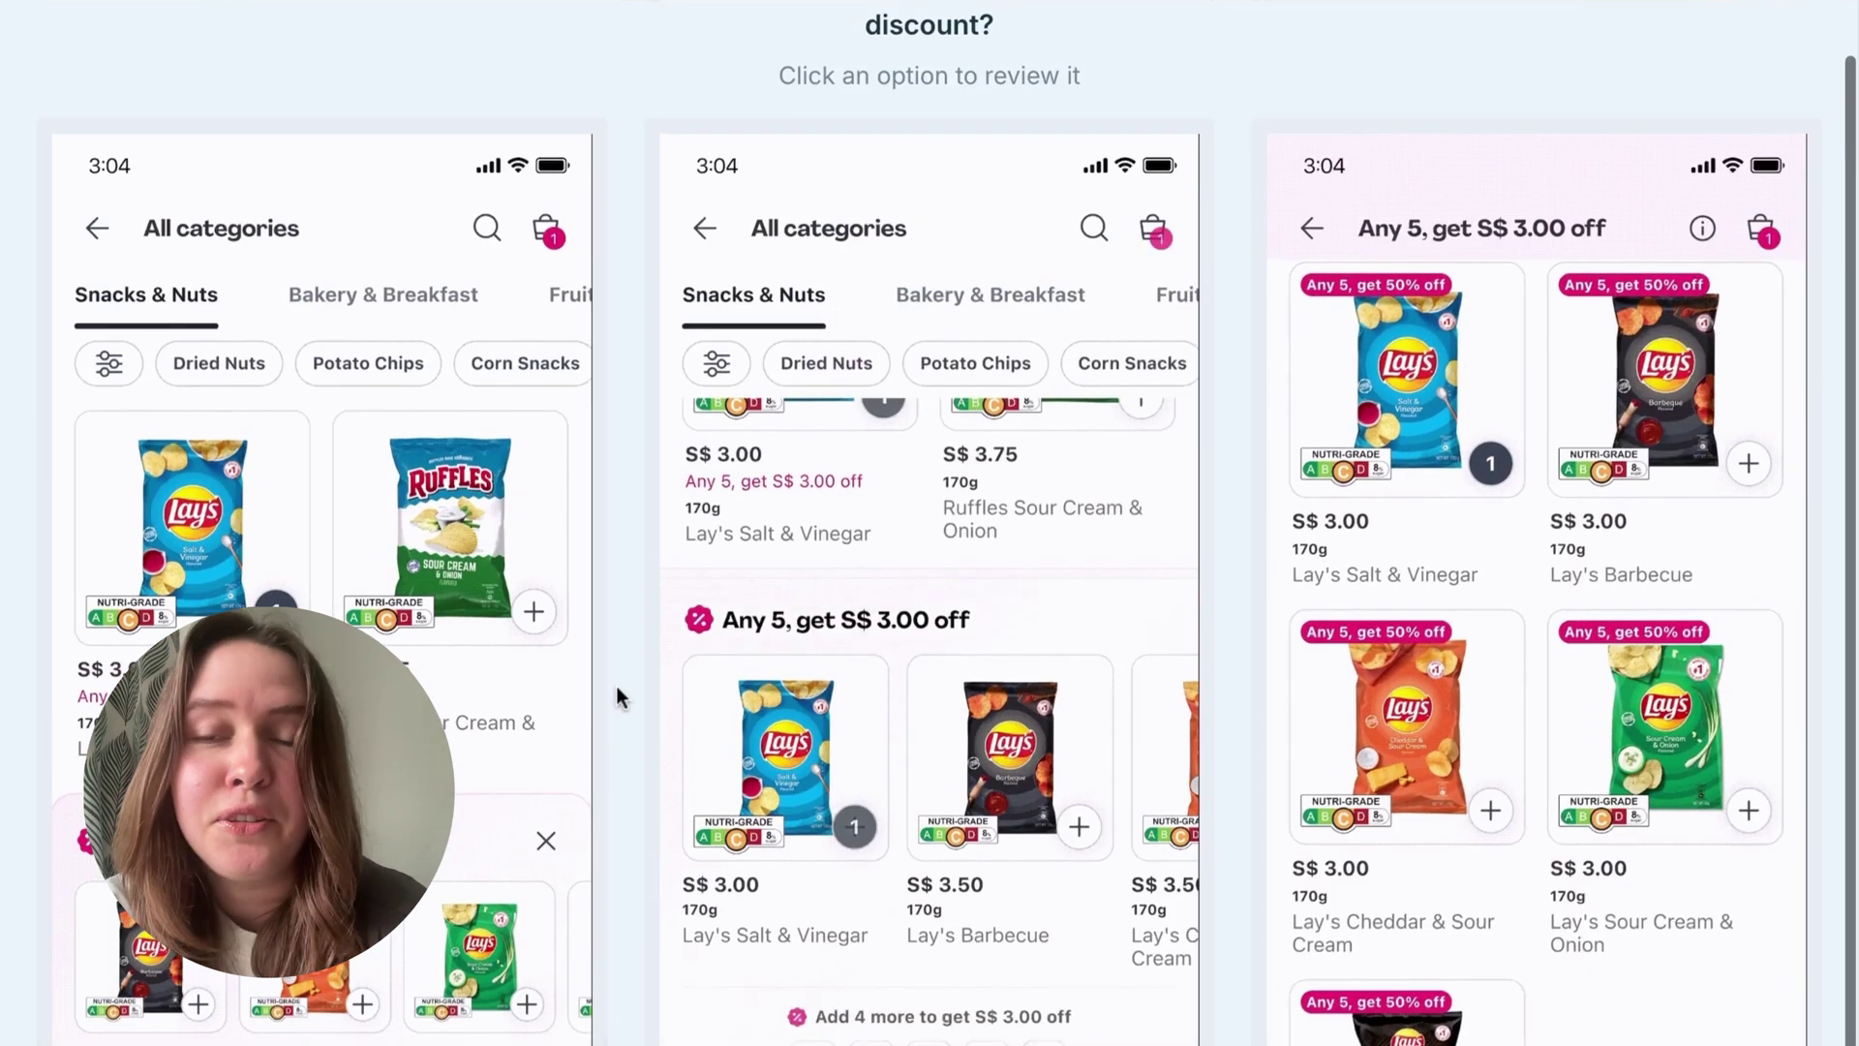
scroll(616, 686, down, 1)
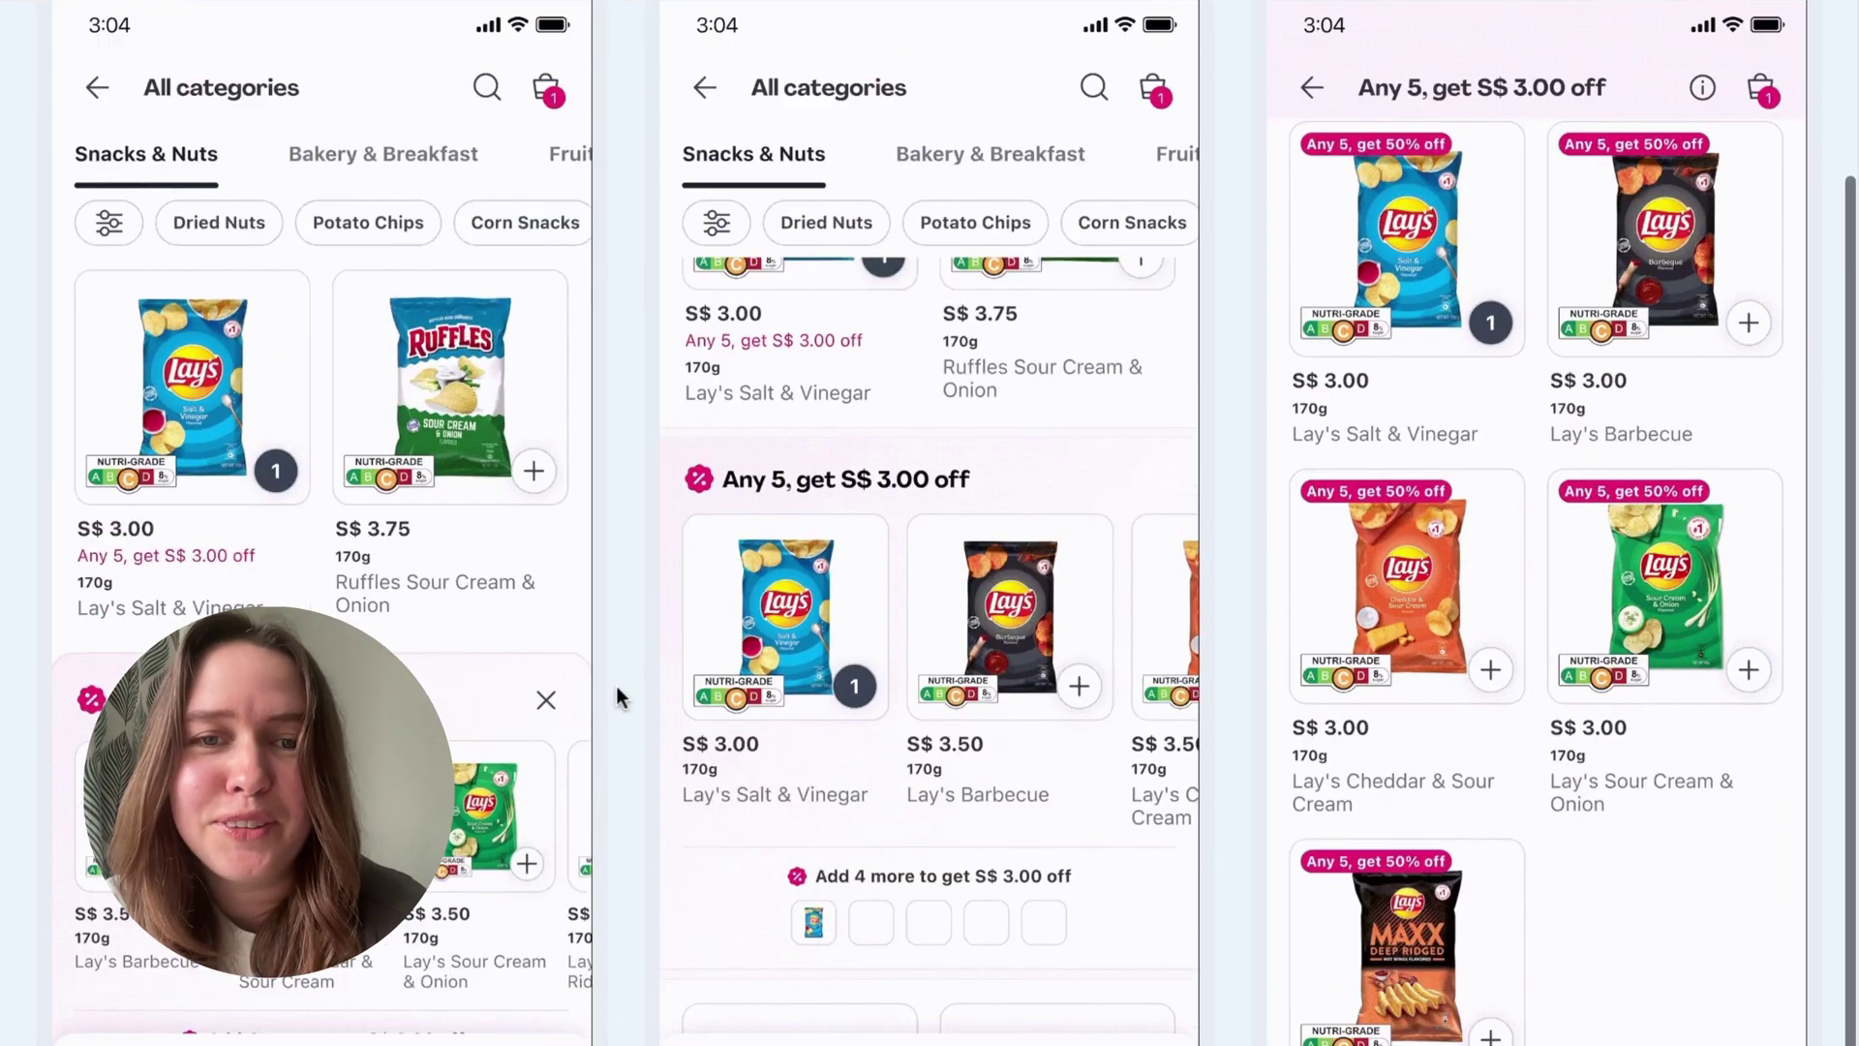
scroll(848, 678, up, 3)
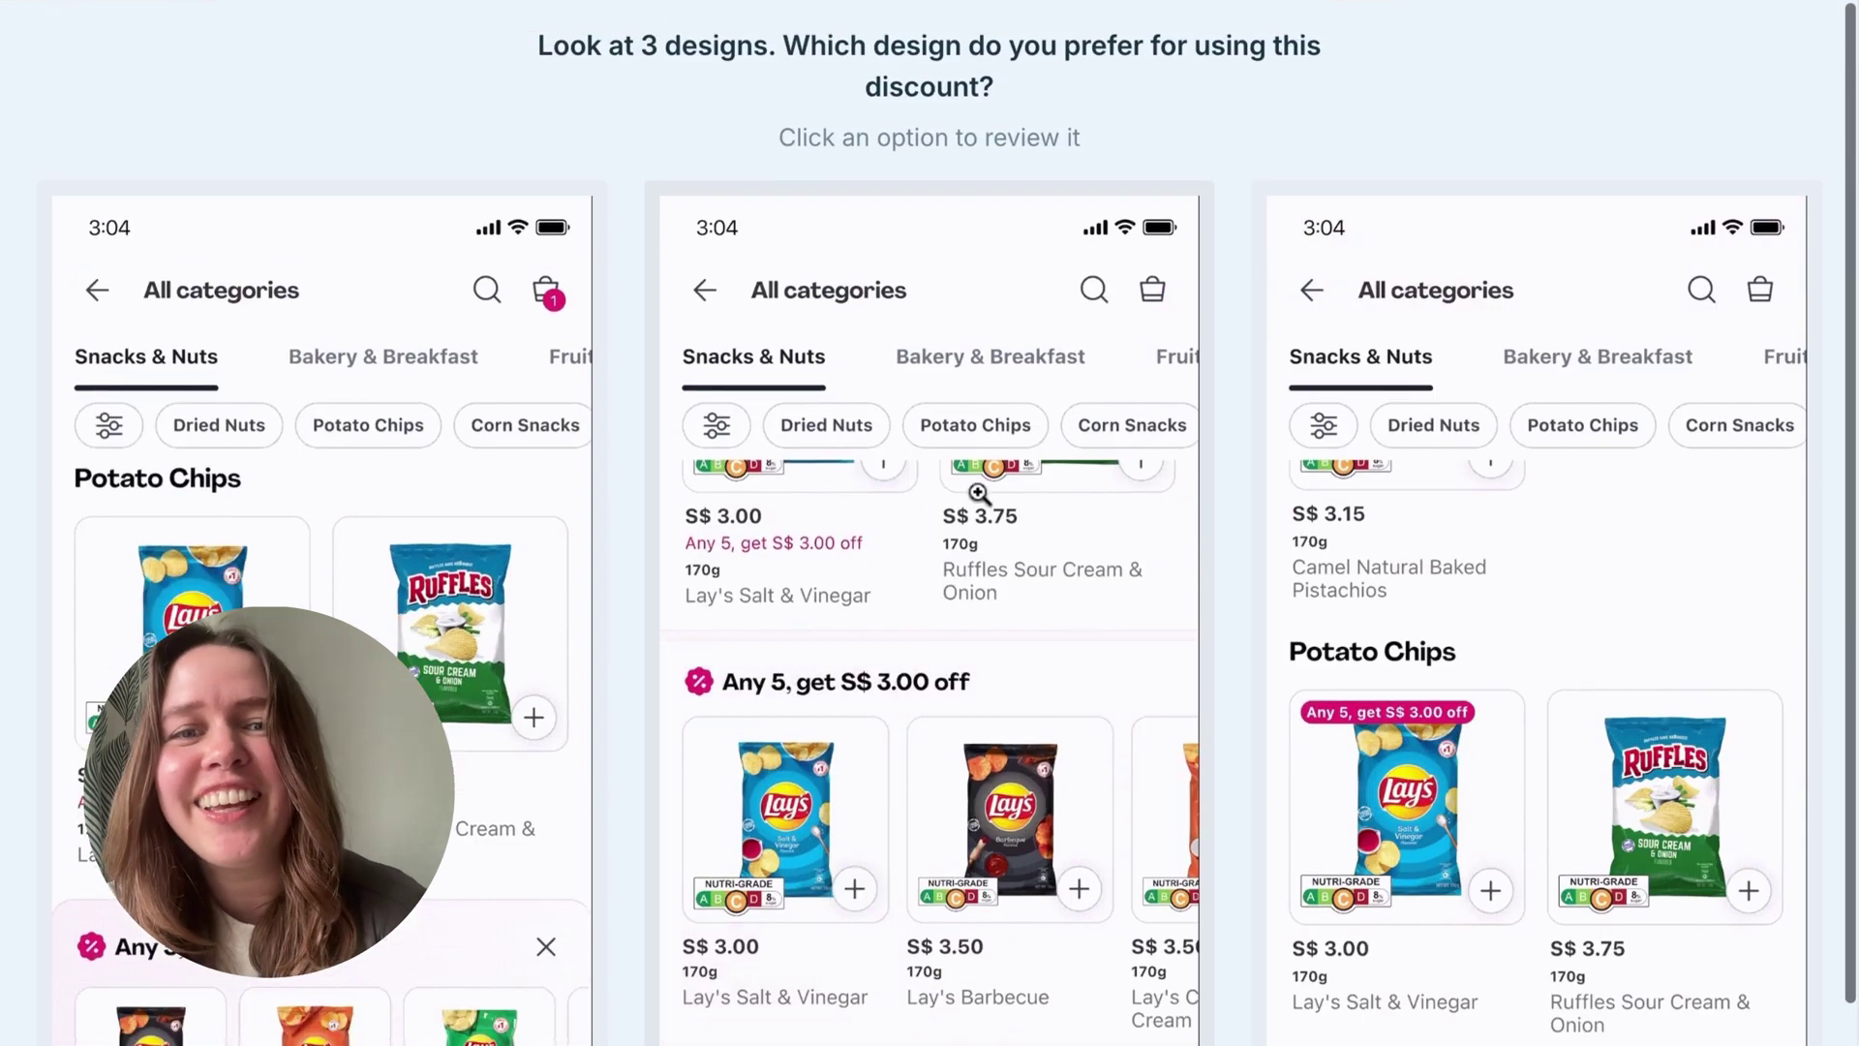
click(1039, 635)
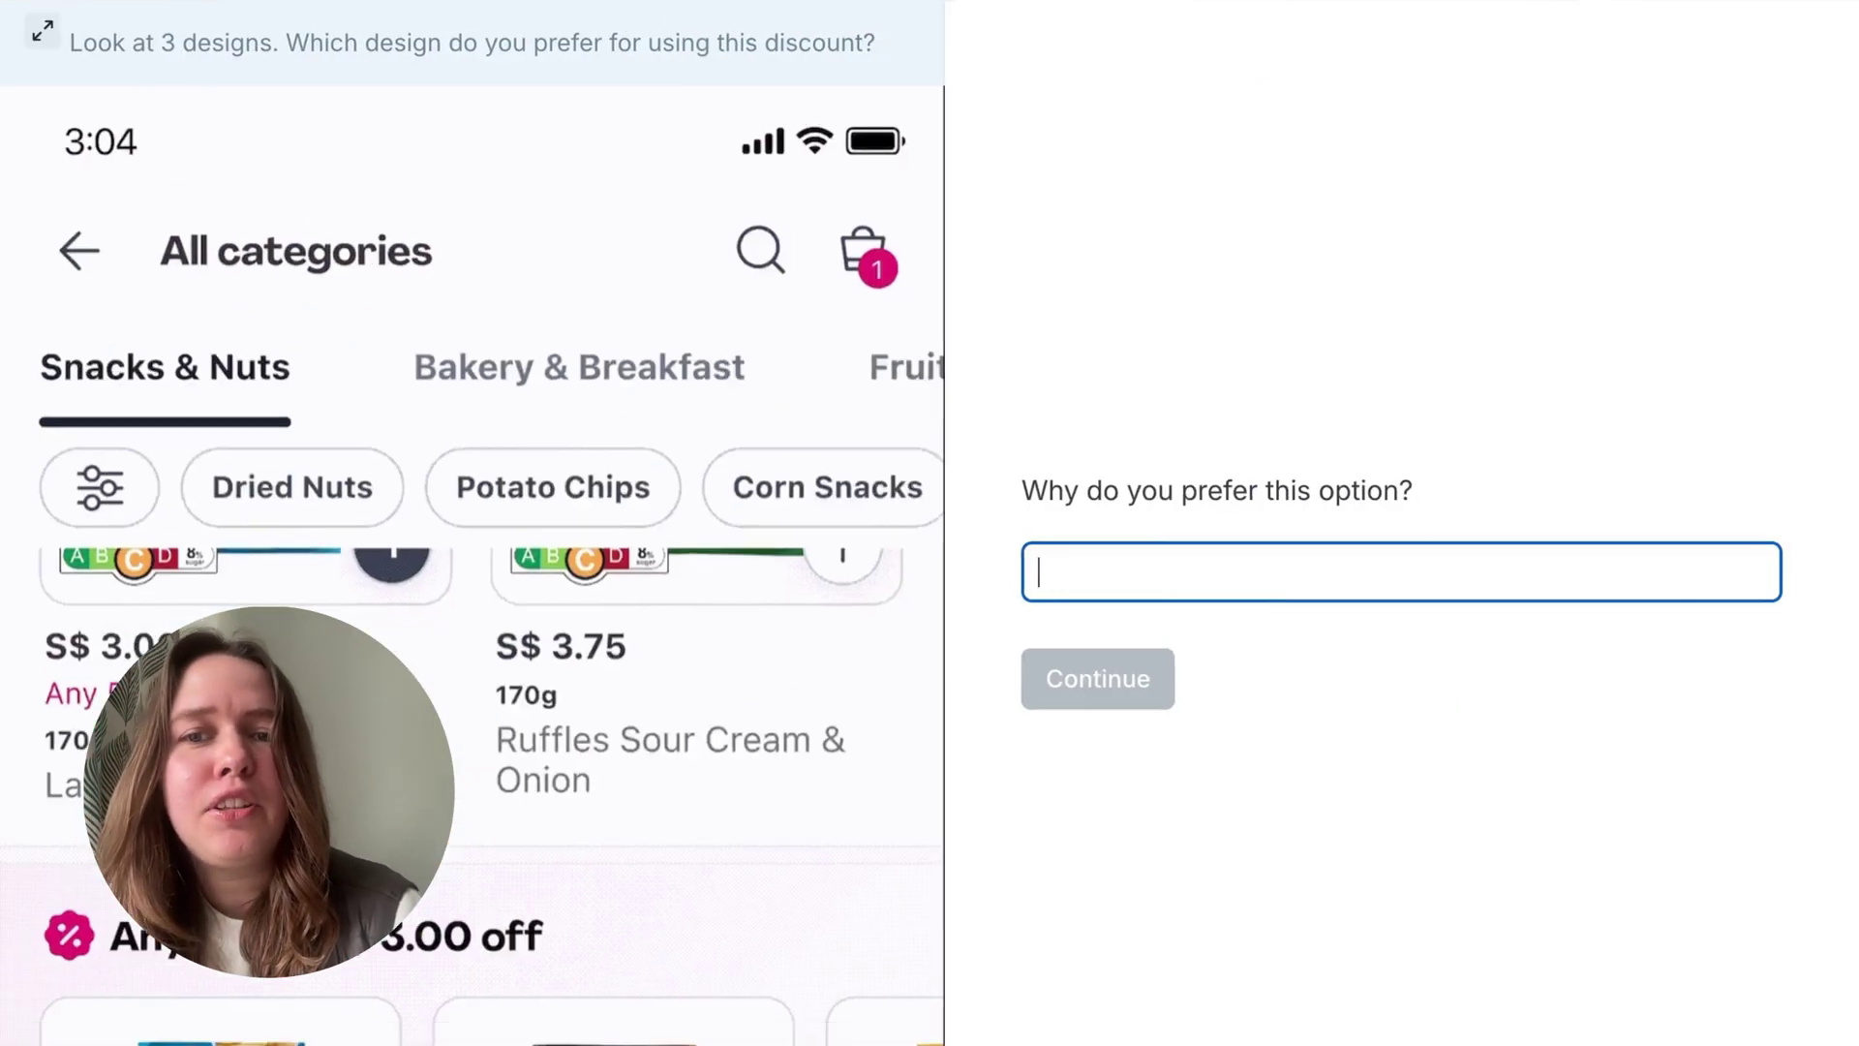
text(test)
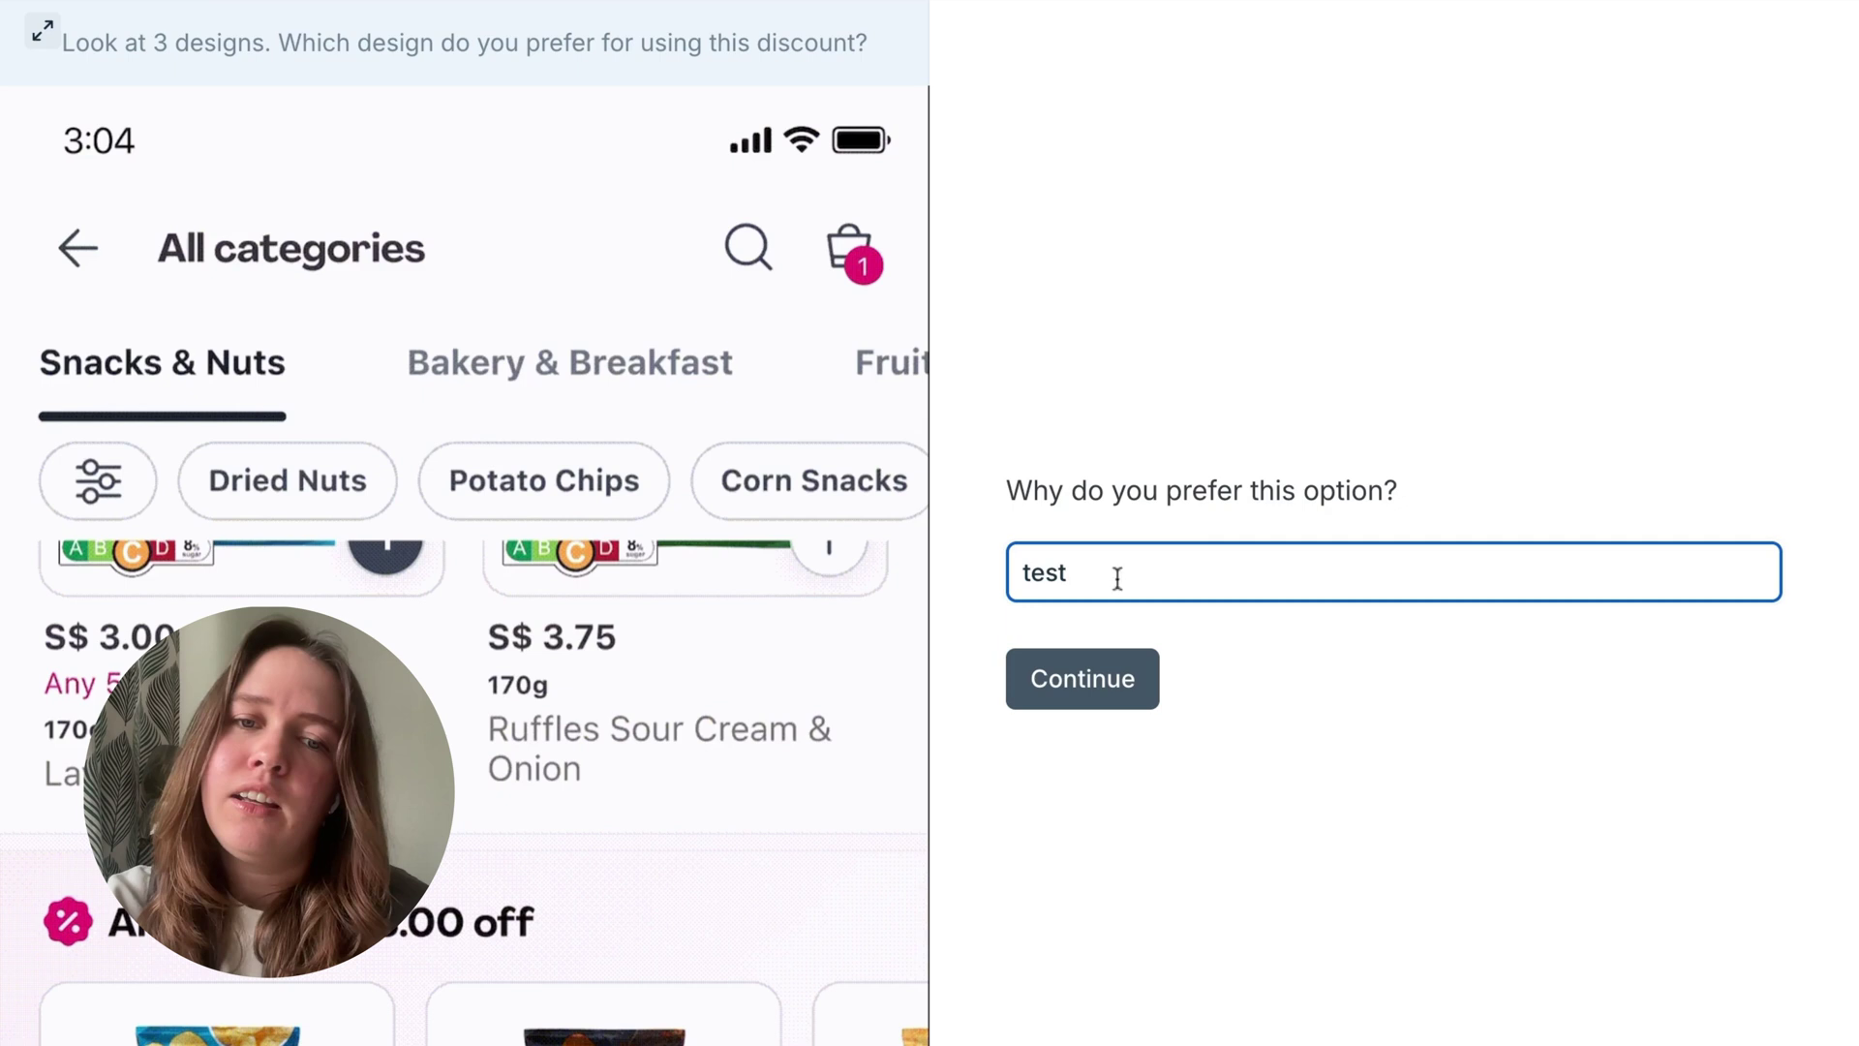
click(1062, 697)
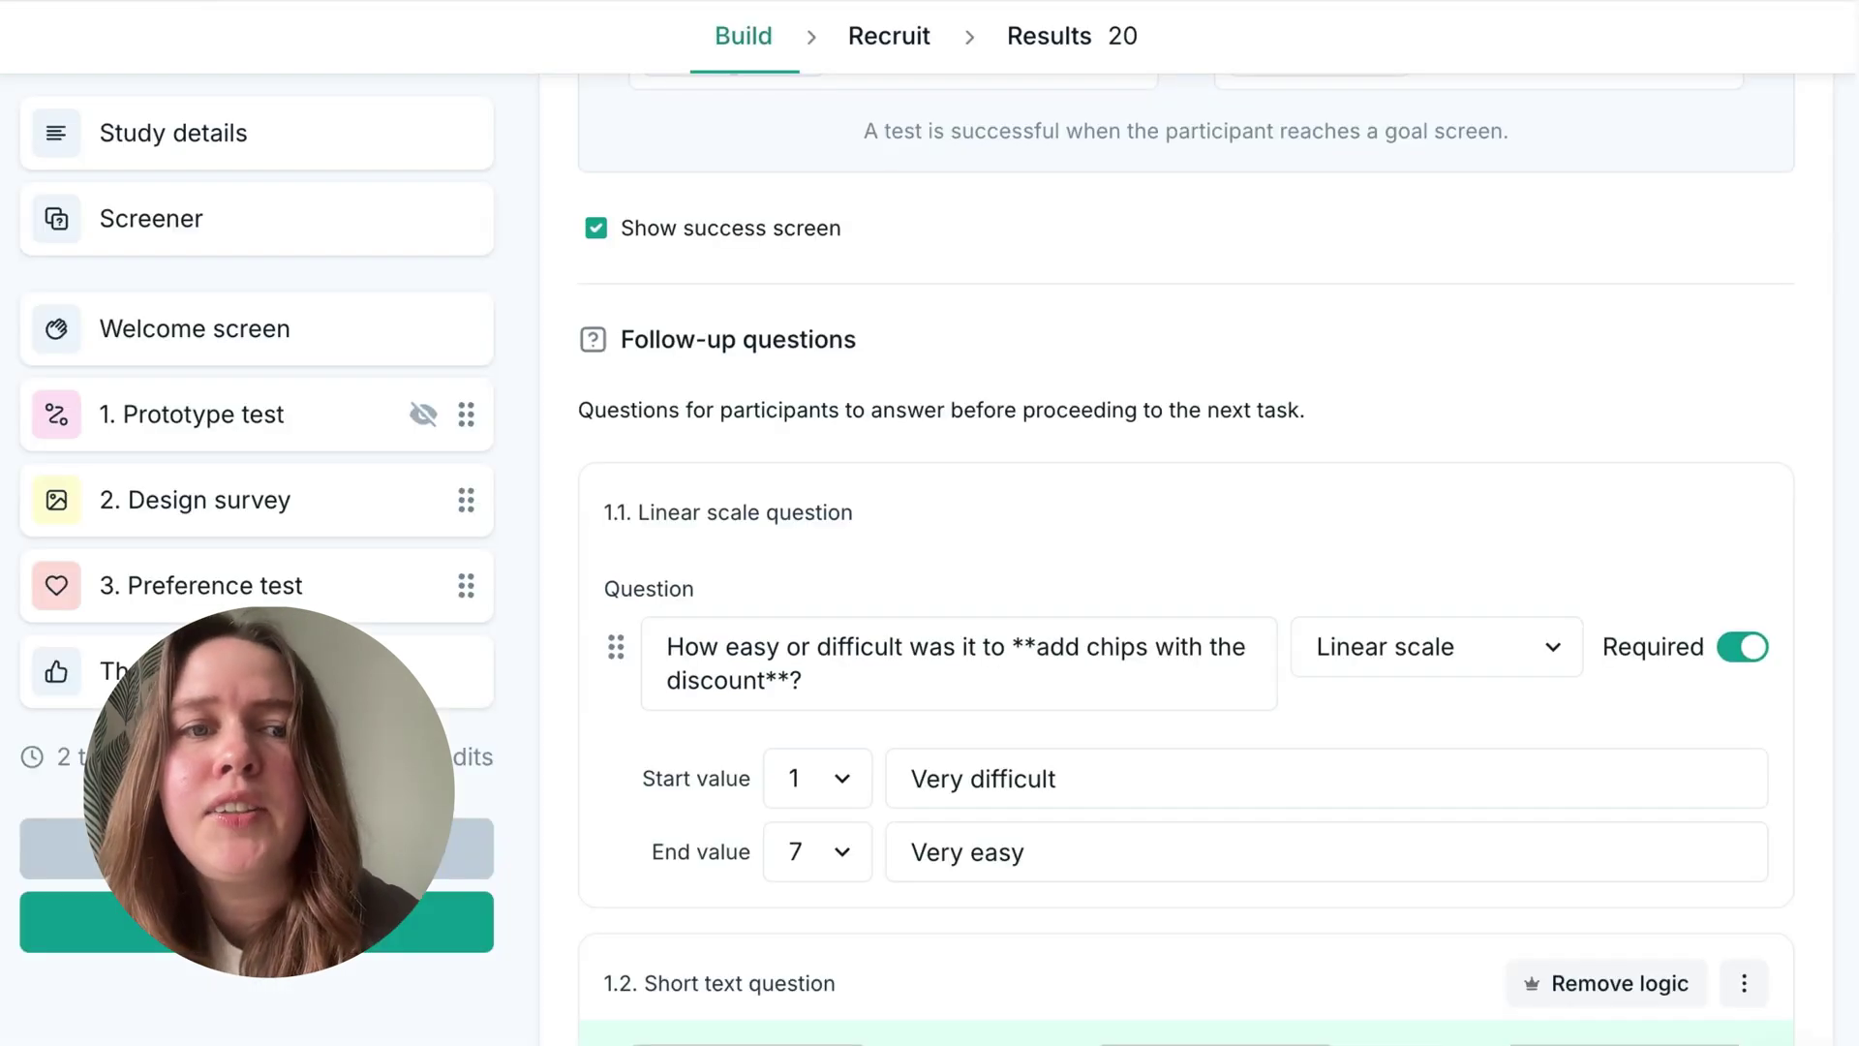
- Go to the study's recruitment options and start finding participants from the Lyssna panel
scroll(801, 668, up, 15)
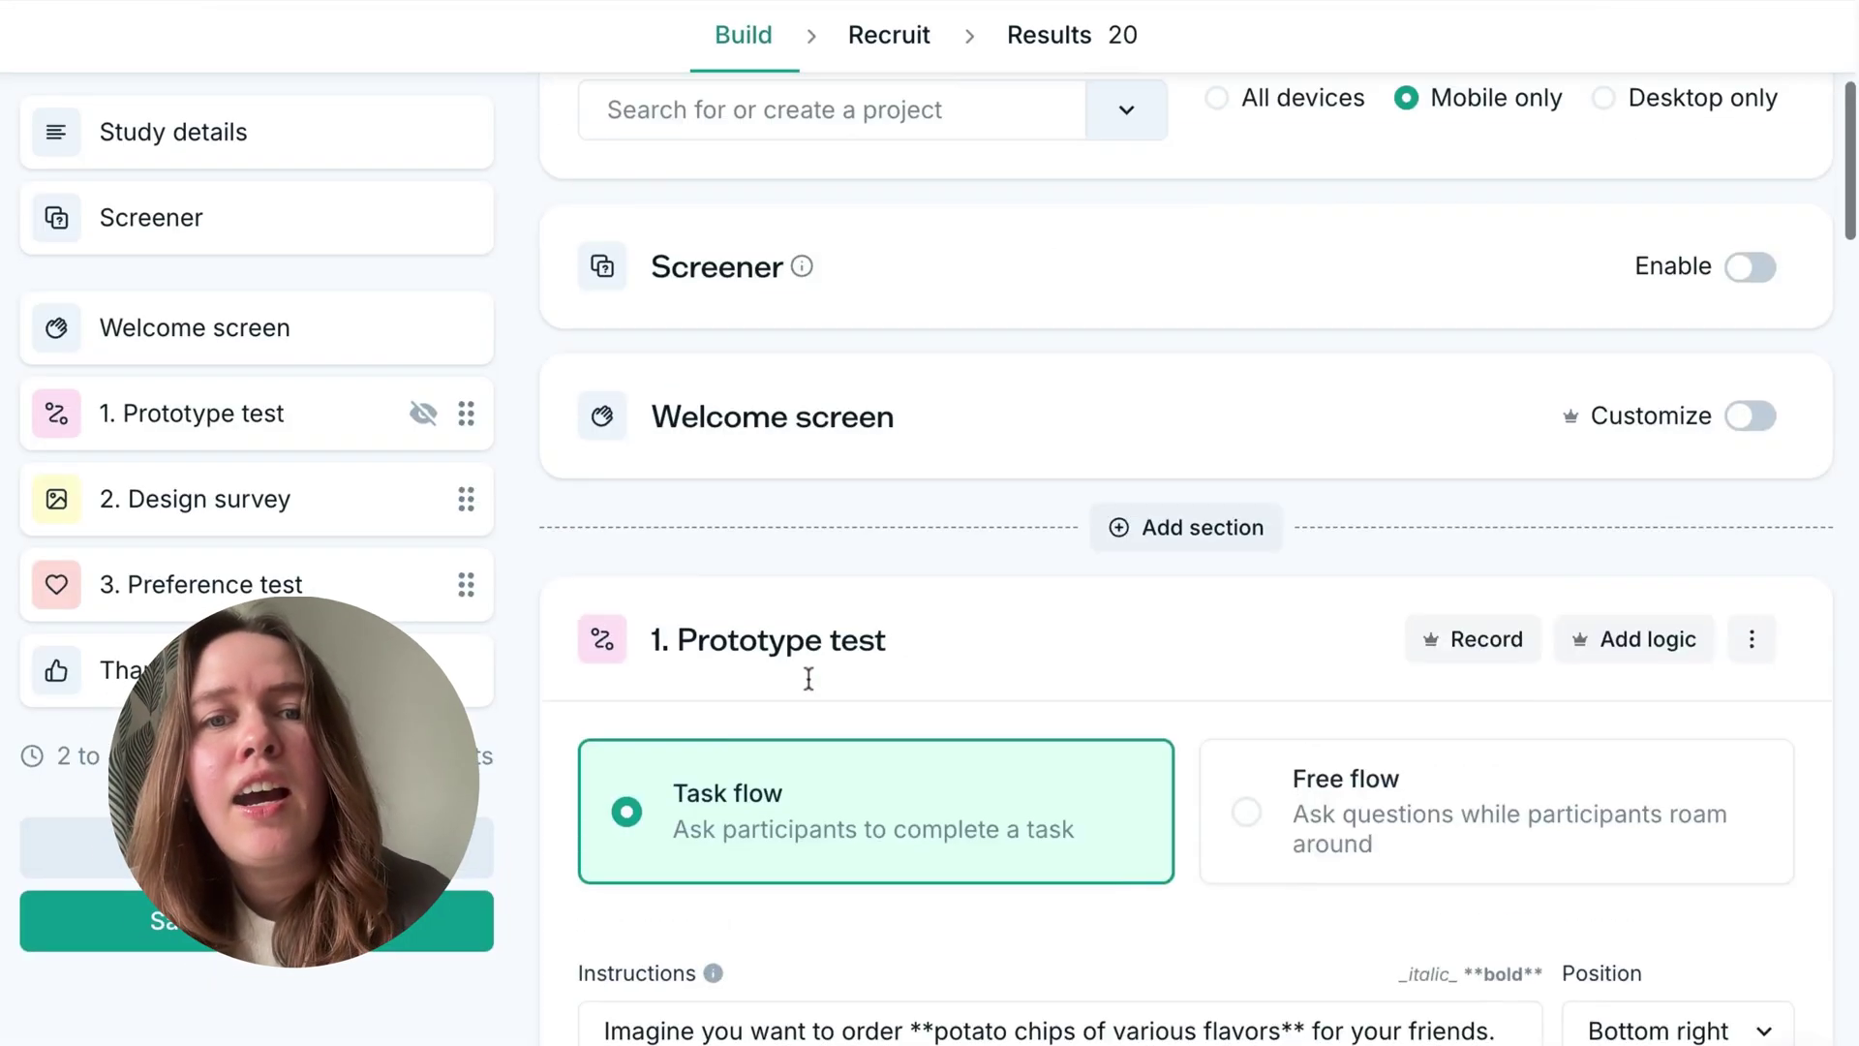
scroll(933, 402, up, 5)
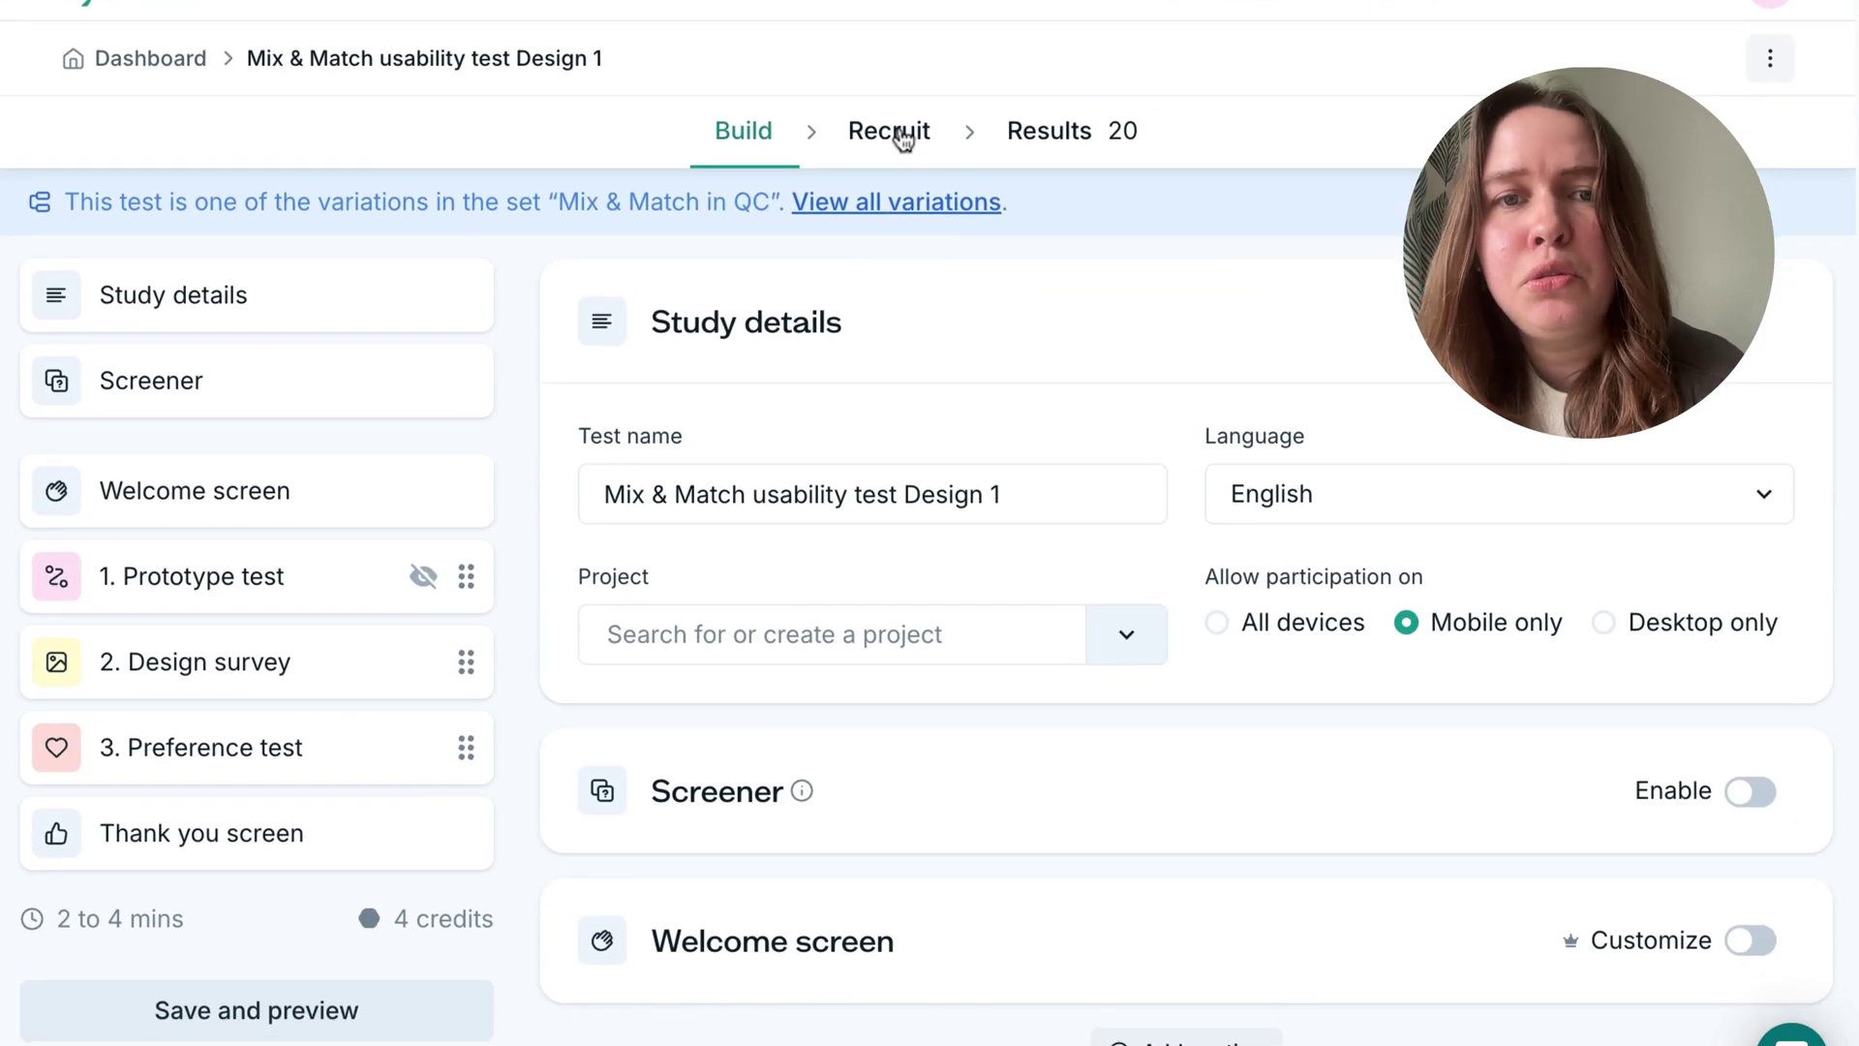
click(892, 140)
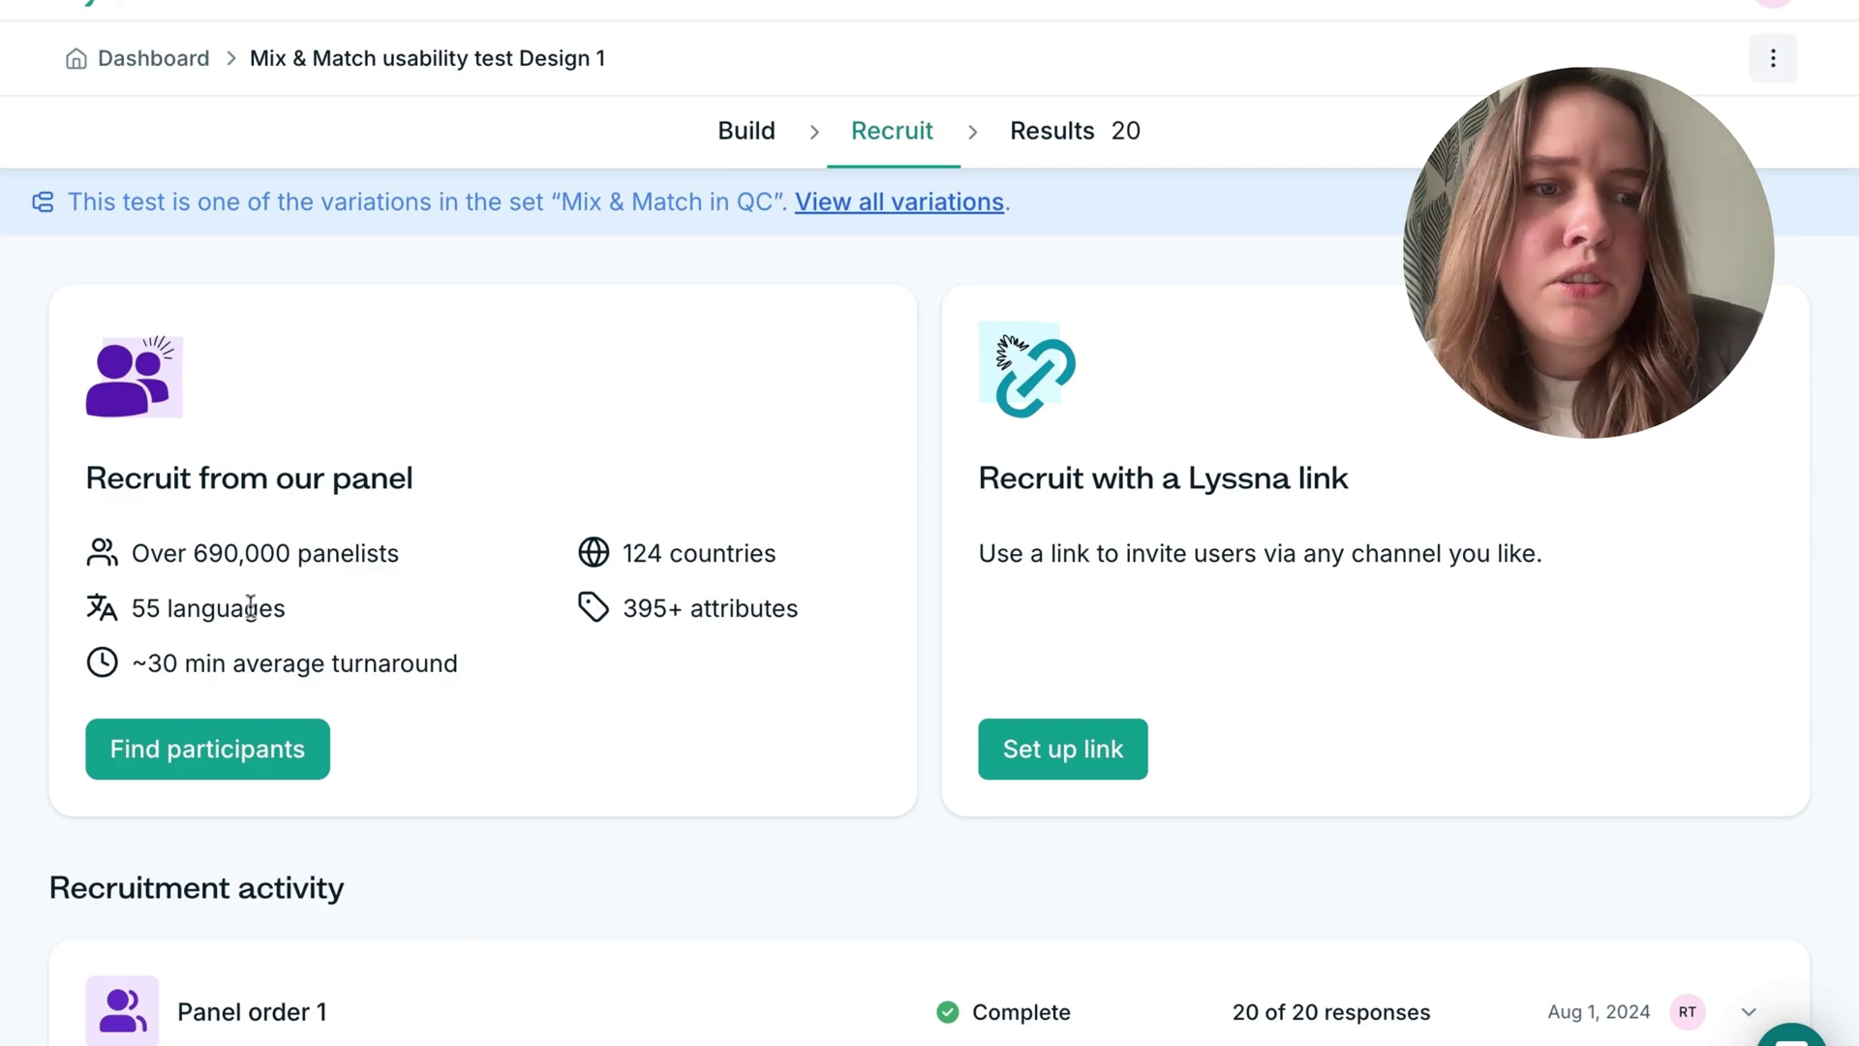
scroll(407, 571, down, 2)
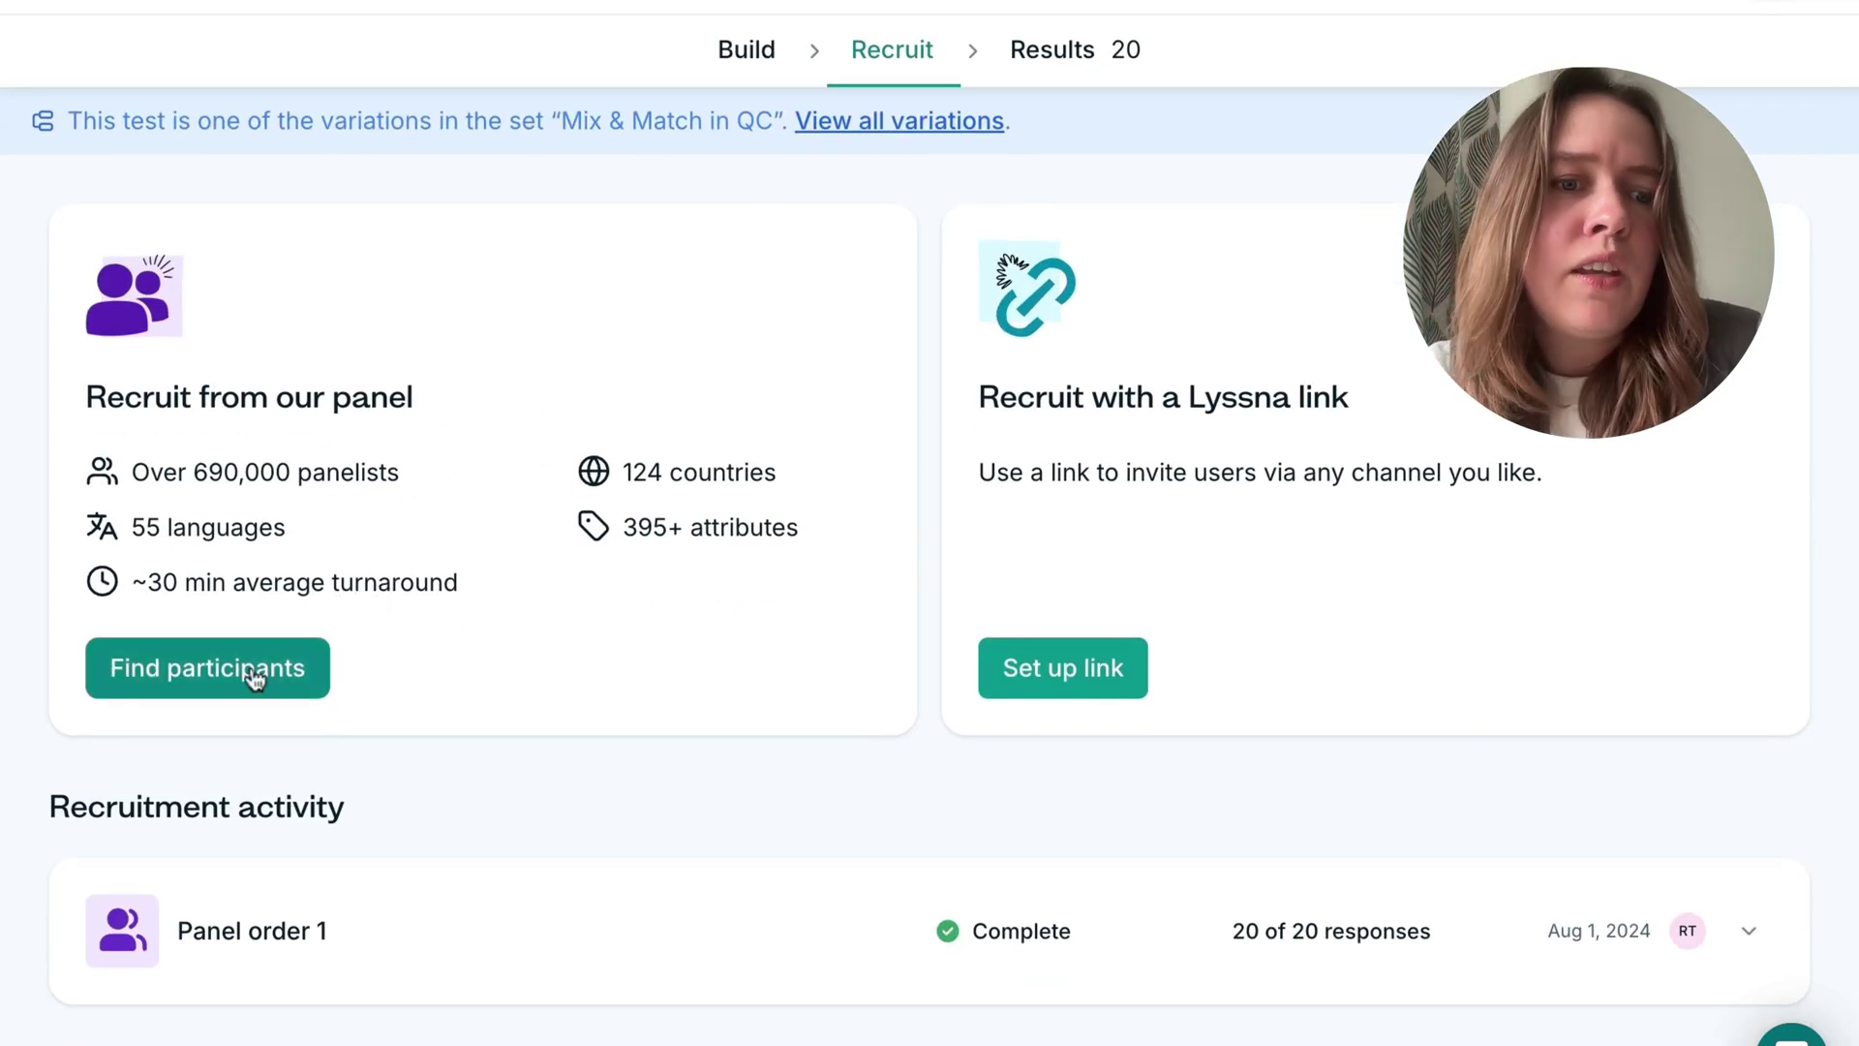
click(219, 684)
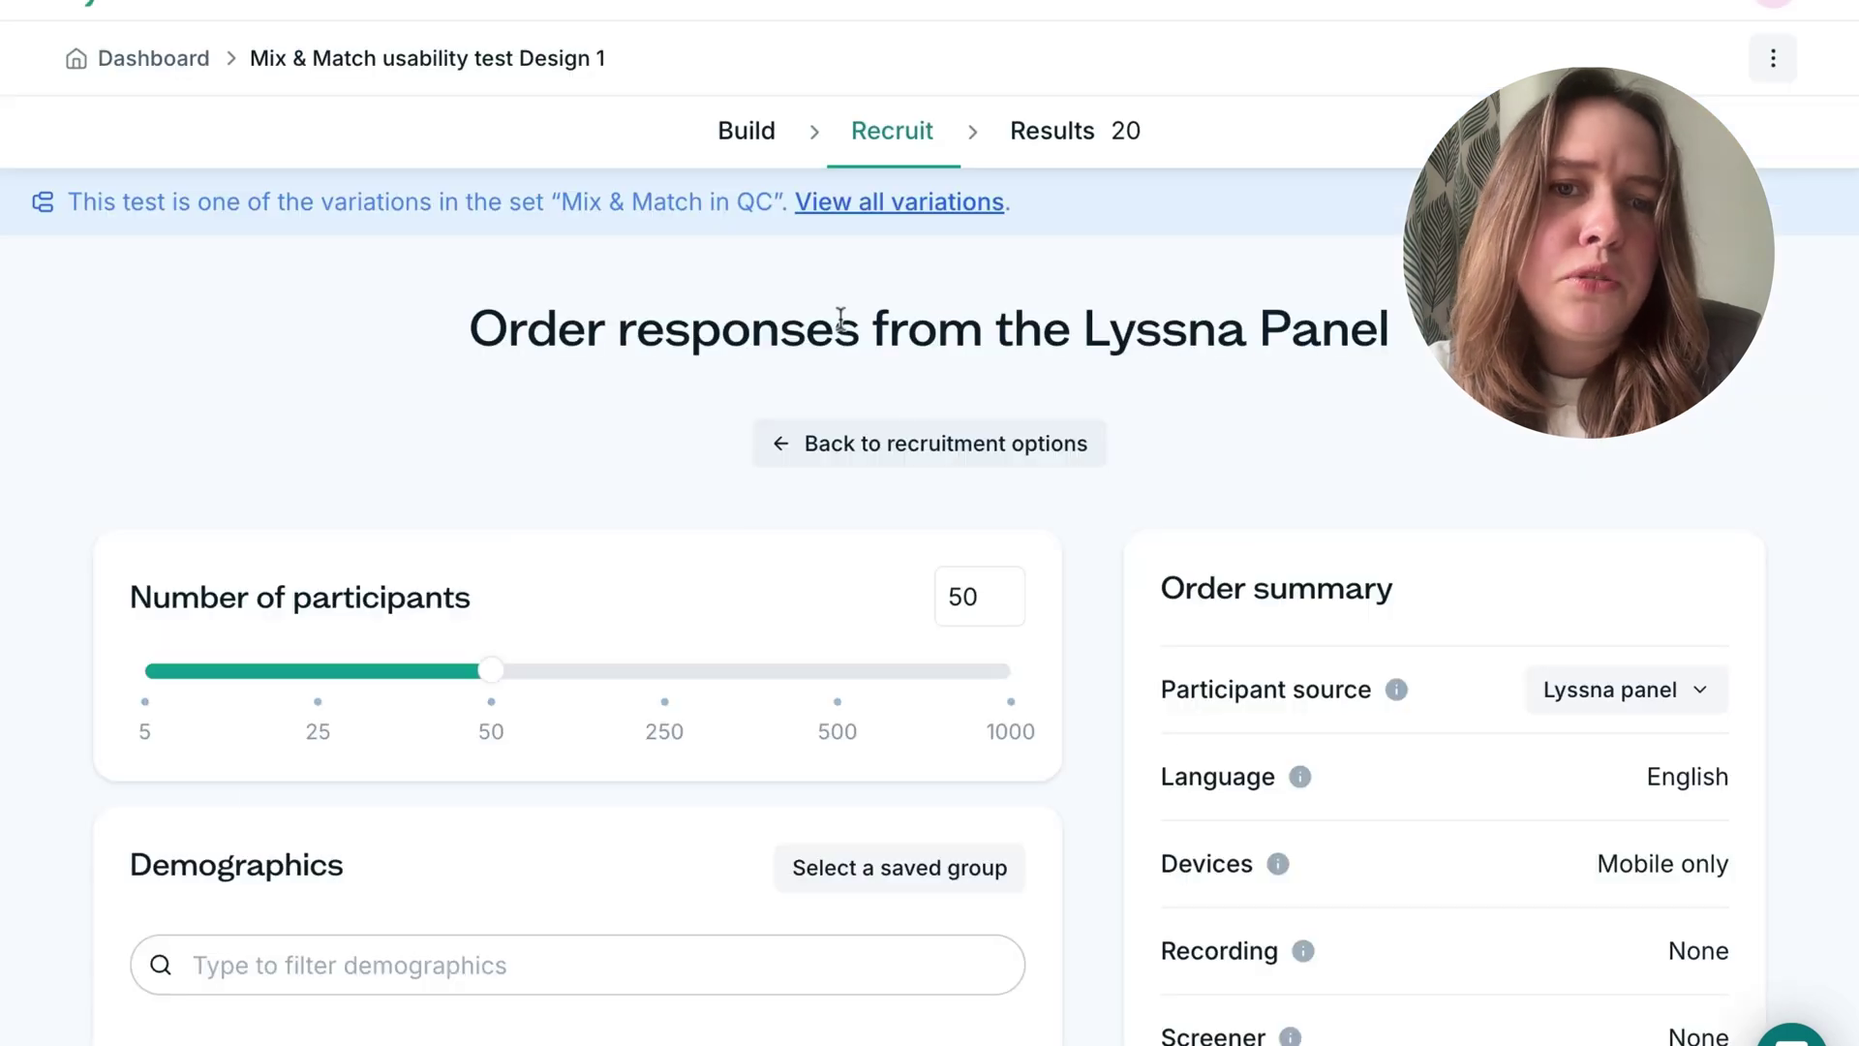
- Set the number of participants in the panel order to 26
scroll(1107, 651, down, 3)
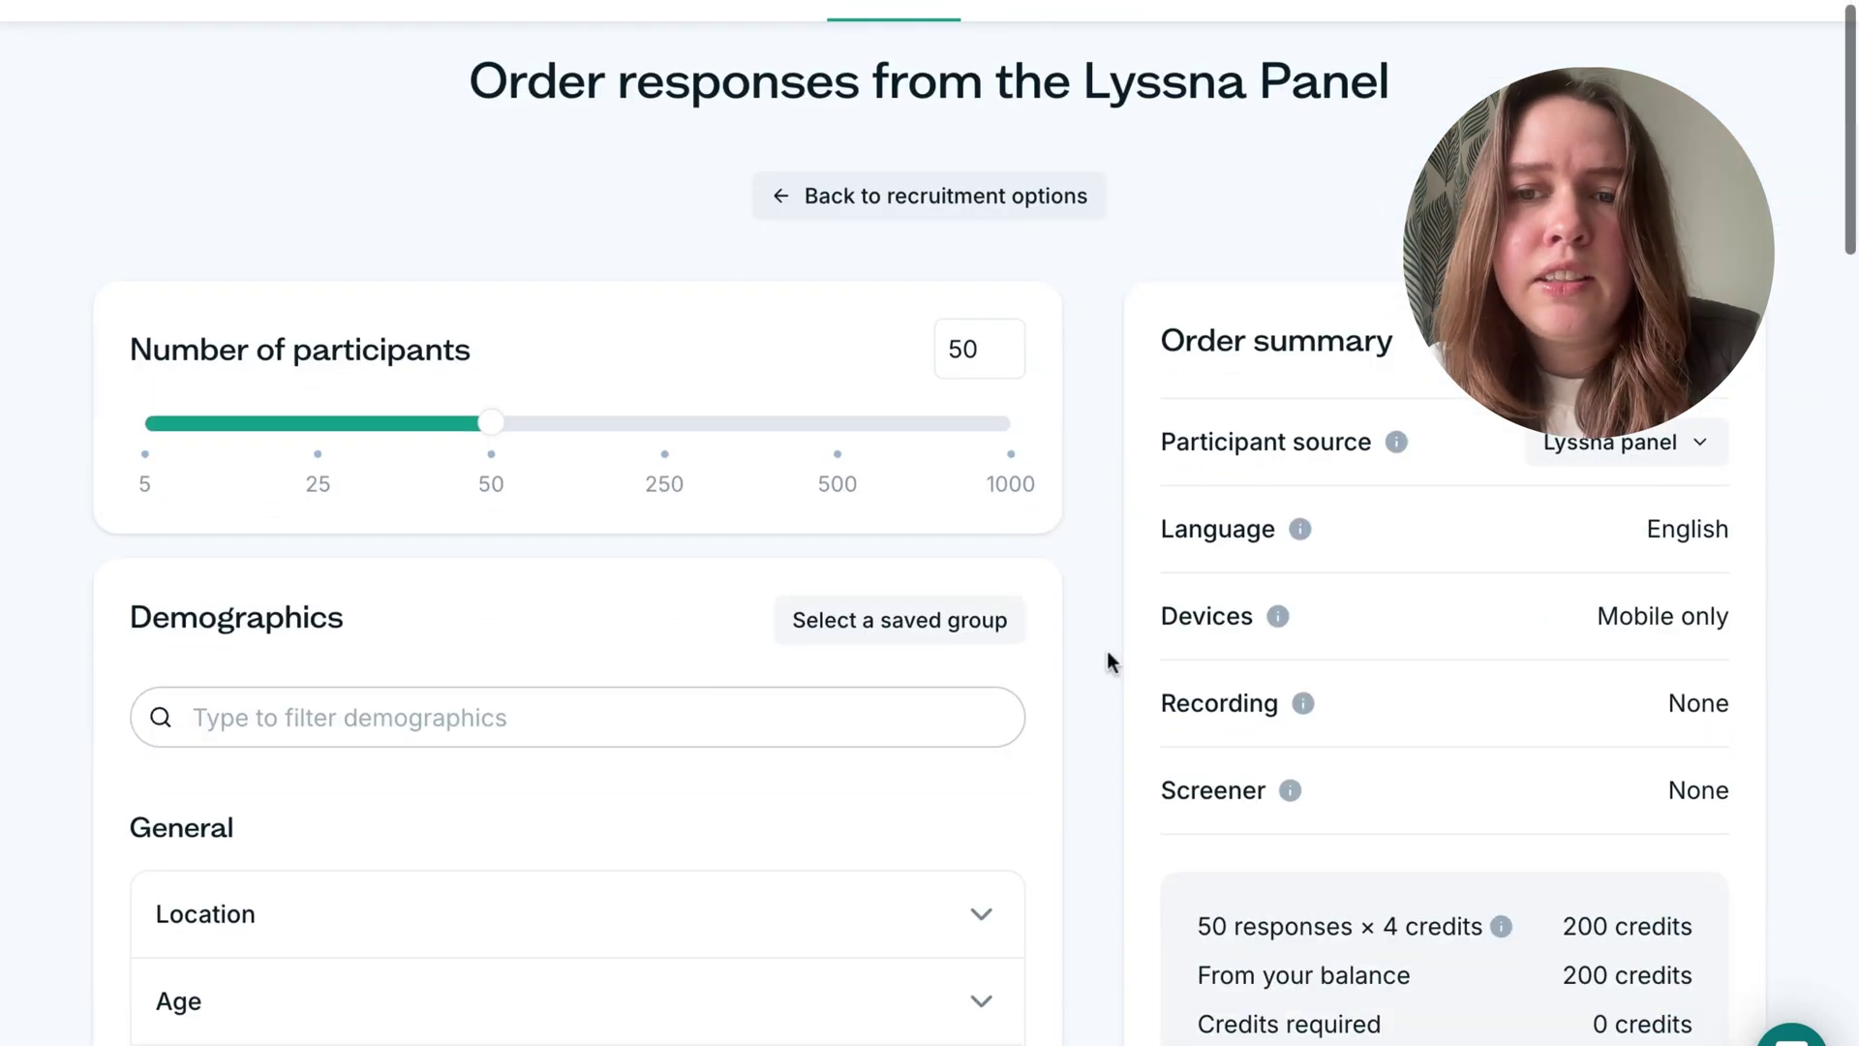
scroll(1085, 484, down, 2)
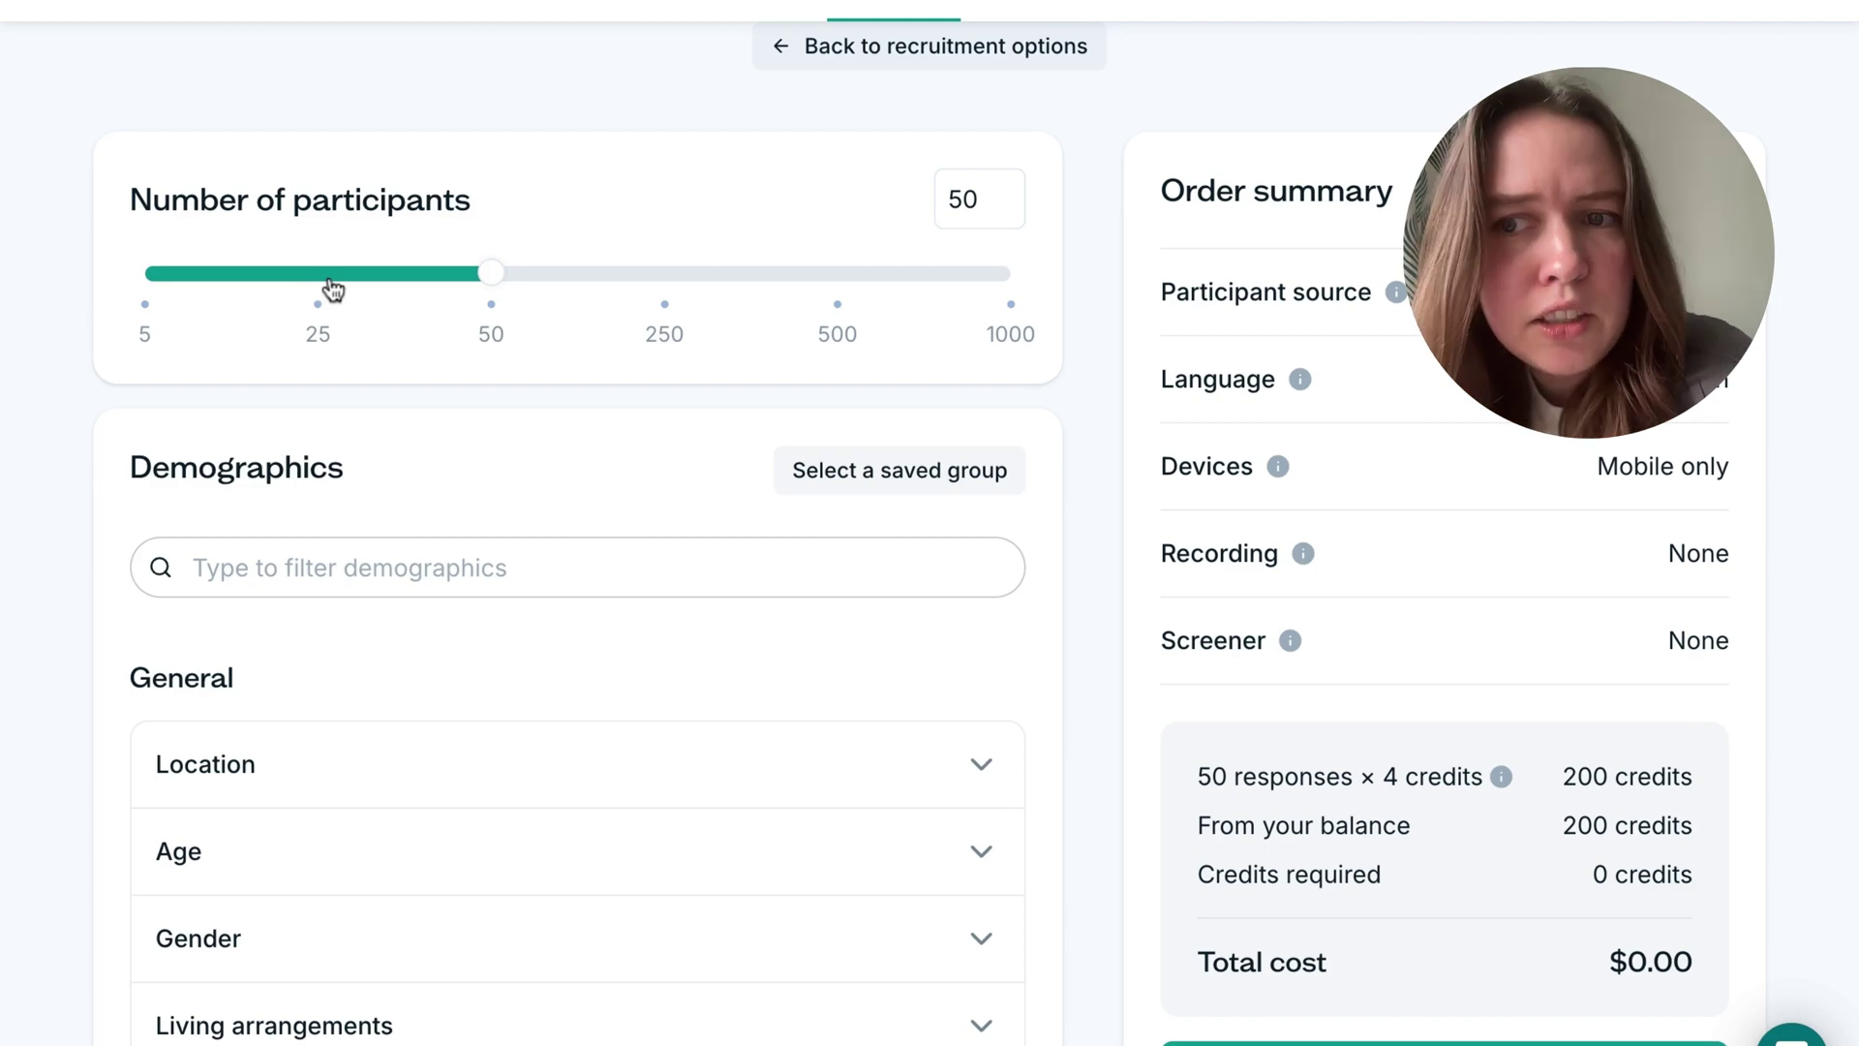
scroll(887, 373, up, 2)
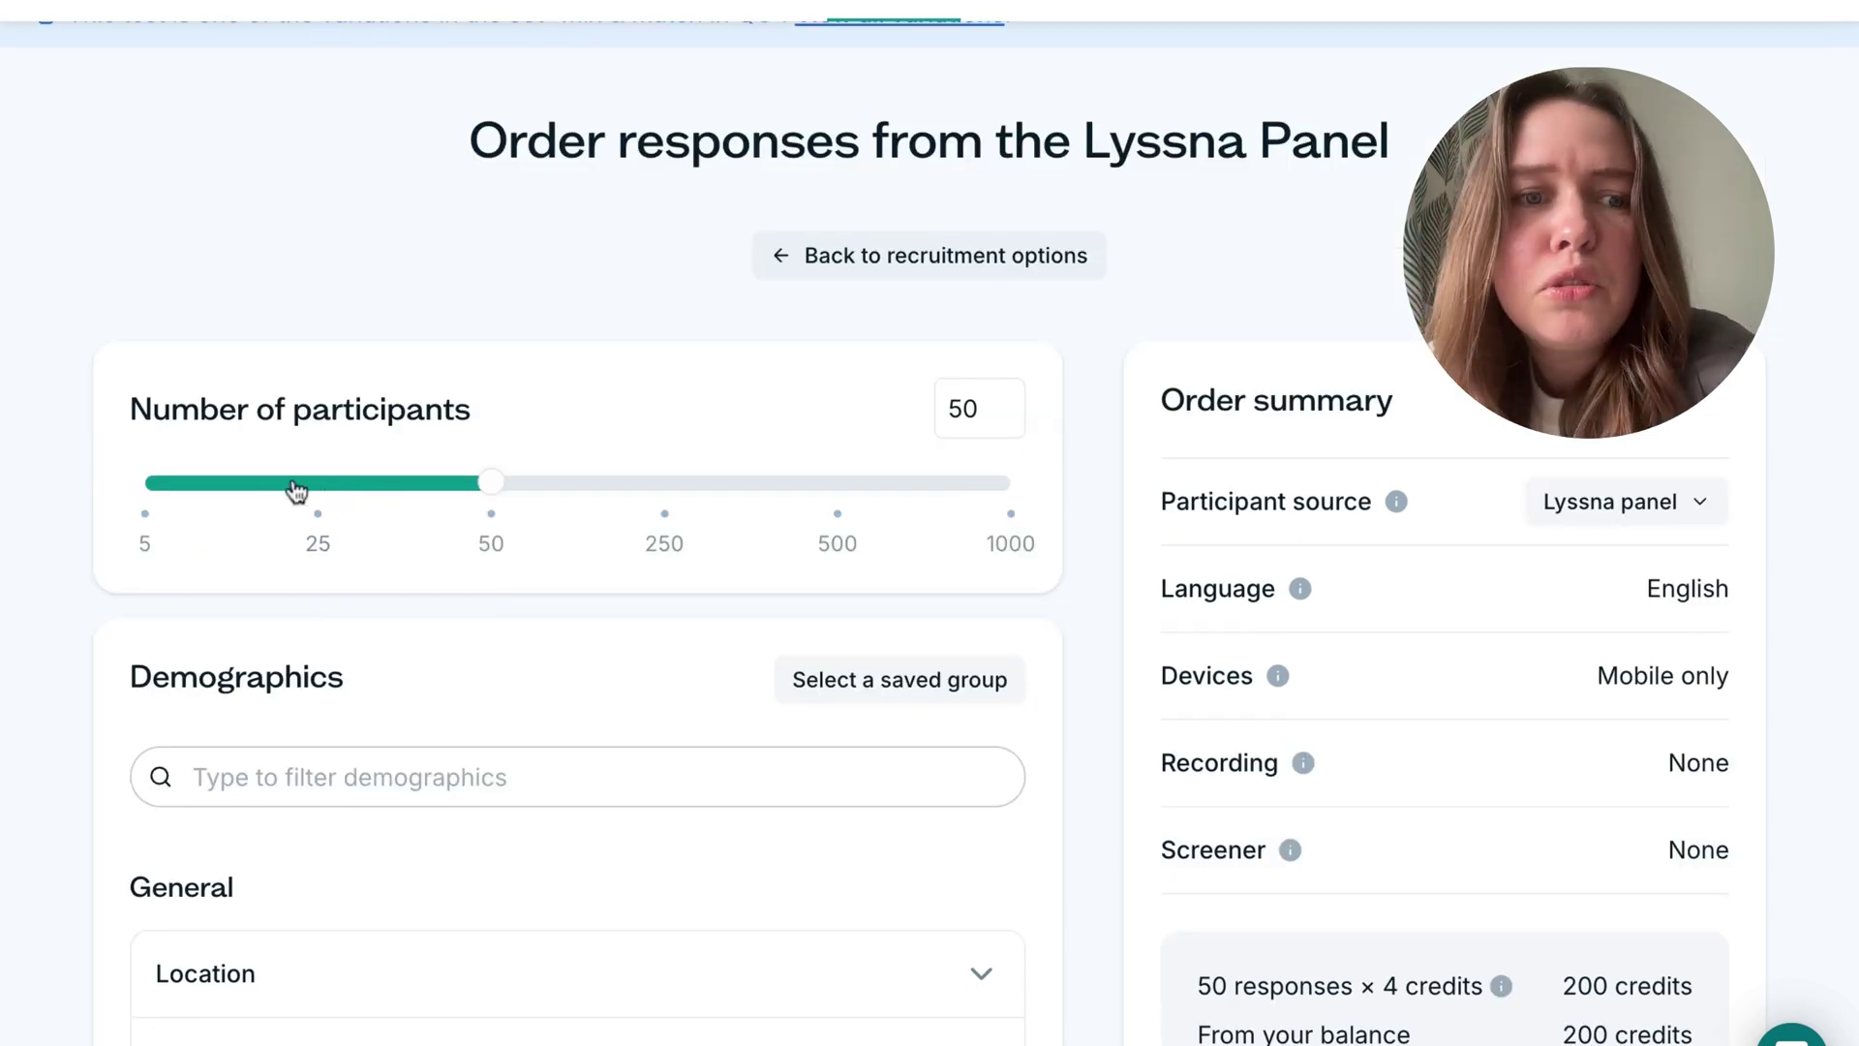
click(329, 493)
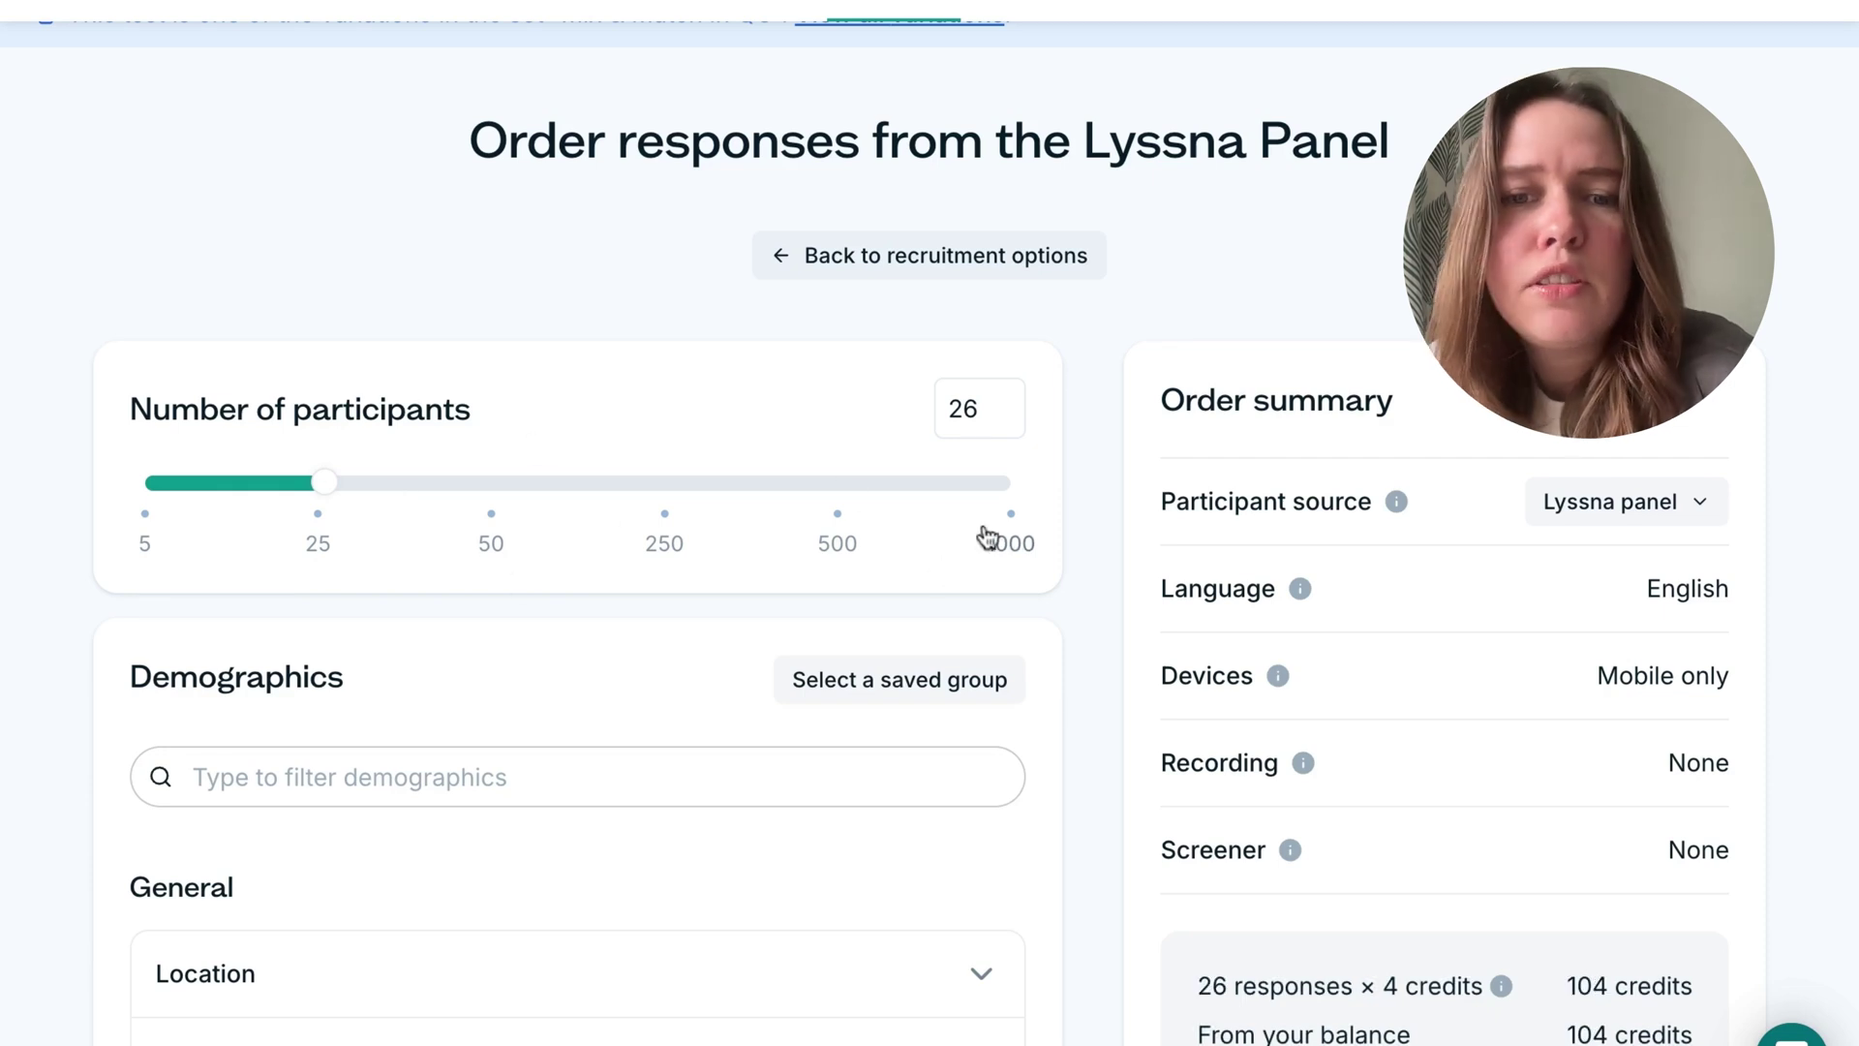
- Look over the order's general demographics and expand the Location filter
scroll(1094, 590, up, 2)
scroll(1129, 781, down, 7)
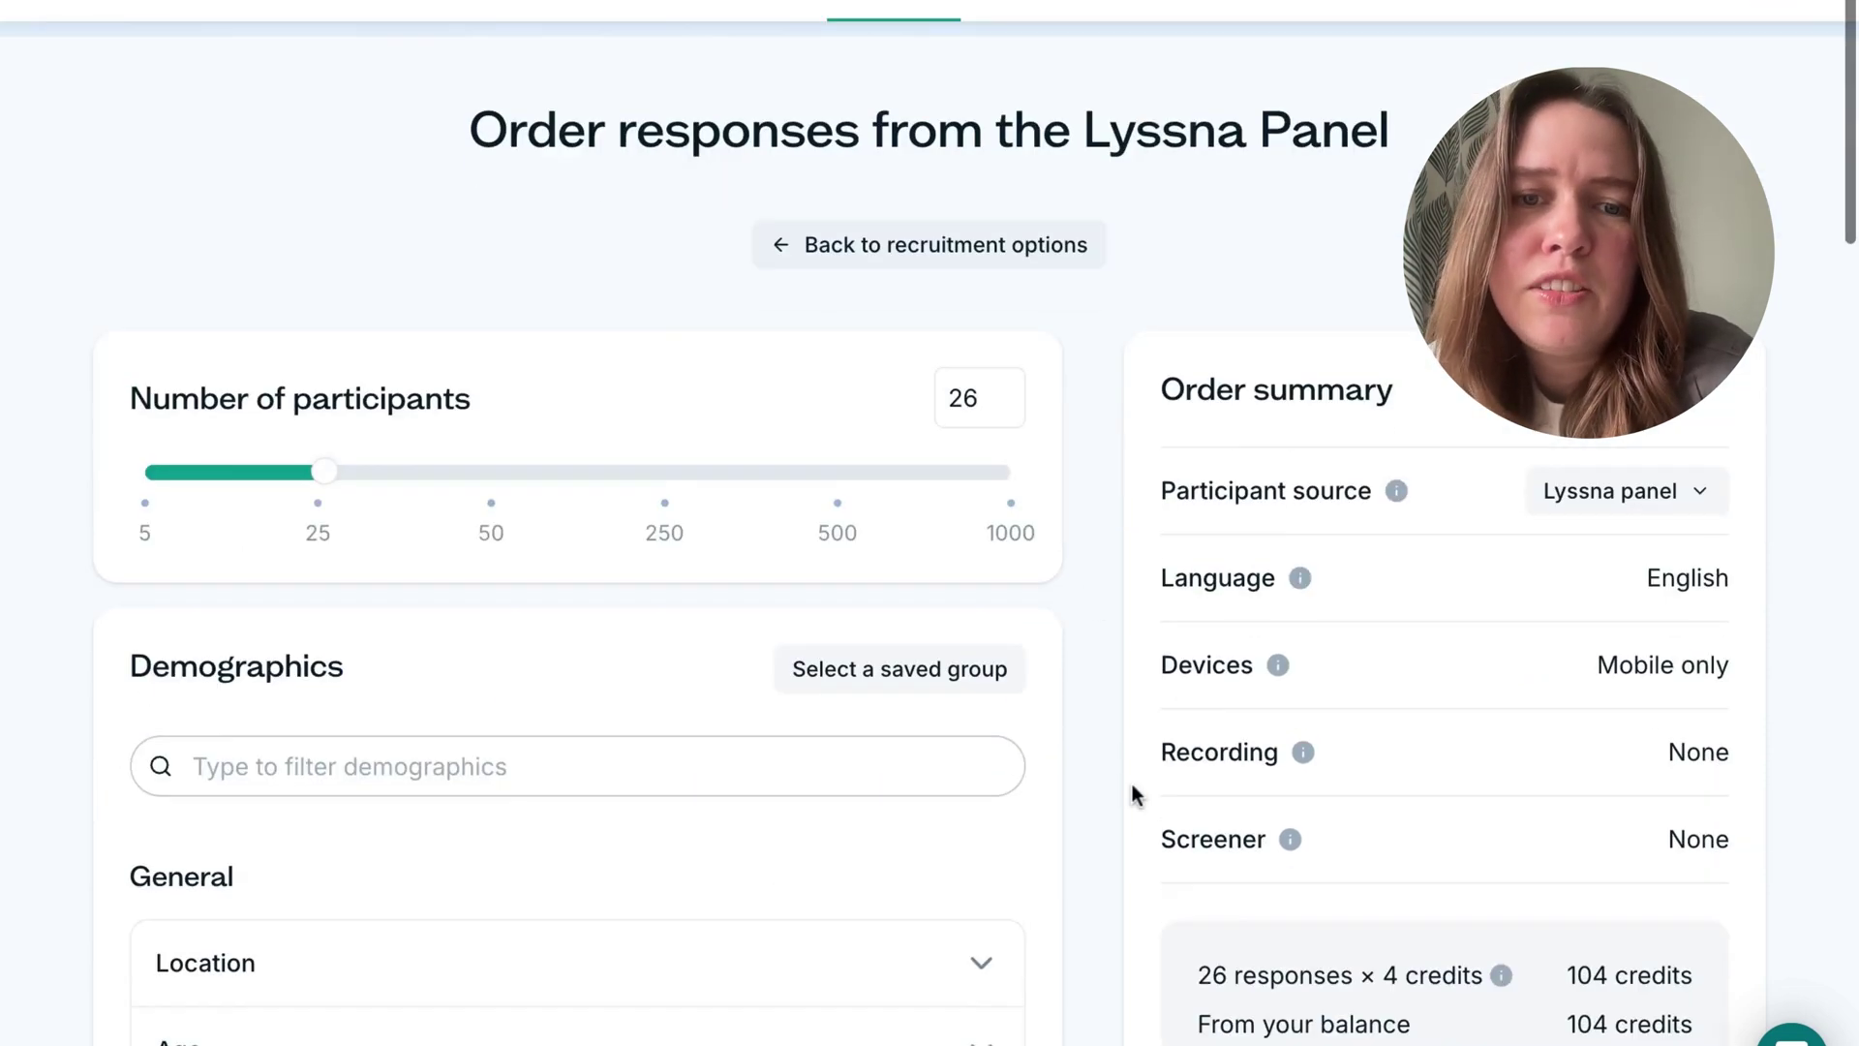
scroll(1129, 780, up, 2)
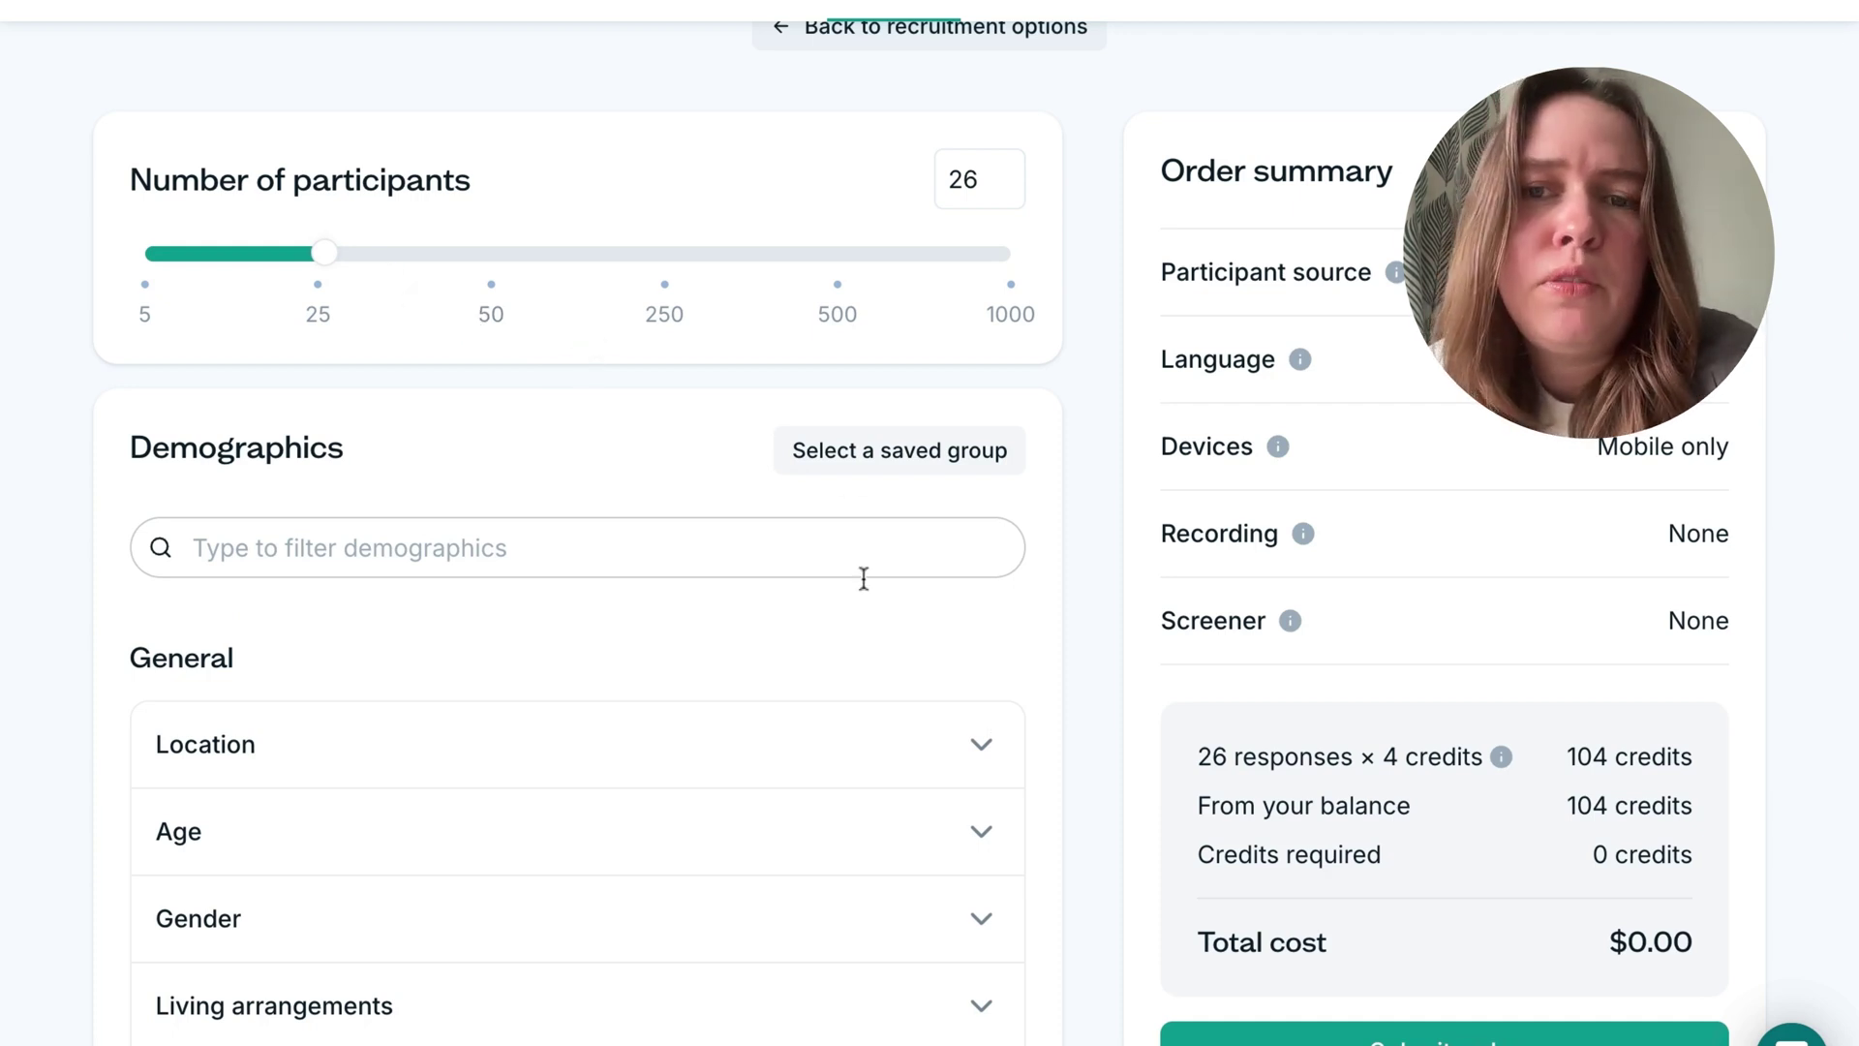
scroll(1050, 647, down, 1)
scroll(1053, 664, down, 2)
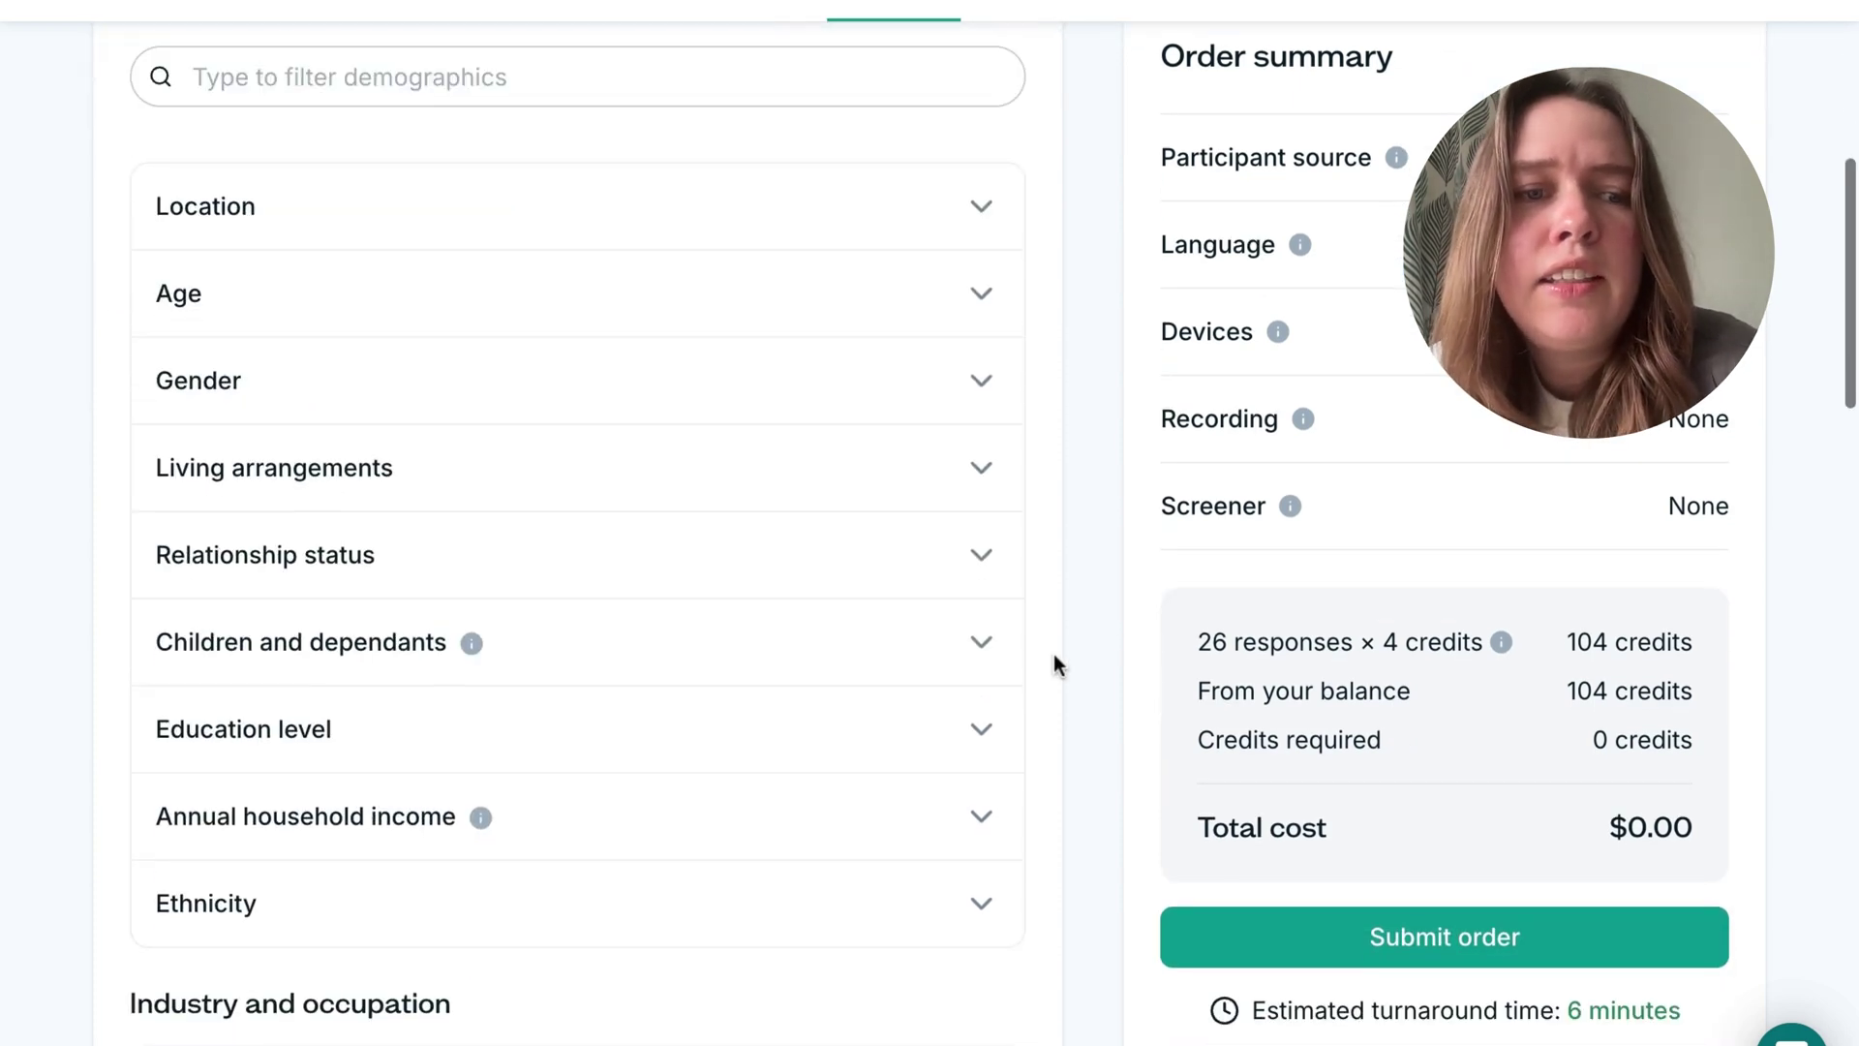
scroll(968, 402, up, 2)
click(982, 387)
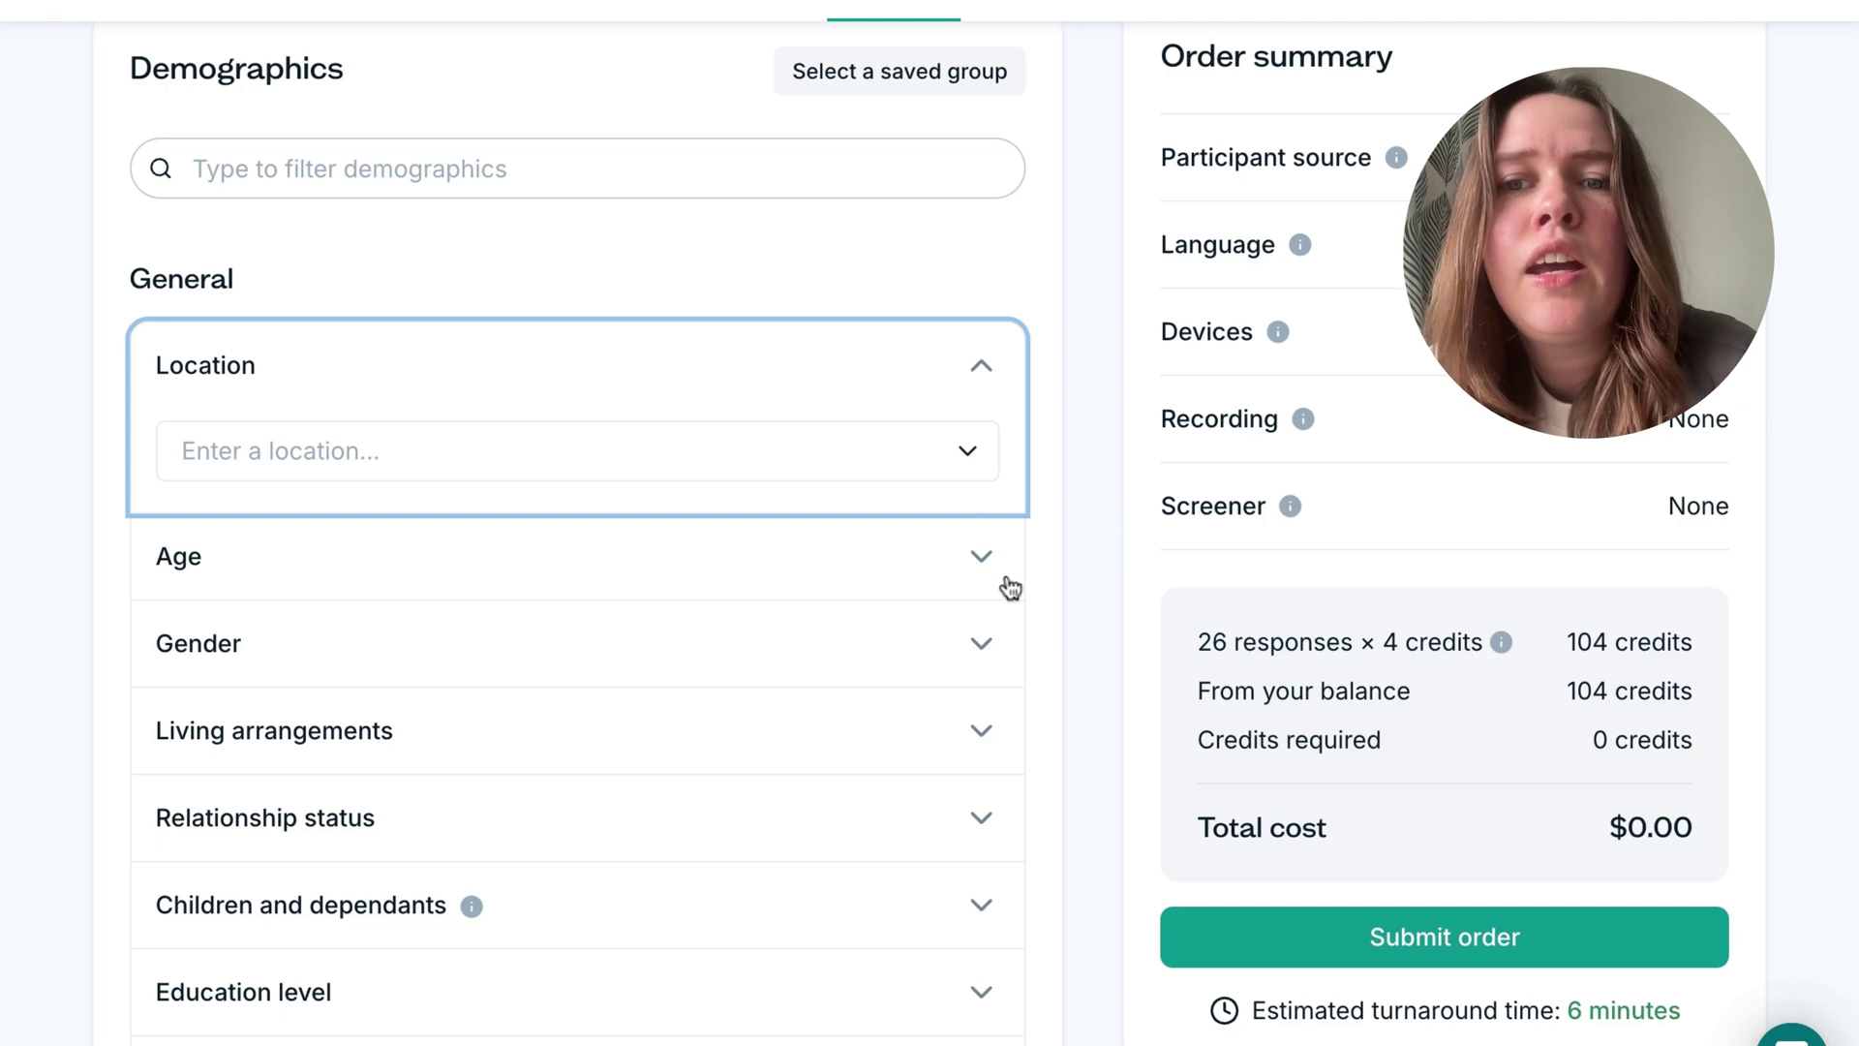
- Examine the available demographic filters, from industry and occupation through financial products, shopping and technology to hobbies and interests
scroll(1494, 738, down, 6)
scroll(1099, 552, down, 4)
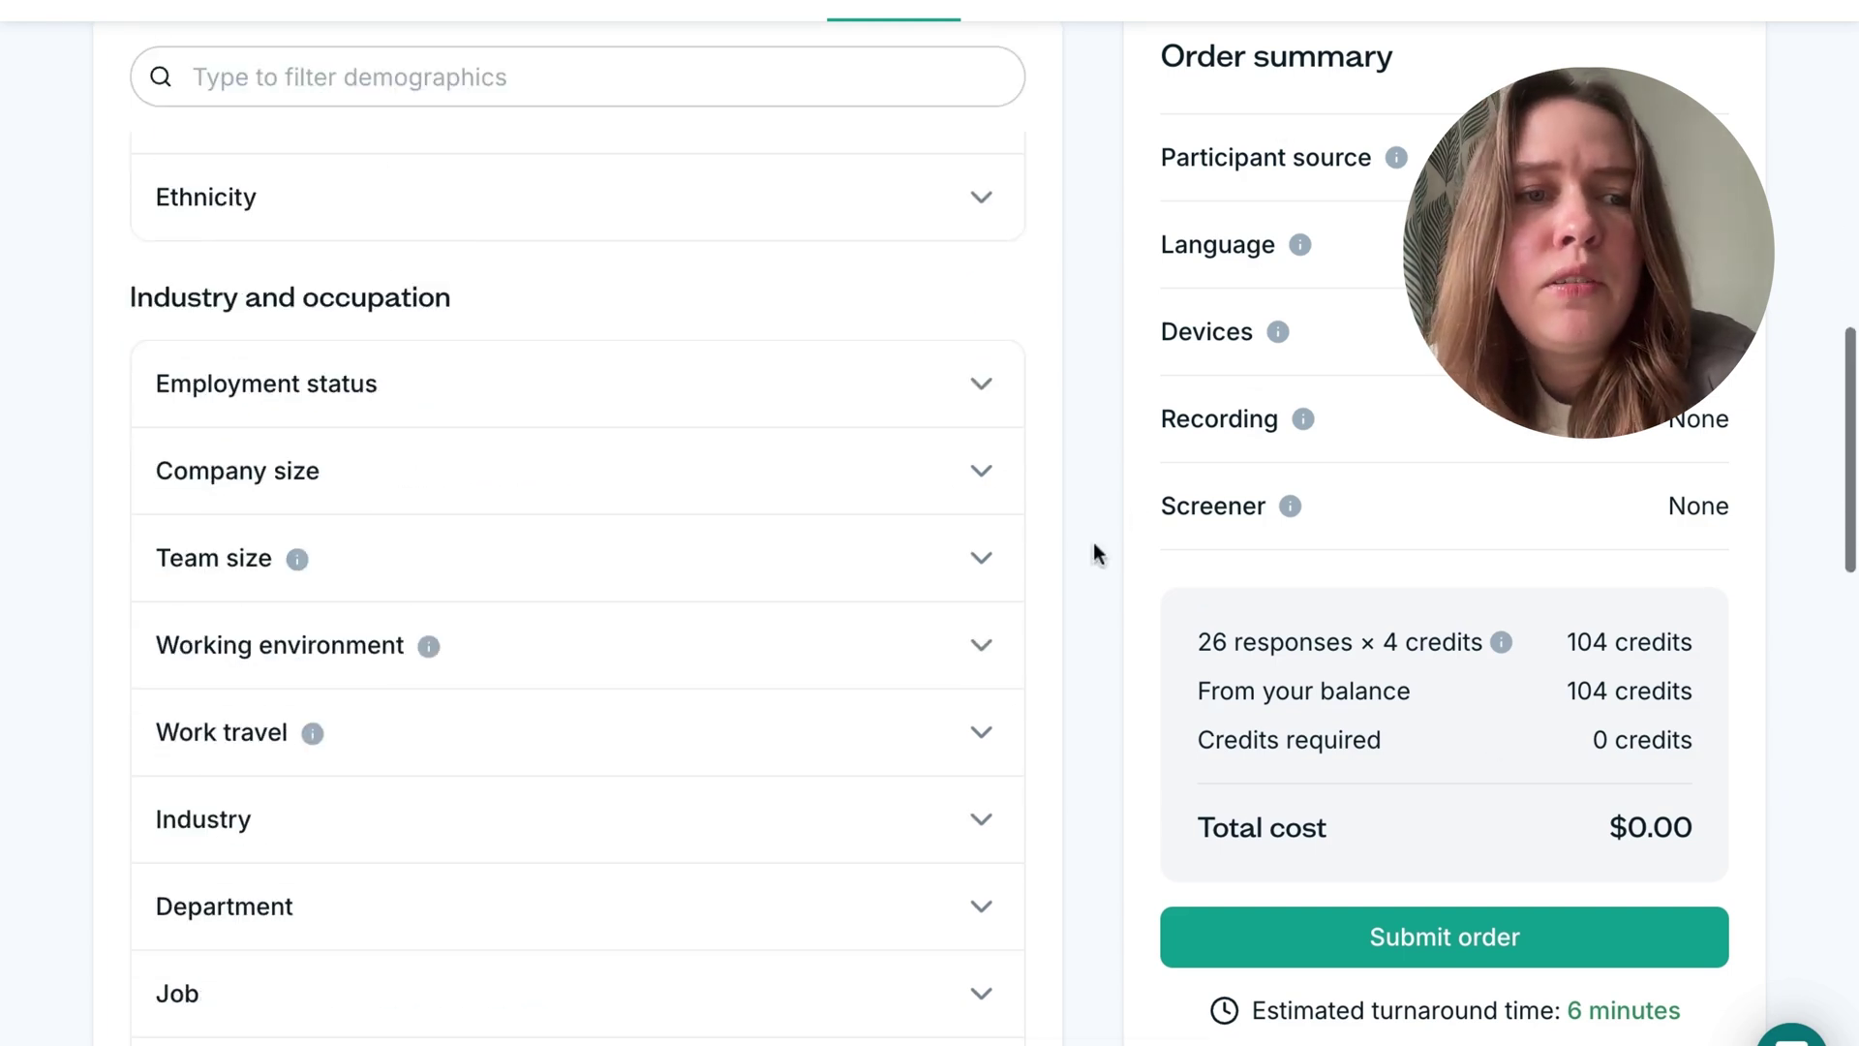
scroll(759, 726, down, 2)
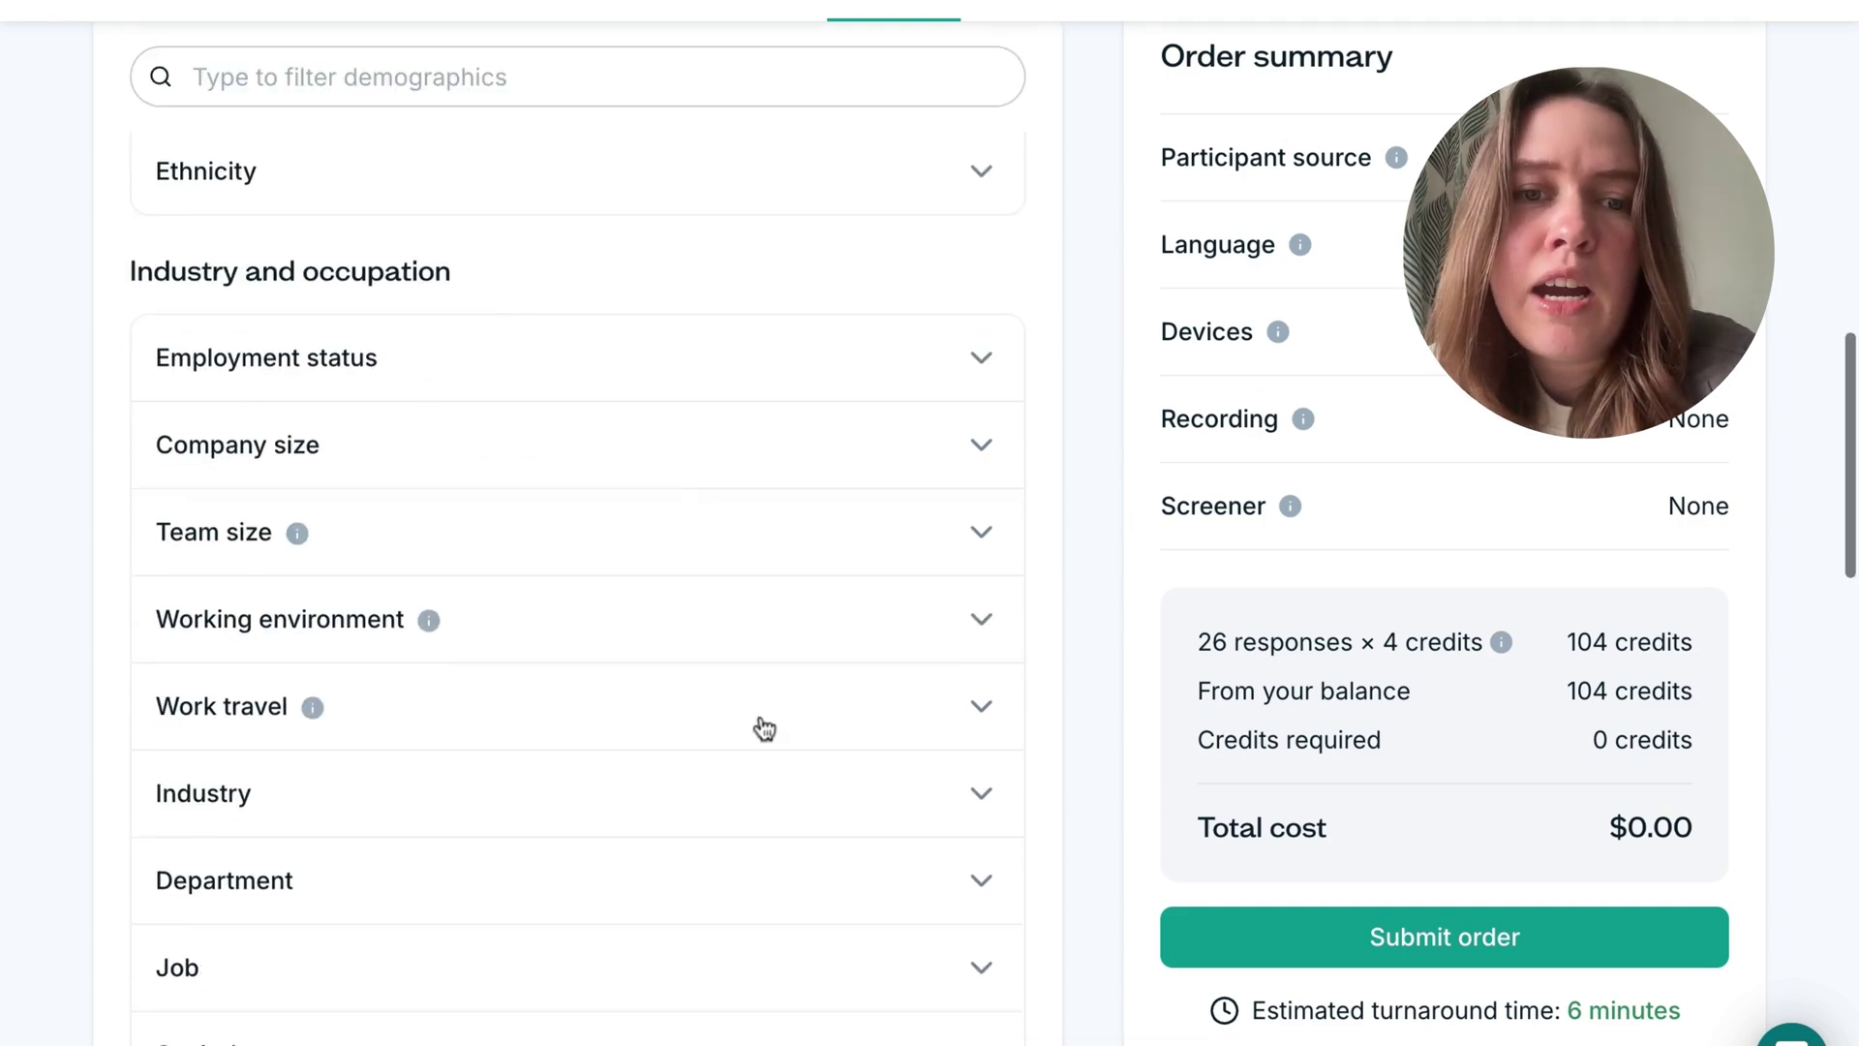
scroll(761, 727, down, 7)
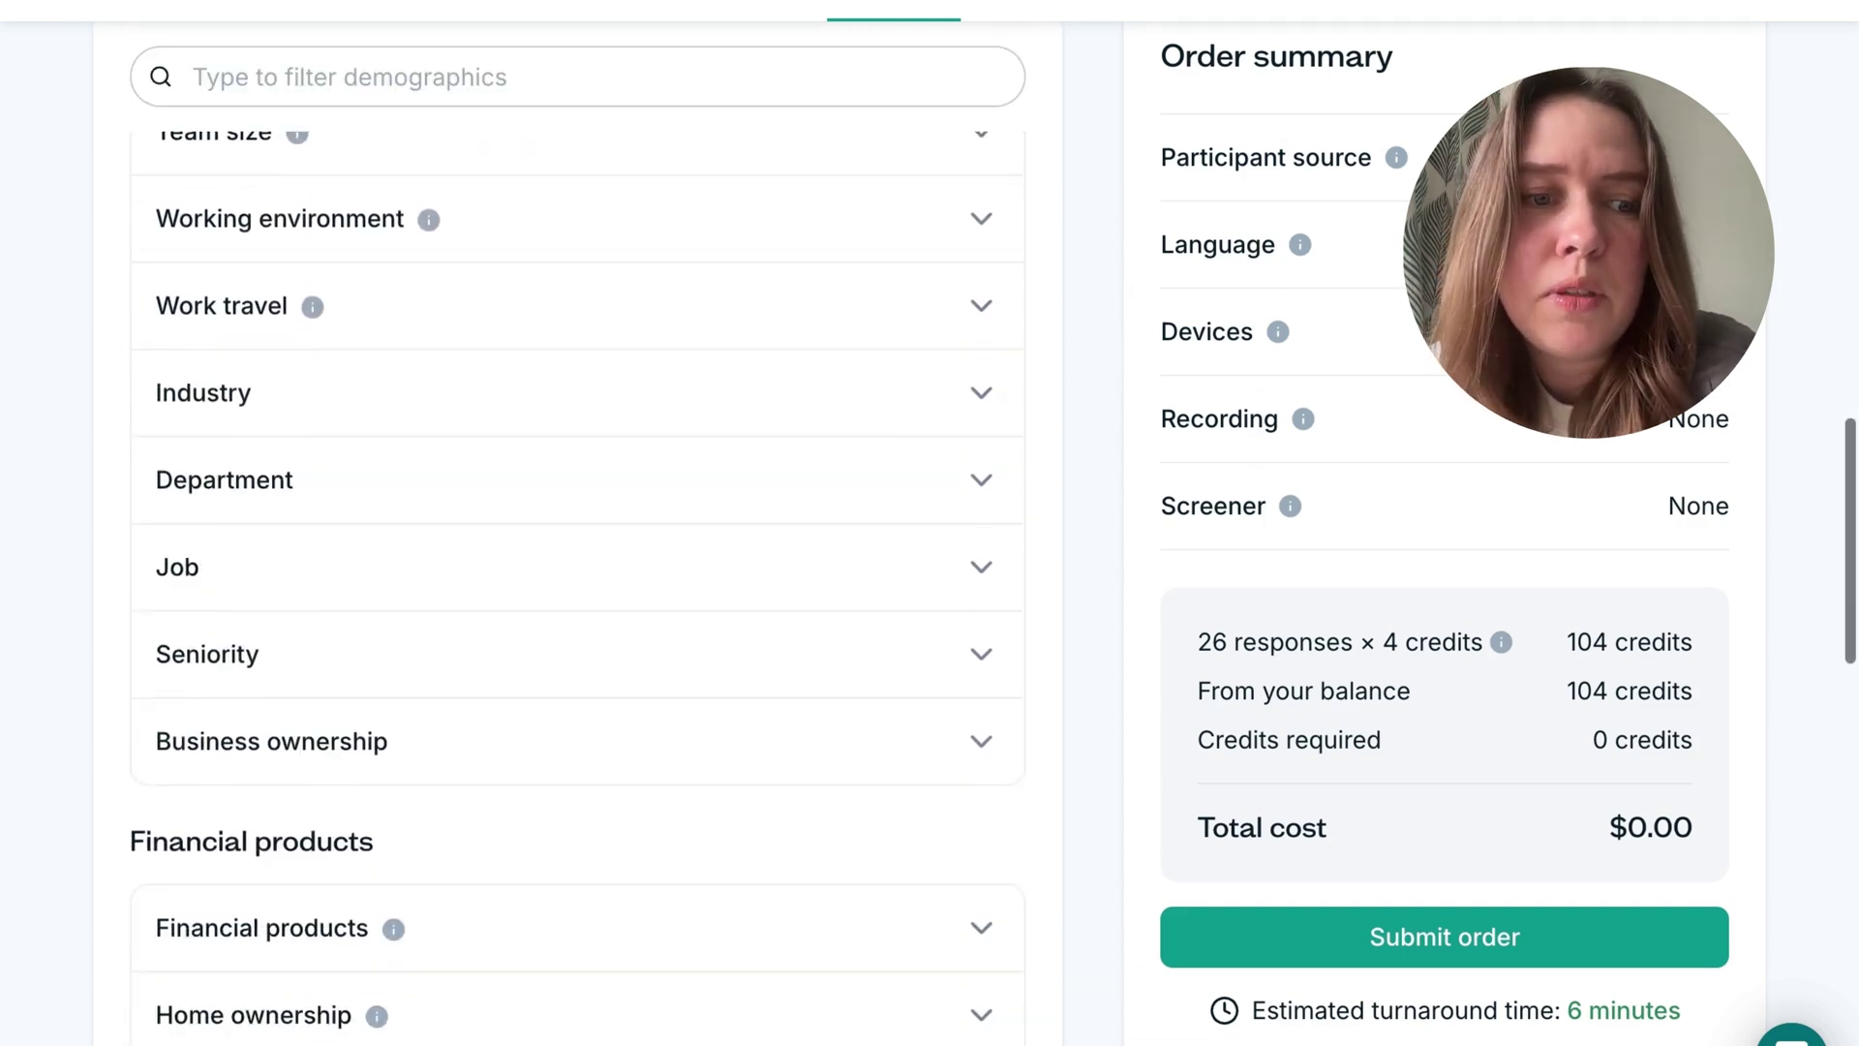
scroll(650, 630, down, 1)
scroll(668, 675, down, 1)
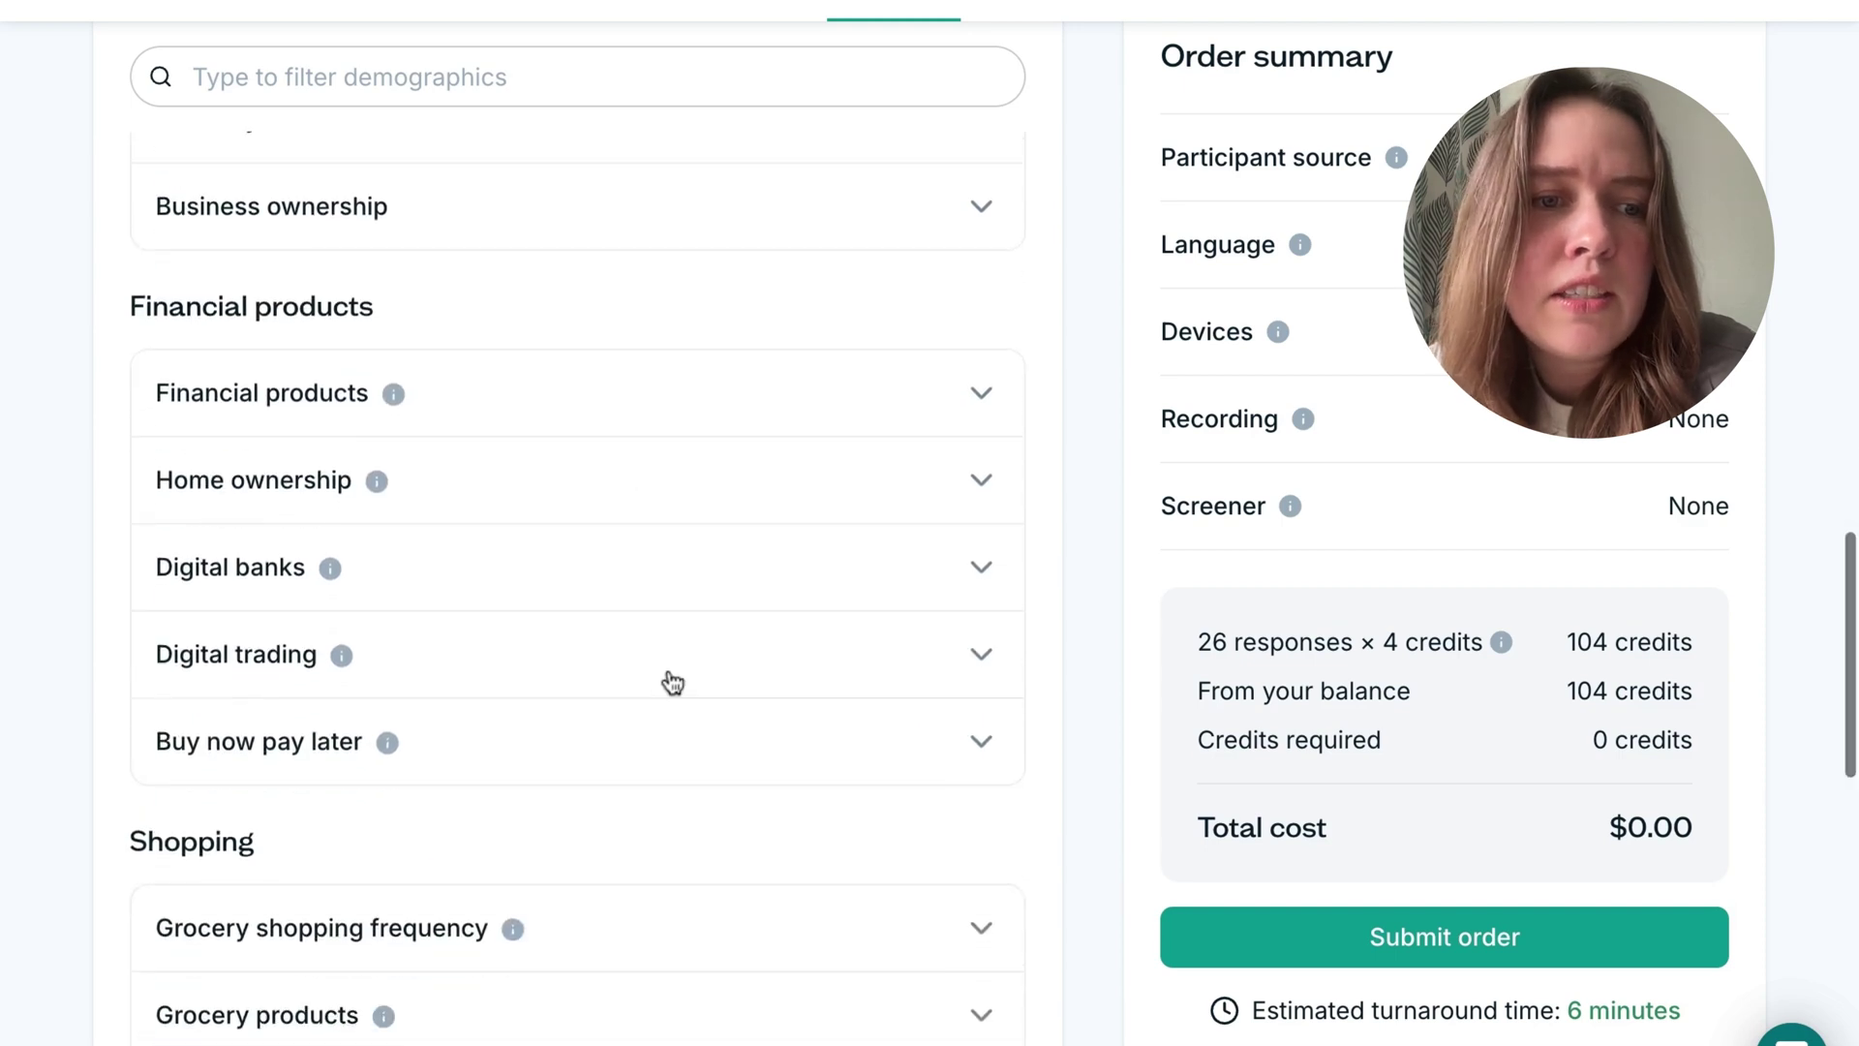
scroll(668, 681, down, 5)
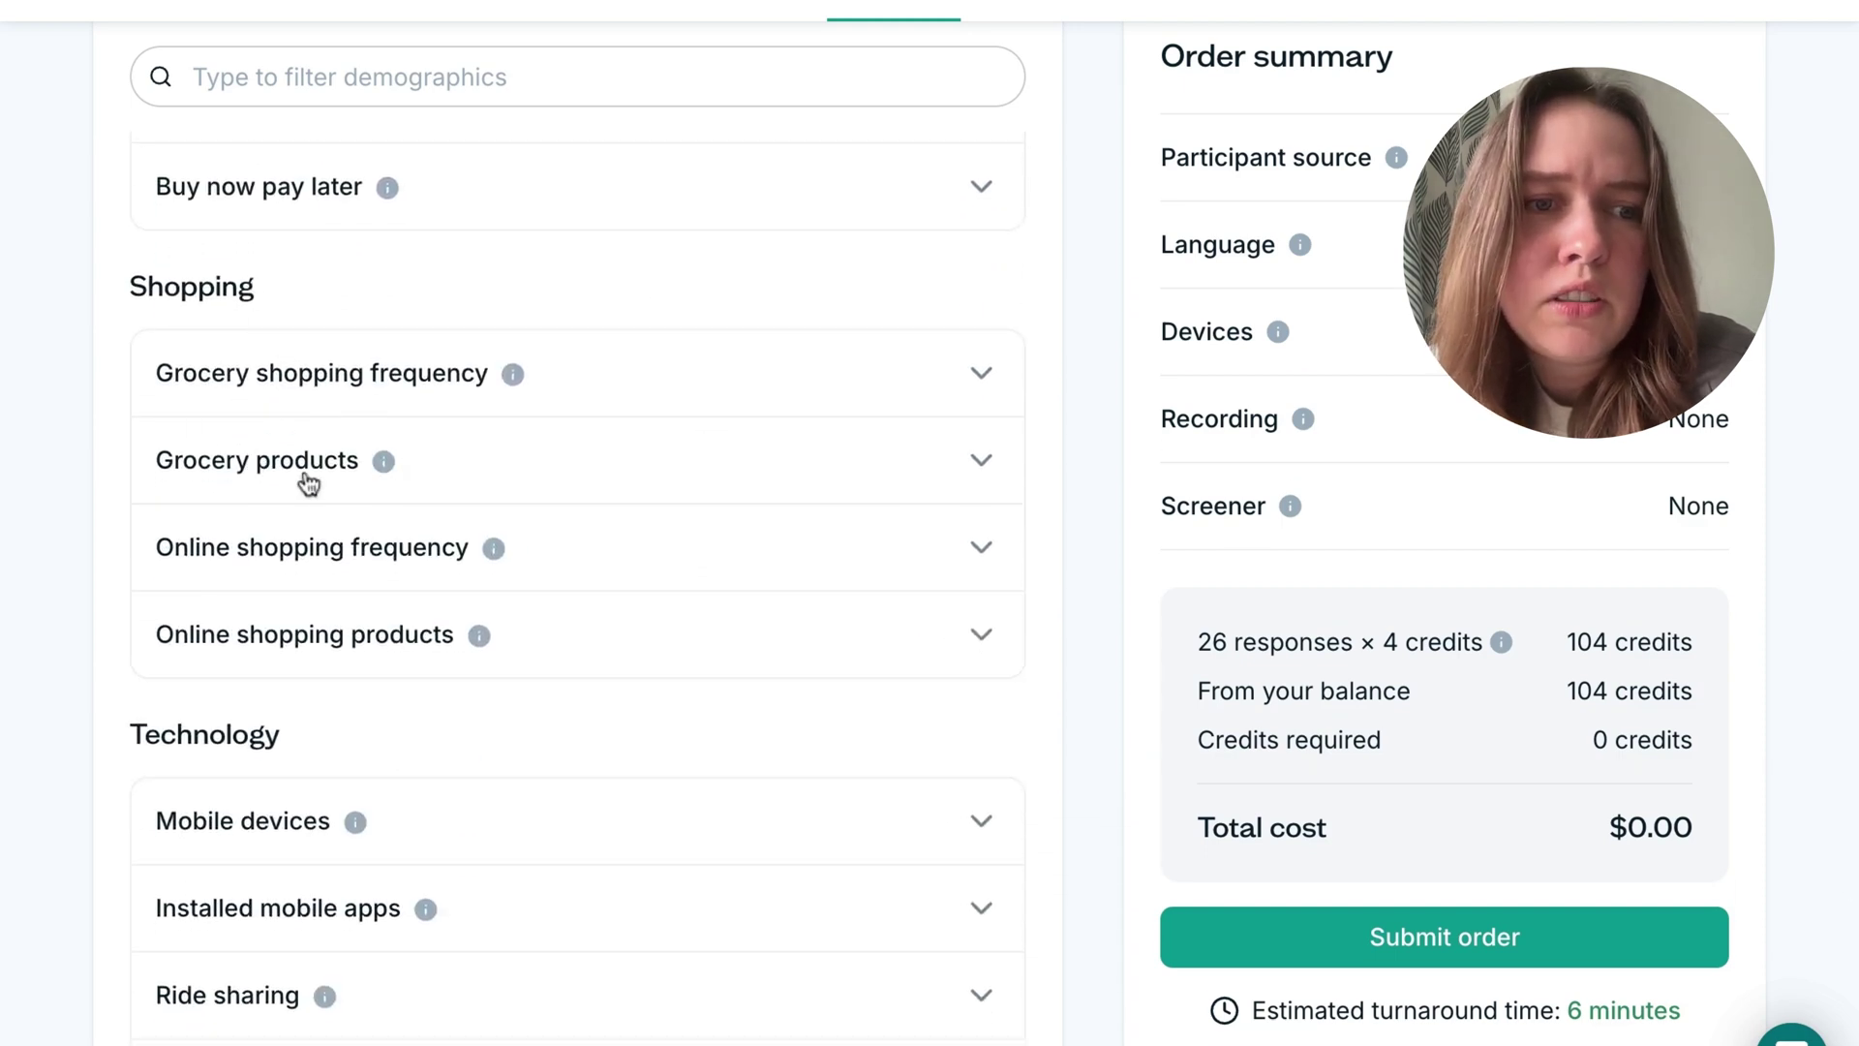
scroll(707, 542, down, 4)
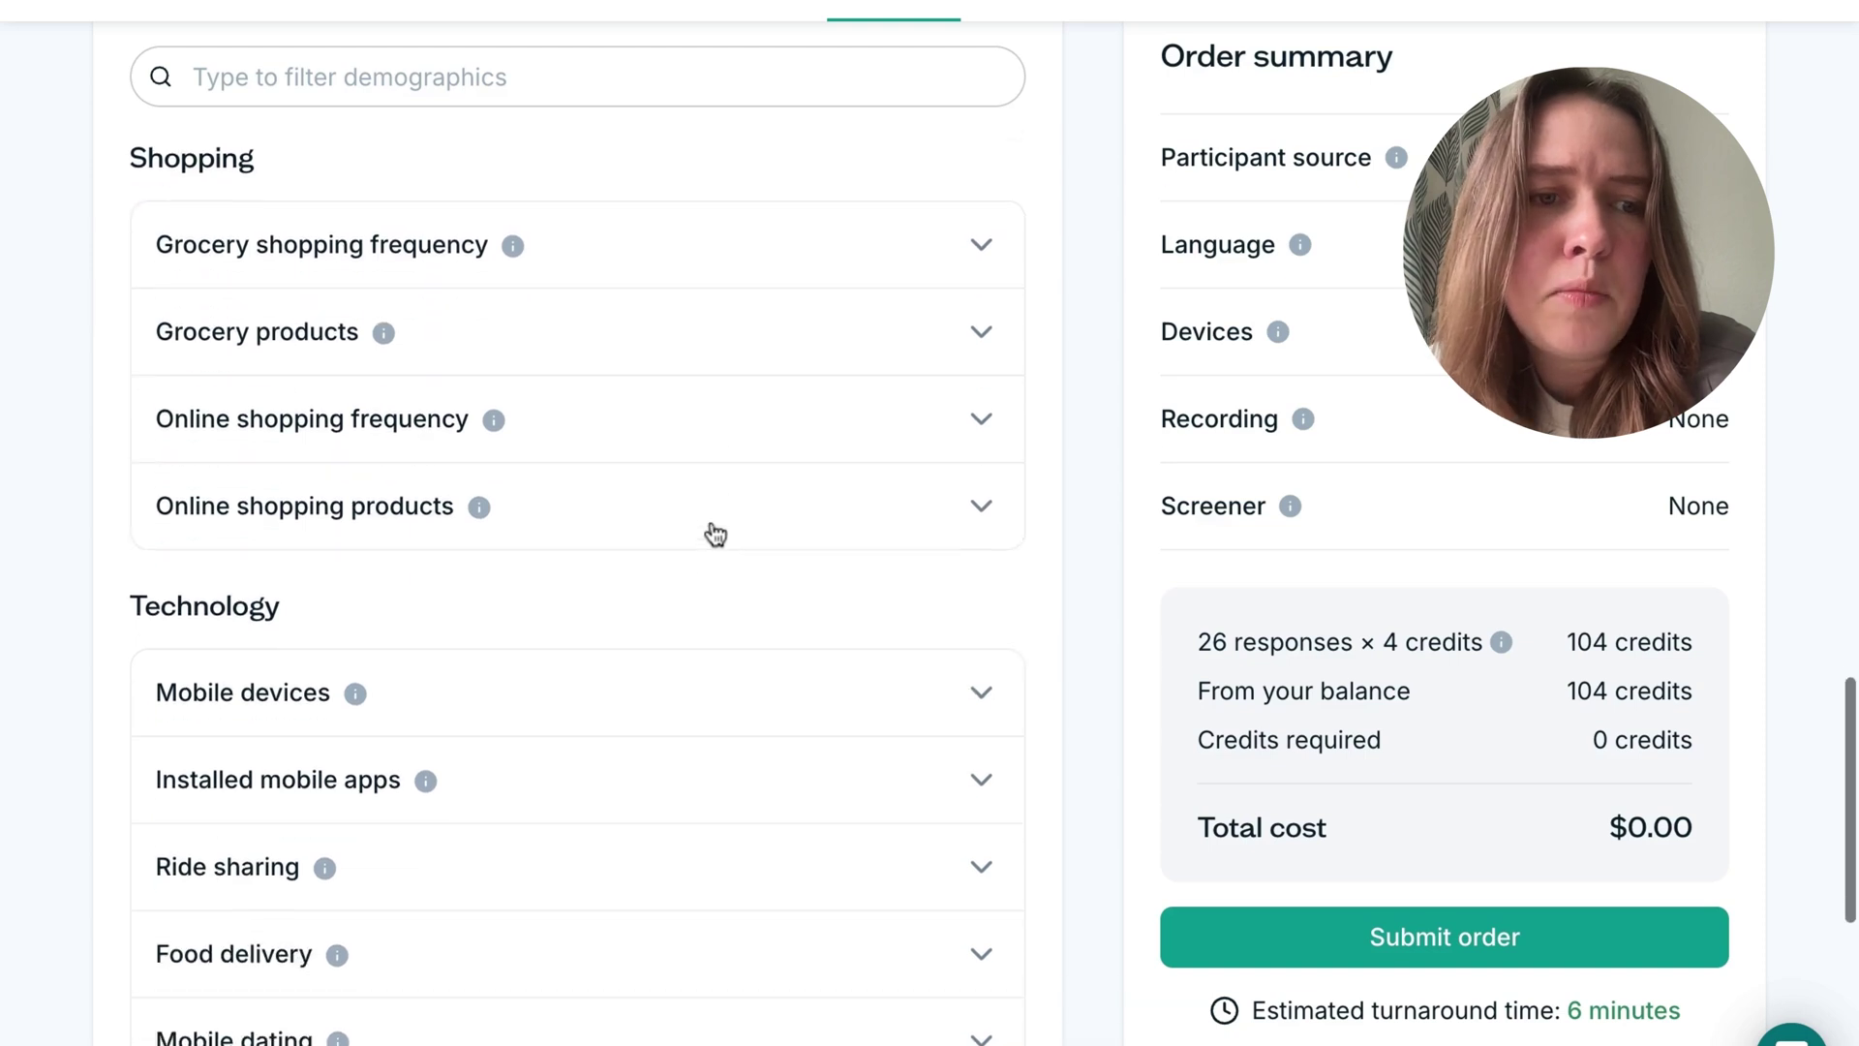
scroll(606, 763, down, 7)
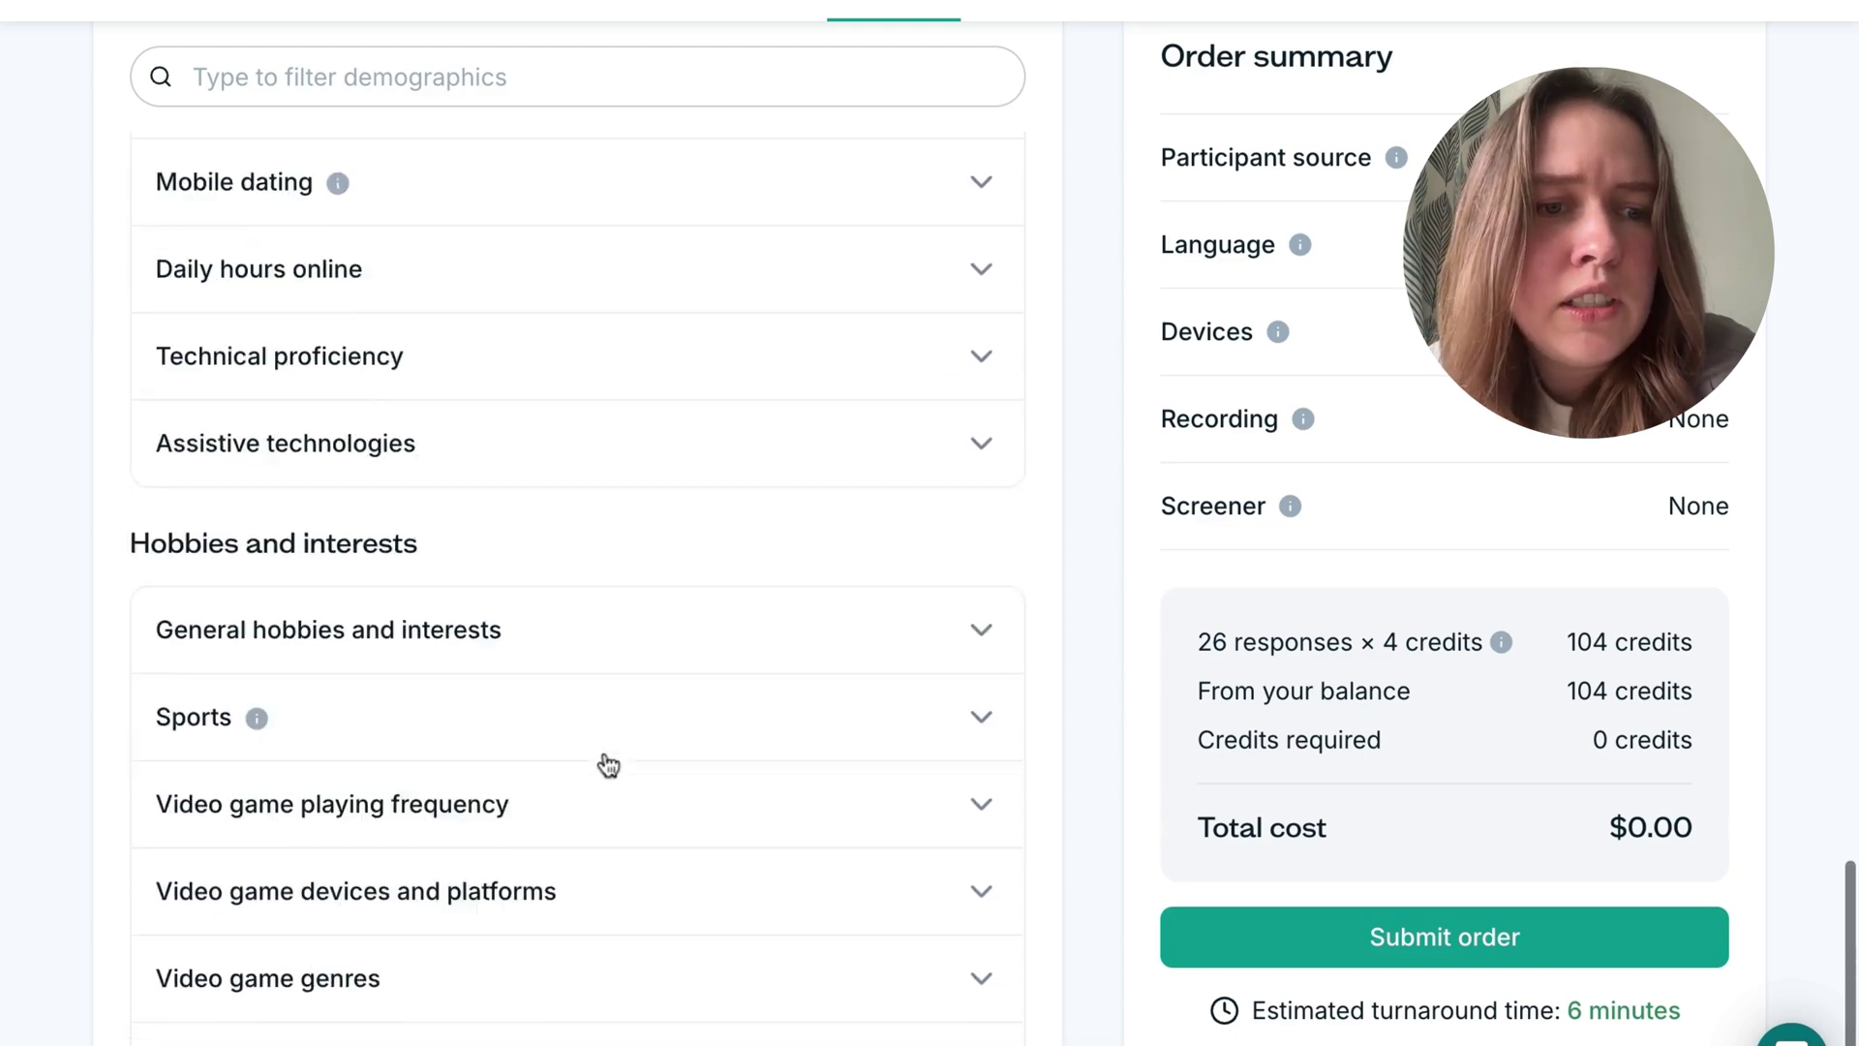
scroll(608, 765, up, 8)
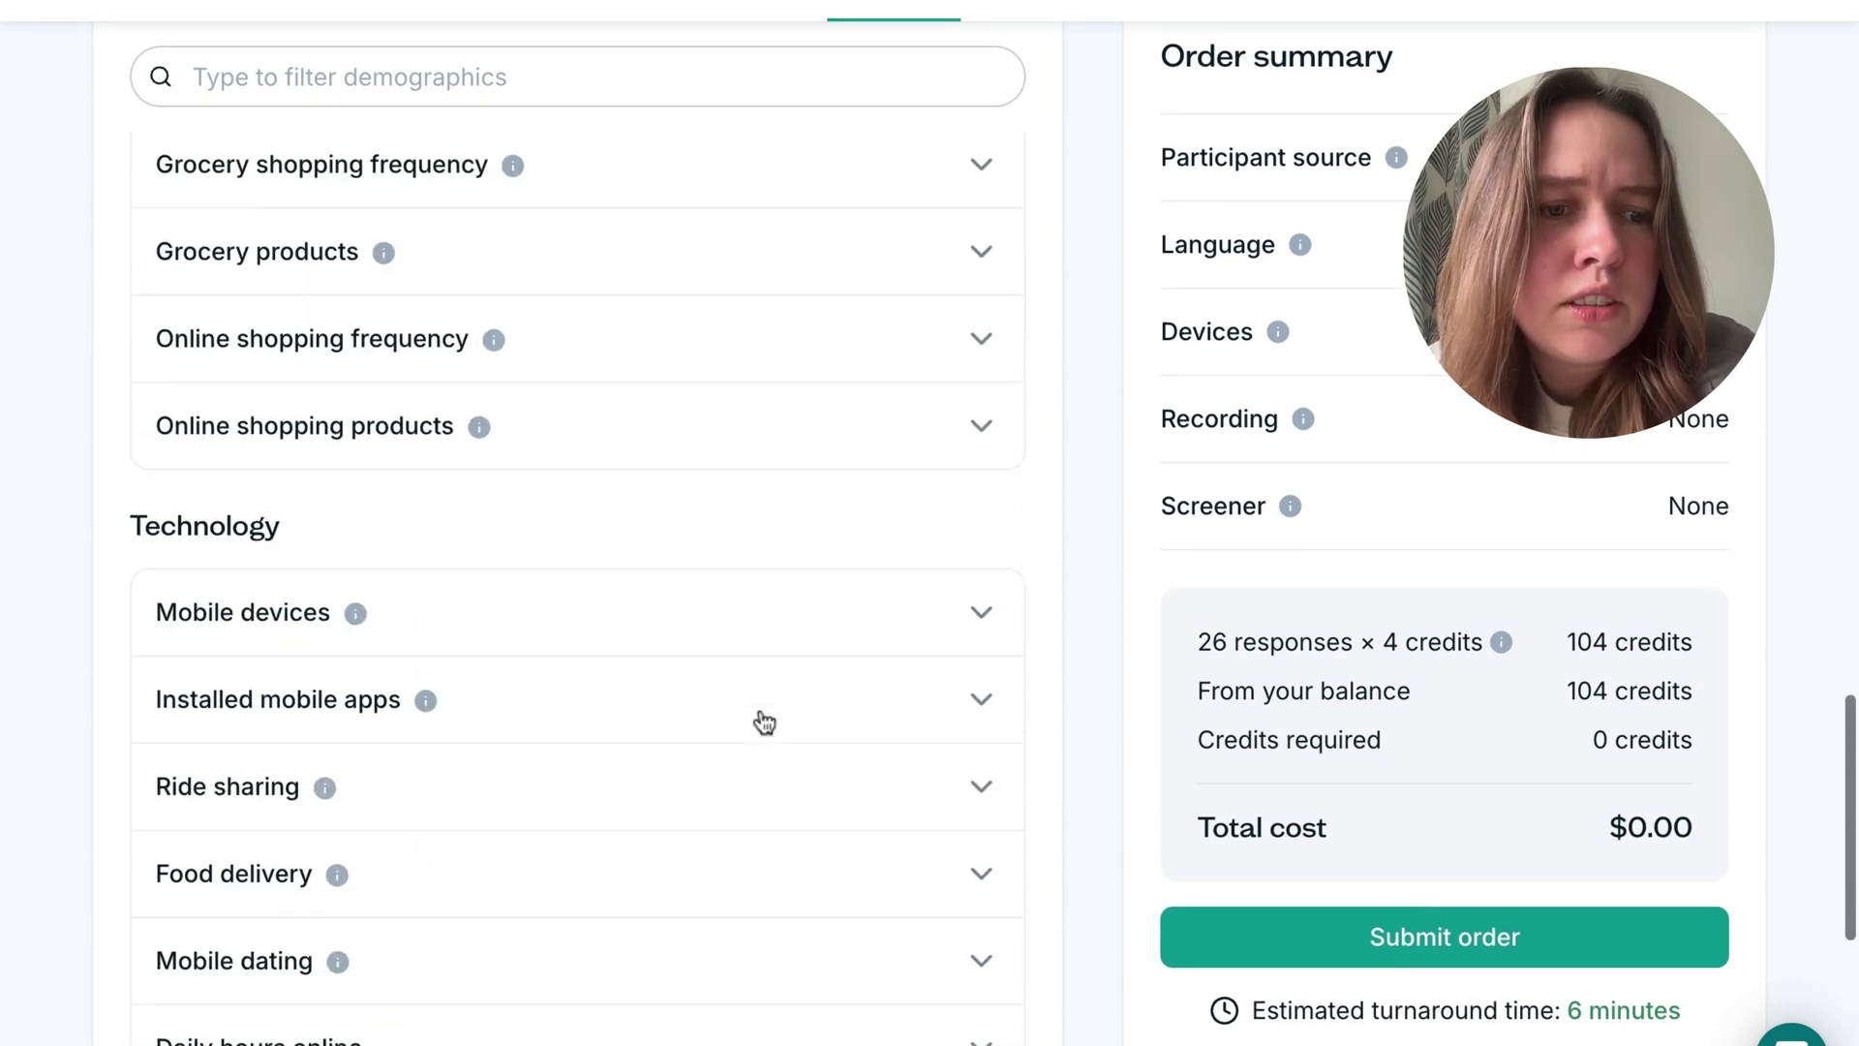
- Expand the Food delivery filter in the Technology demographics and look over its frequency options
click(983, 762)
scroll(730, 780, down, 2)
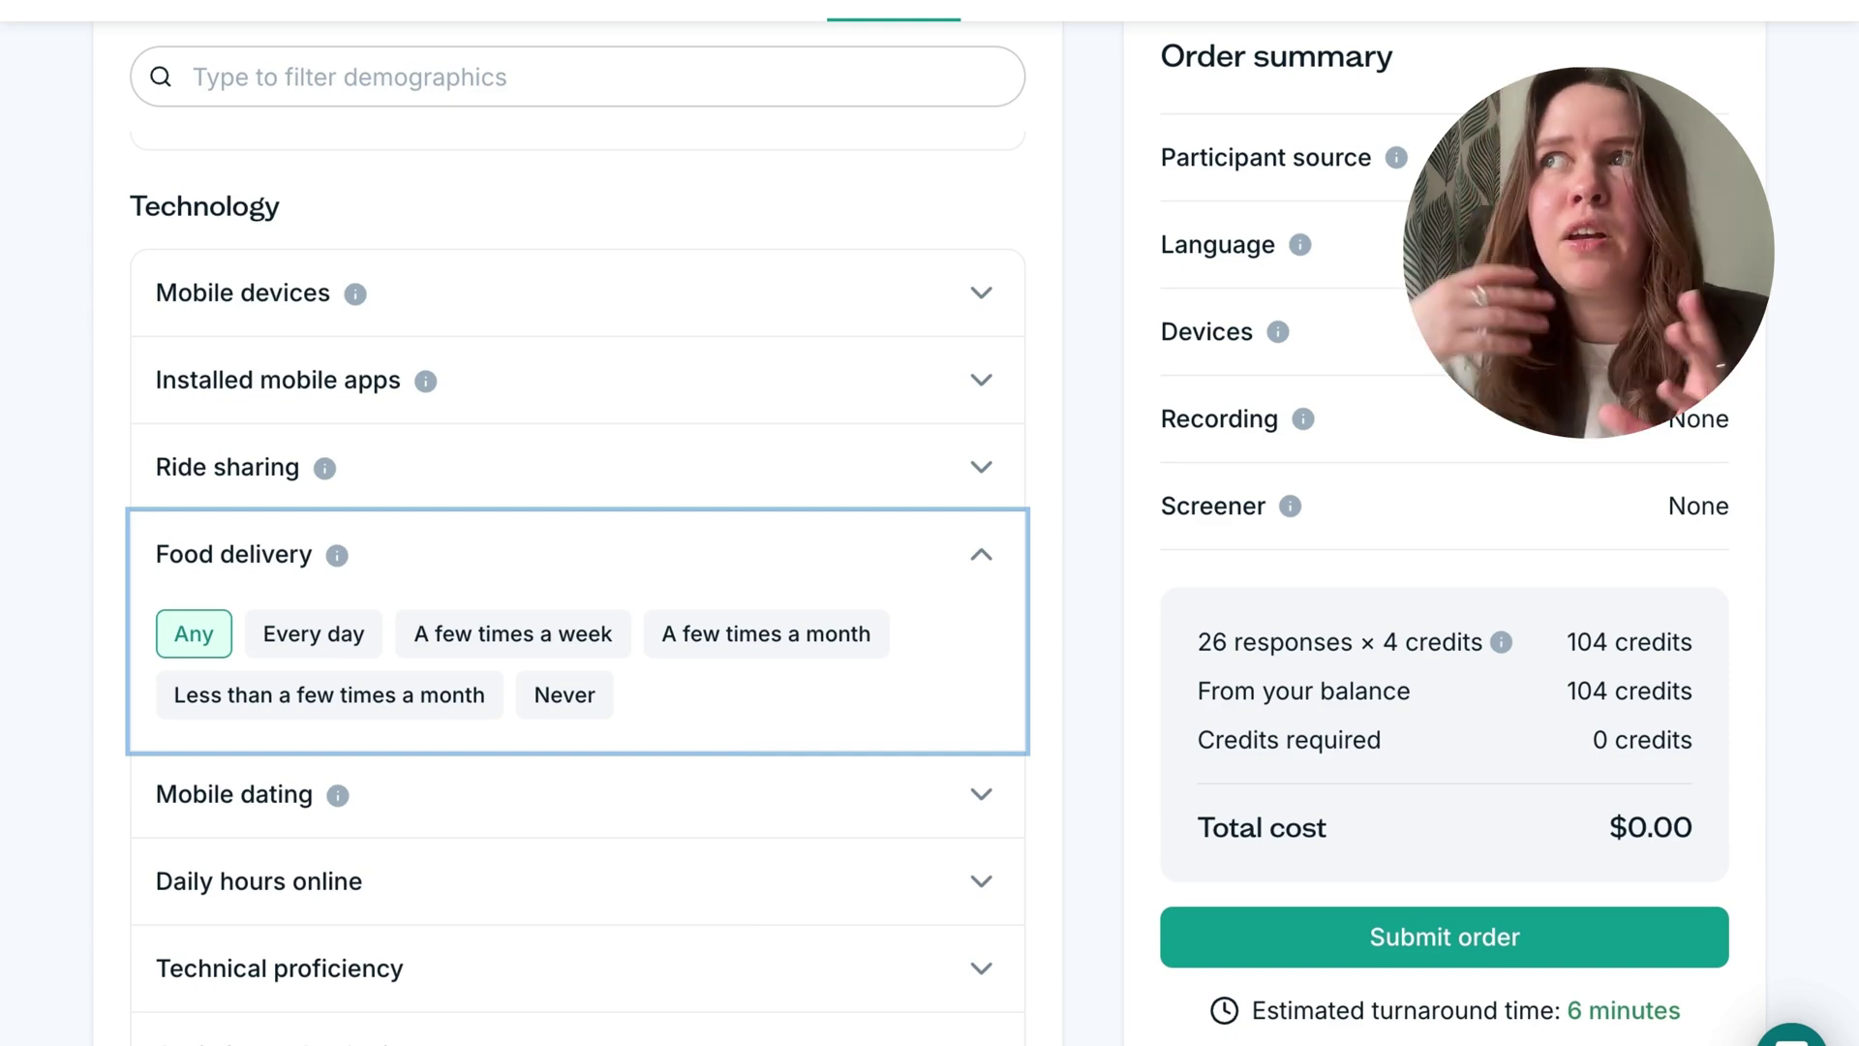
- Open the test's results and review the prototype test's overview, goal completion and common paths
scroll(846, 880, up, 20)
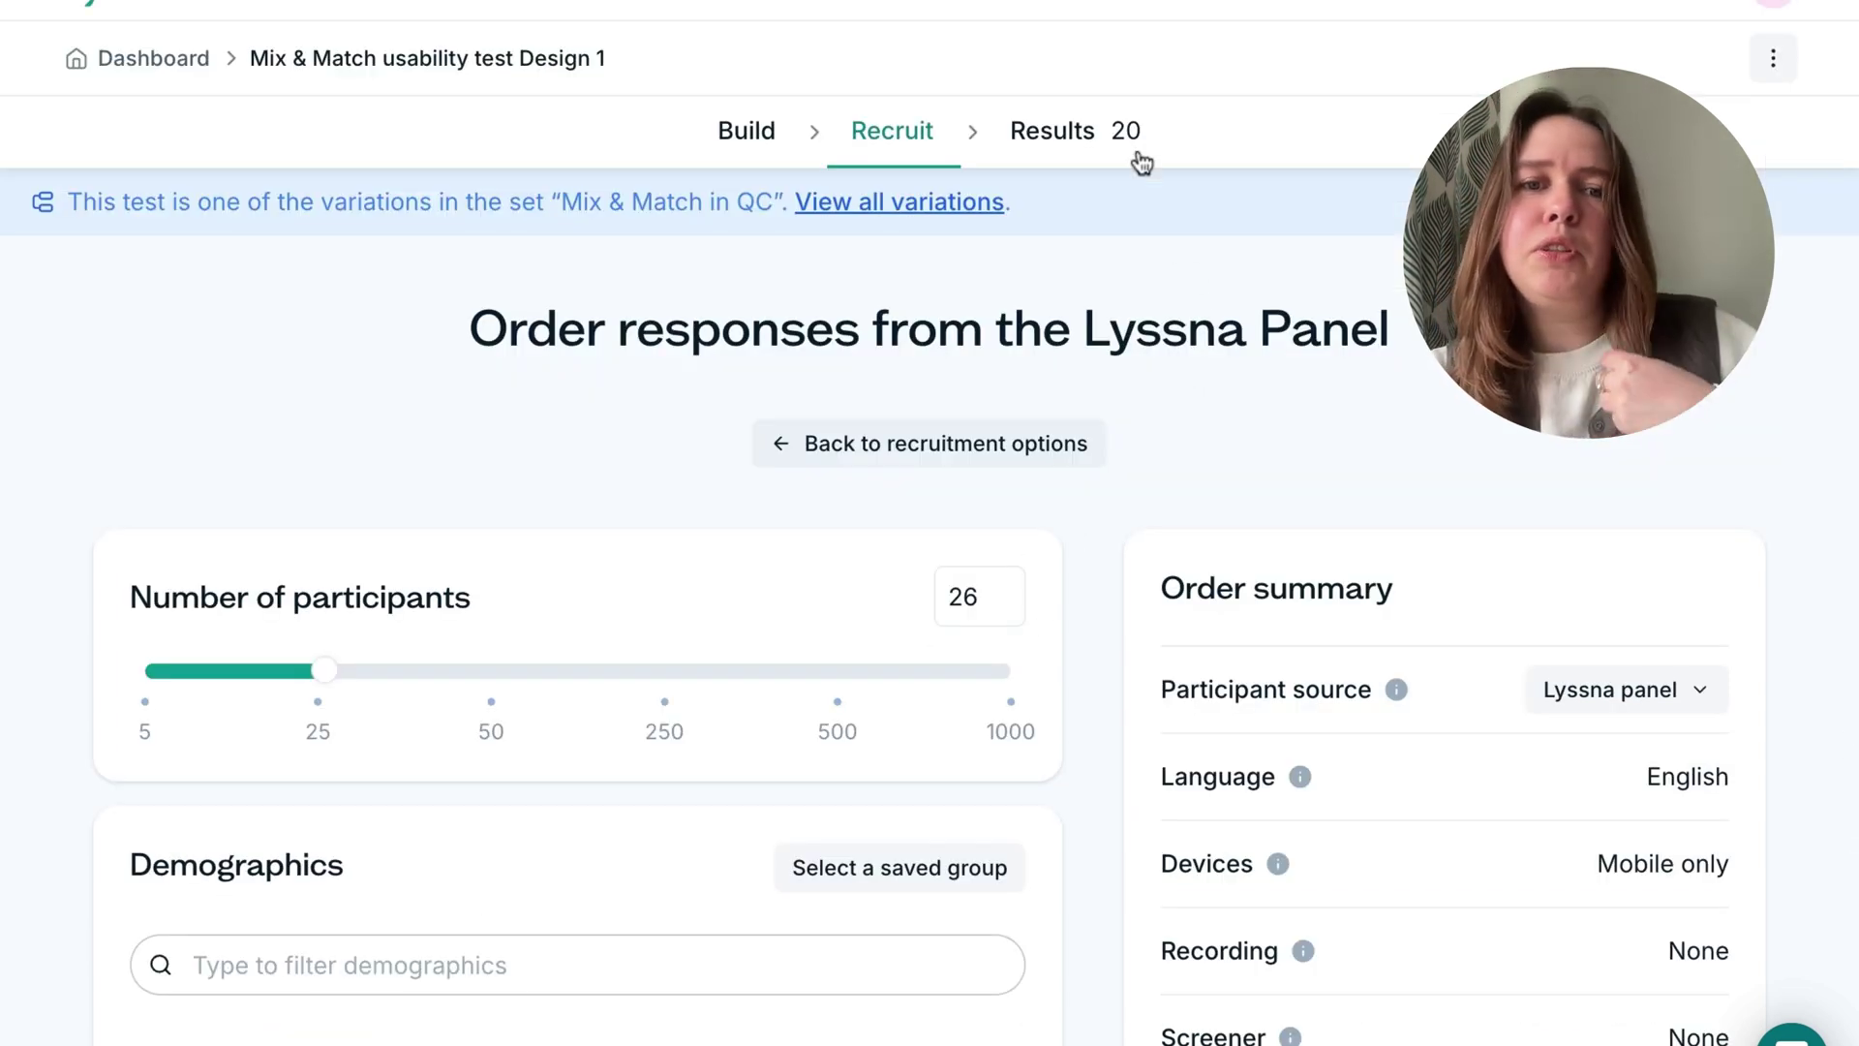
click(1087, 140)
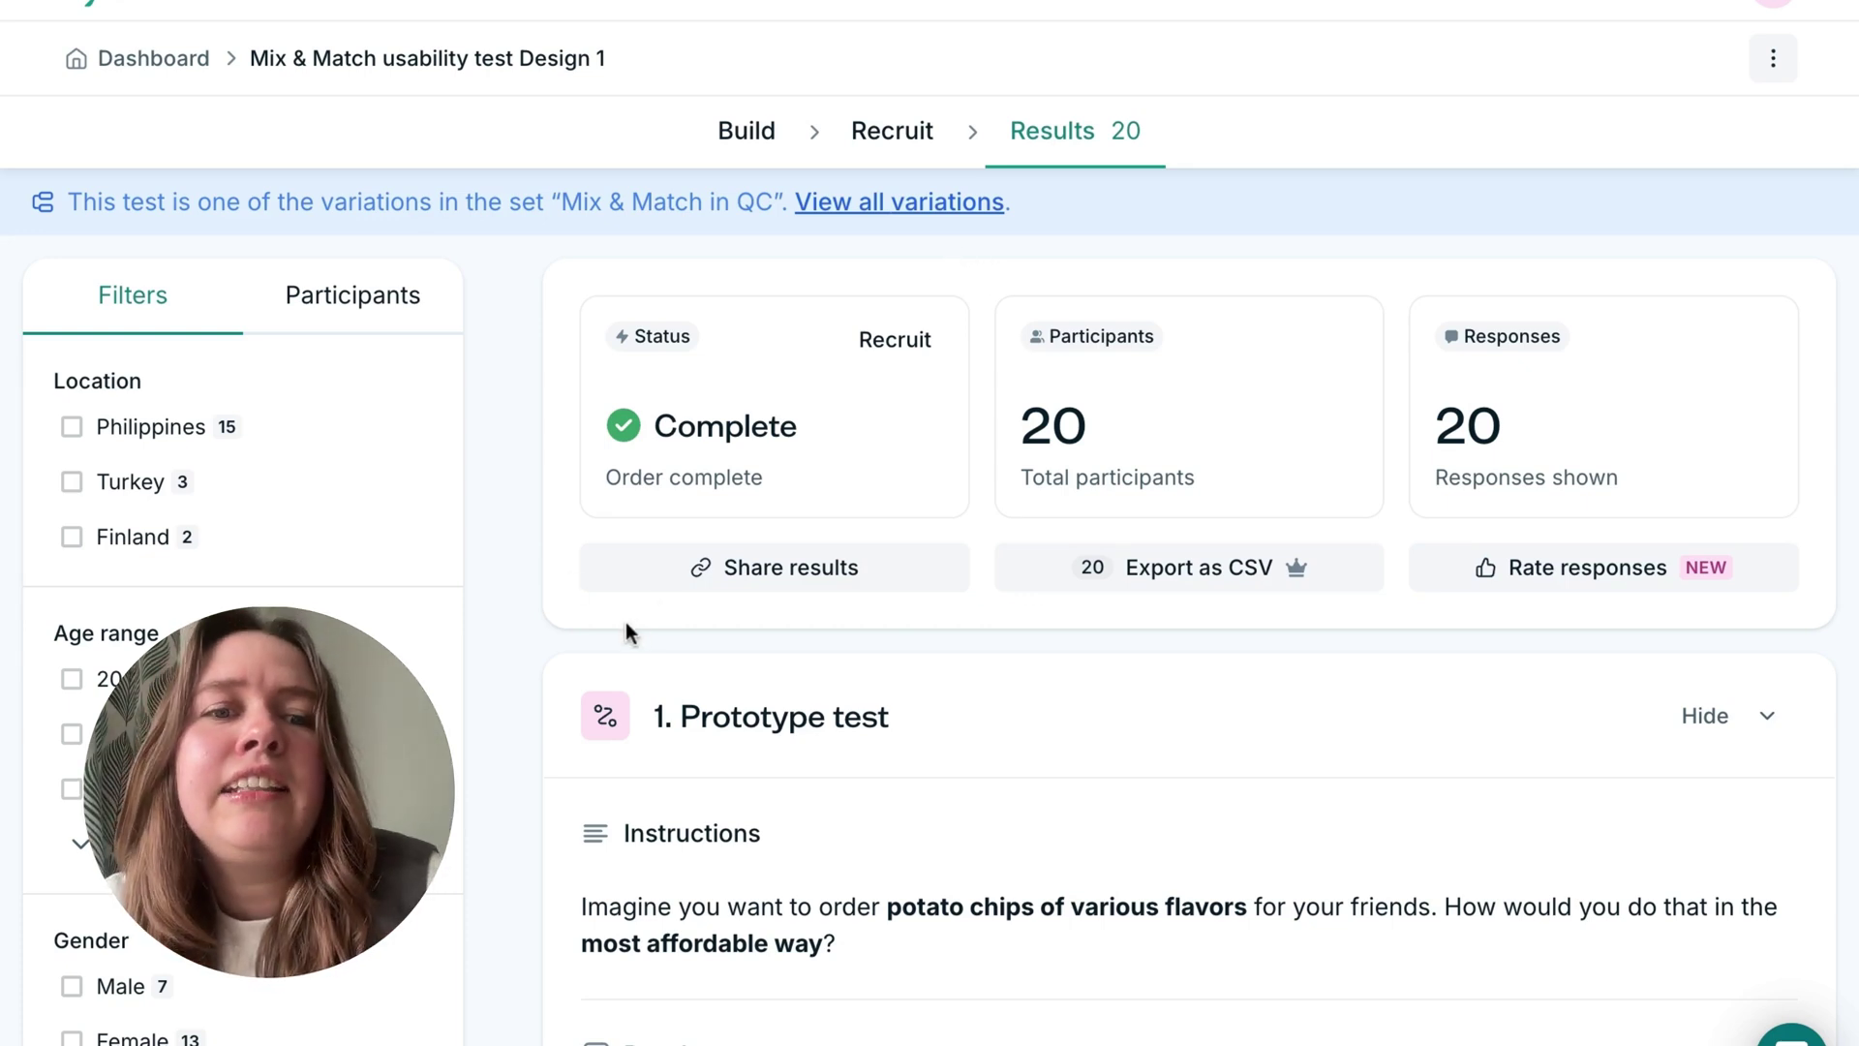
scroll(529, 644, down, 1)
scroll(528, 643, down, 4)
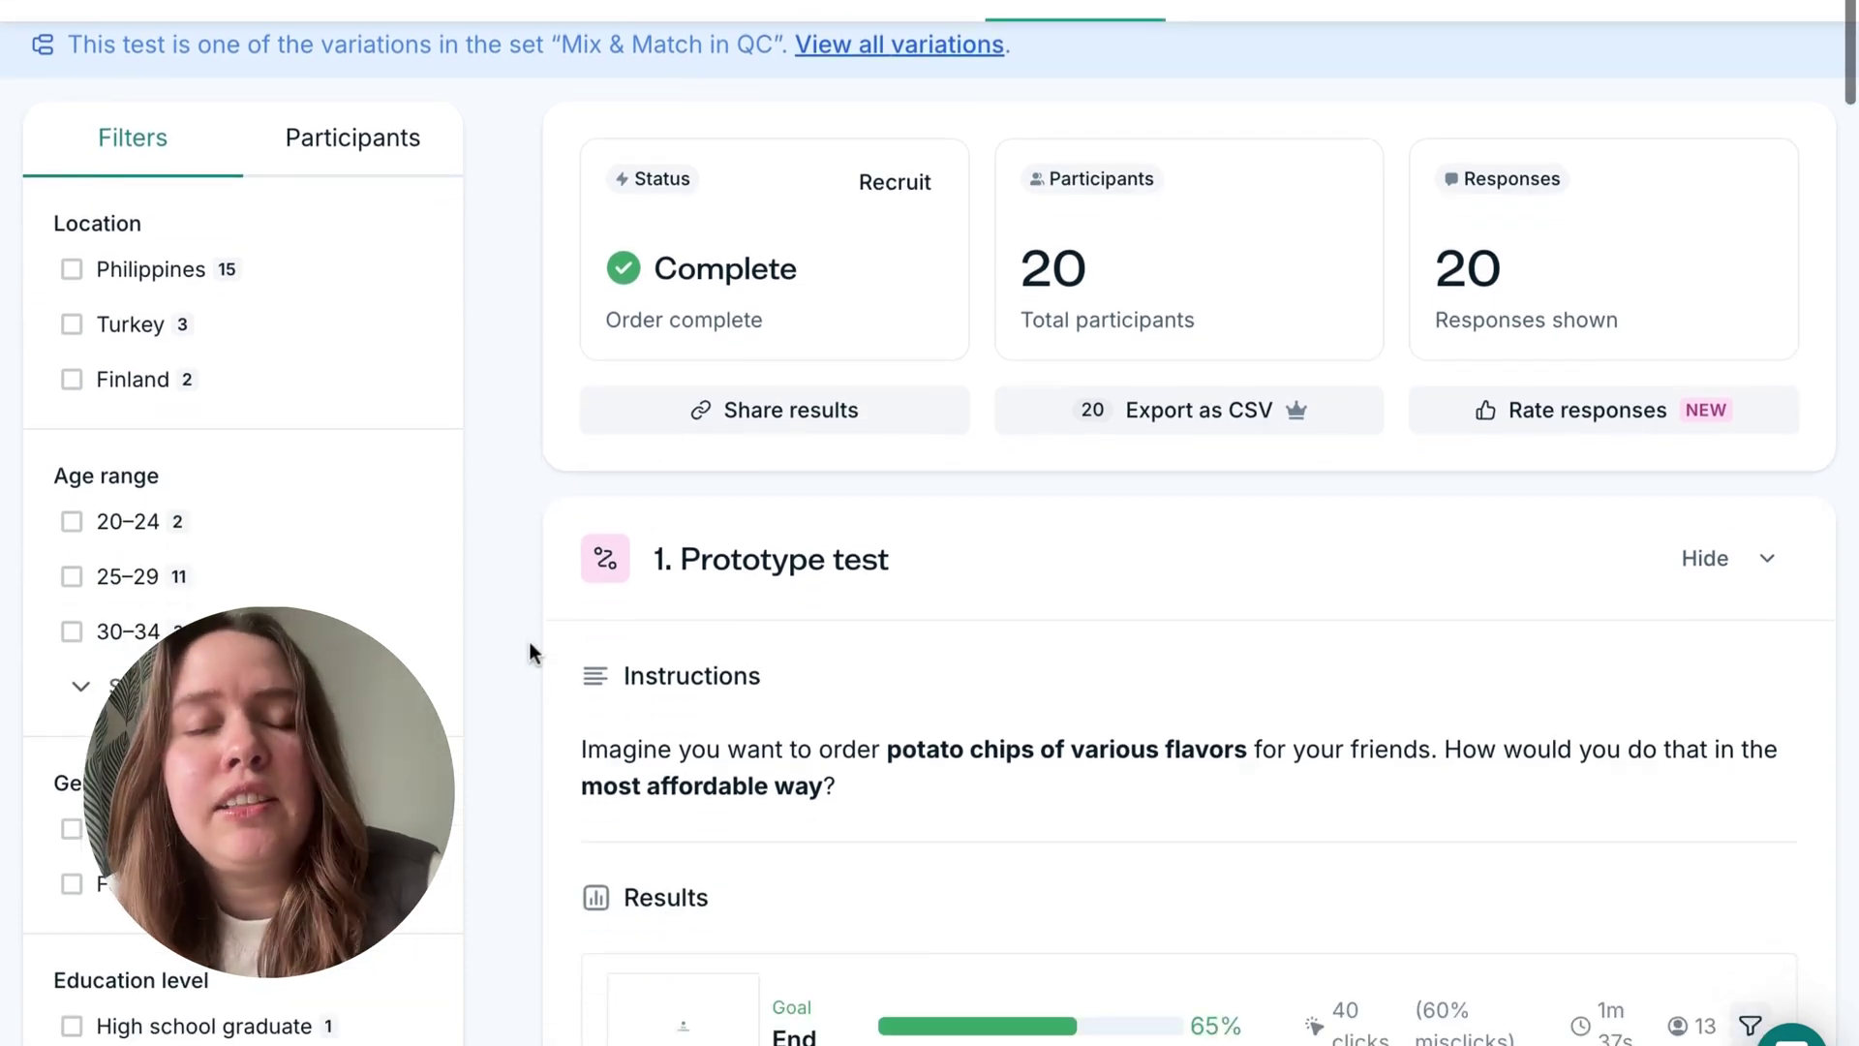
scroll(1102, 152, down, 3)
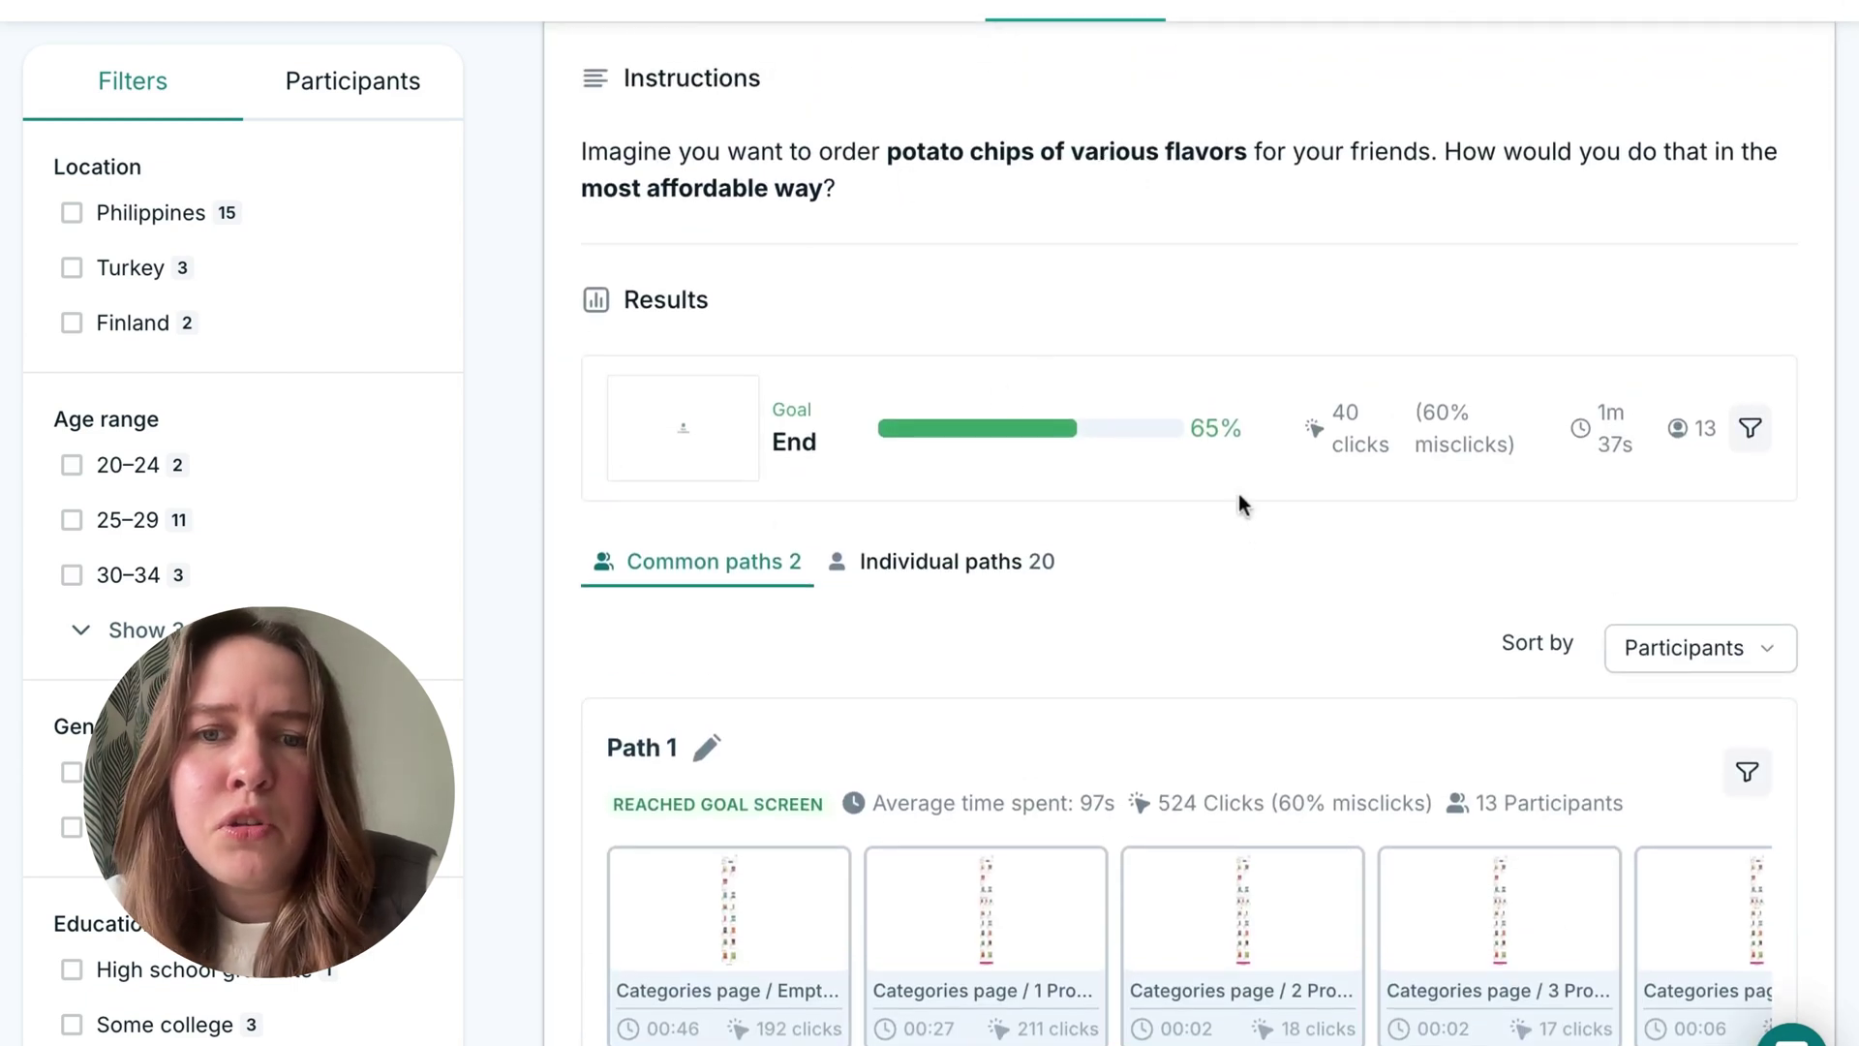
scroll(1170, 664, down, 5)
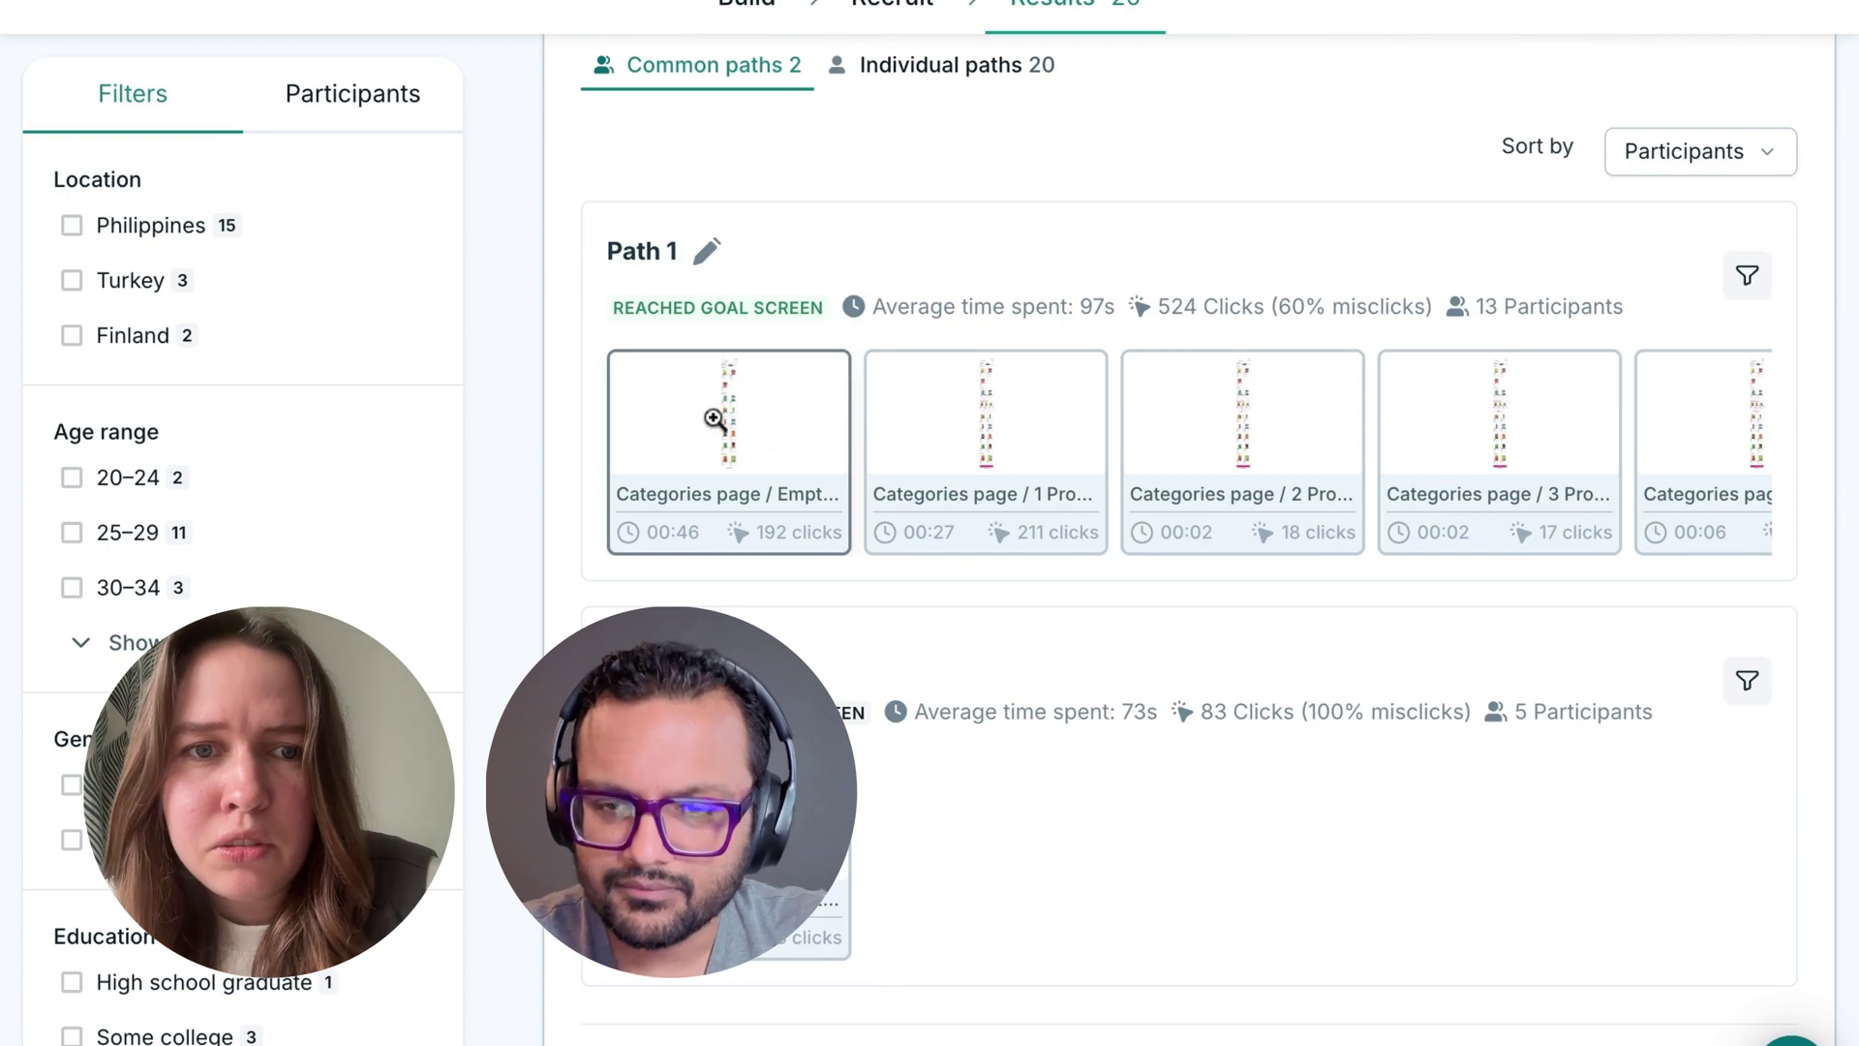
- Open the first screen of Path 1 and zoom in on its individual click markers
click(753, 444)
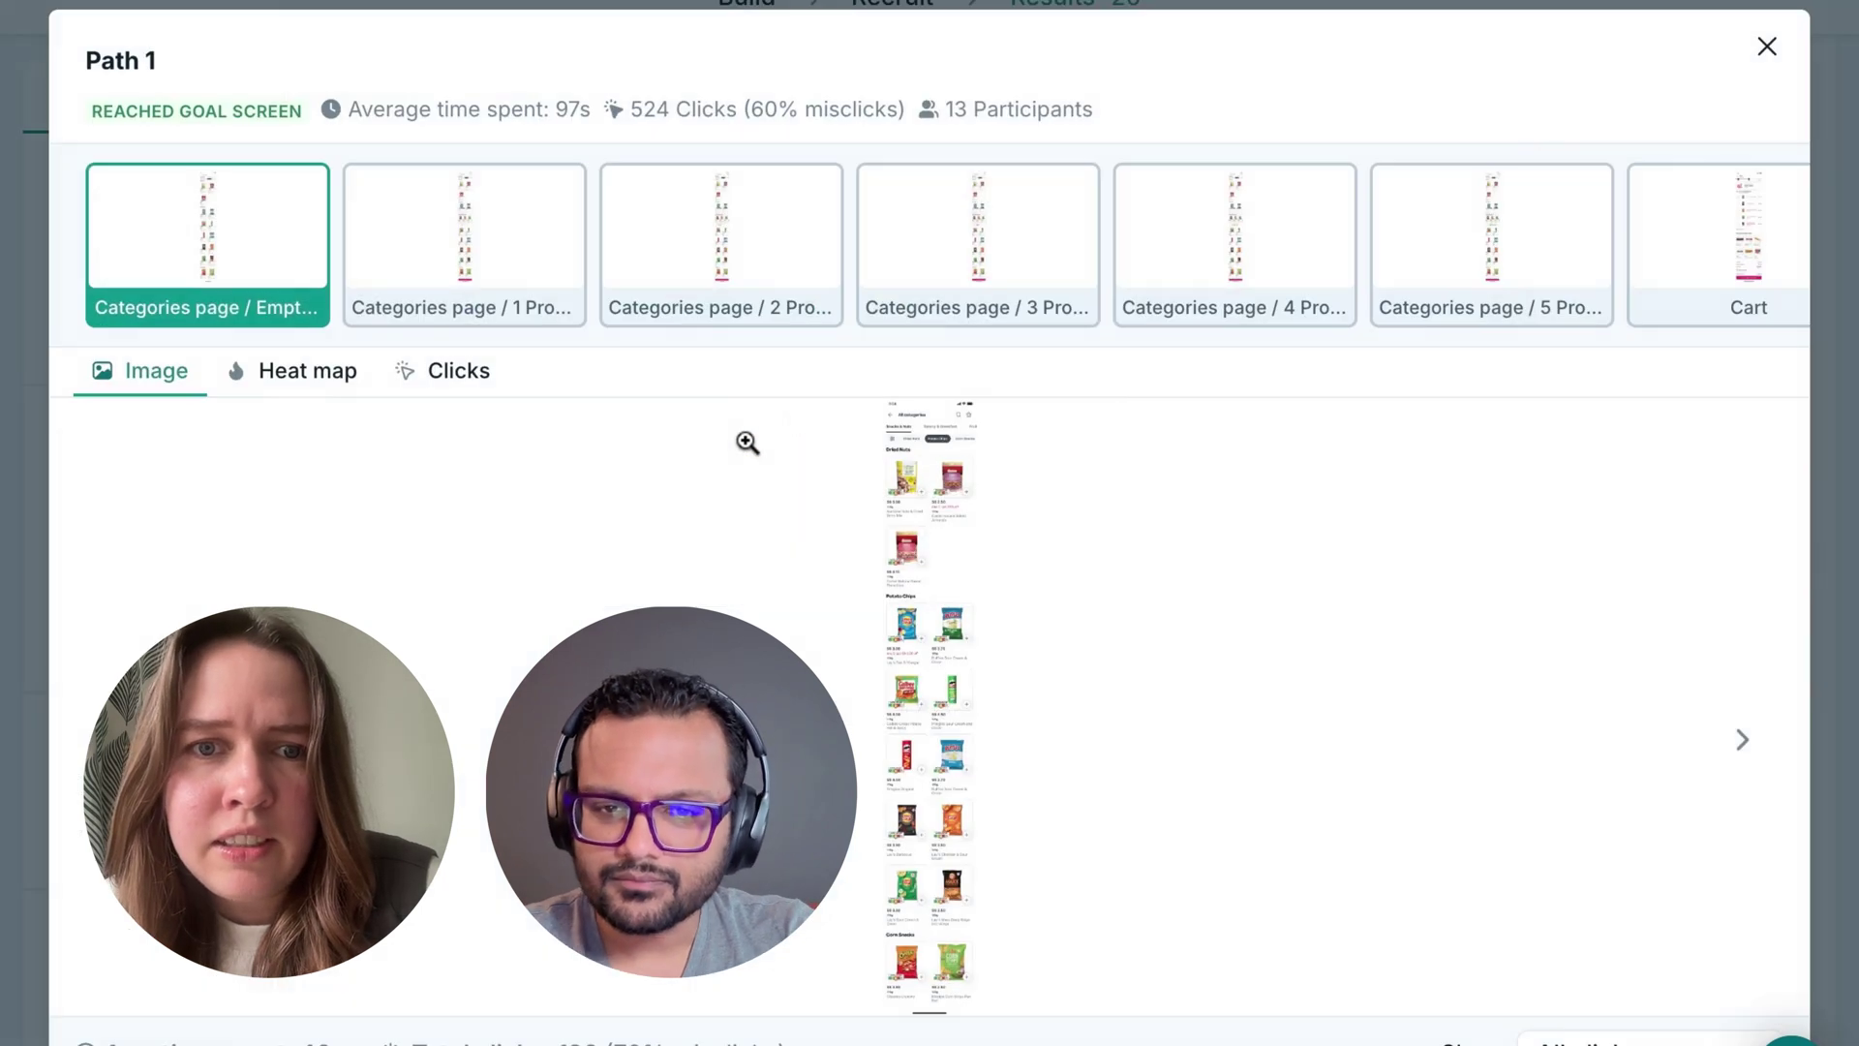
click(489, 376)
click(916, 504)
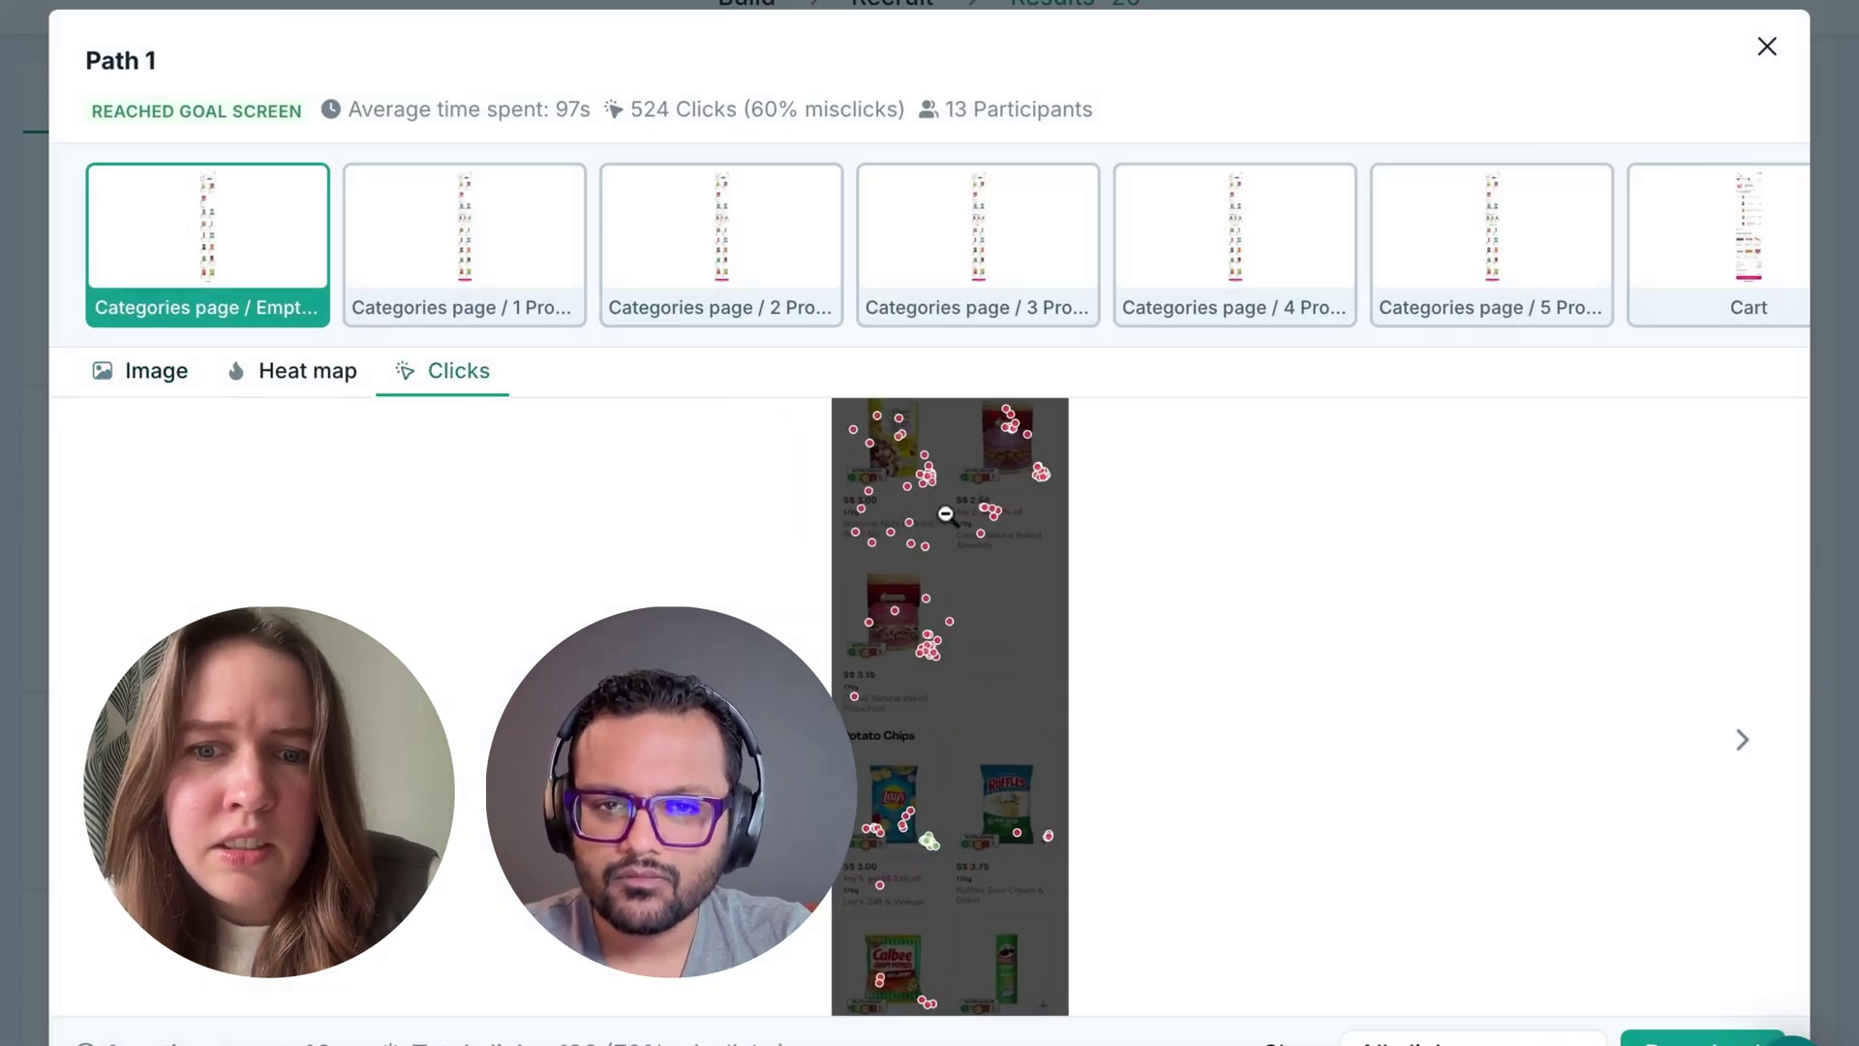
- Limit the click markers on the Path 1 screen to 1st clicks only
click(1471, 1038)
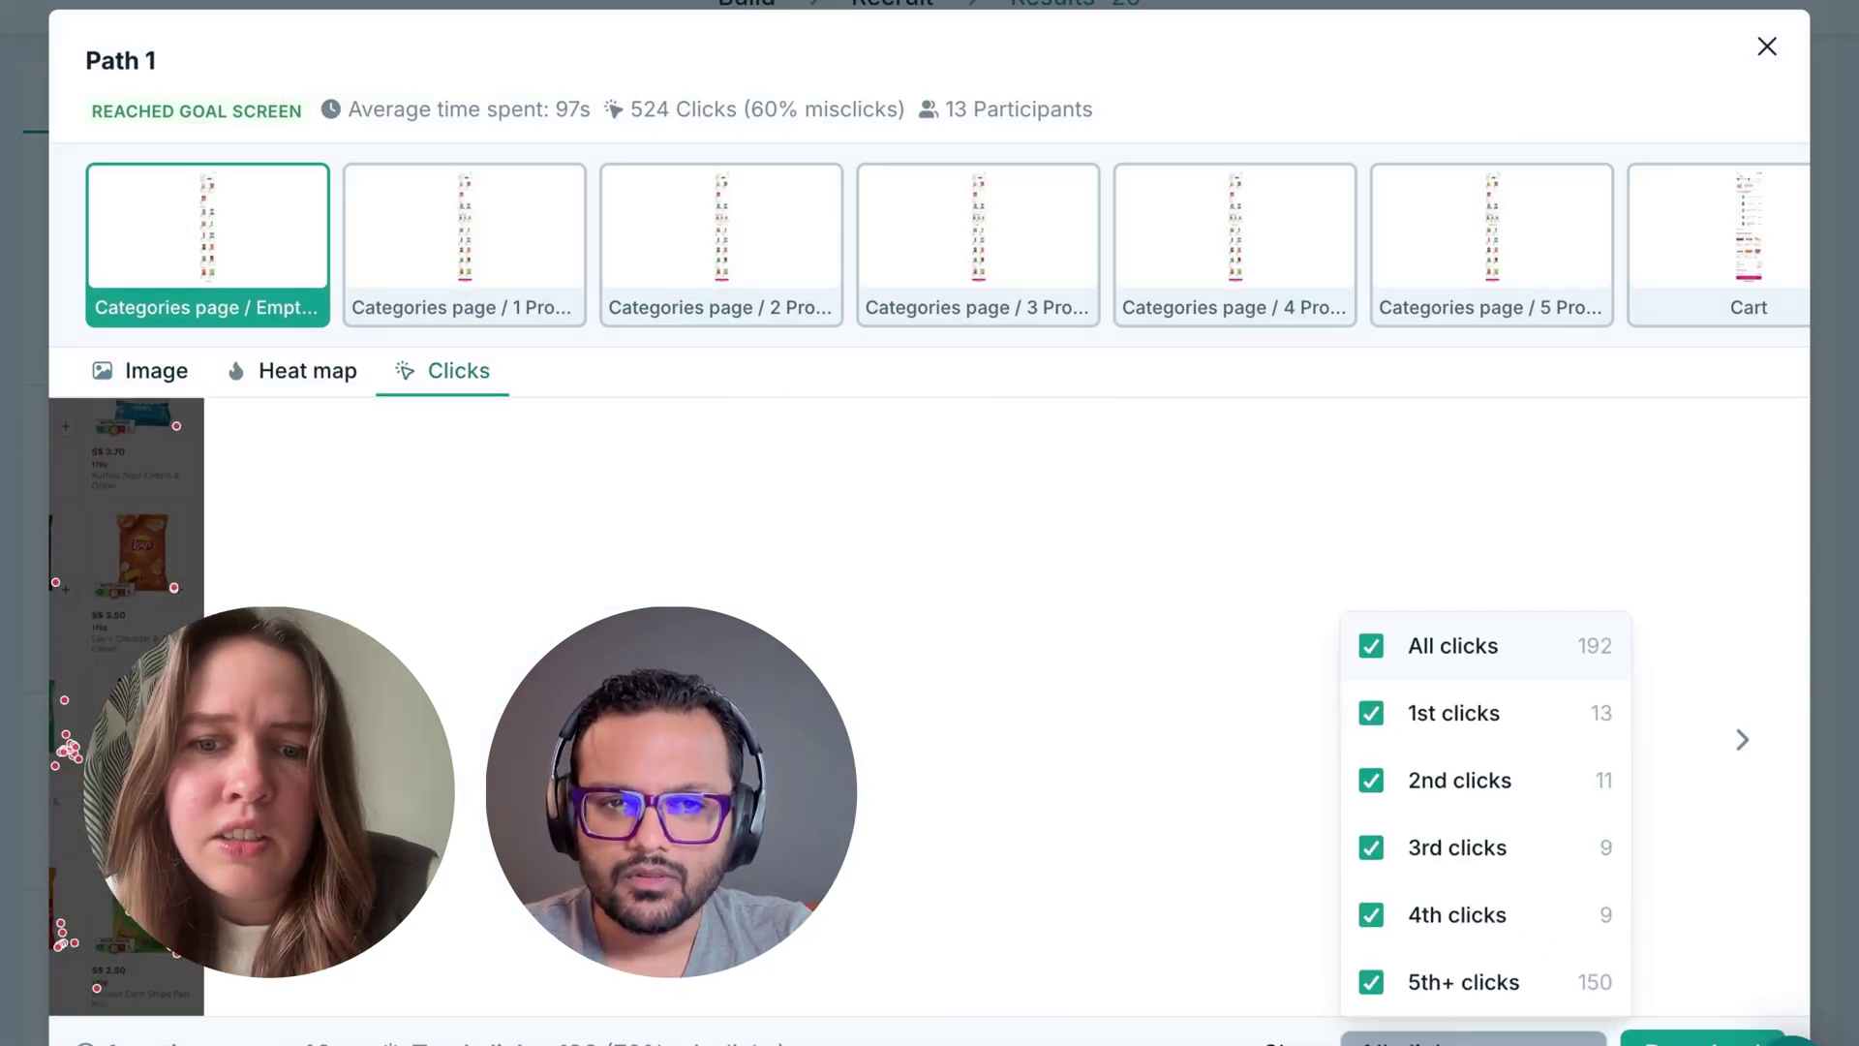
click(1371, 645)
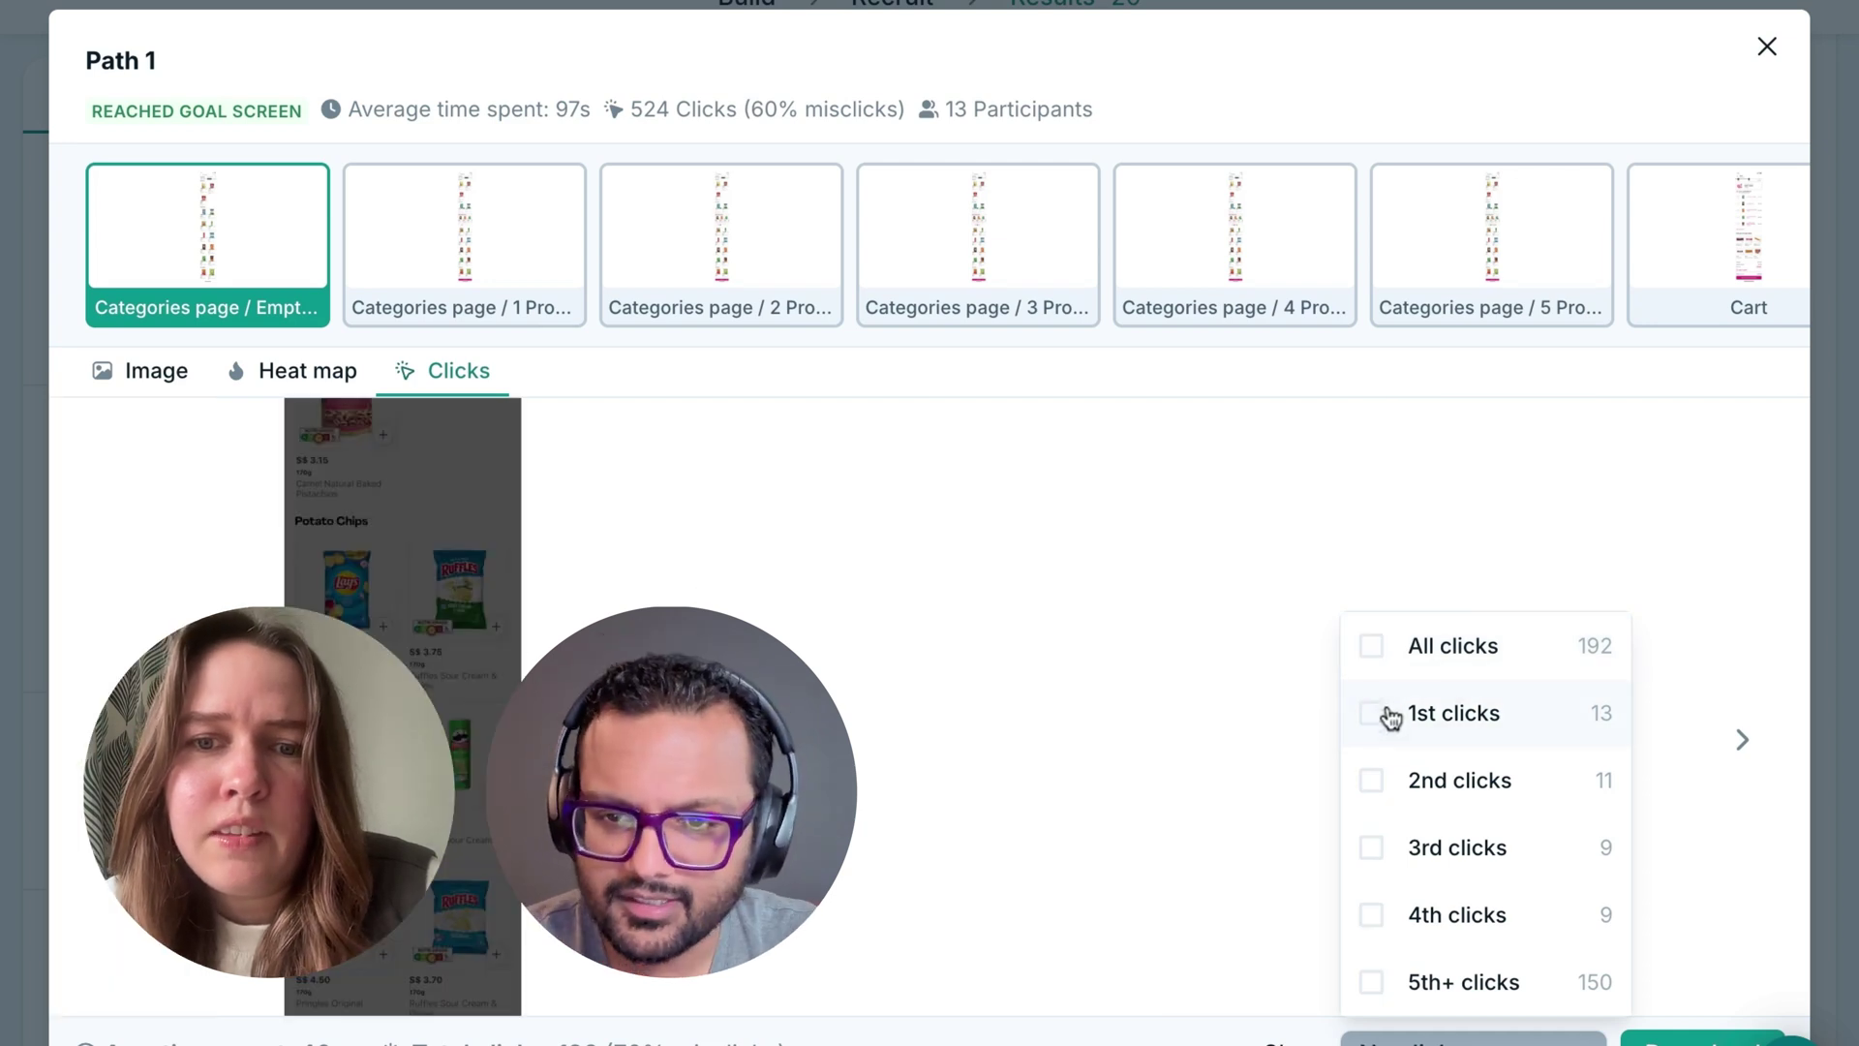
click(1371, 713)
click(1278, 739)
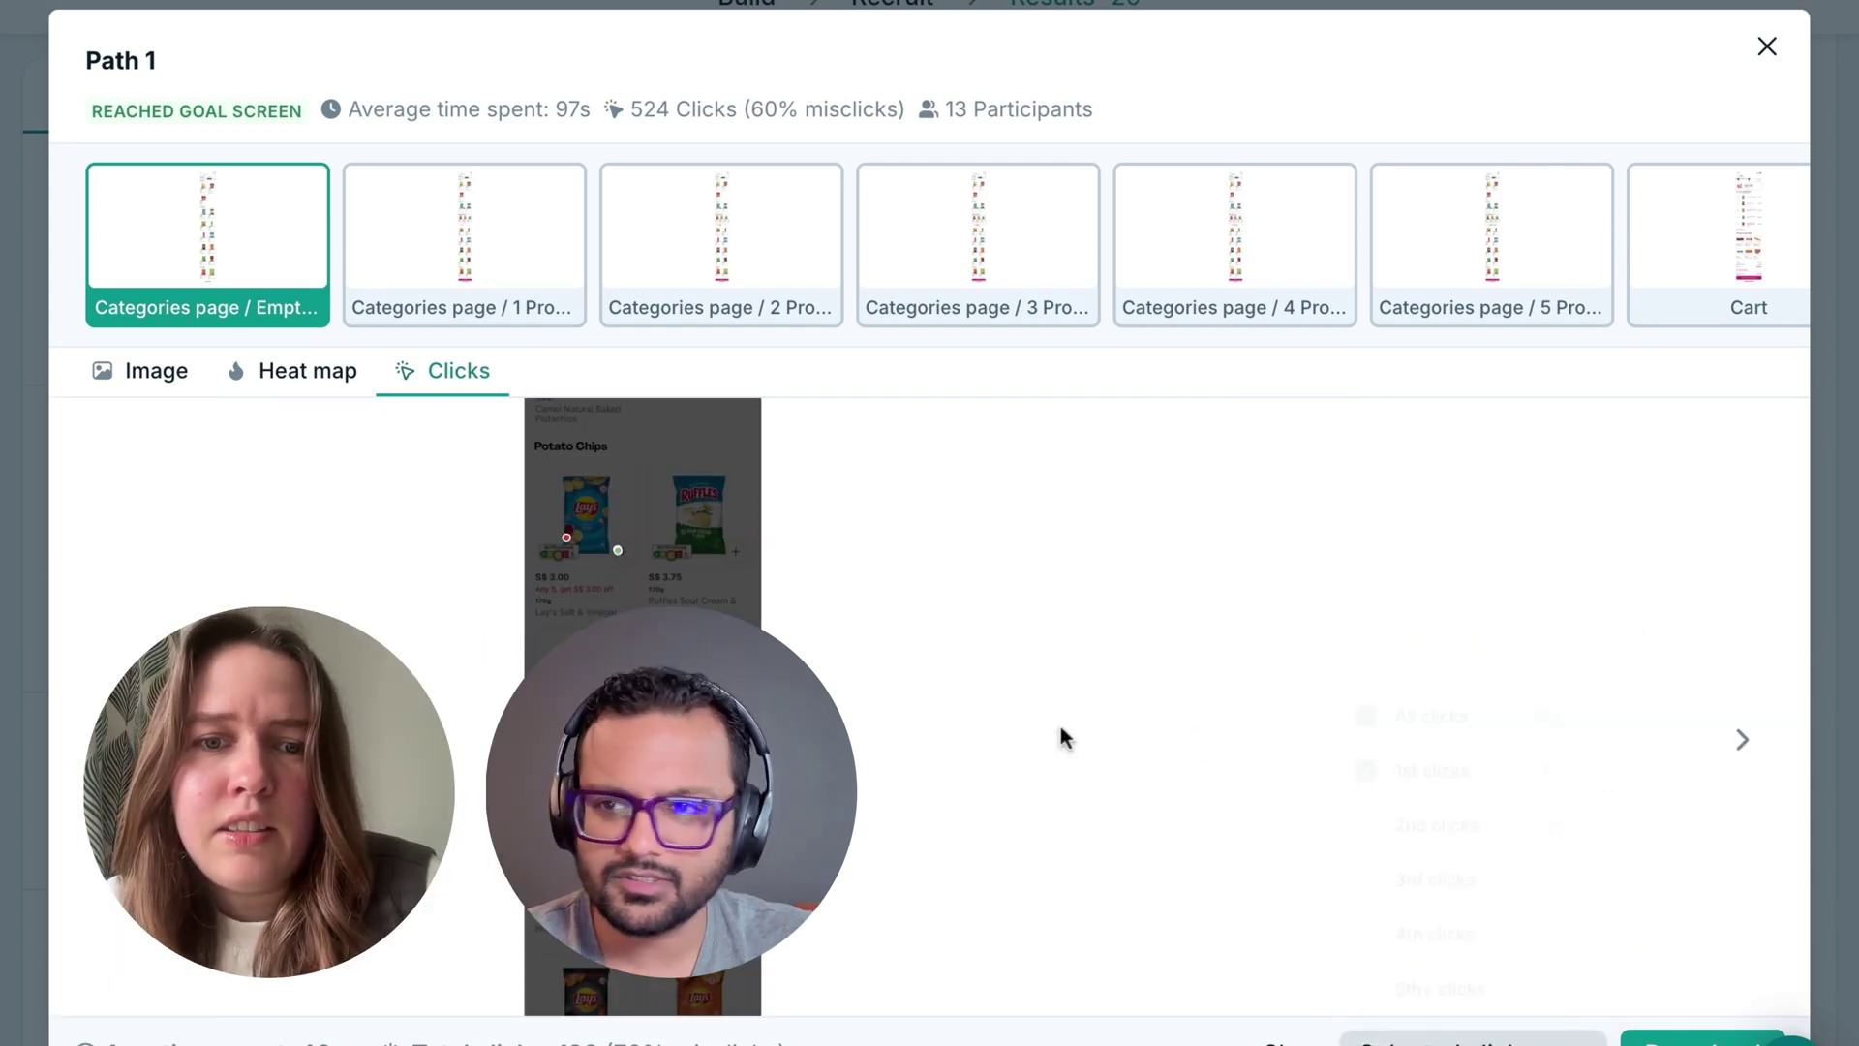
- Compare the heat map of the first clicks with their click markers and zoom back out to the full screen
click(295, 372)
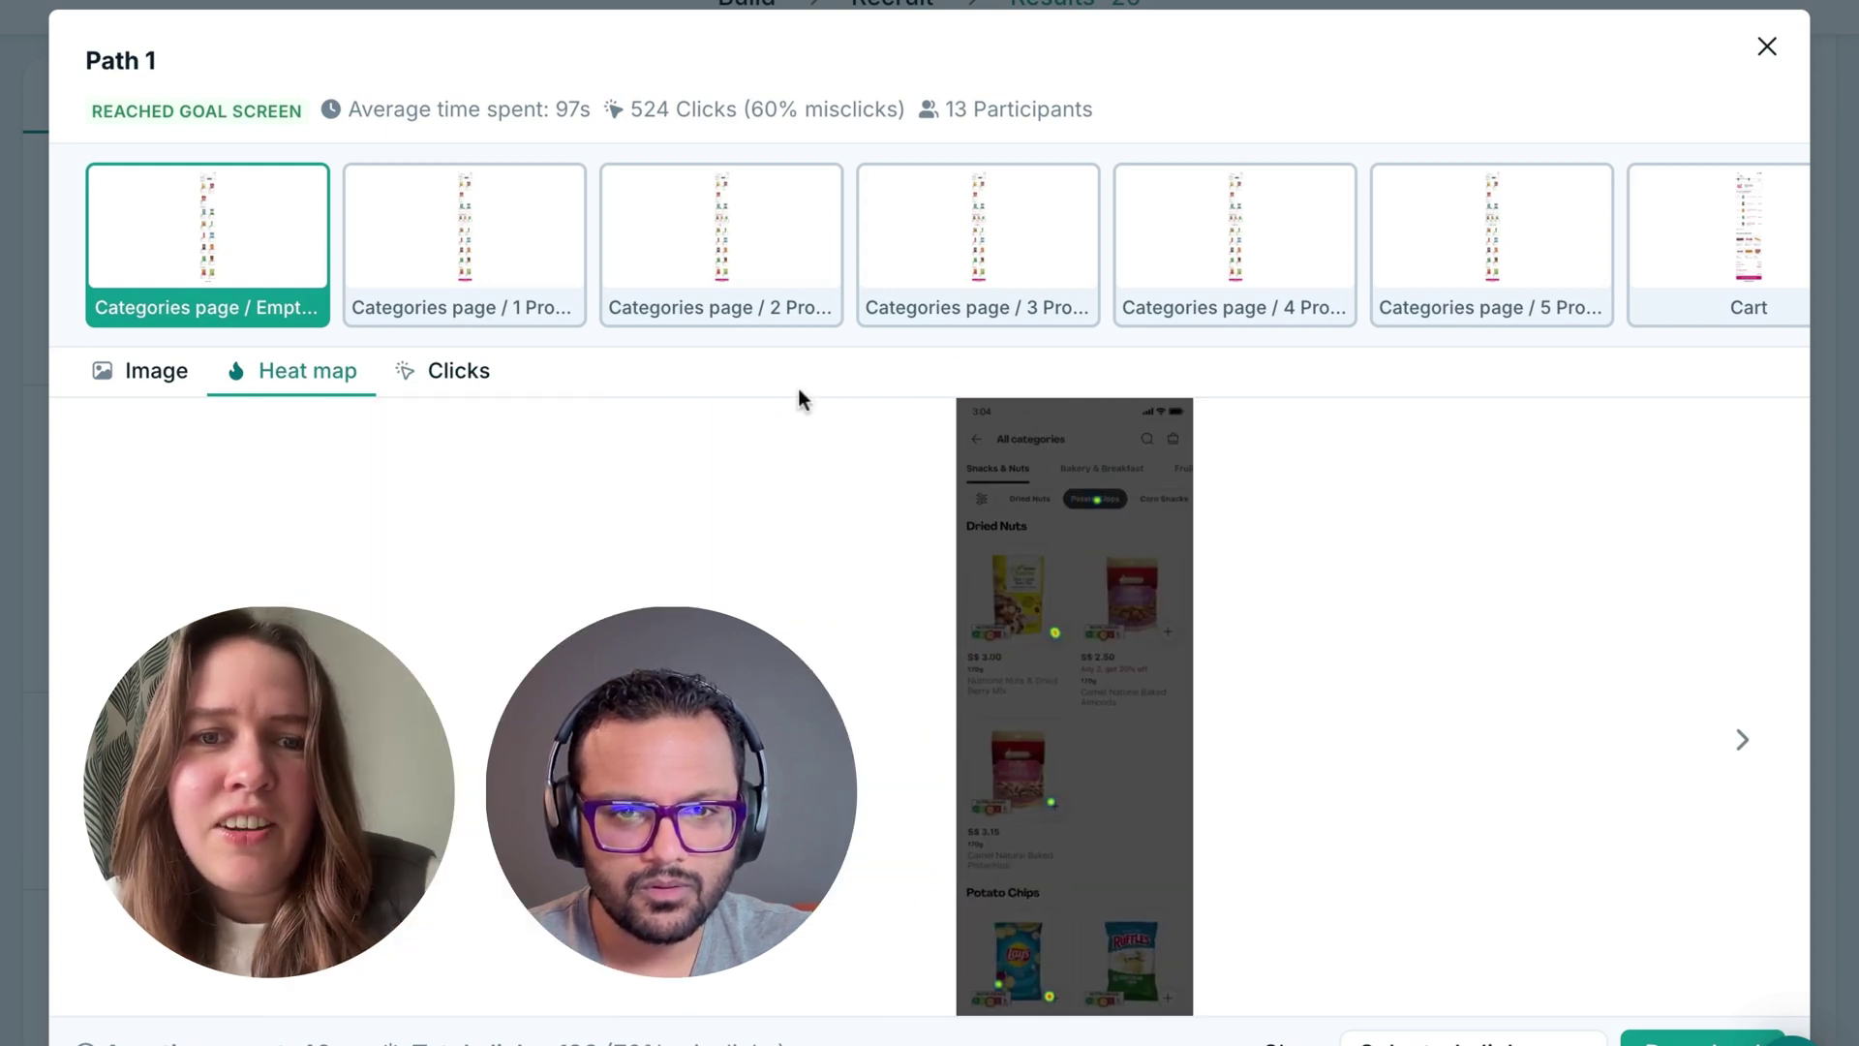
click(475, 374)
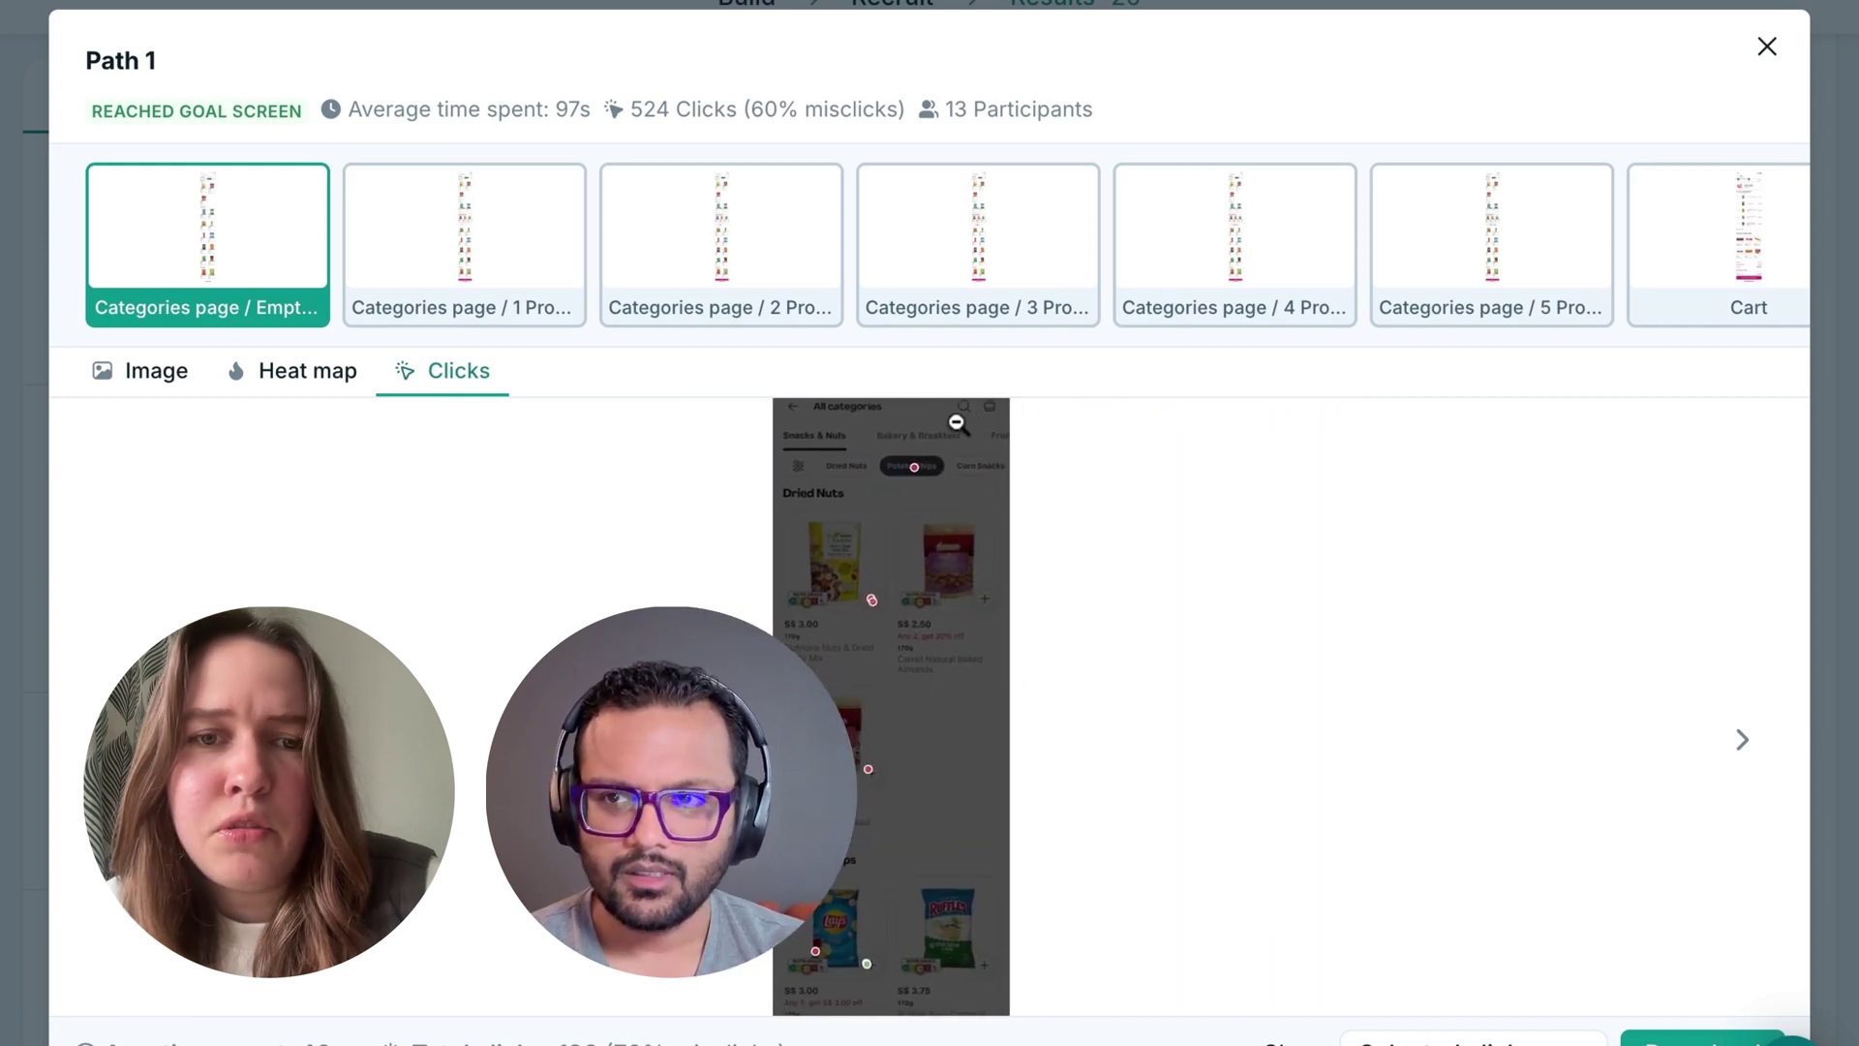
click(956, 423)
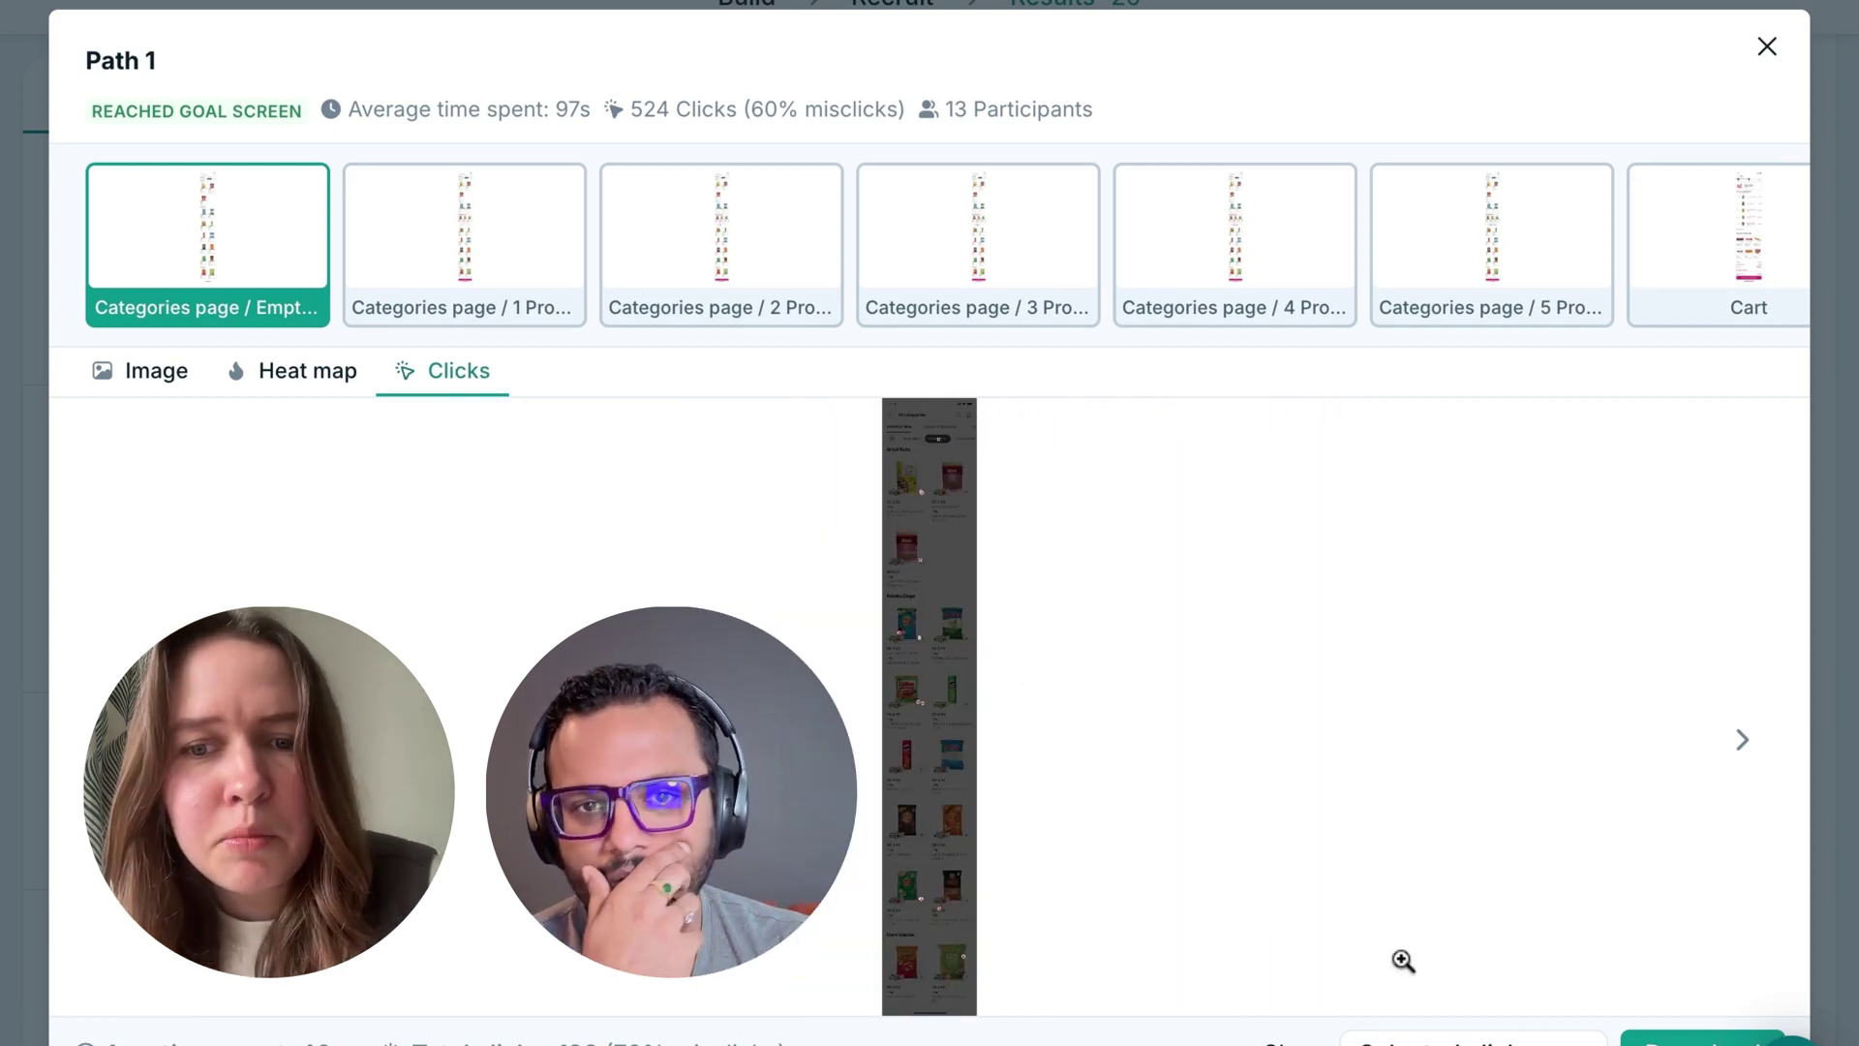
- Show all clicks on the screen again, compare heat map and click markers, and inspect the markers up close
click(1472, 1038)
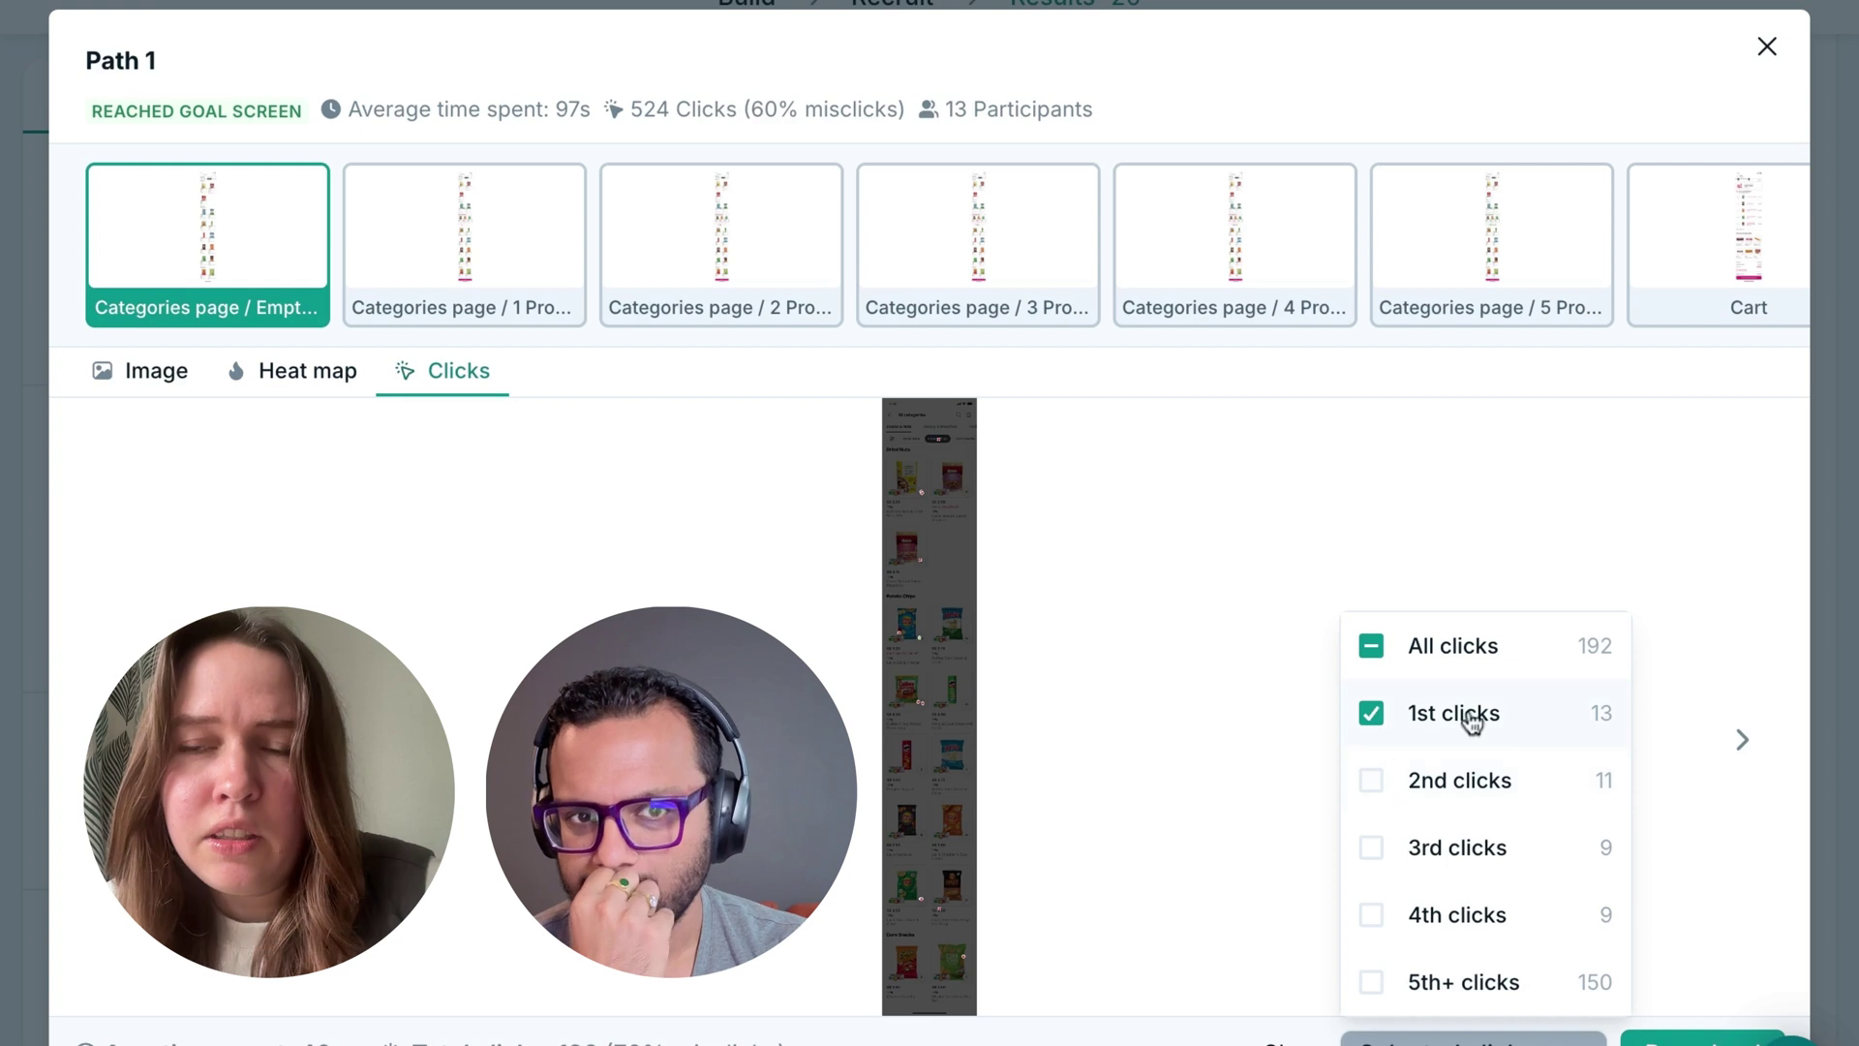
click(1375, 649)
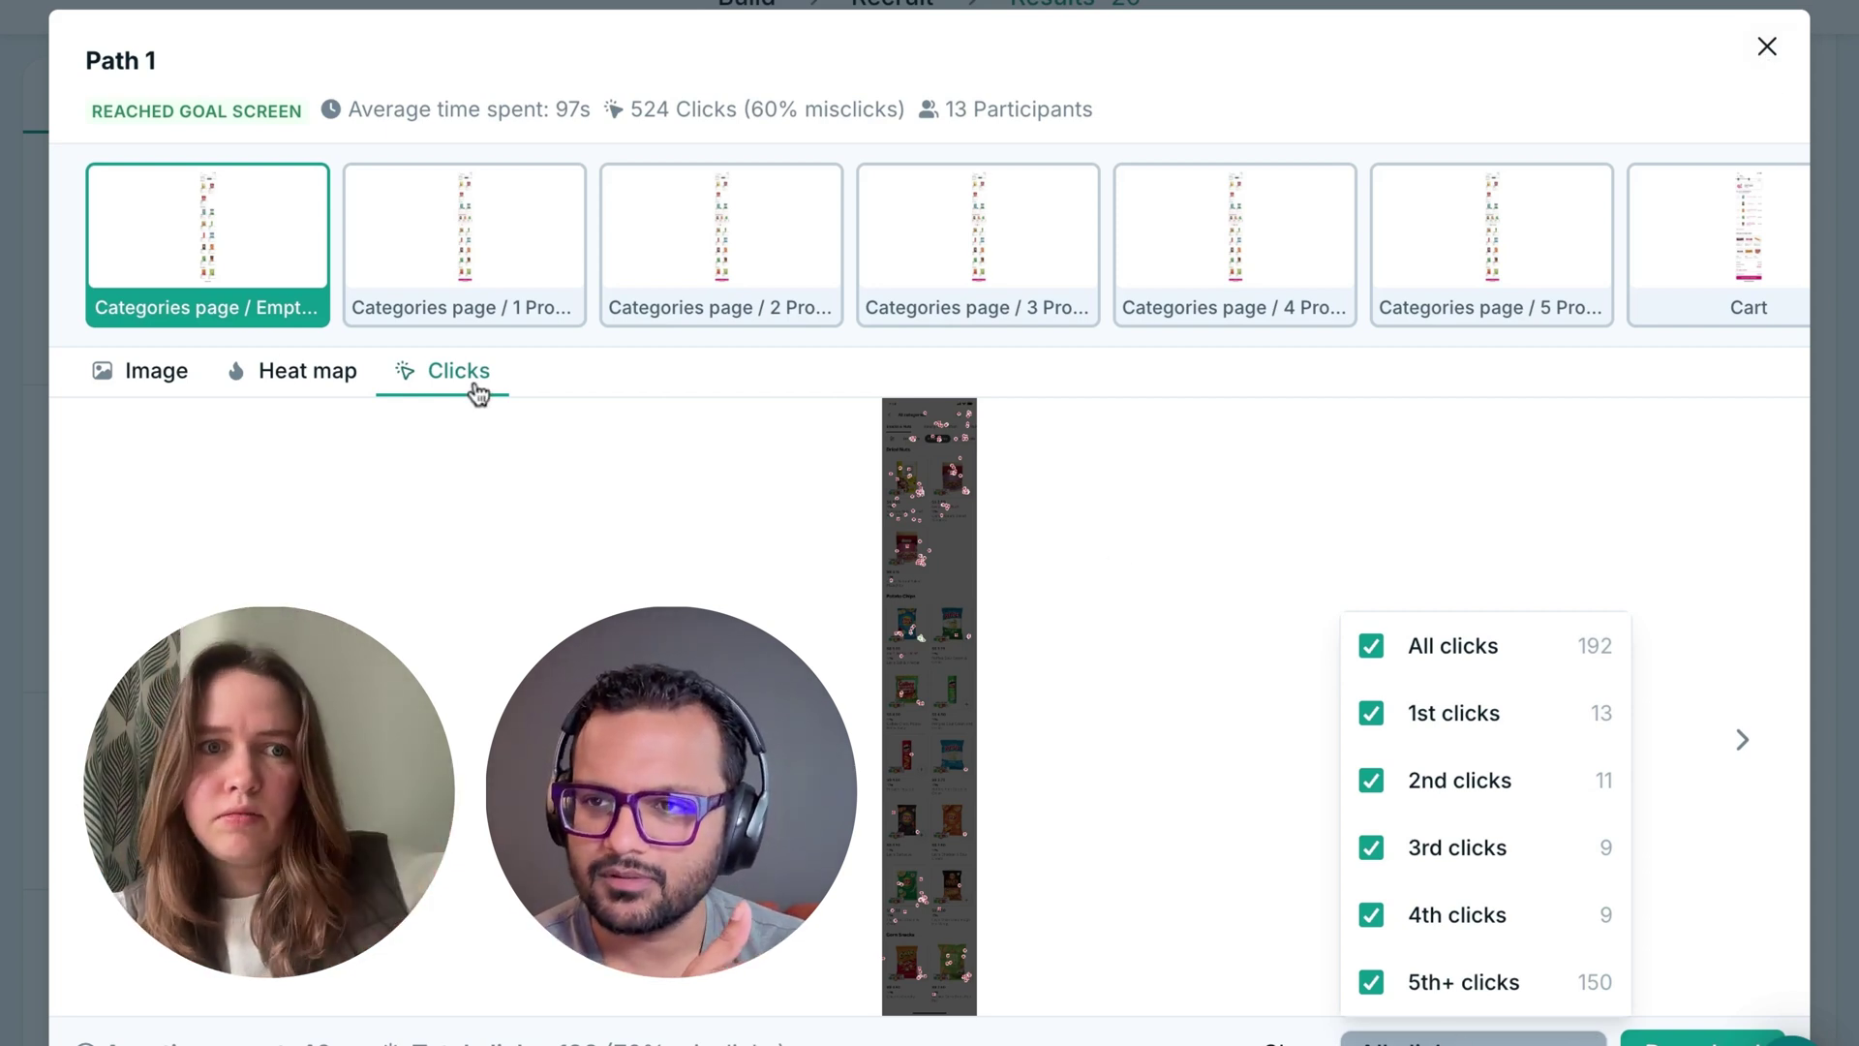
click(271, 369)
click(444, 371)
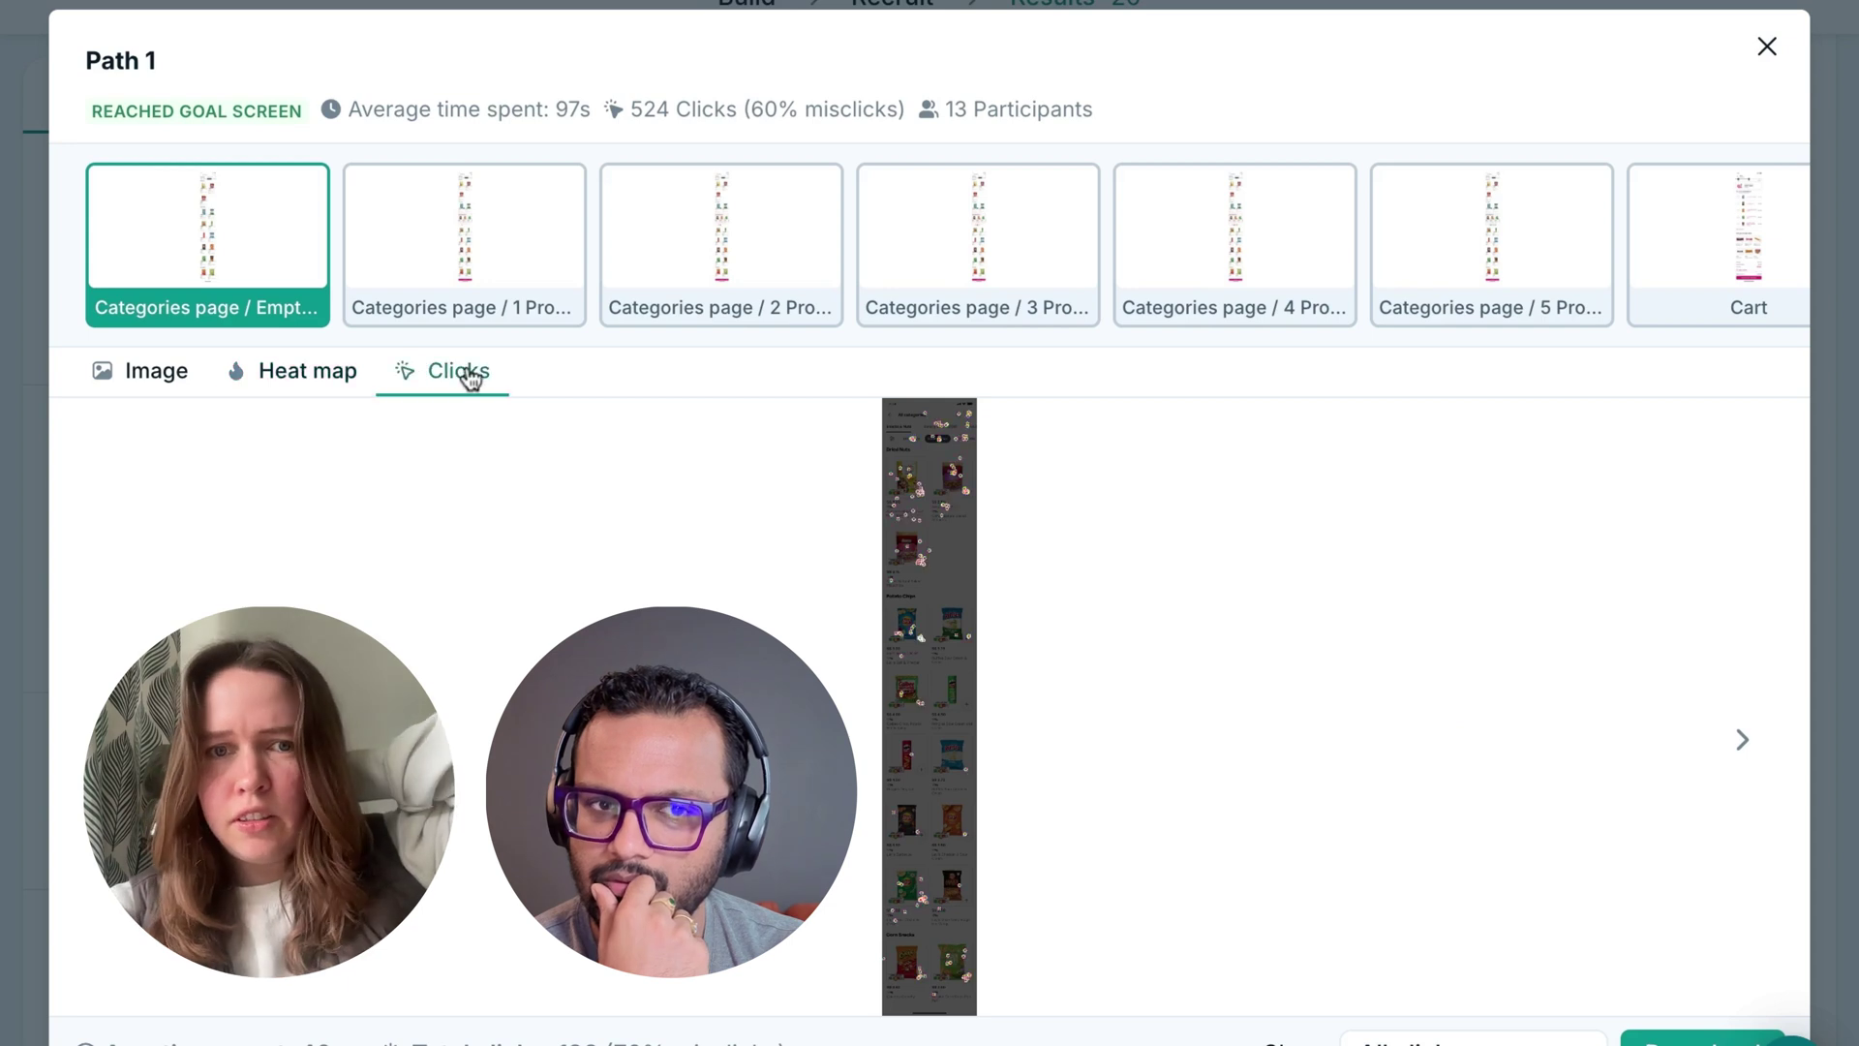
click(929, 524)
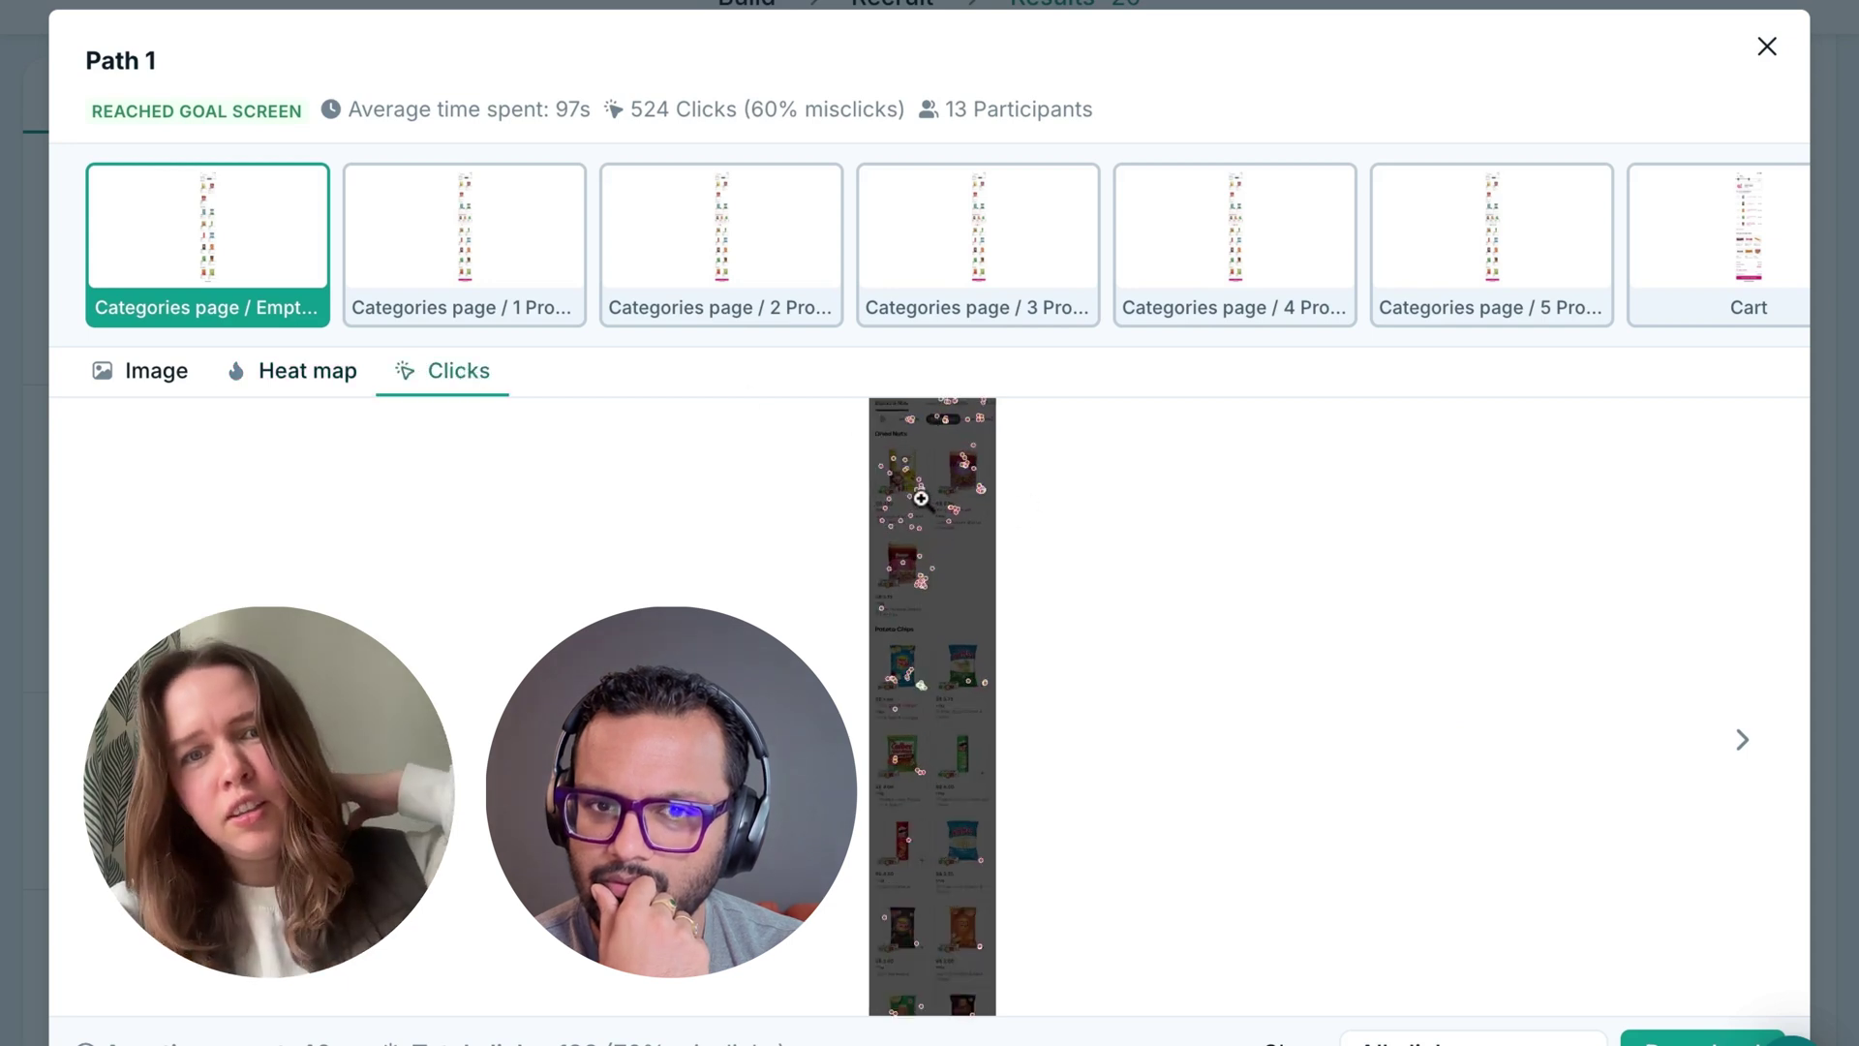
click(1053, 499)
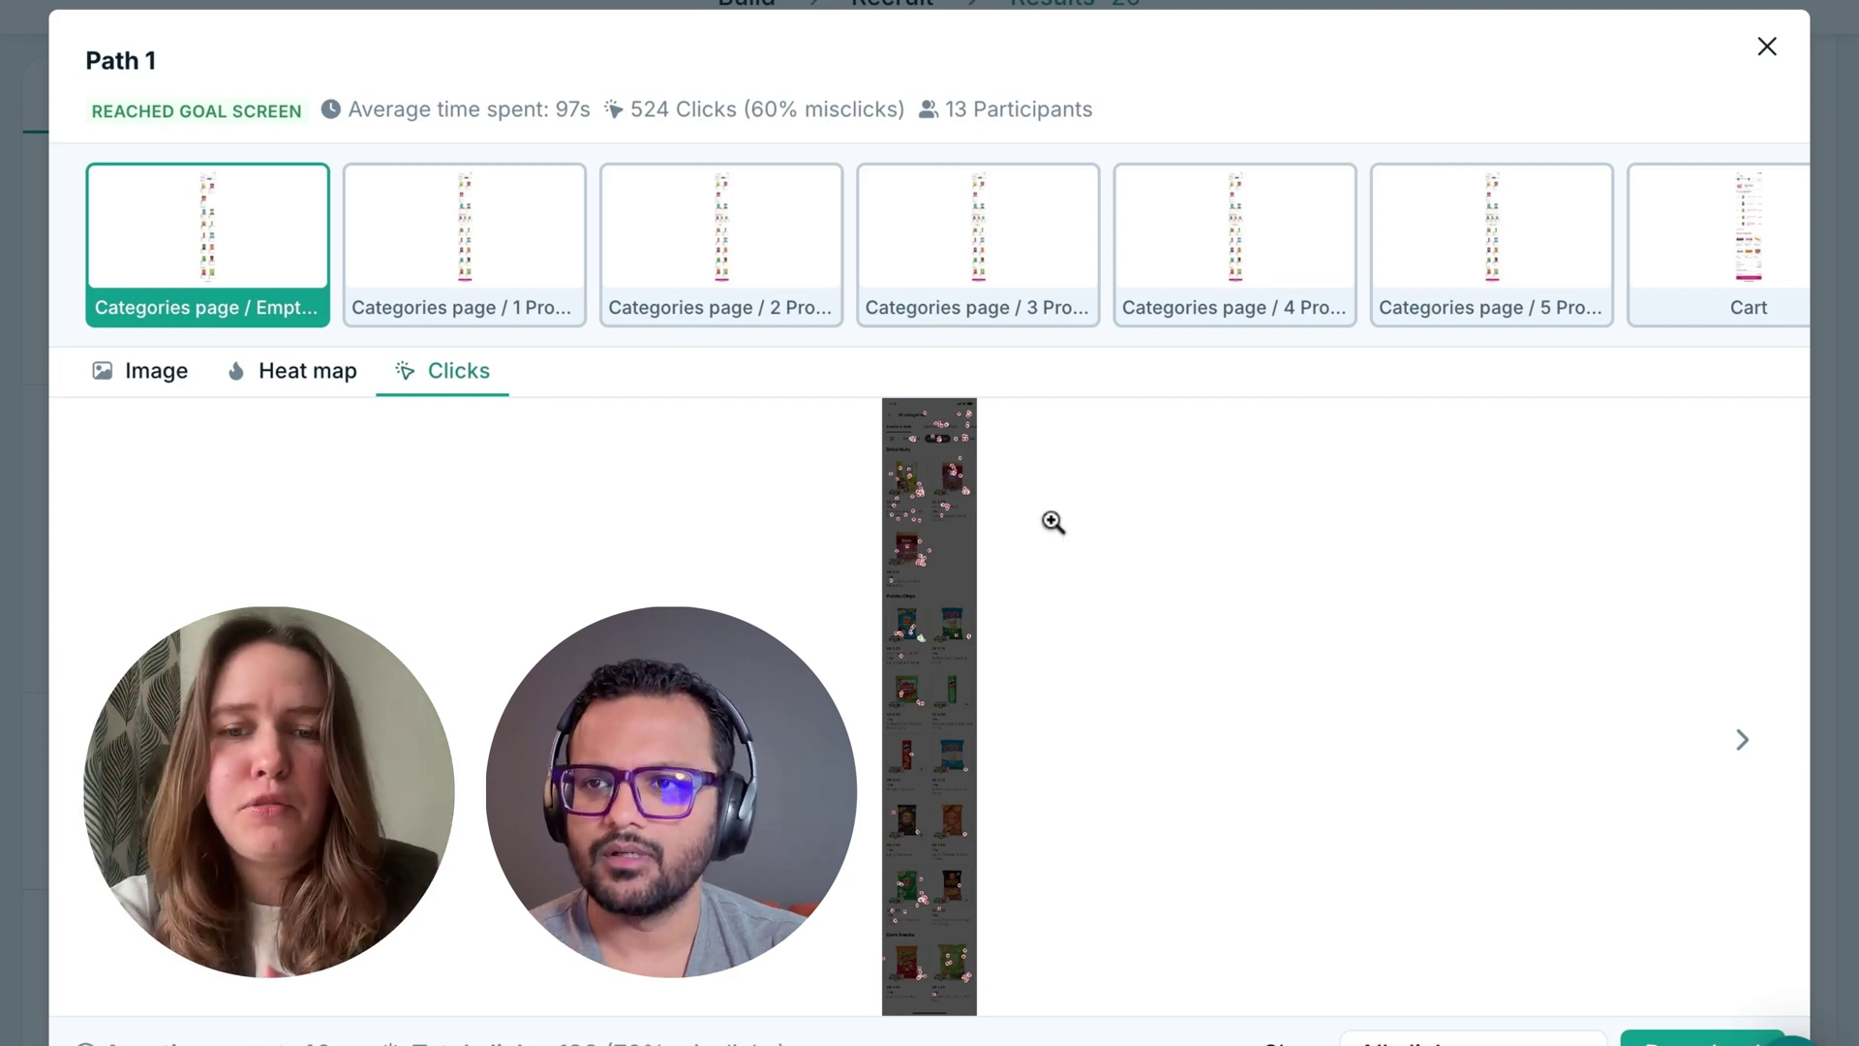
- Filter the screen to 1st clicks only and alternate between its heat map and click markers
click(1398, 1033)
click(1371, 646)
click(1373, 714)
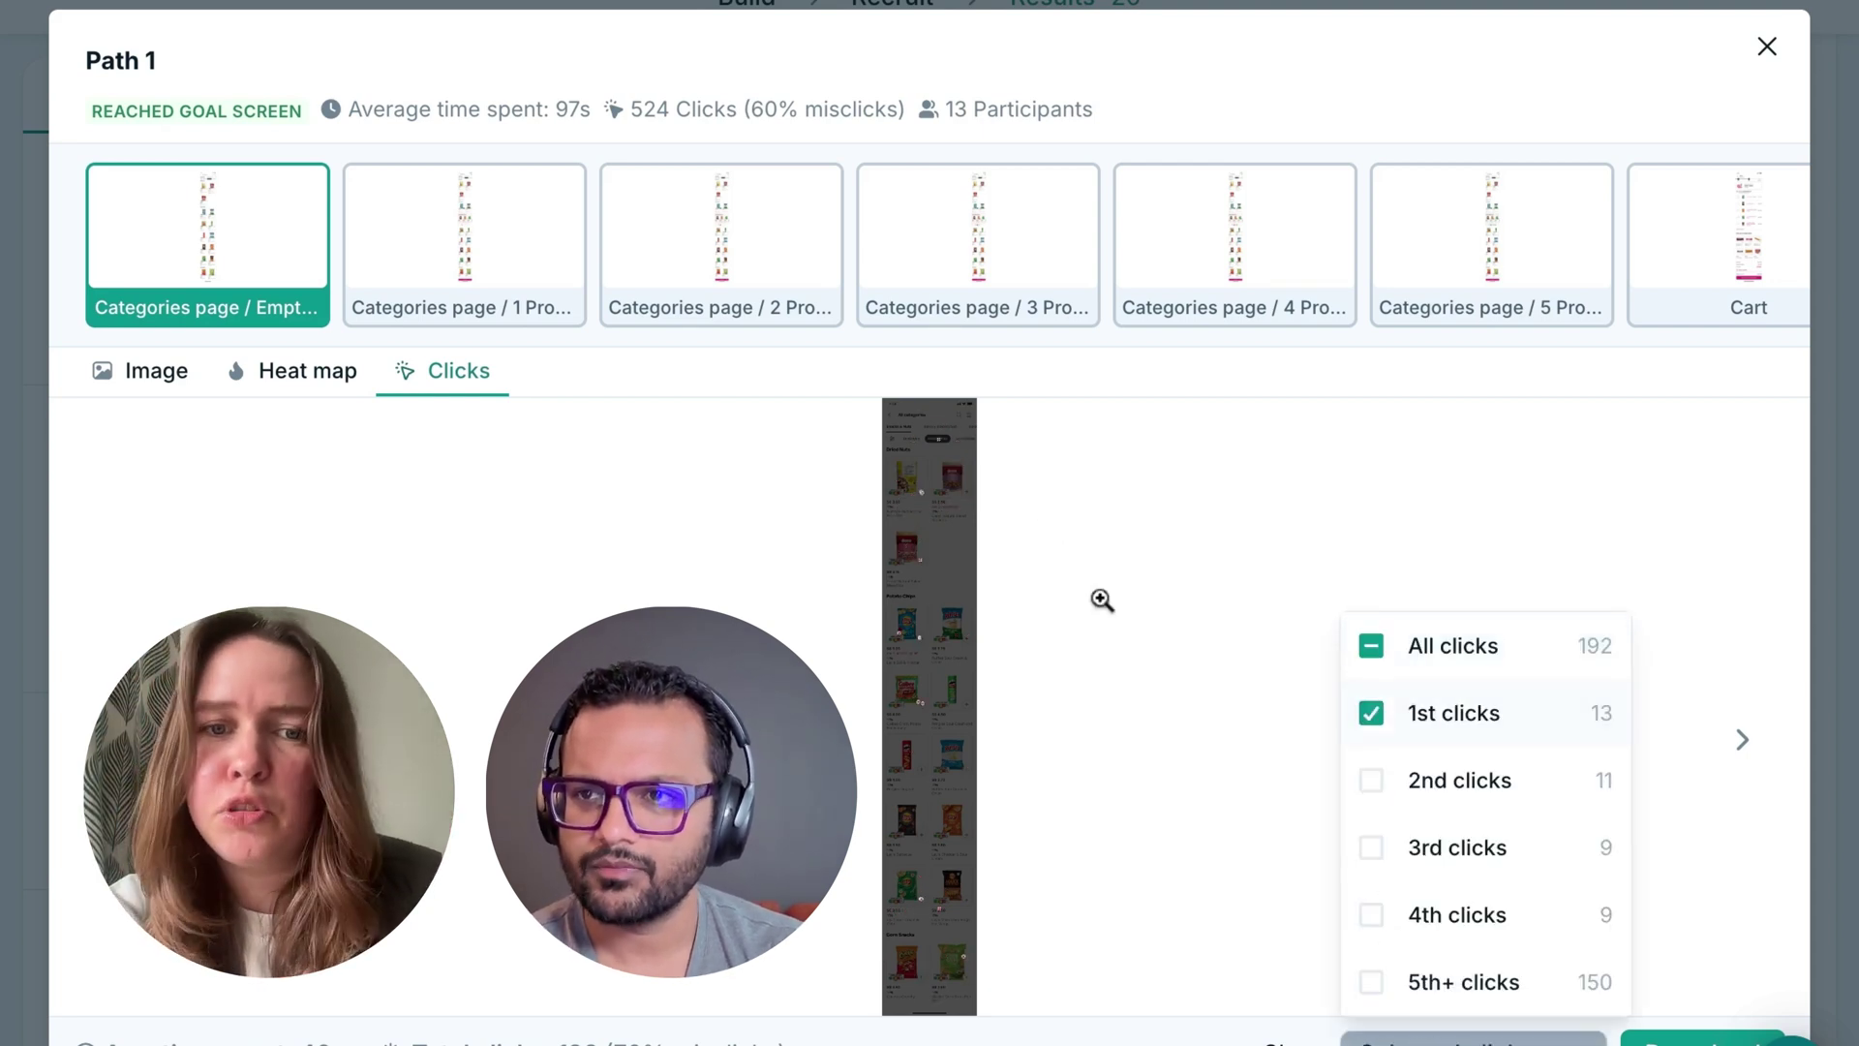
click(310, 380)
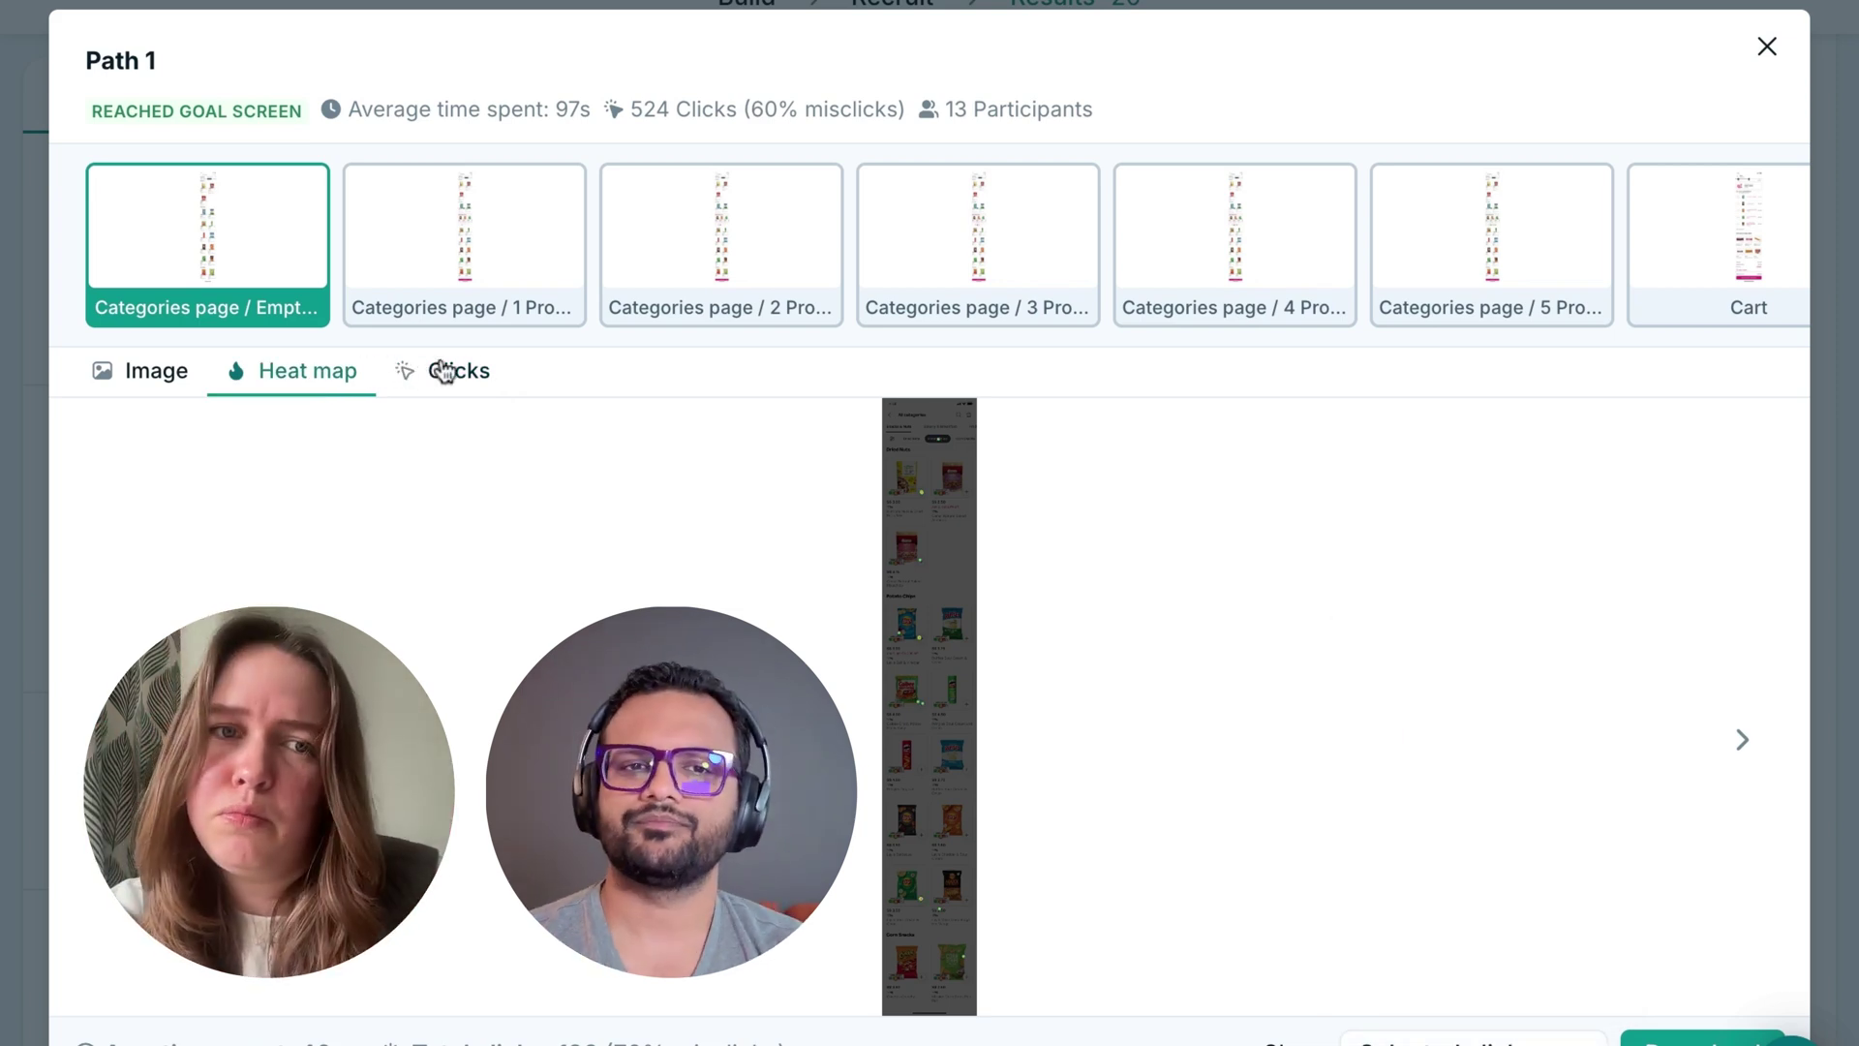
click(473, 377)
click(351, 384)
click(447, 373)
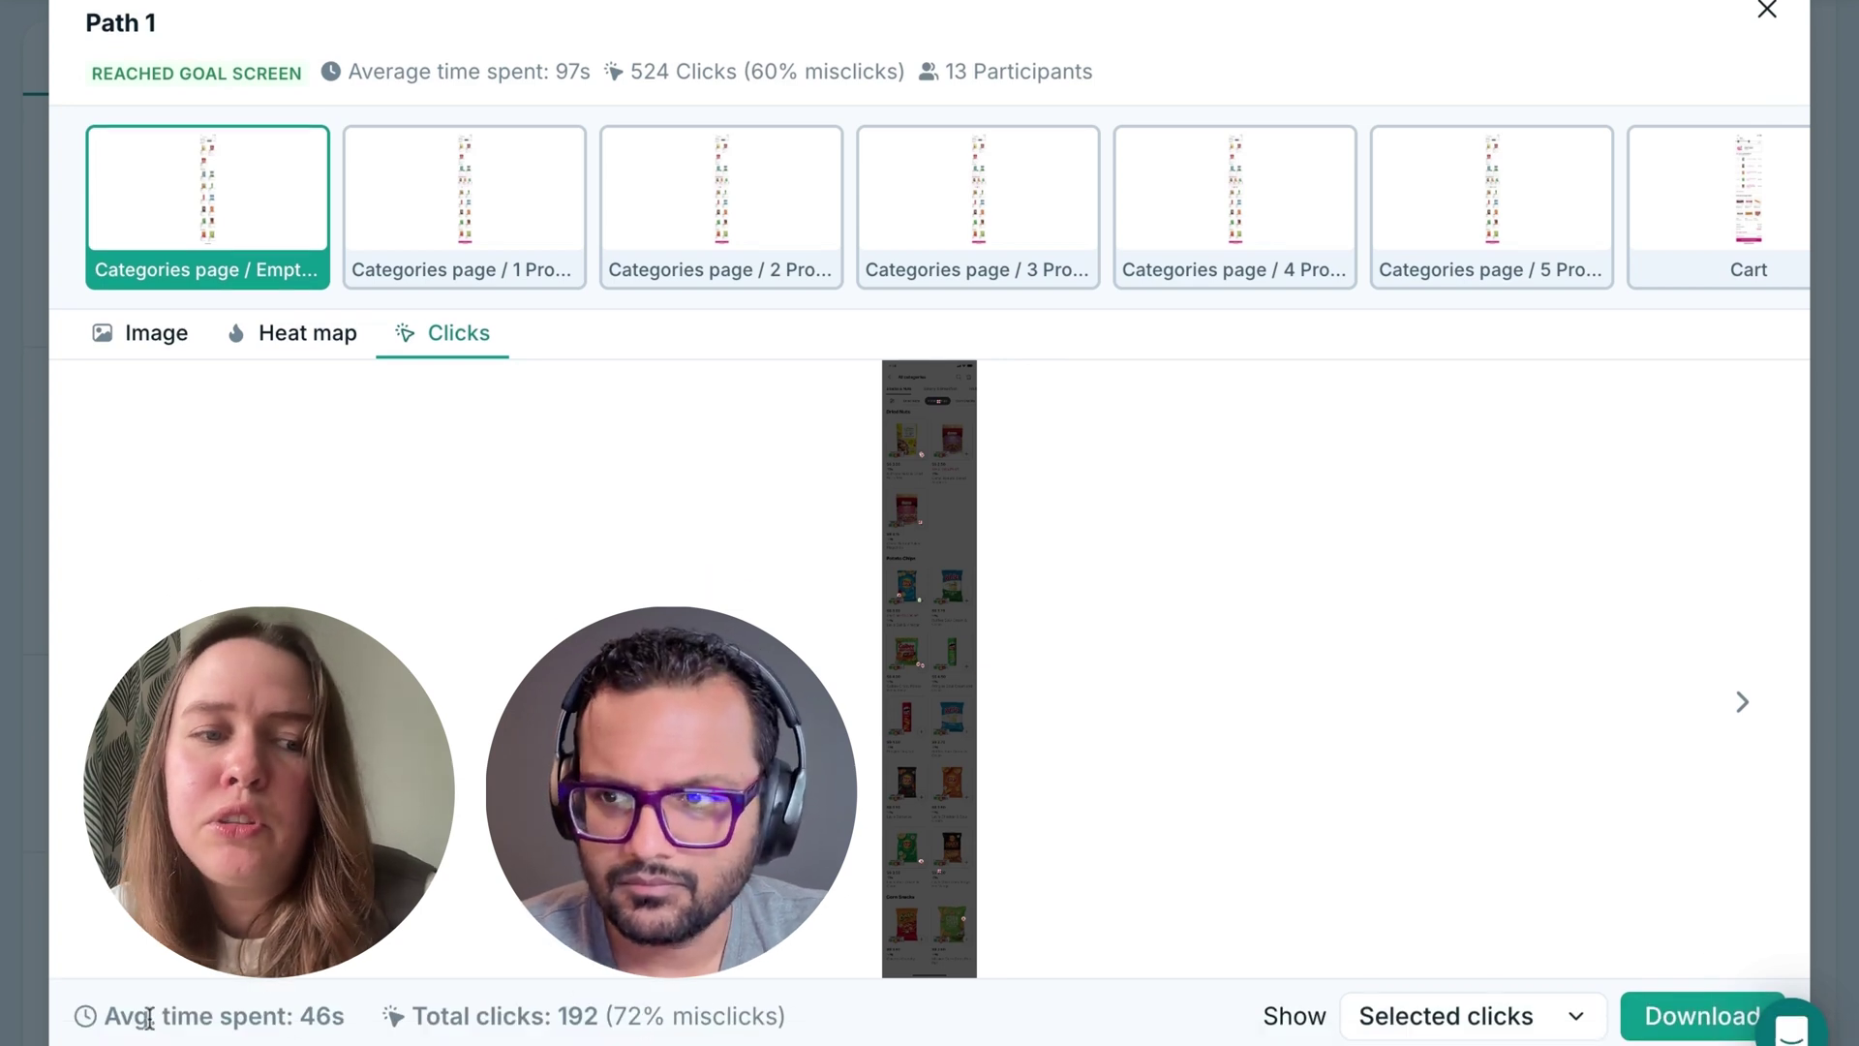
- Highlight the screen's average time spent, total clicks and the Path 1 title, and close the path details
drag(106, 1019, 370, 1028)
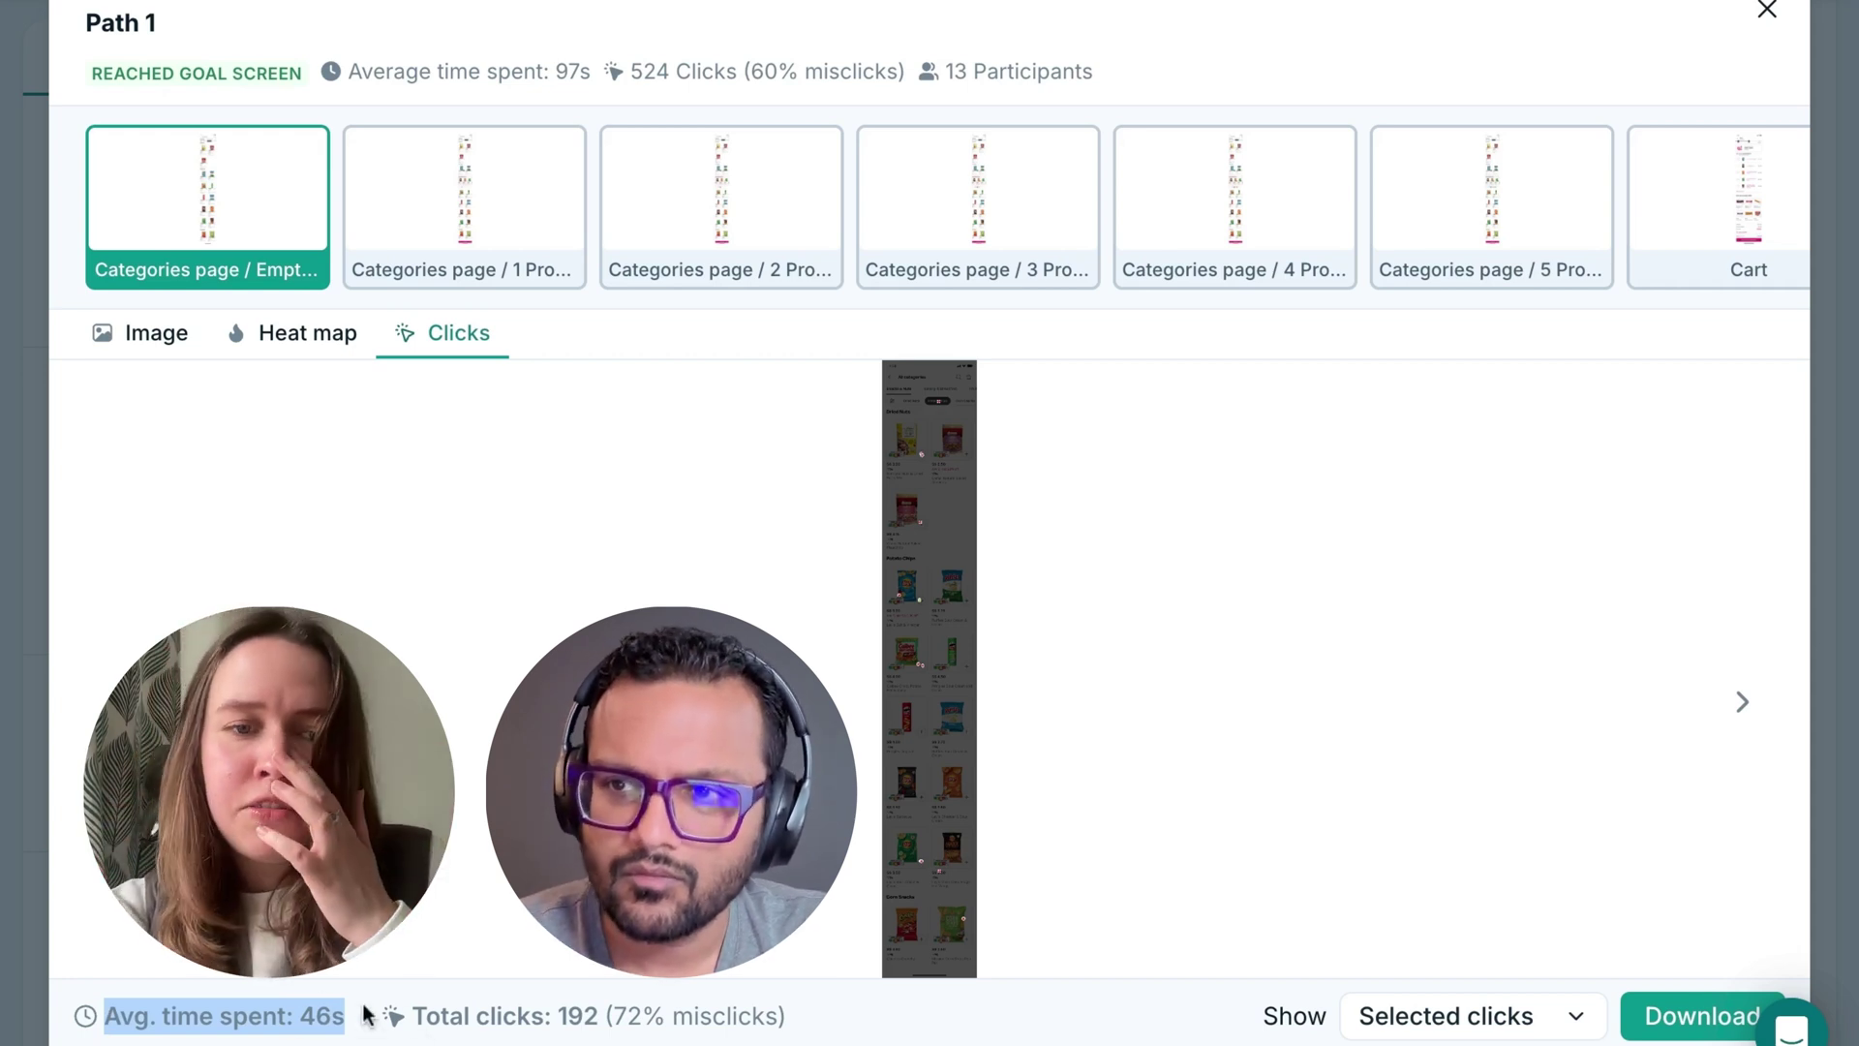
drag(786, 1017, 471, 1017)
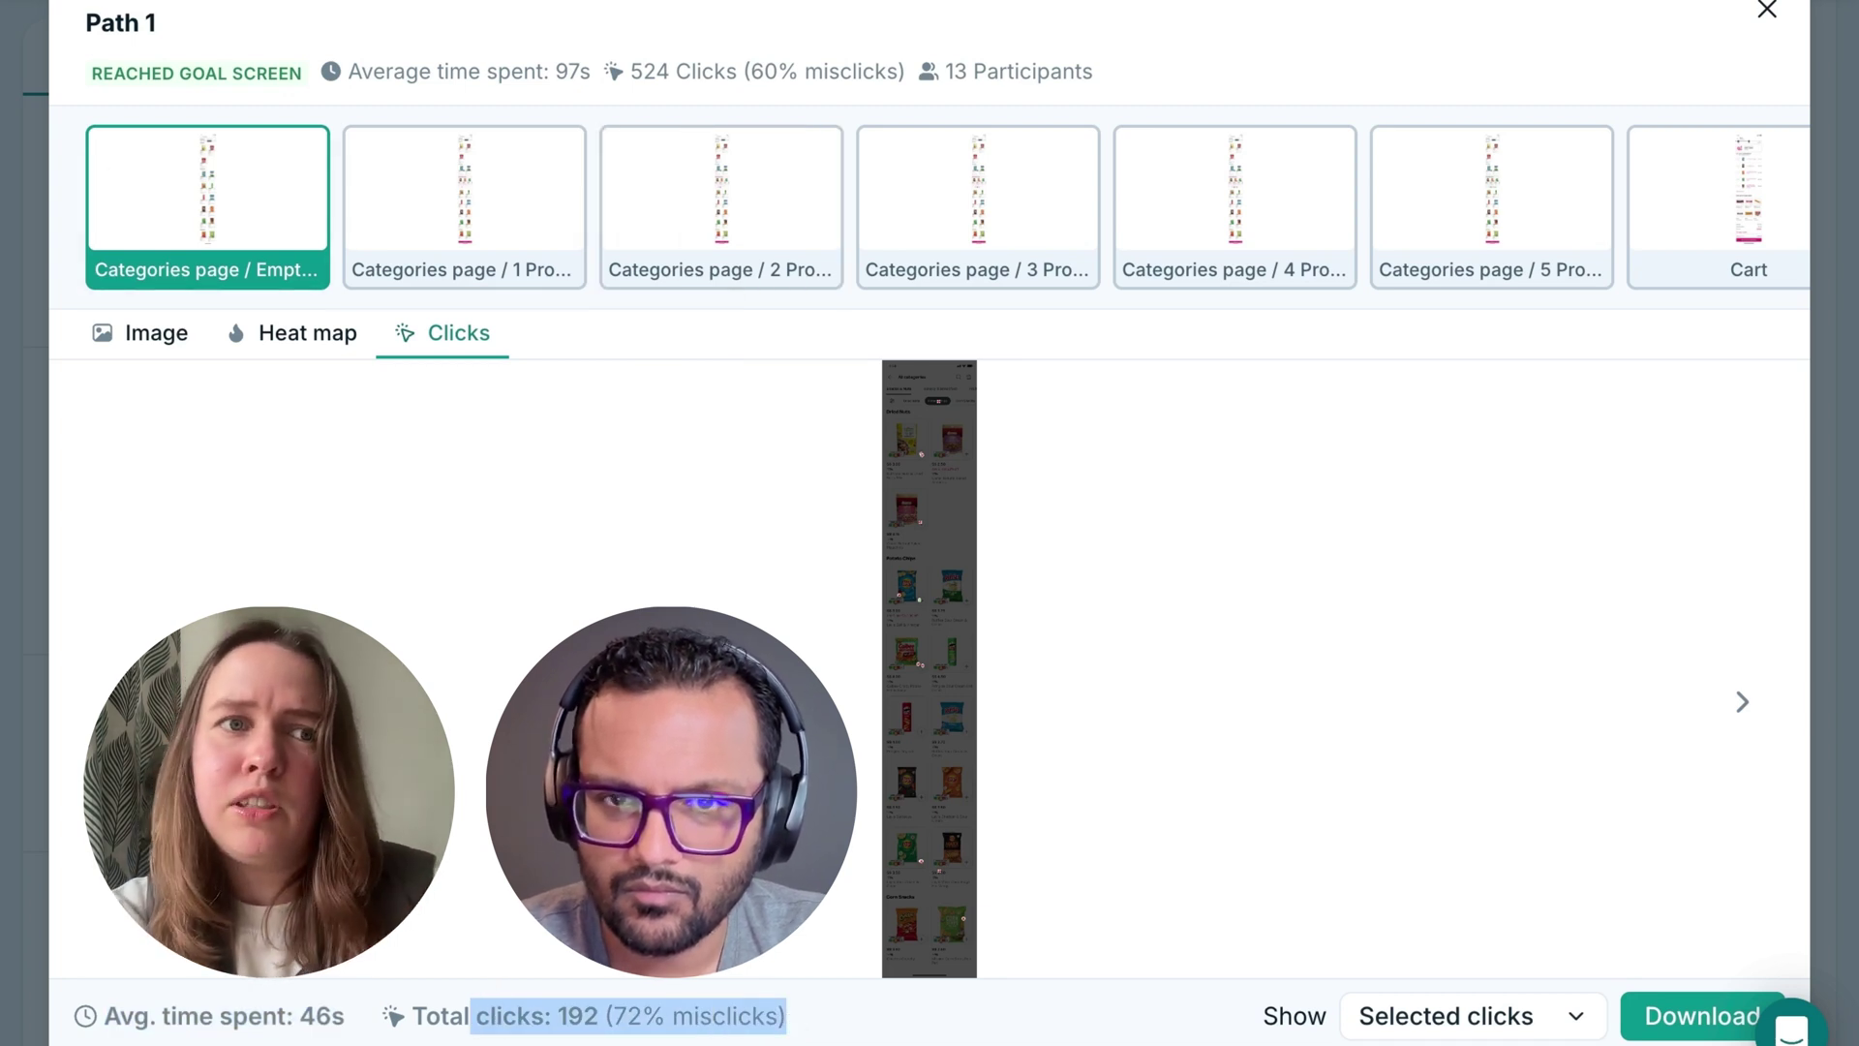
drag(156, 24, 99, 25)
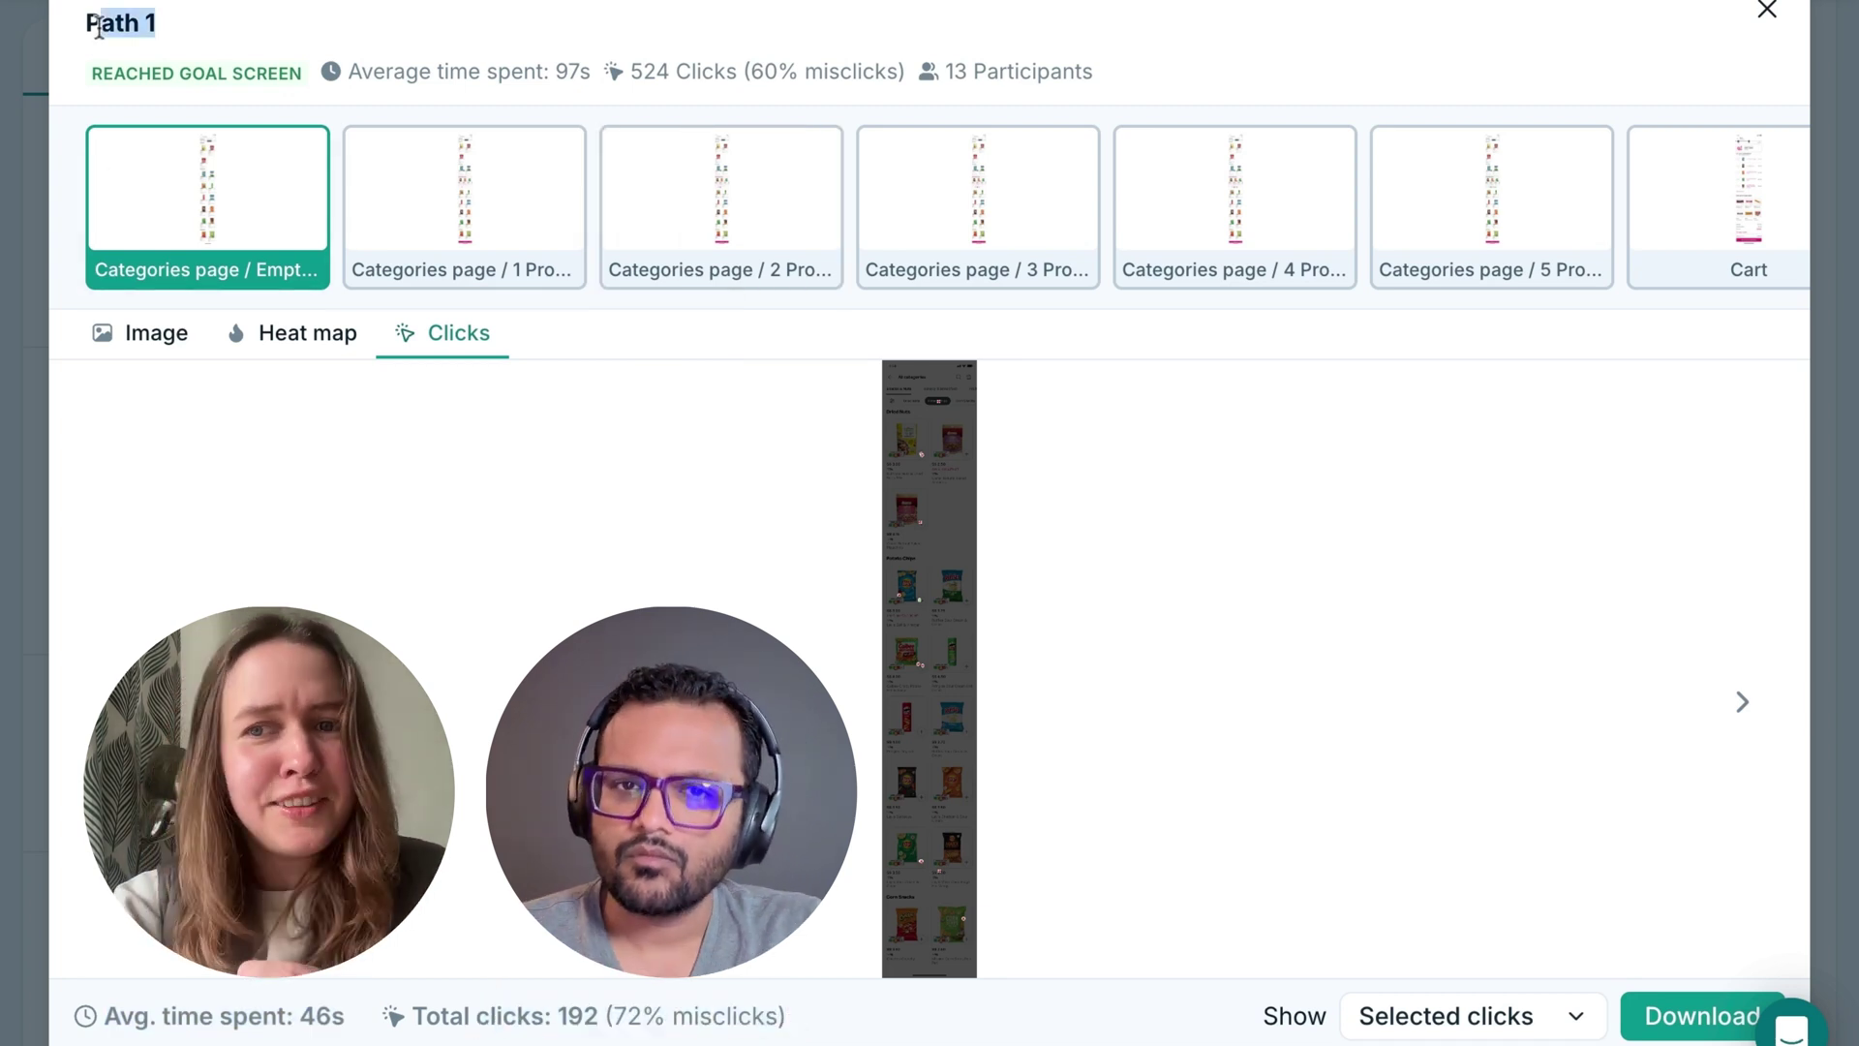
click(91, 26)
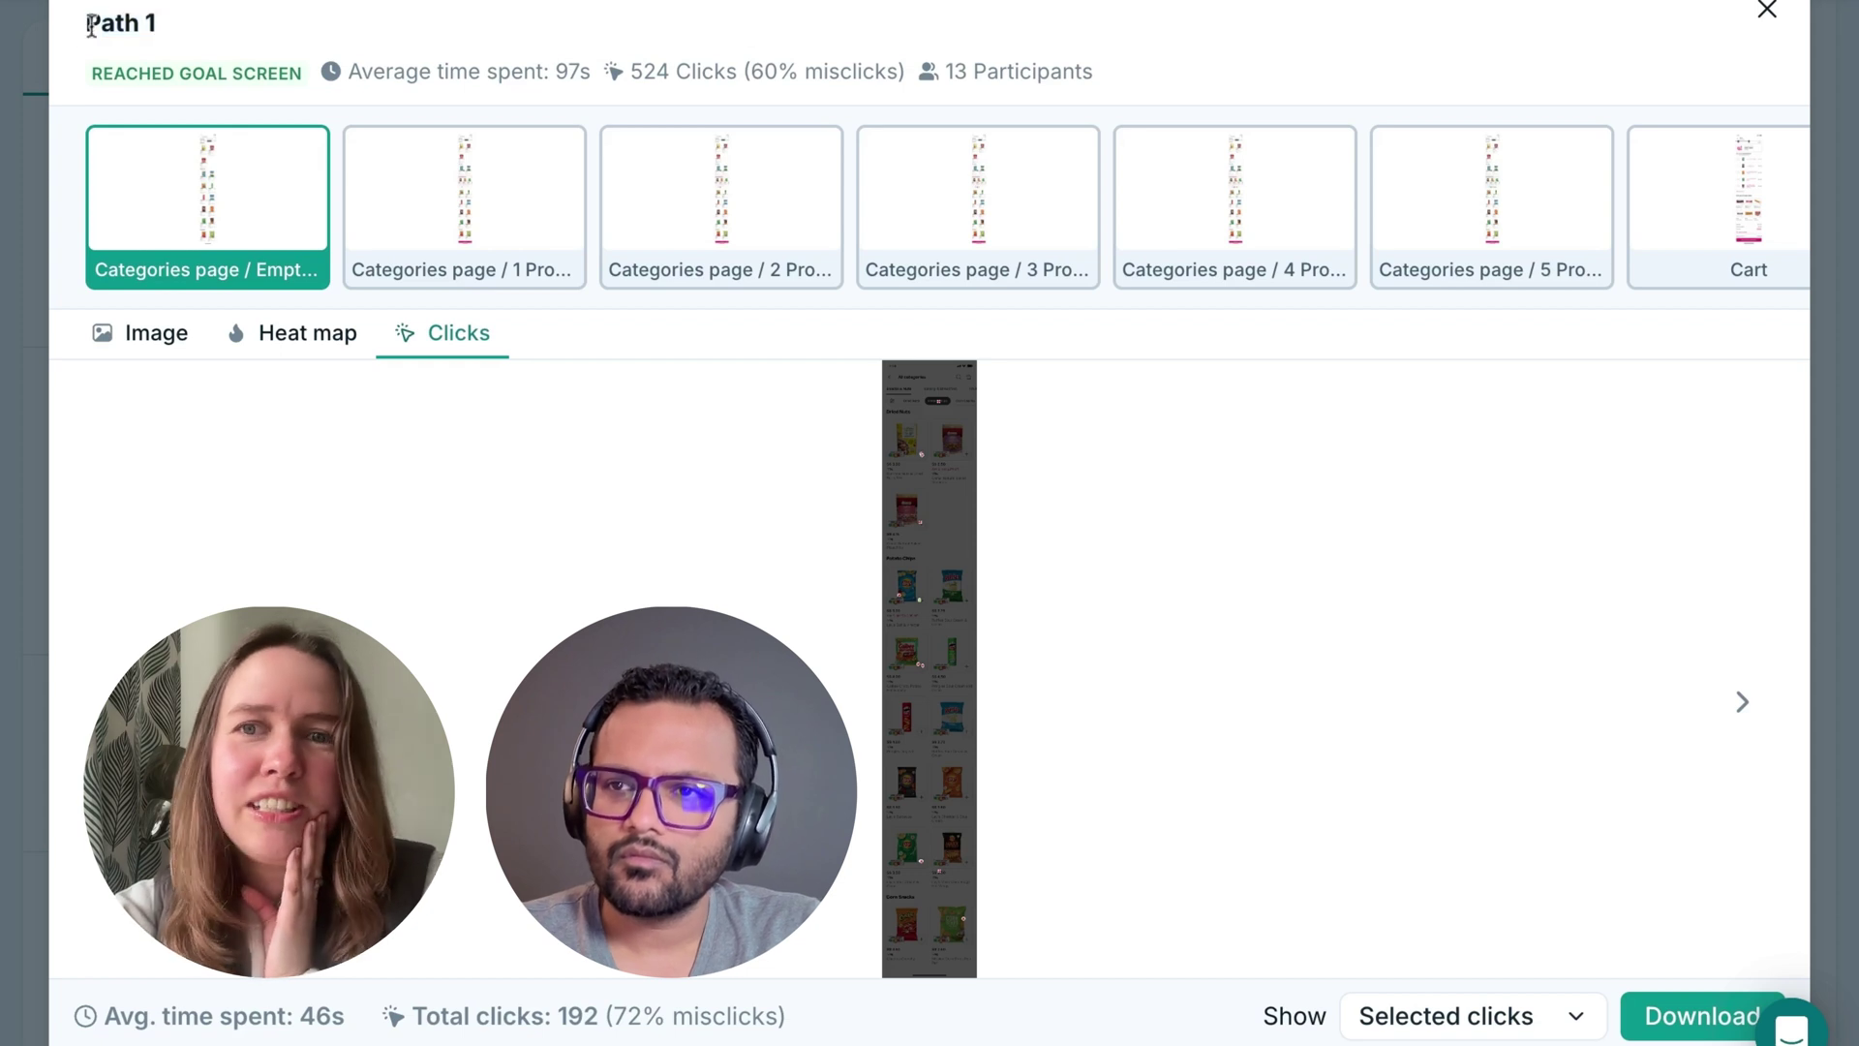
triple_click(91, 27)
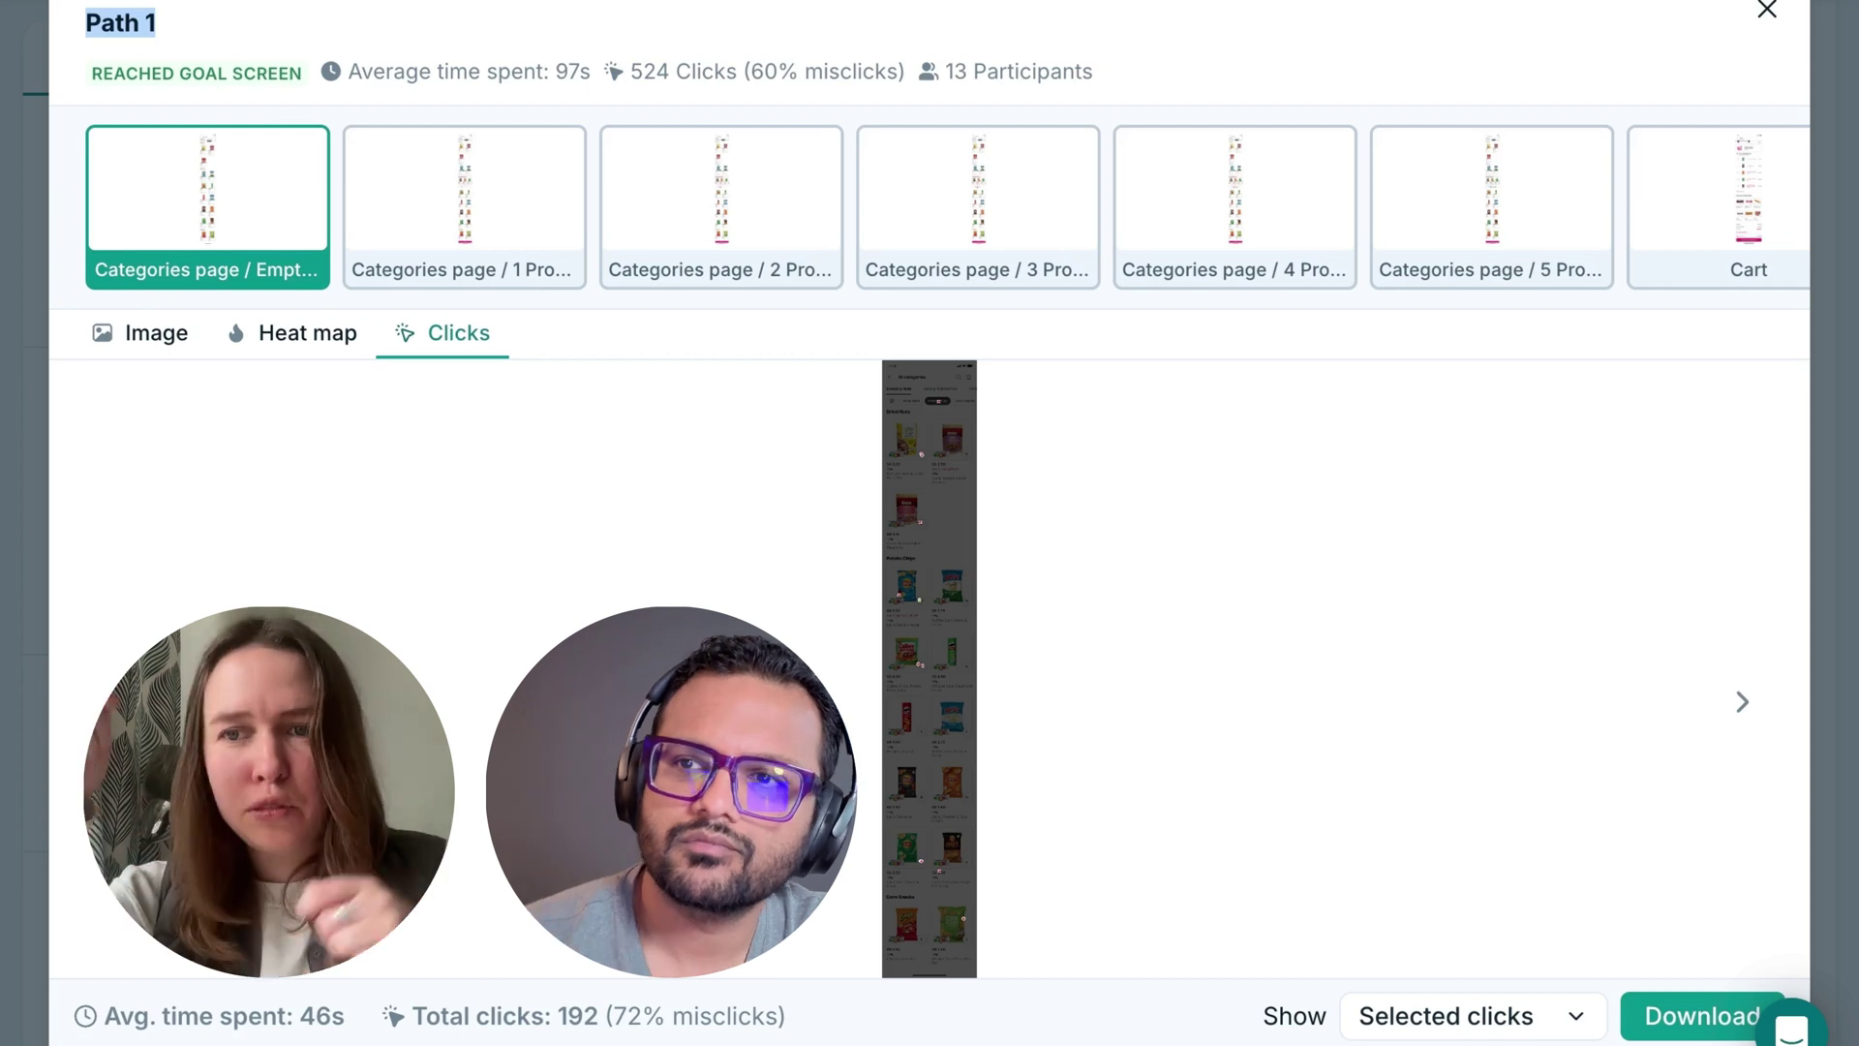
click(1766, 10)
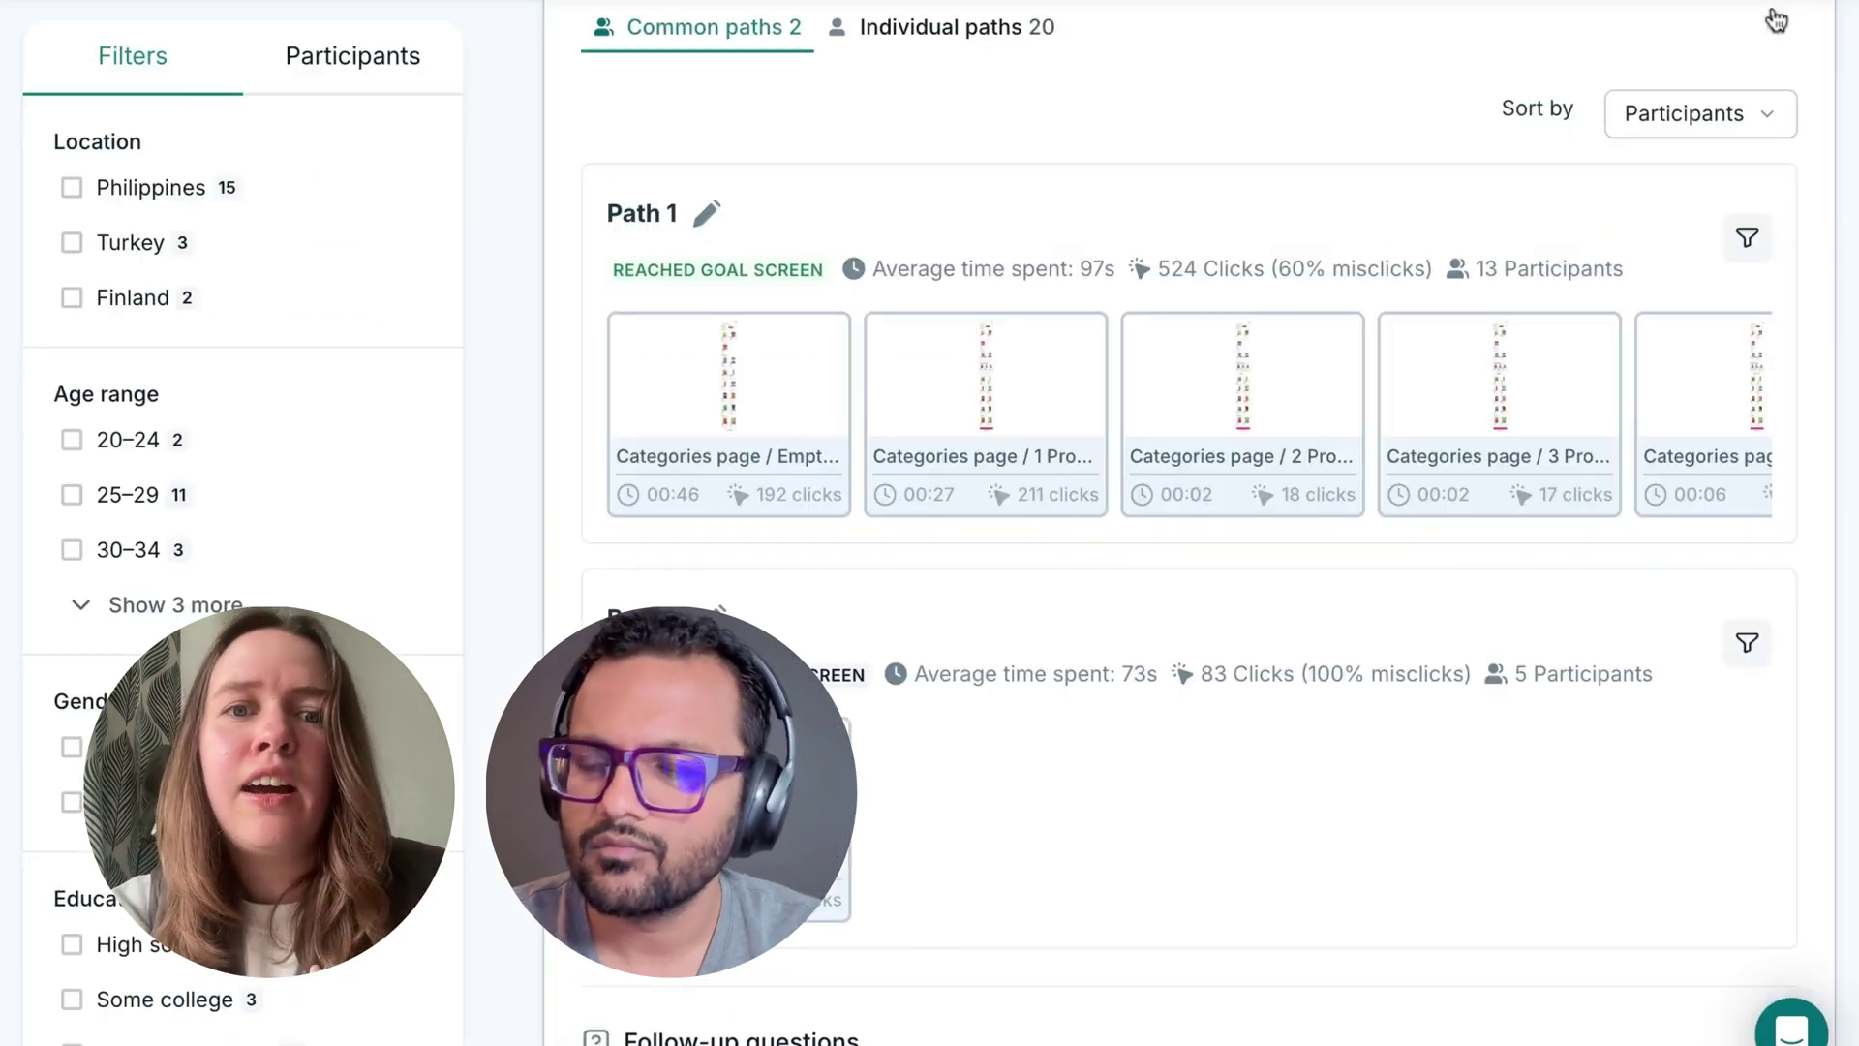
- Compare Path 1 and Path 2 in the common paths by goal status, time spent, clicks and participants
scroll(1050, 635, down, 2)
scroll(1050, 635, up, 3)
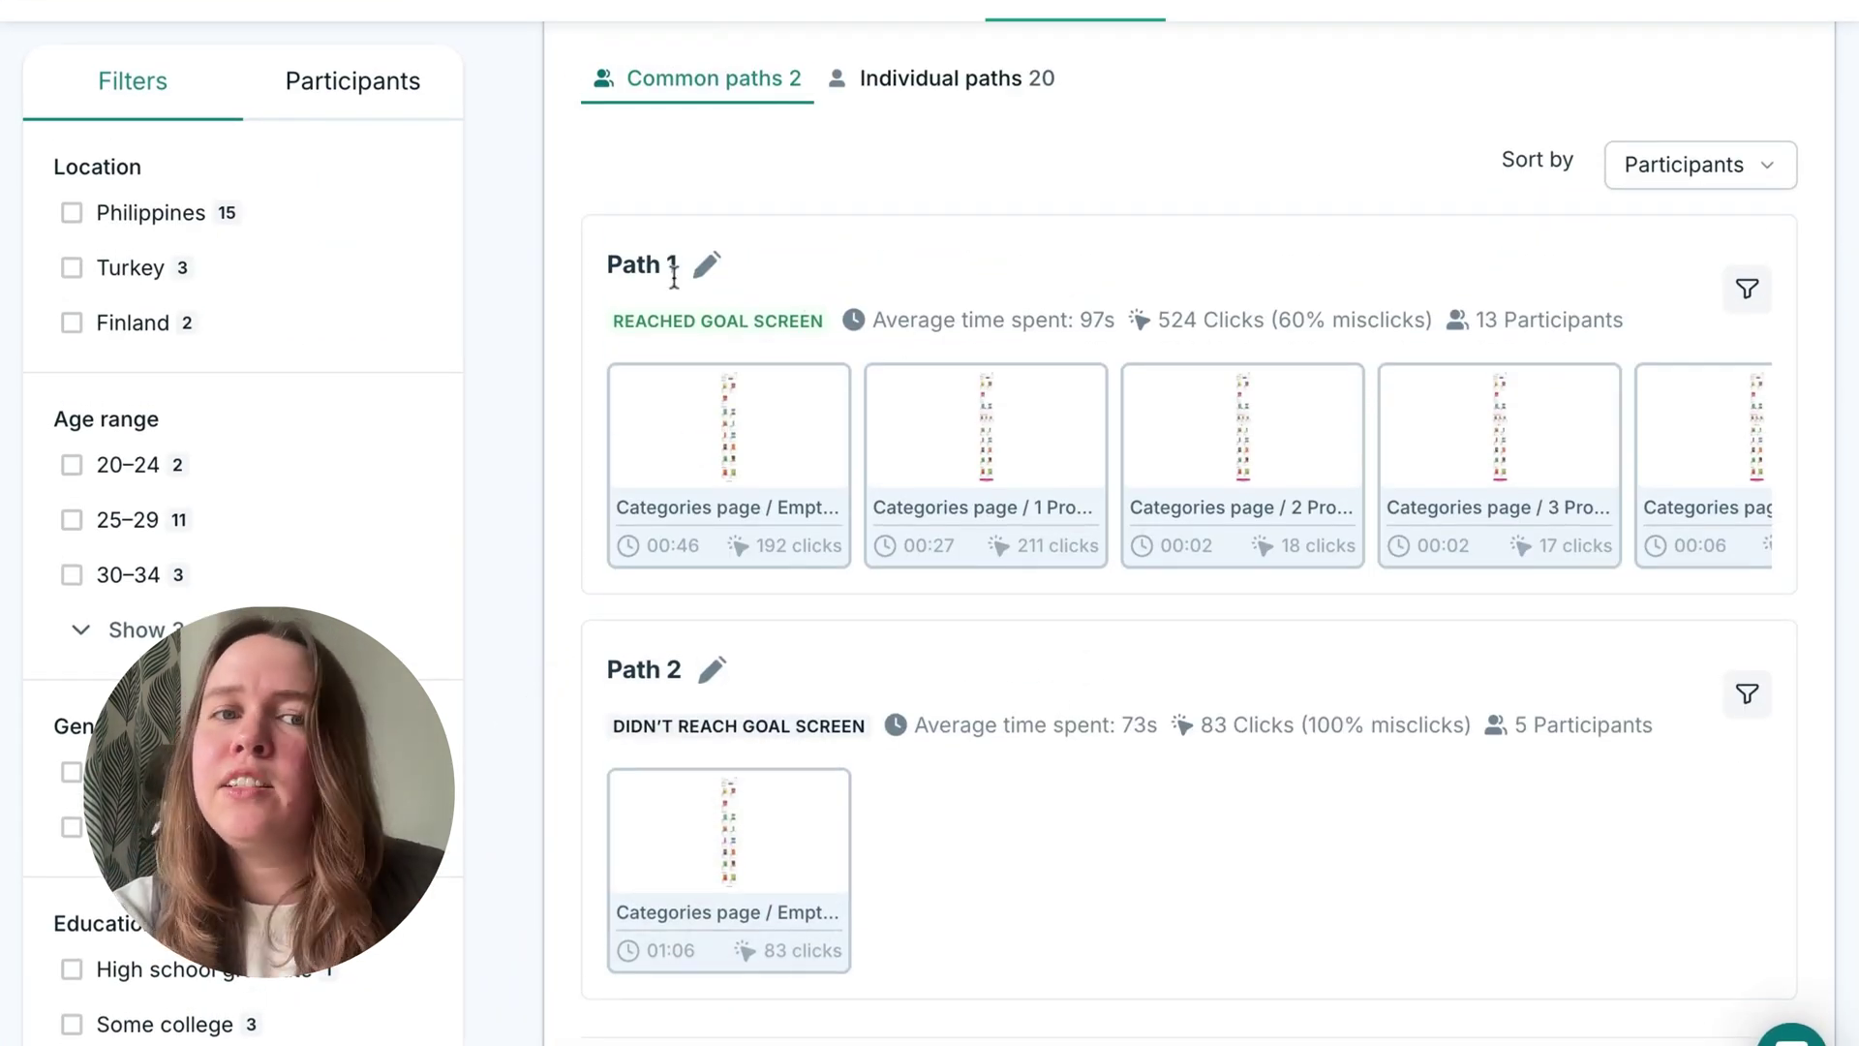
scroll(668, 755, down, 1)
scroll(664, 759, up, 1)
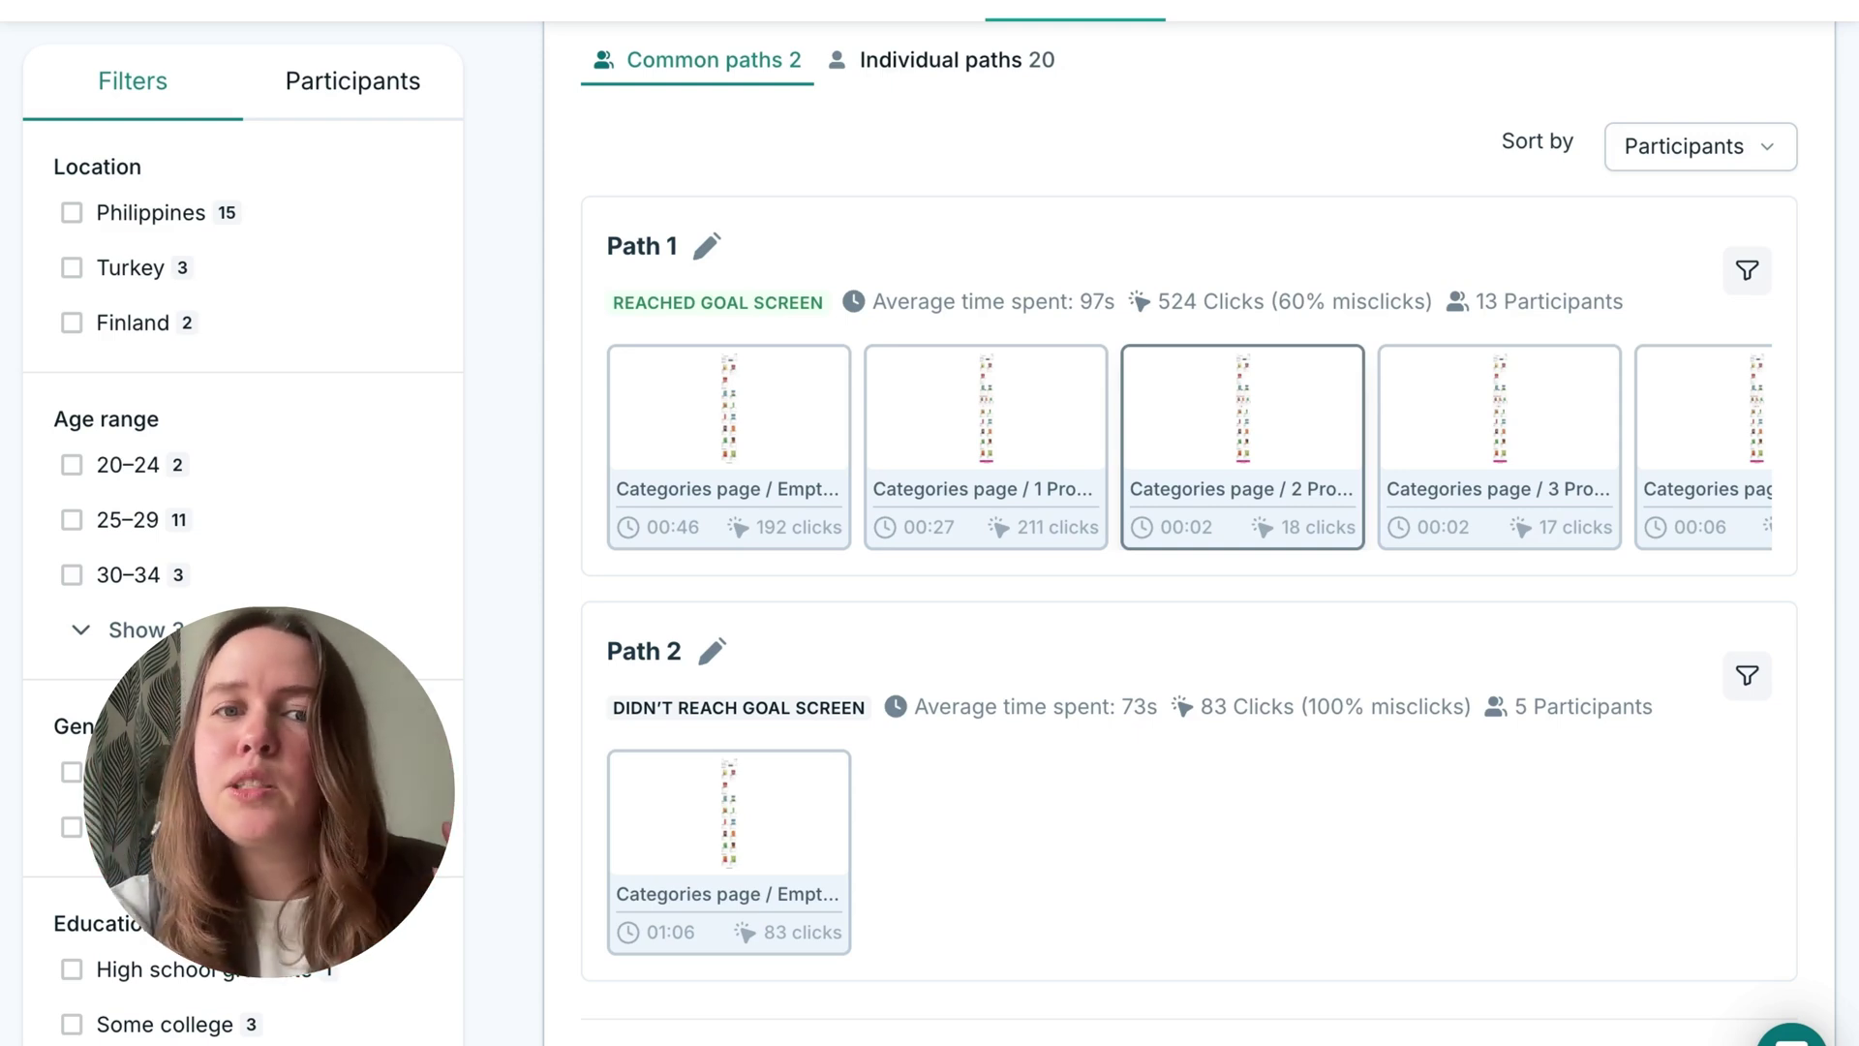
scroll(1016, 697, down, 1)
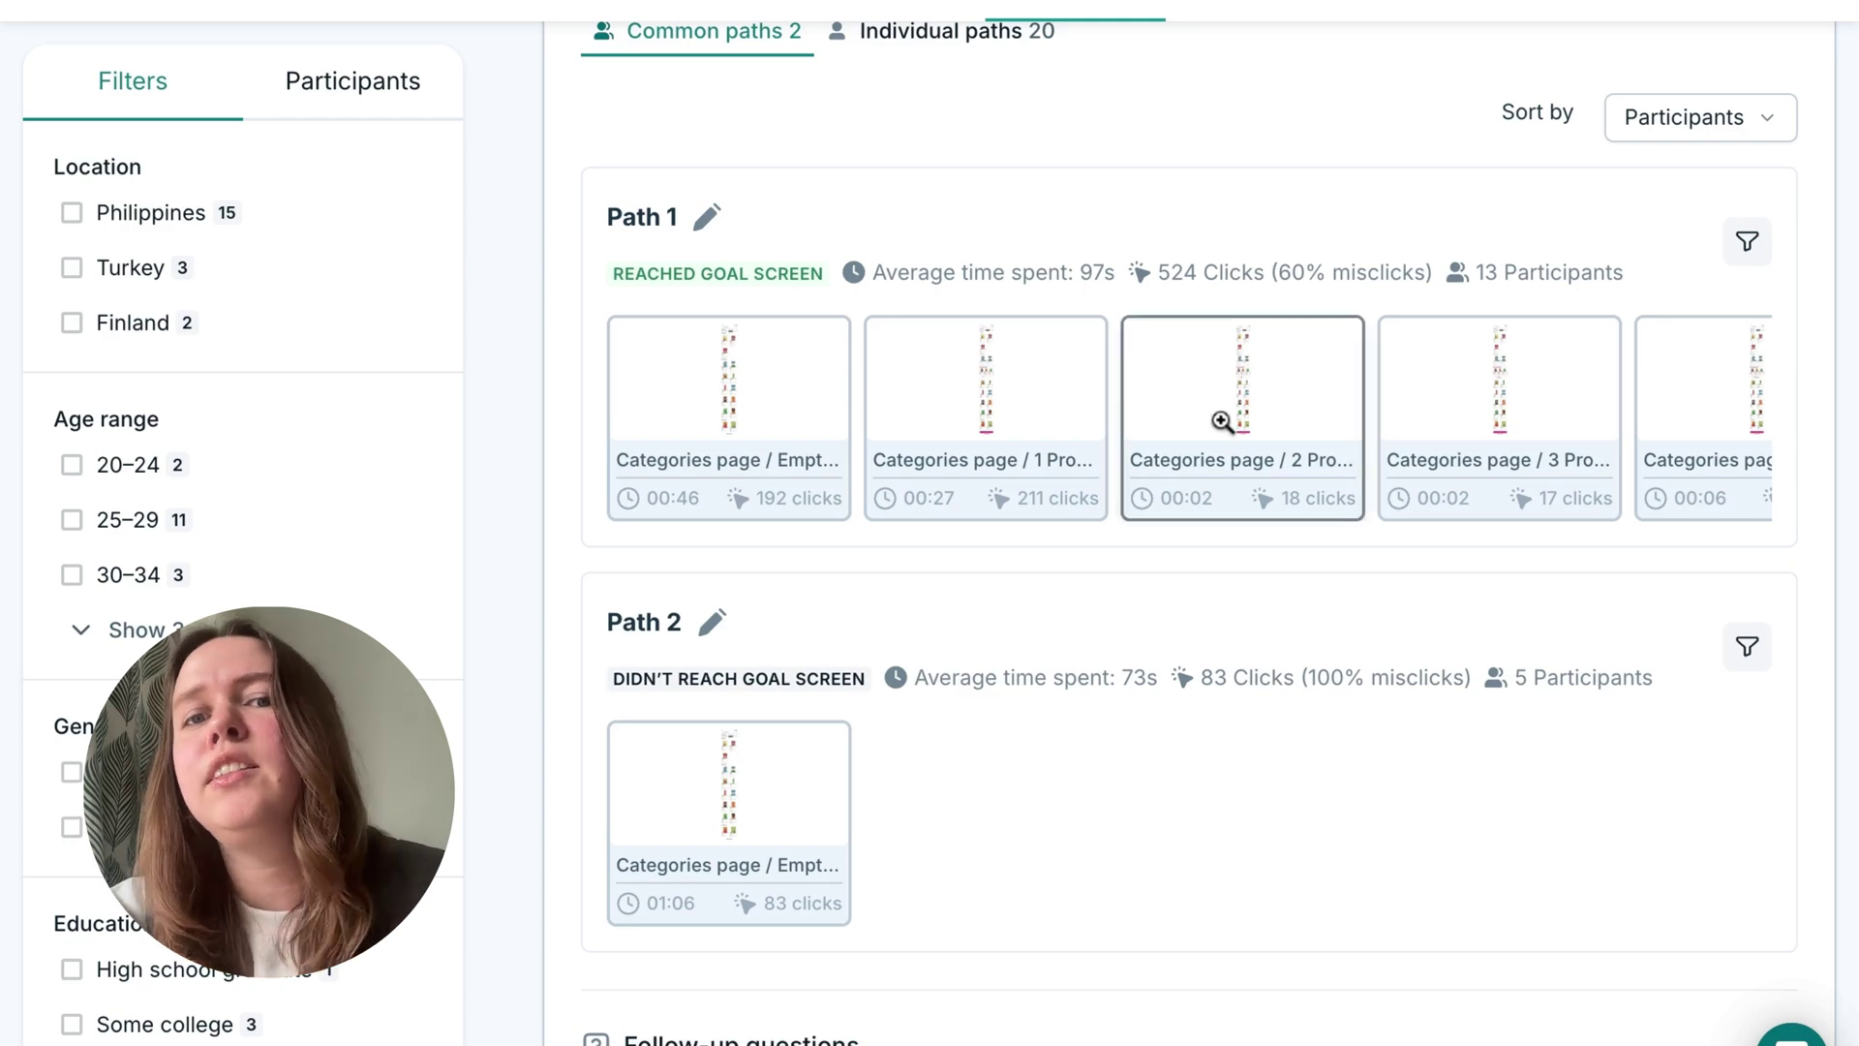
mouse_move(1225, 693)
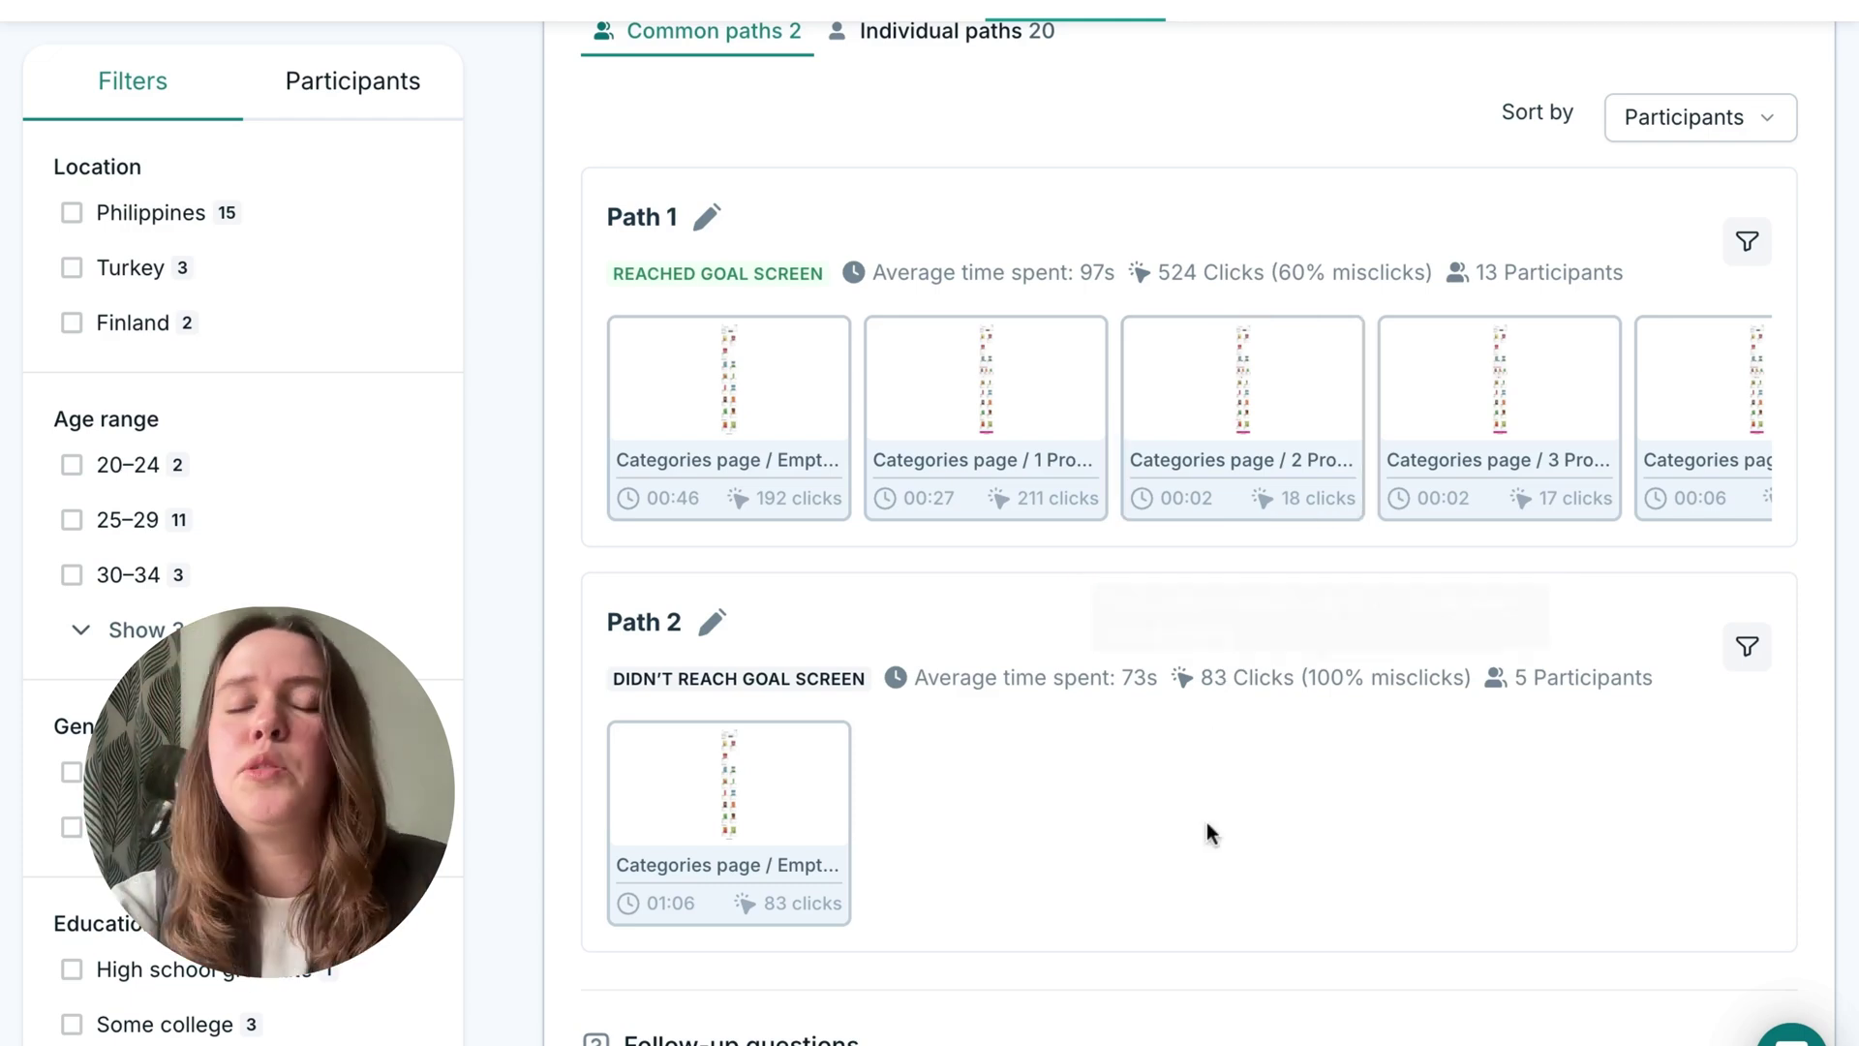
- Review the follow-up results: the discount chips ease ratings and the tagged answers to "What made it easy for you?"
scroll(1172, 790, down, 10)
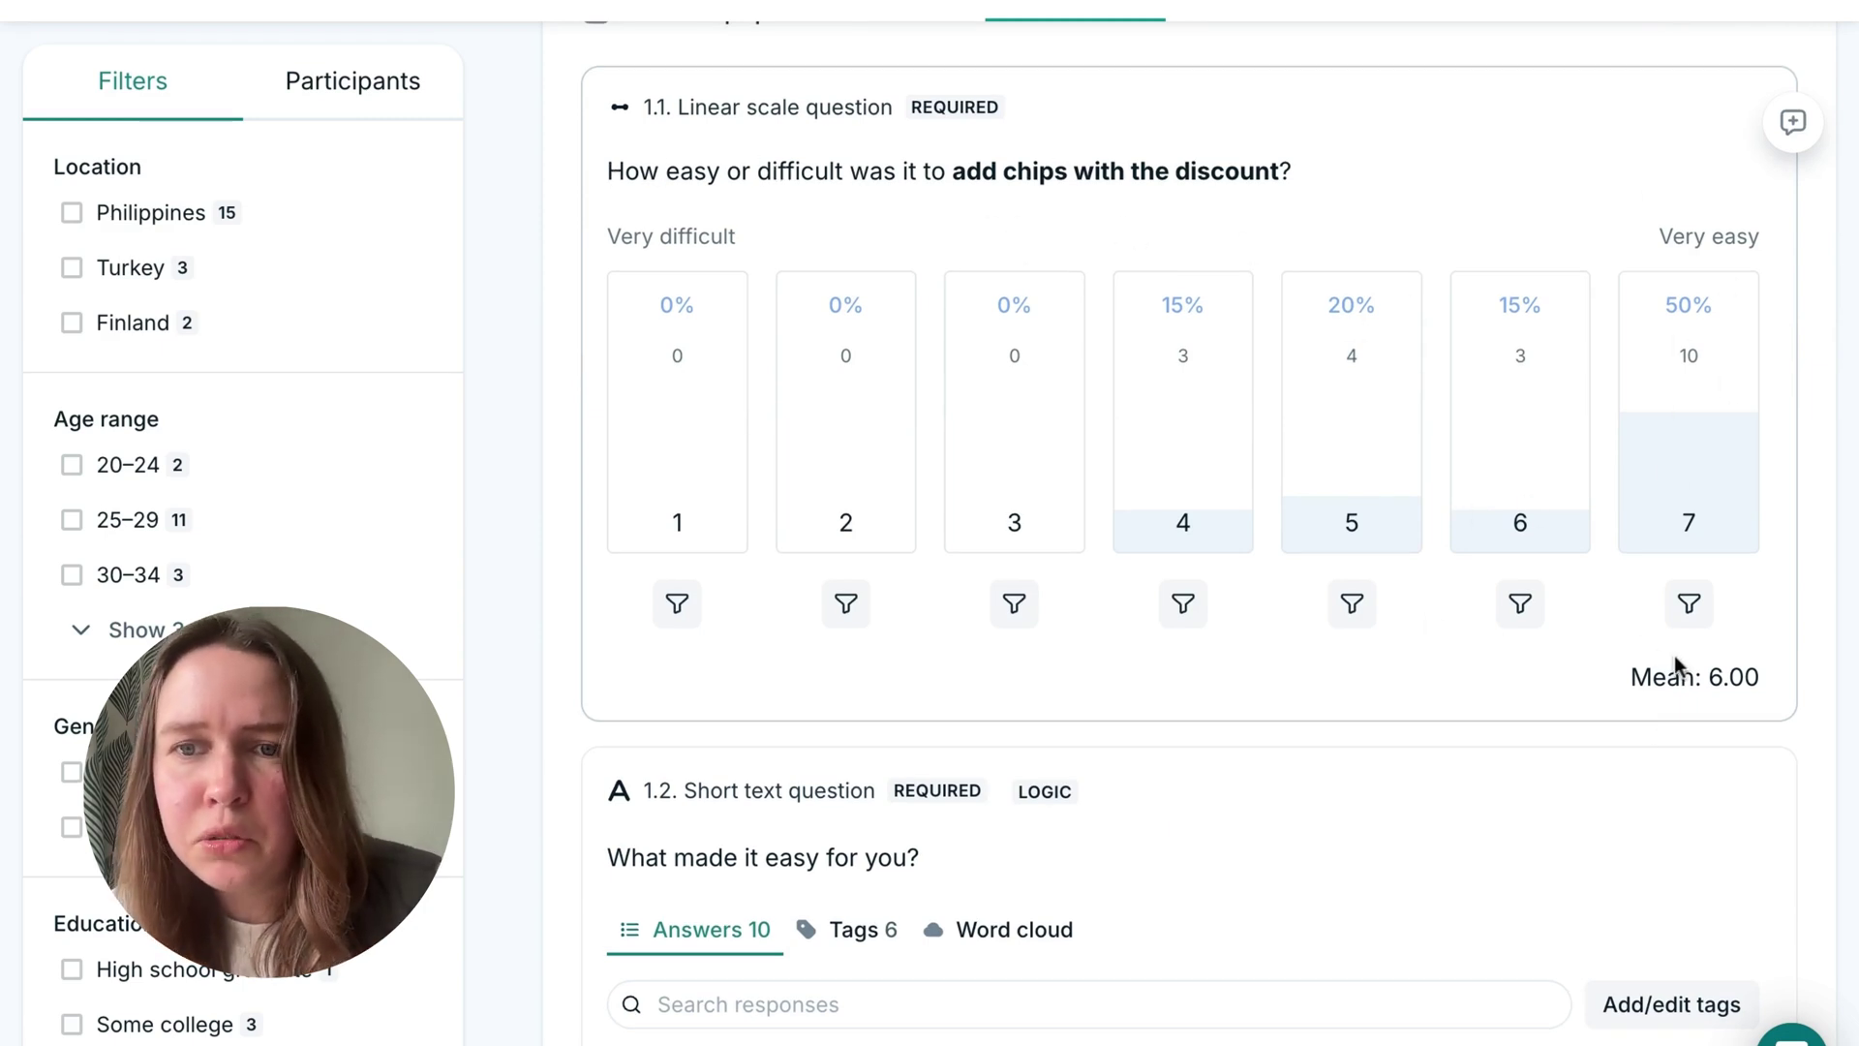
scroll(1389, 788, down, 5)
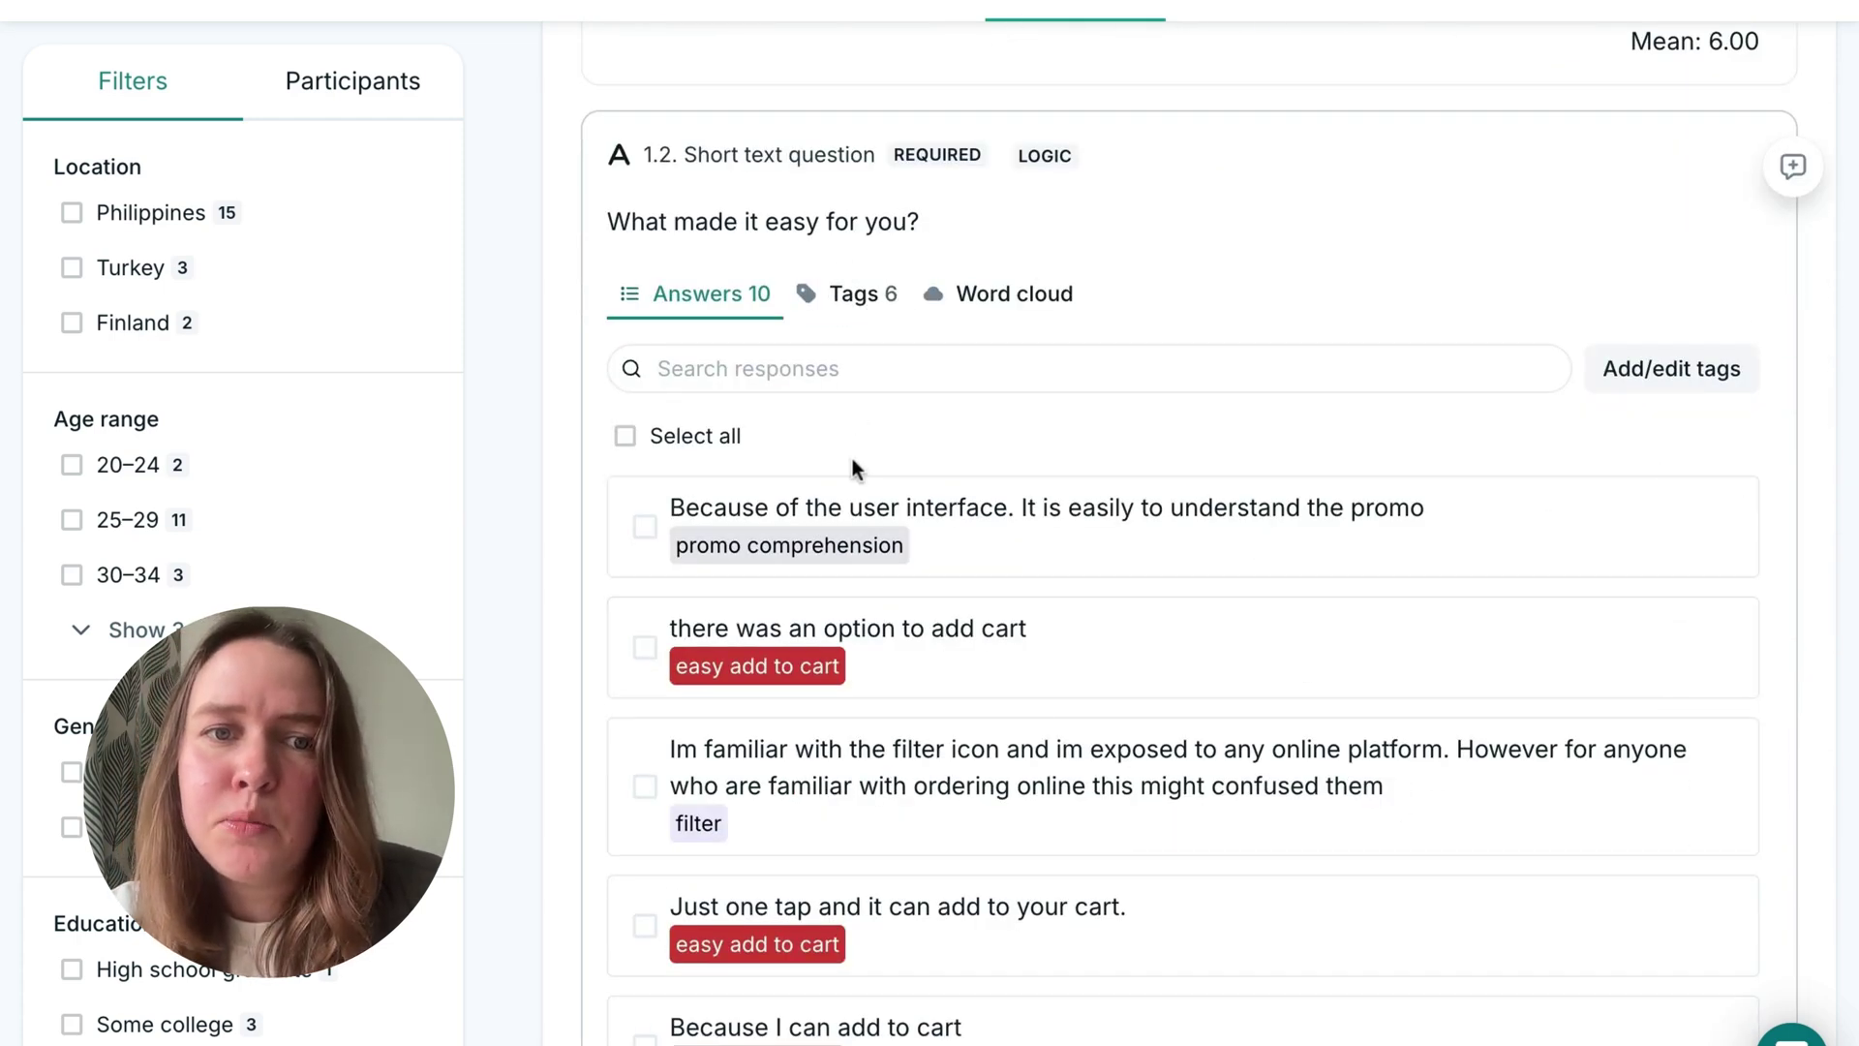
mouse_move(1053, 569)
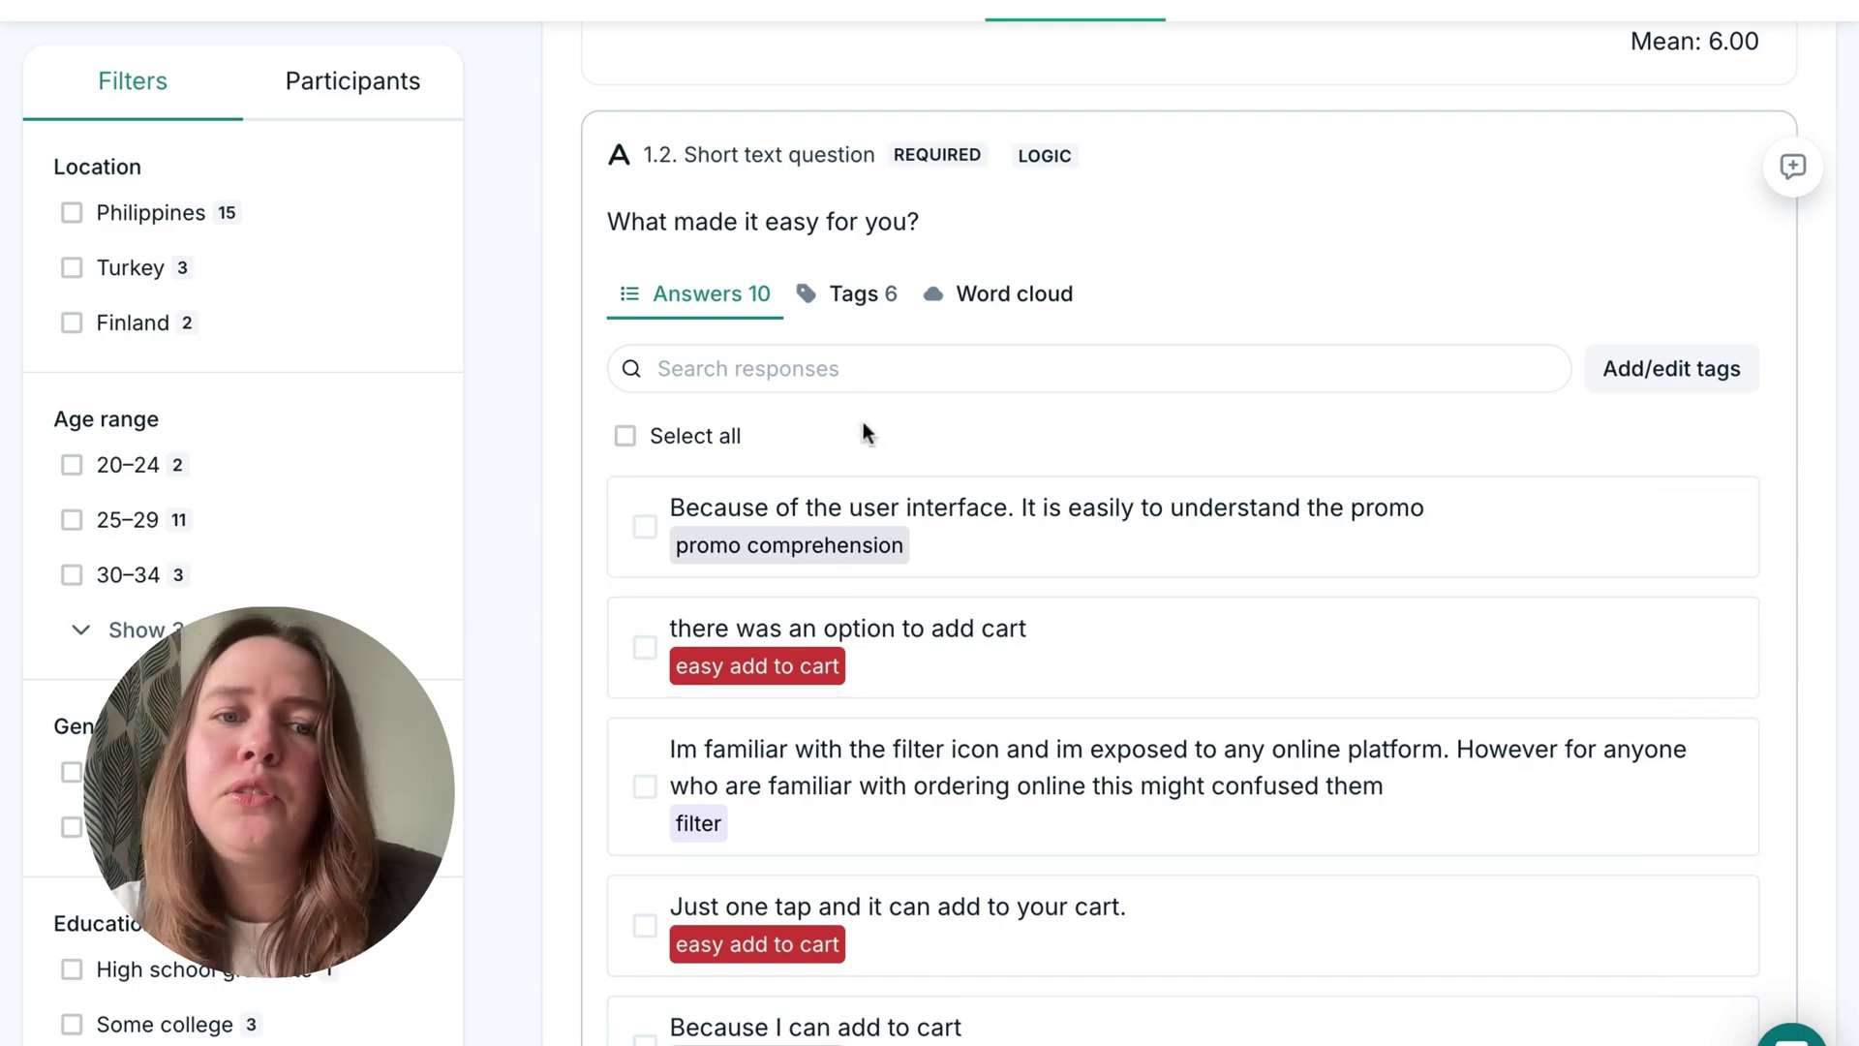
- Show the tag breakdown of the answers to "What made it easy for you?" and review all its tags
click(864, 302)
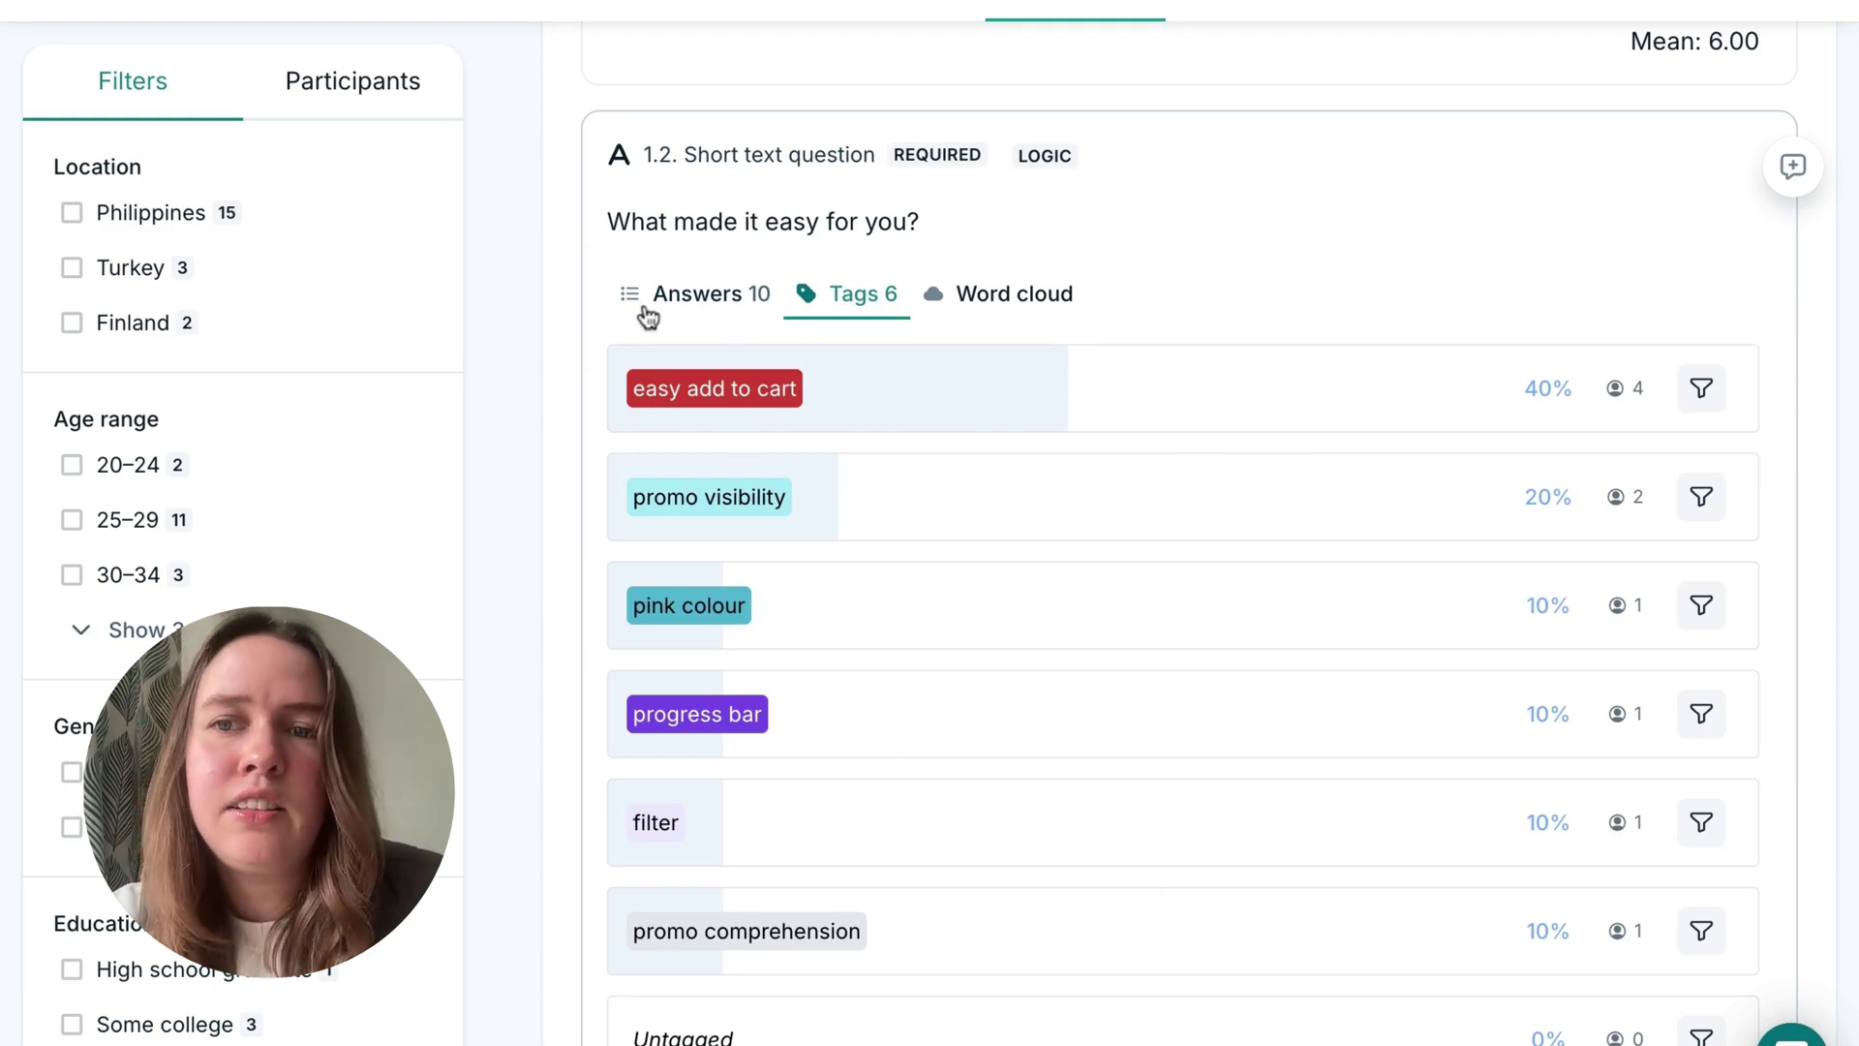
scroll(556, 274, down, 1)
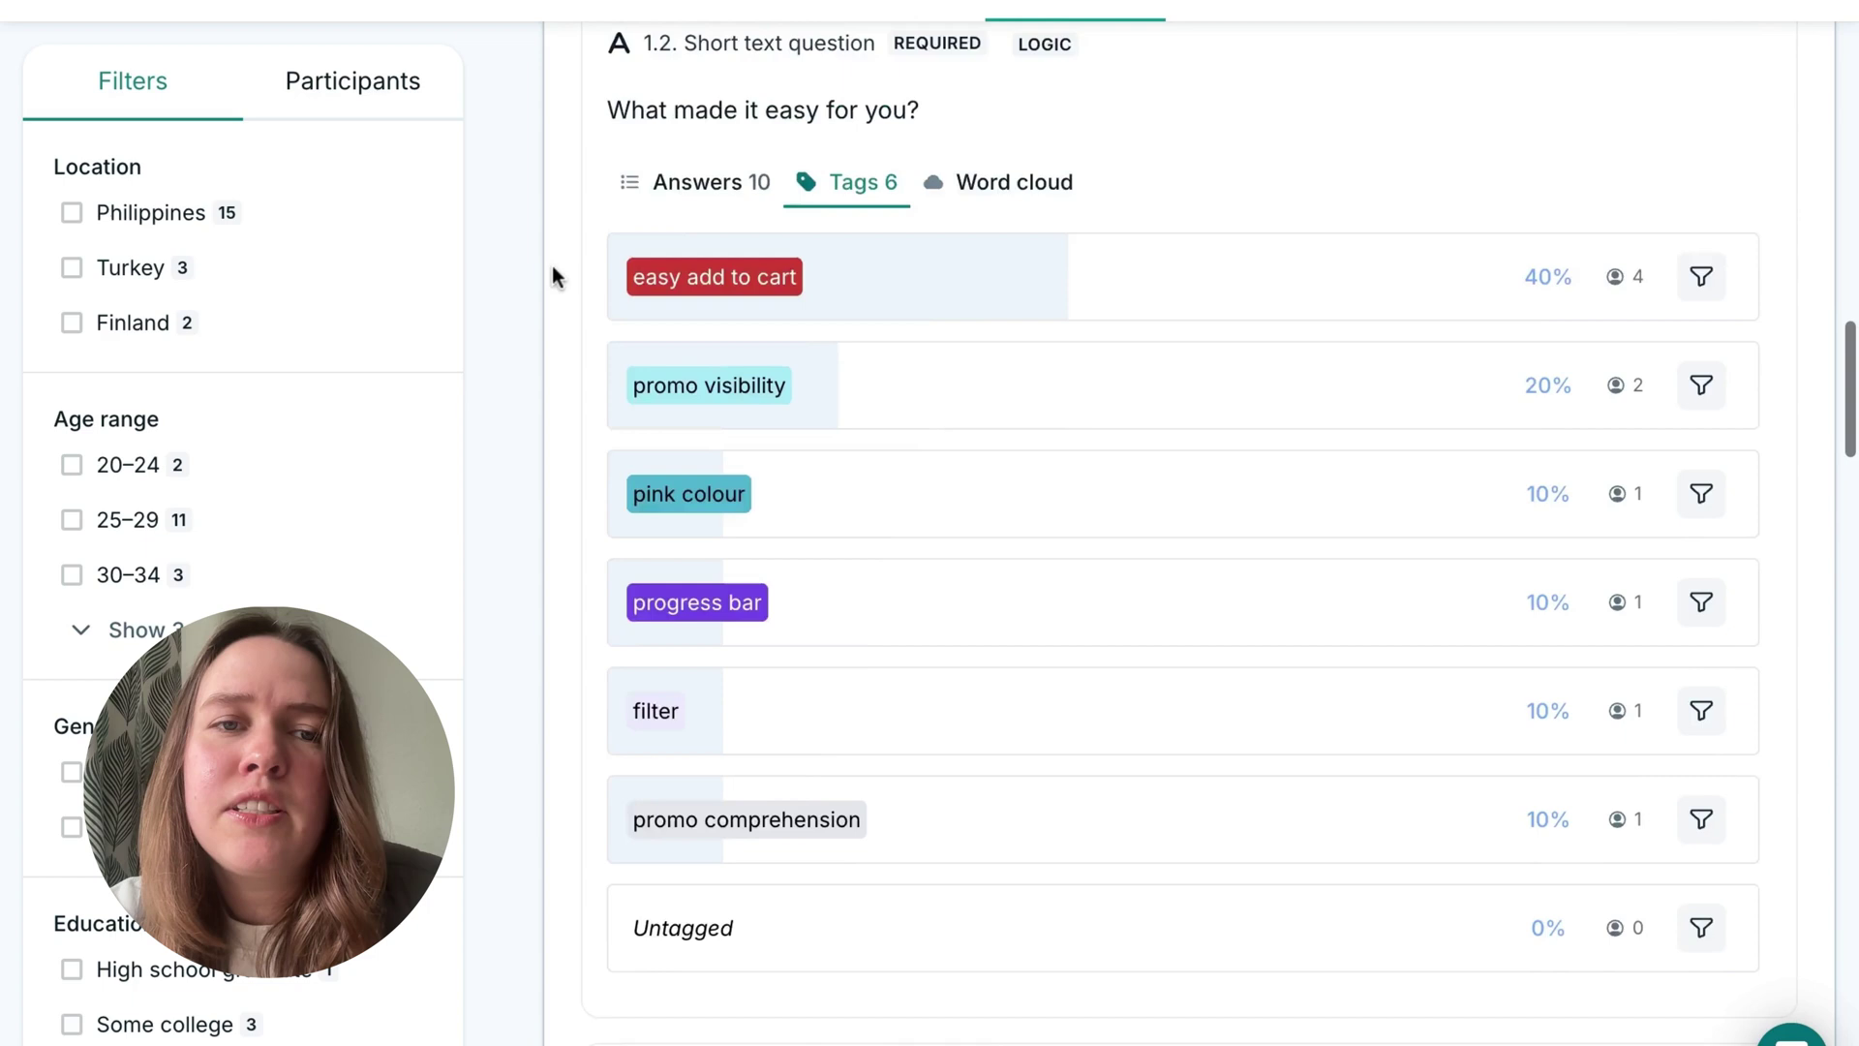
scroll(556, 274, up, 1)
- Show the tag breakdown for "What made it difficult for you? What could be improved?" and return to the ease question's tags
scroll(547, 538, down, 2)
scroll(546, 538, down, 12)
scroll(573, 627, up, 5)
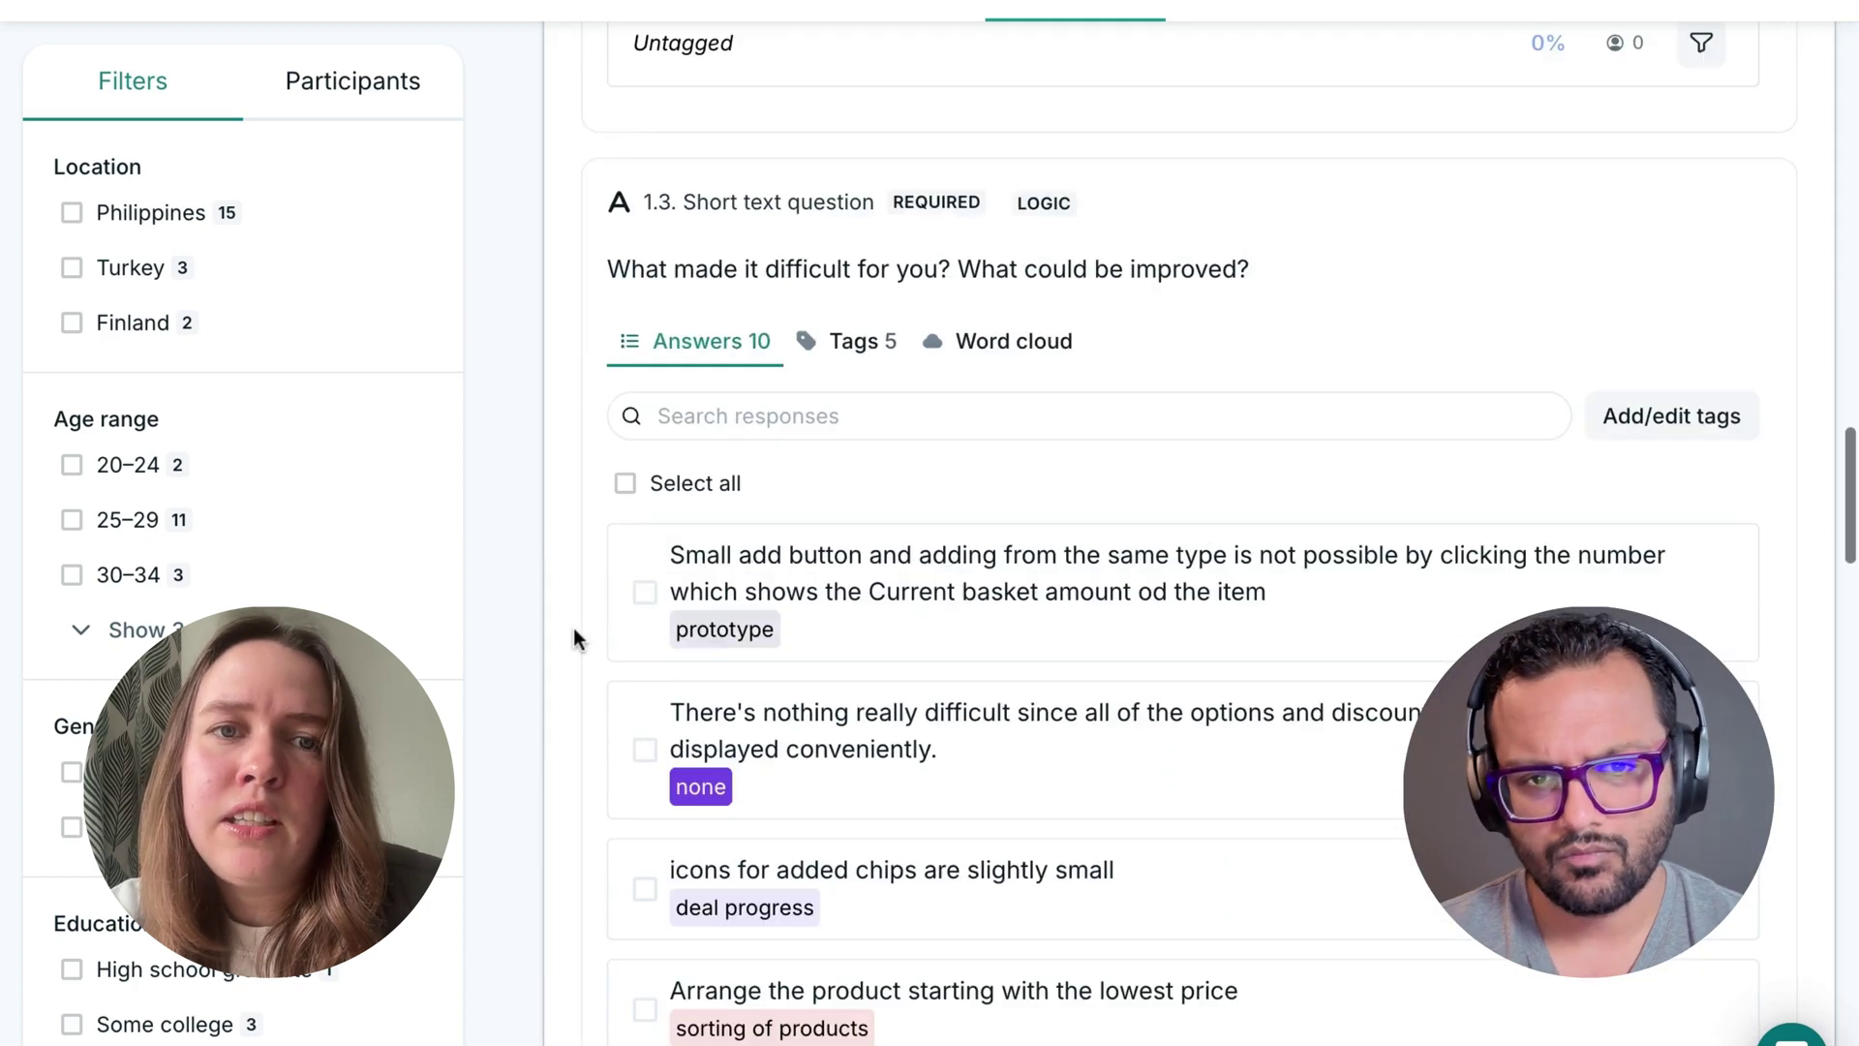
scroll(573, 628, down, 4)
click(862, 155)
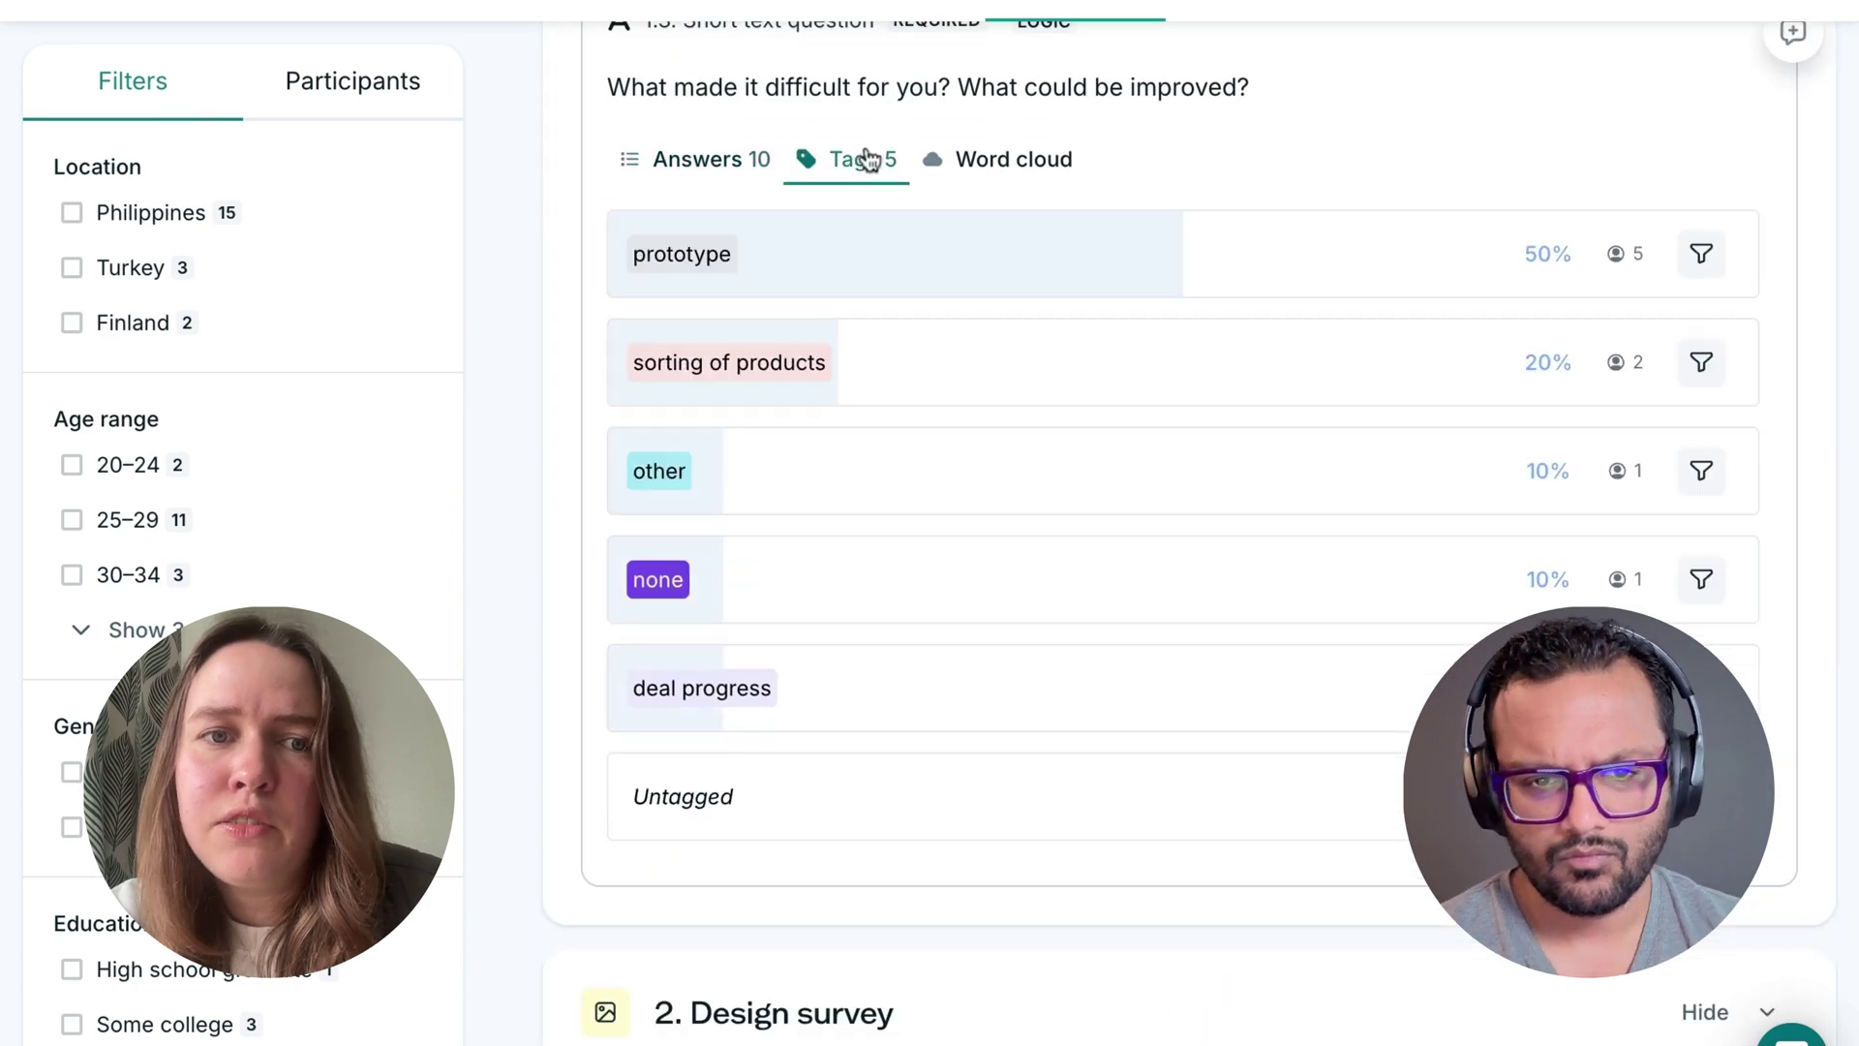
scroll(813, 358, up, 2)
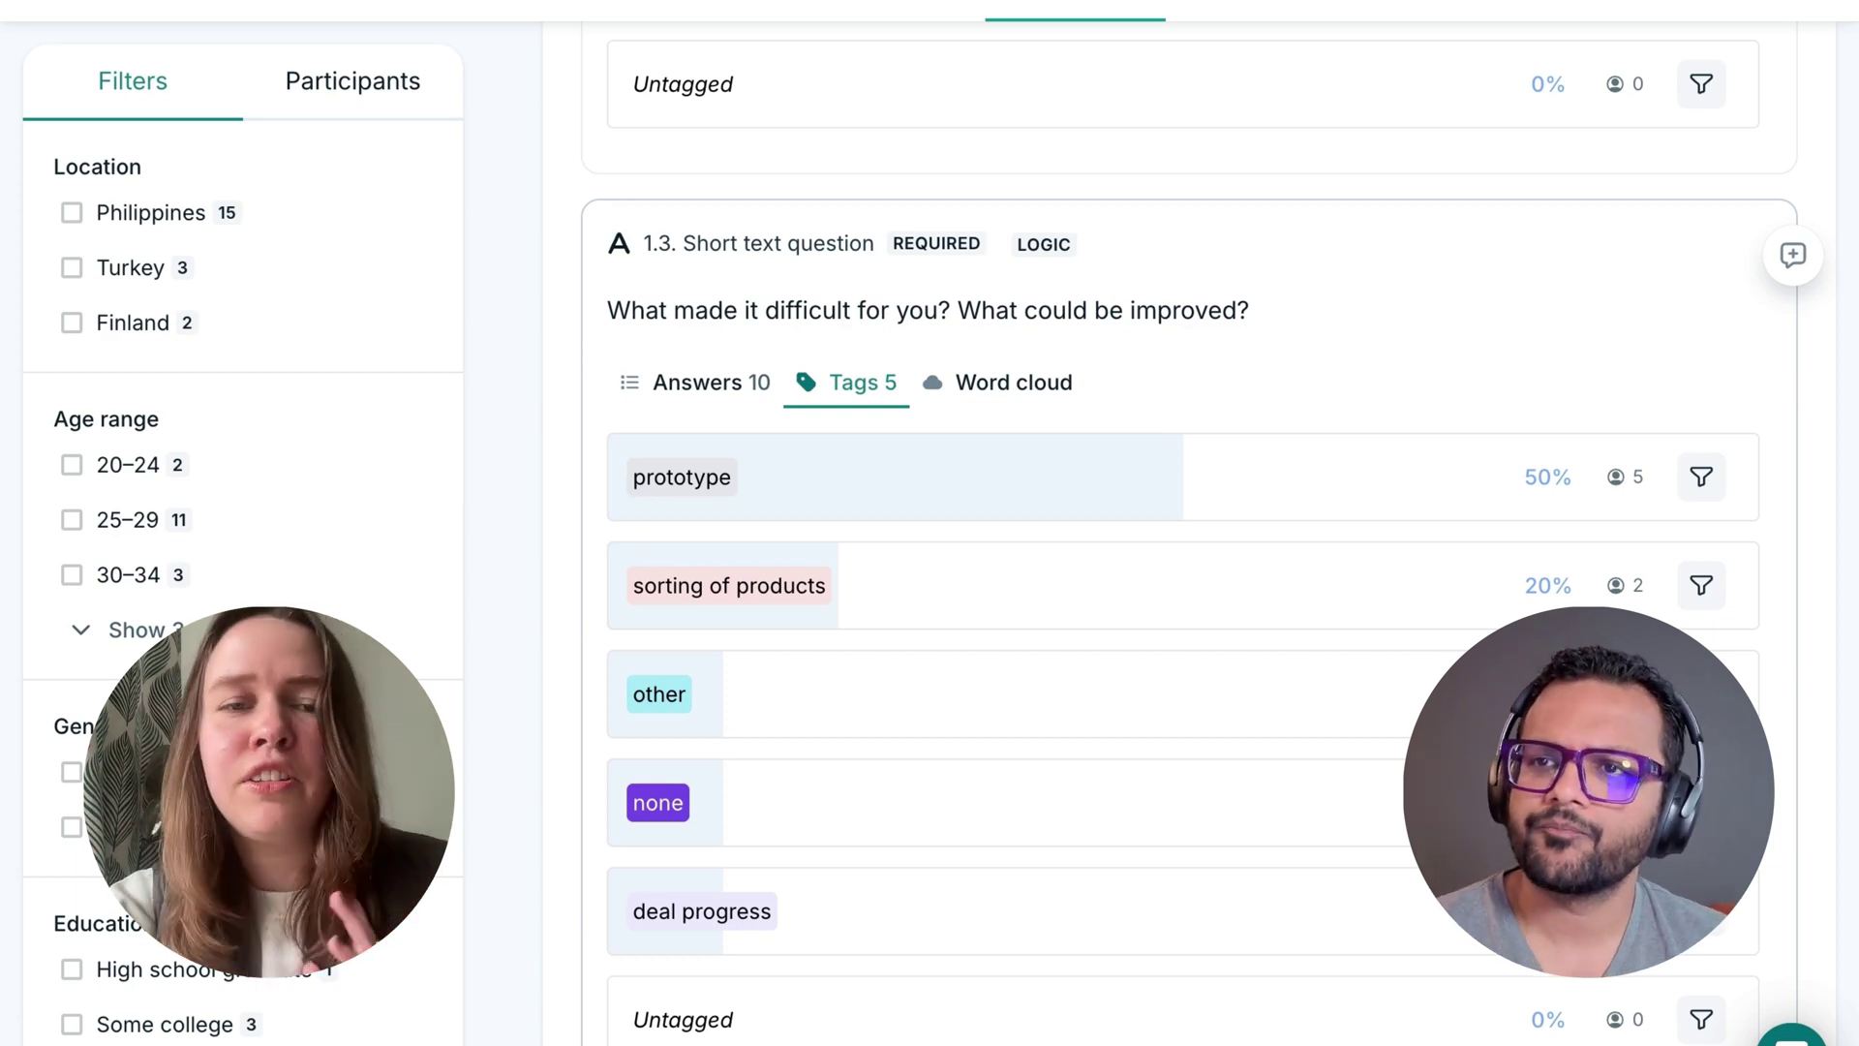
scroll(561, 978, up, 7)
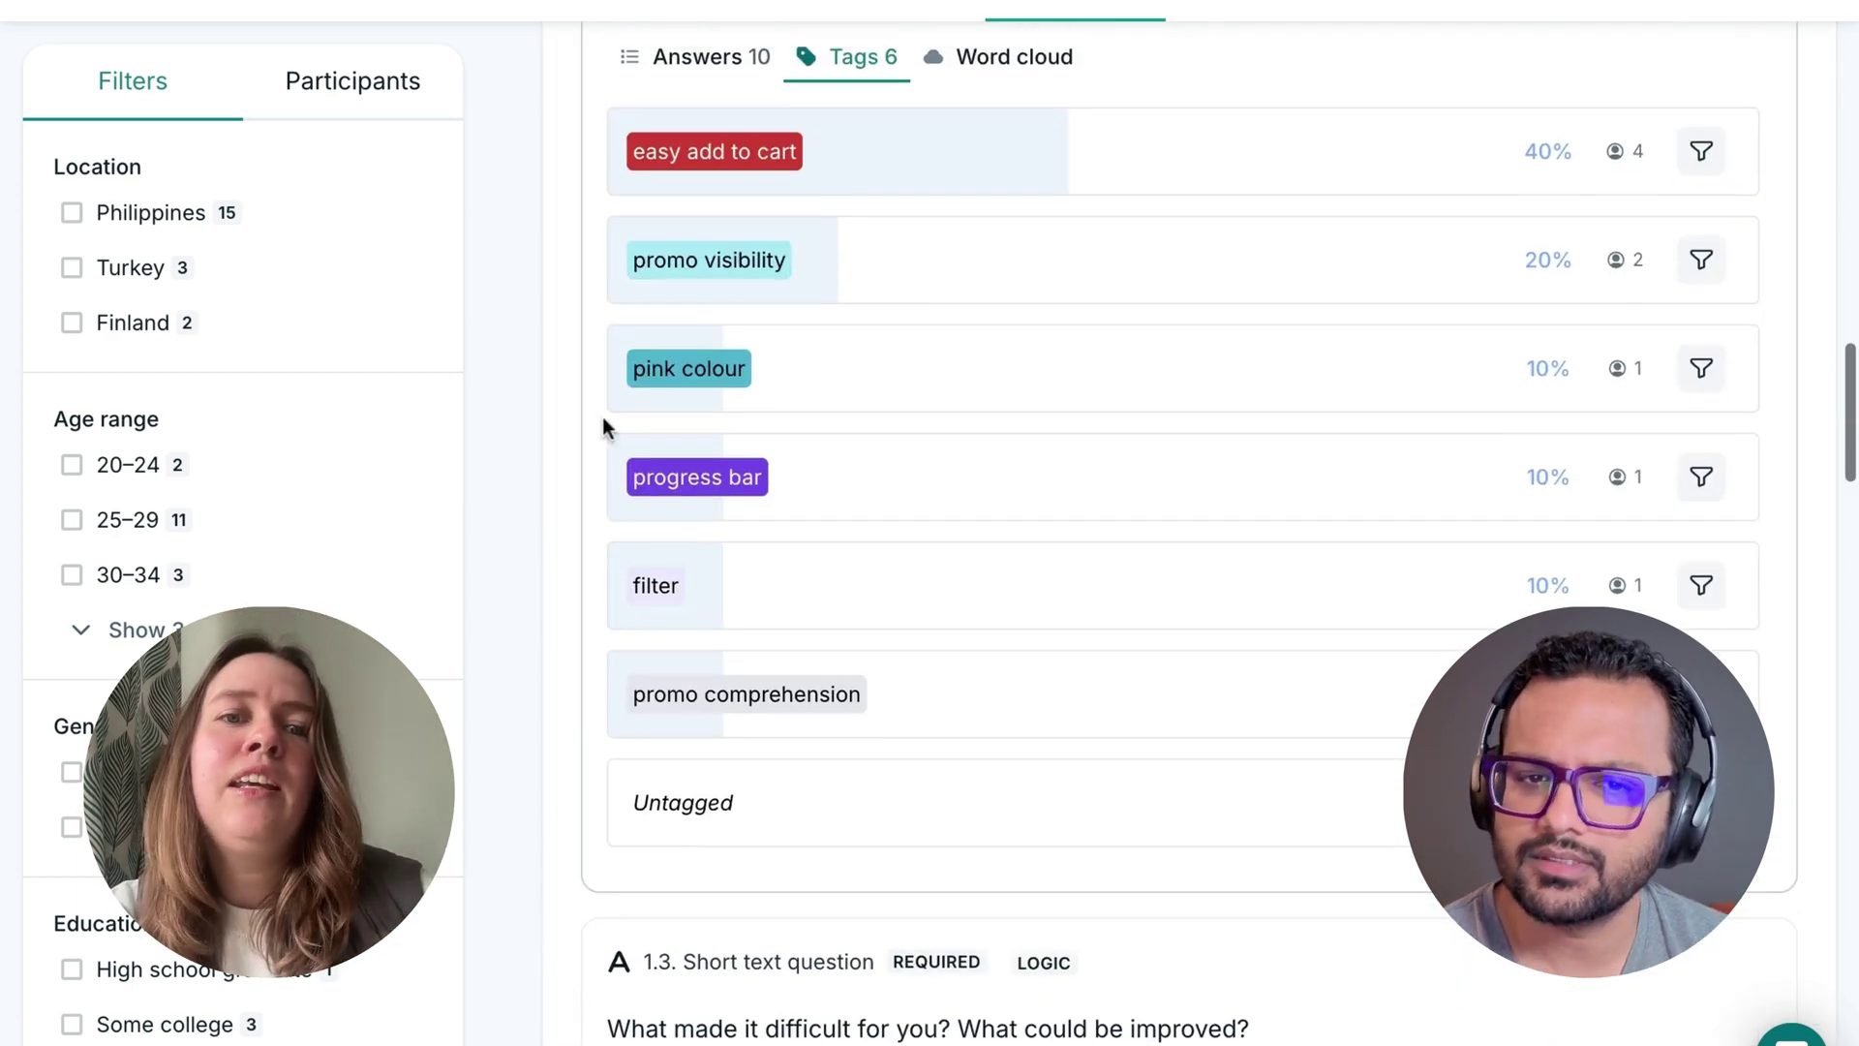
scroll(602, 421, up, 10)
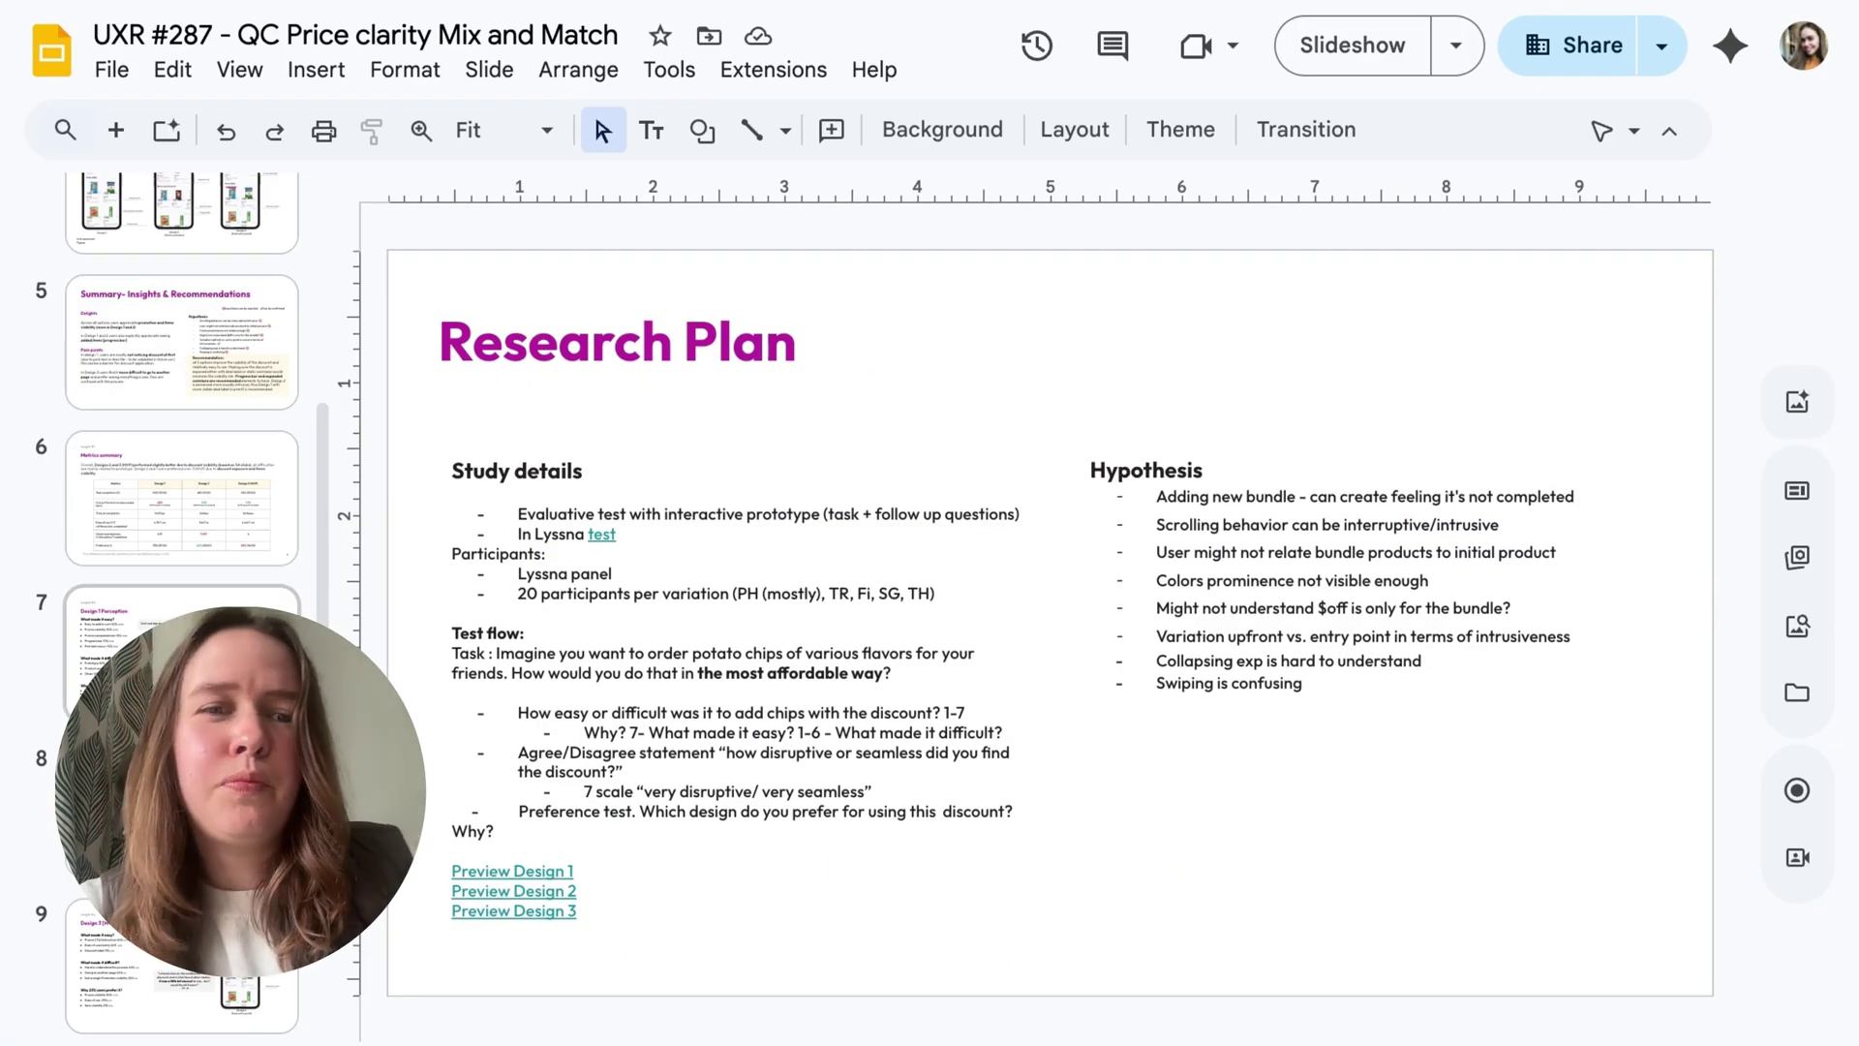
- In the Google Slides research report, go through the perception slides for Design 1, Design 2 and Design 3 [MVP]
click(182, 647)
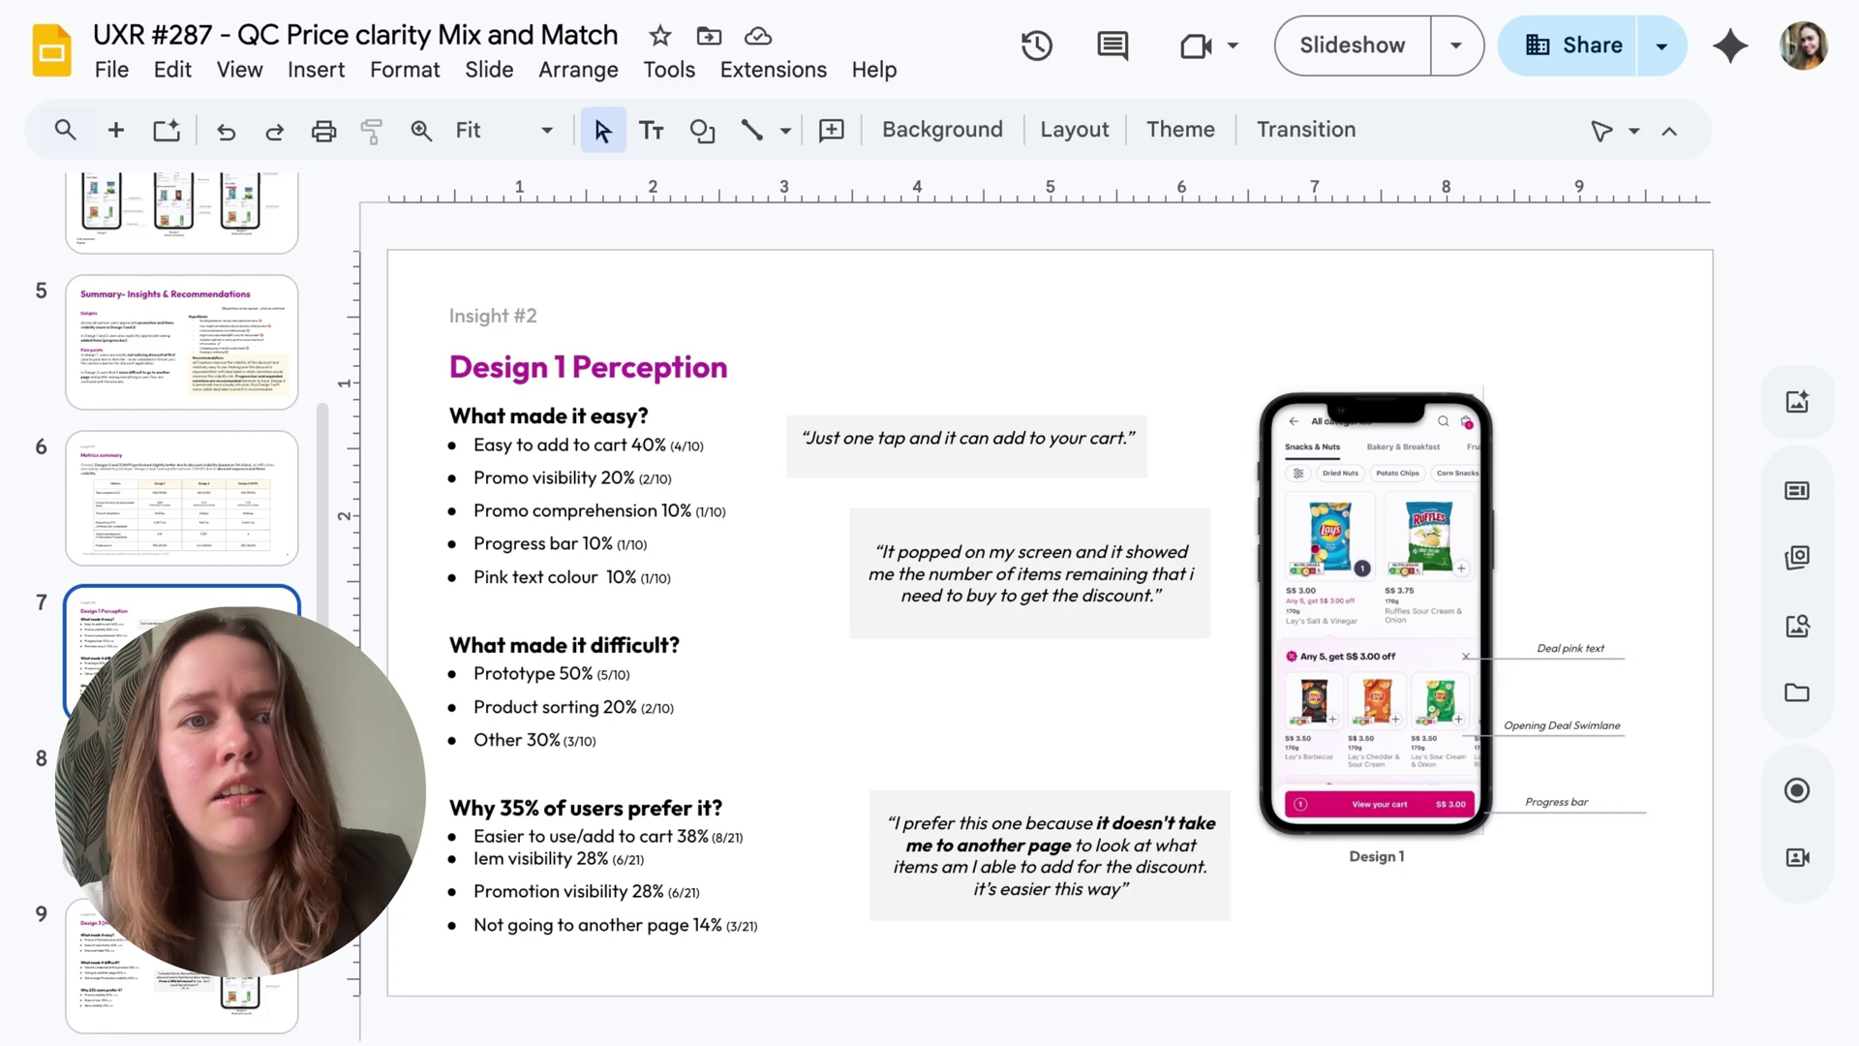
key(Down)
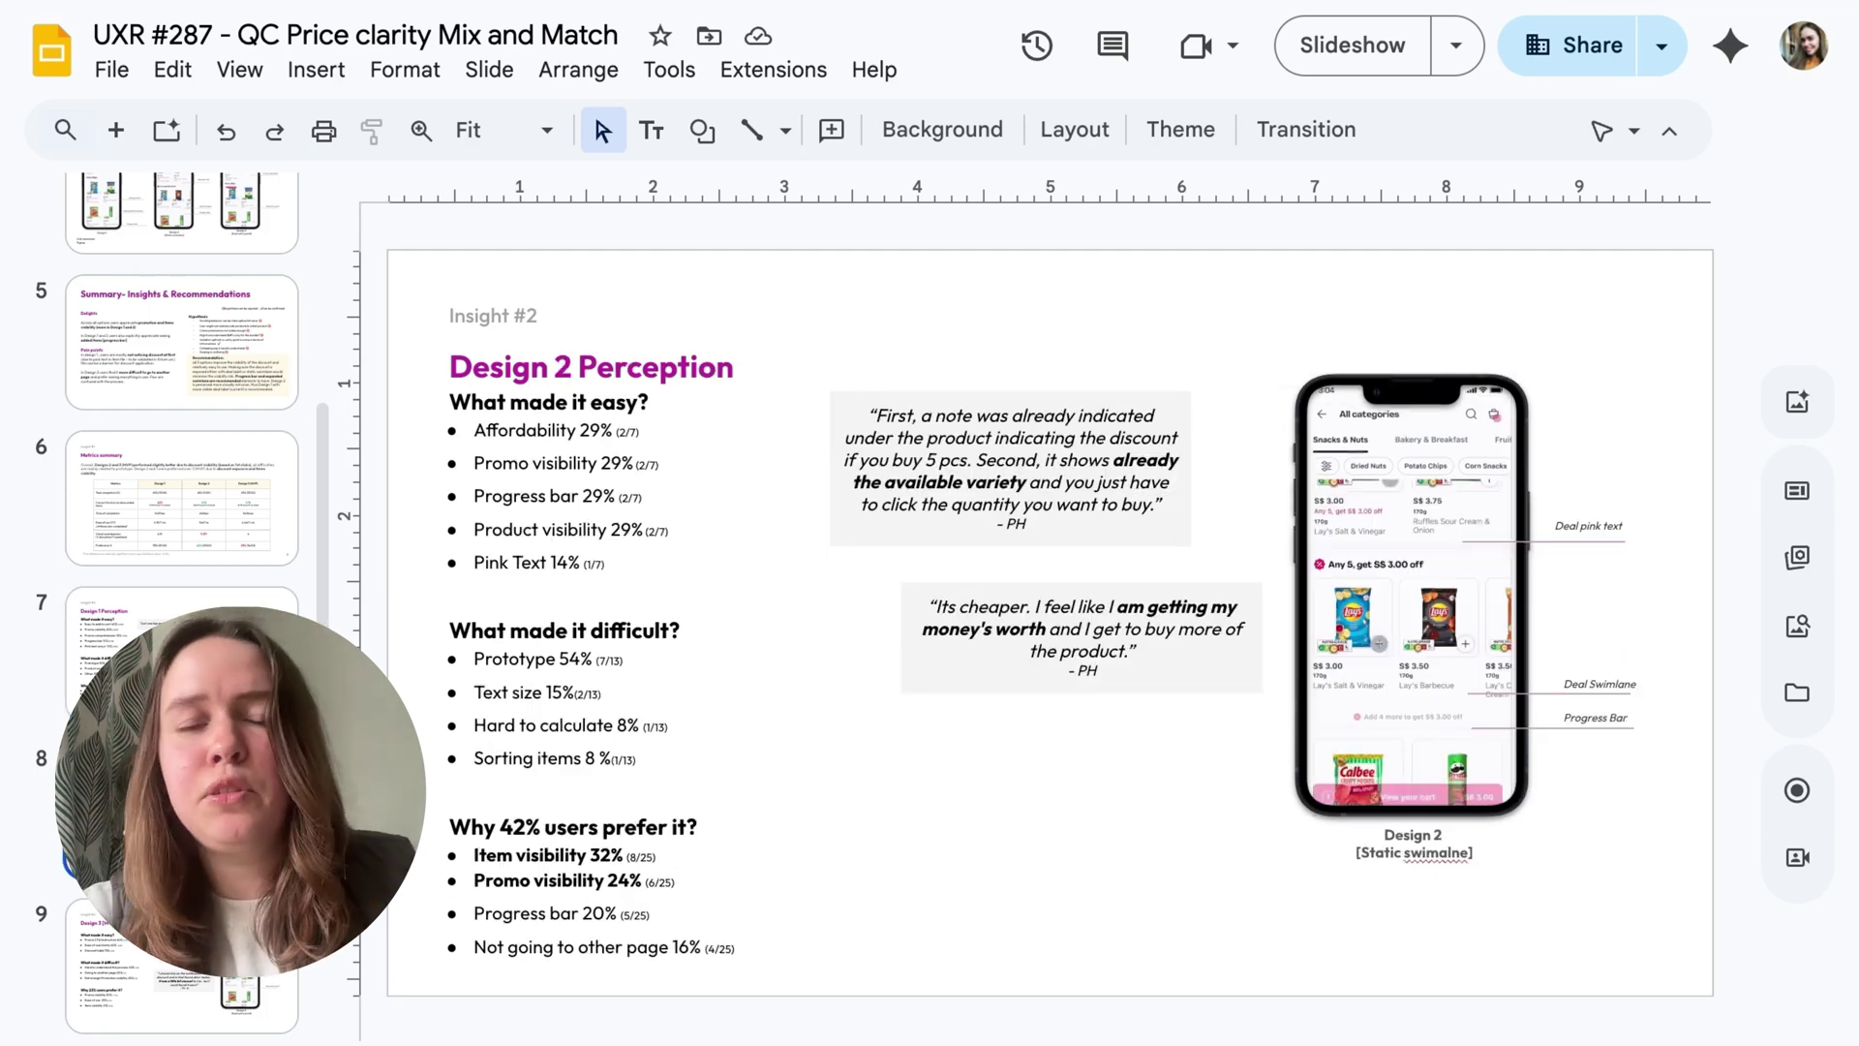
key(Down)
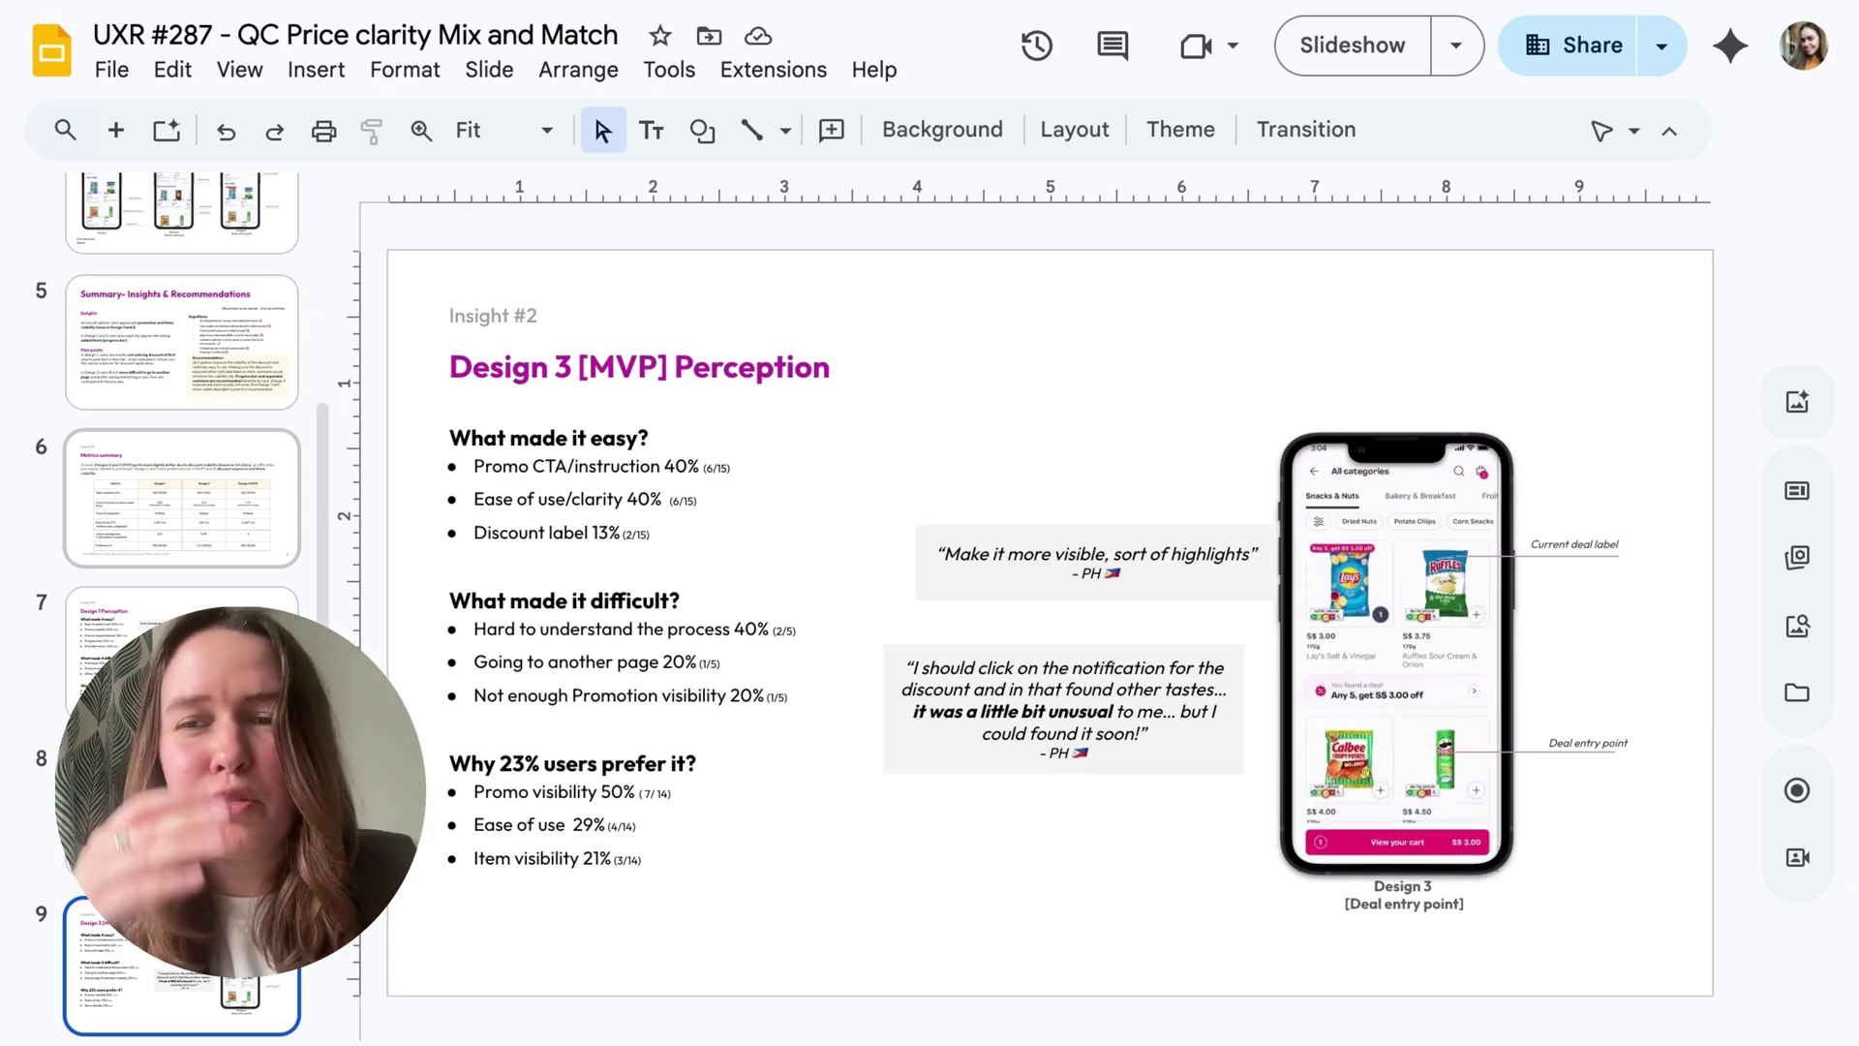
- Open the Metrics summary slide and select the Design 1, Design 2 and Design 3 (MVP) header cells in its table
click(222, 525)
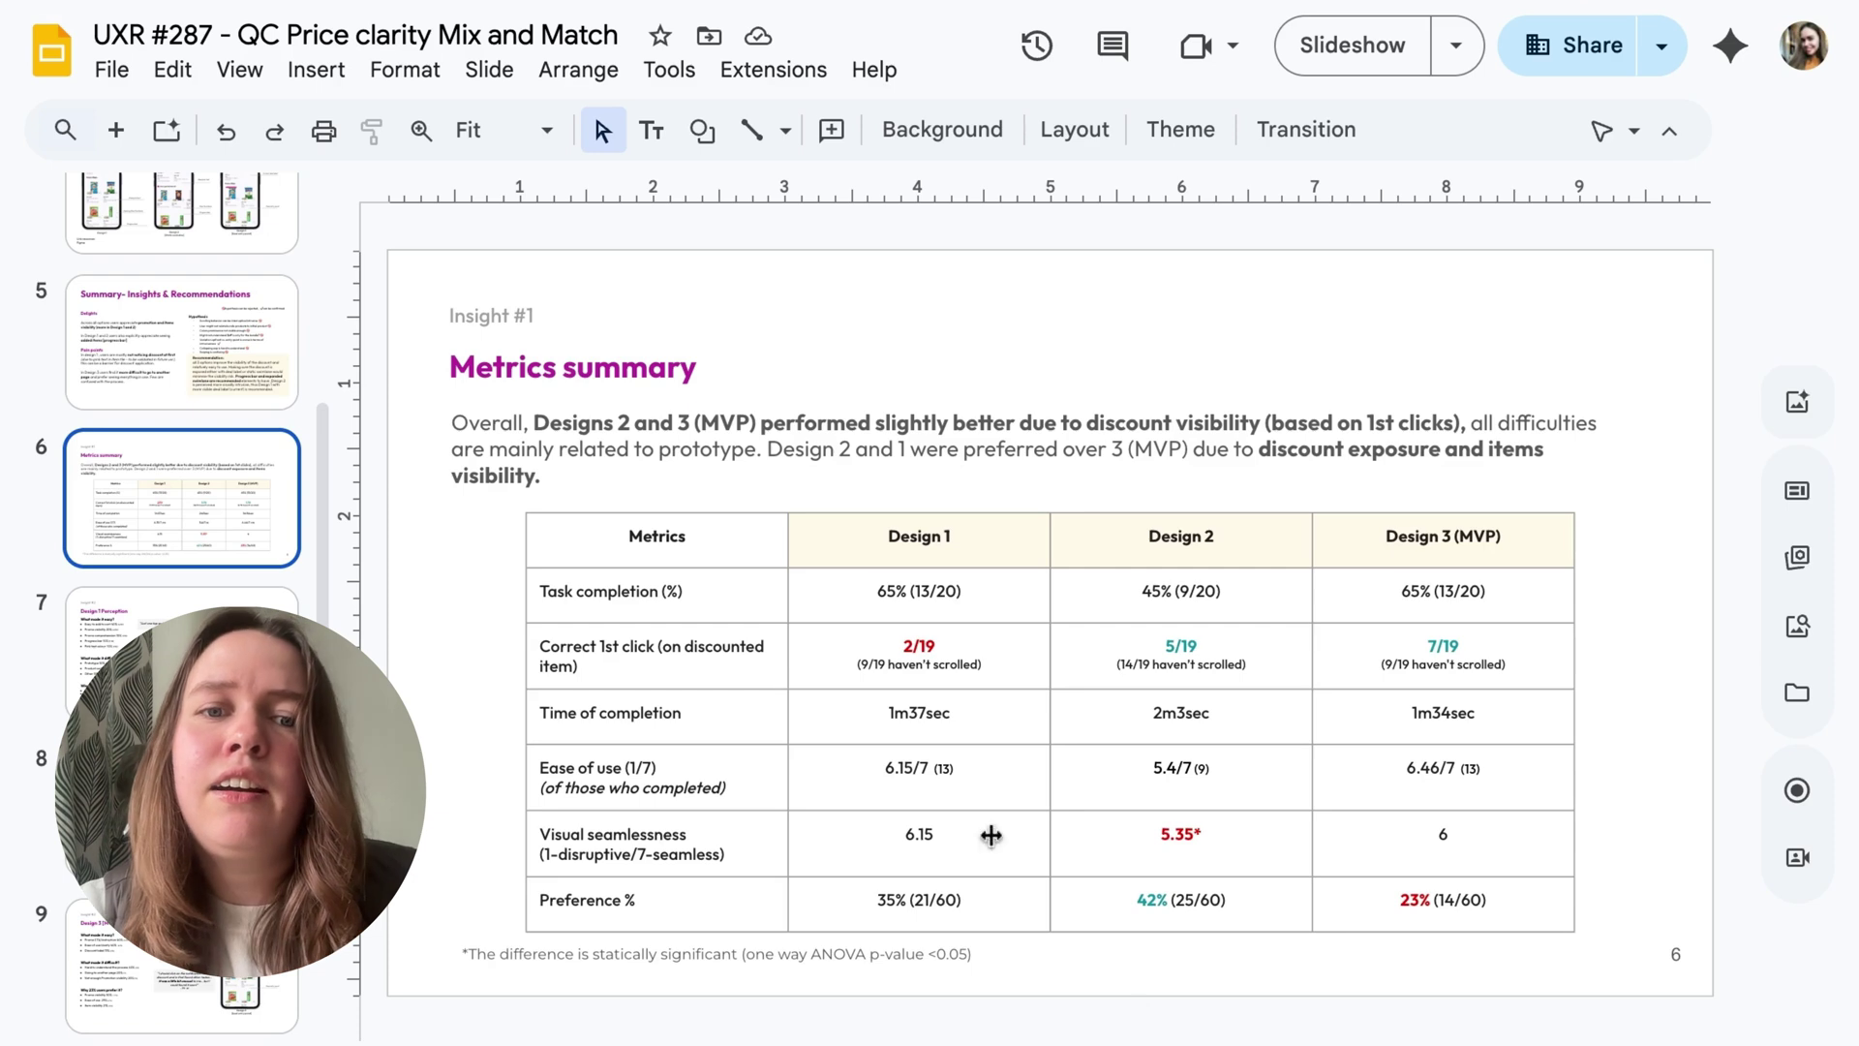
drag(932, 542, 1452, 538)
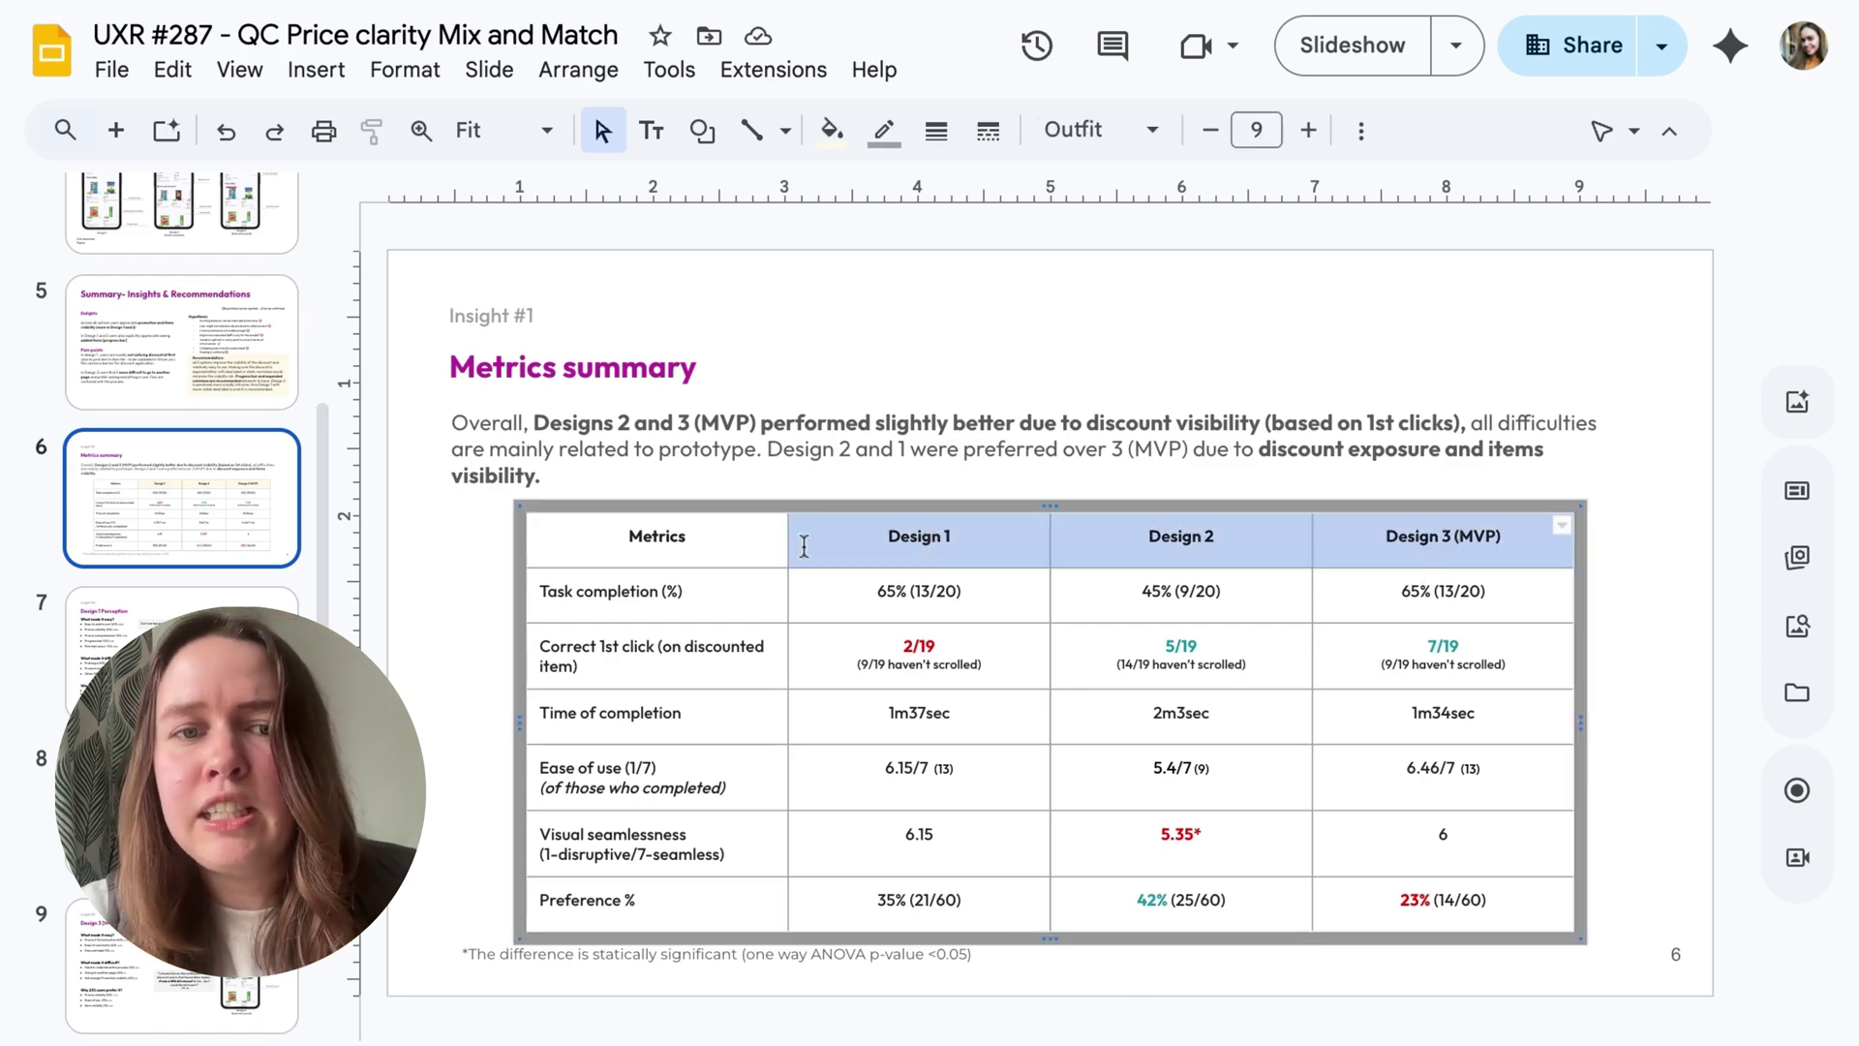